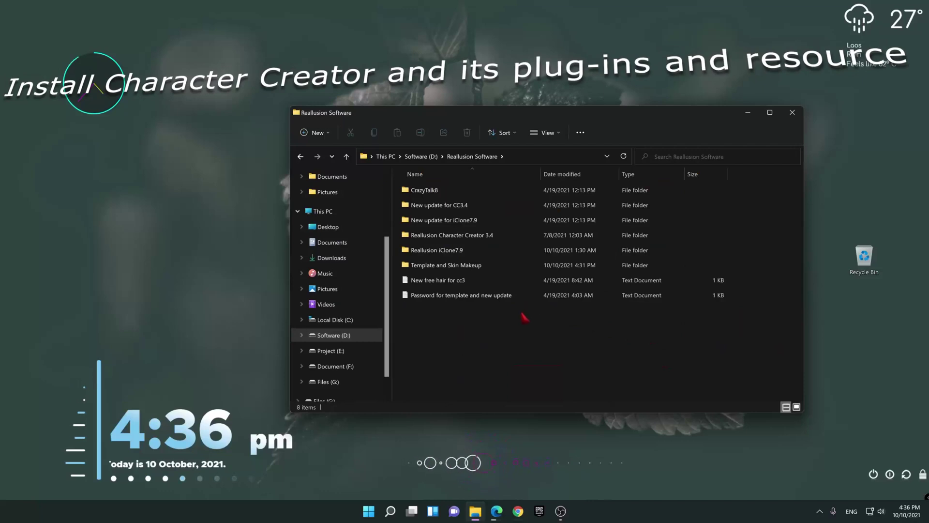
Step: Open the Reallusion Character Creator 3.4 folder and extract the Character Creator 3.4.3924.1 archive into a folder with the archive's name
{"action": "left_click", "coordinate": [416, 236]}
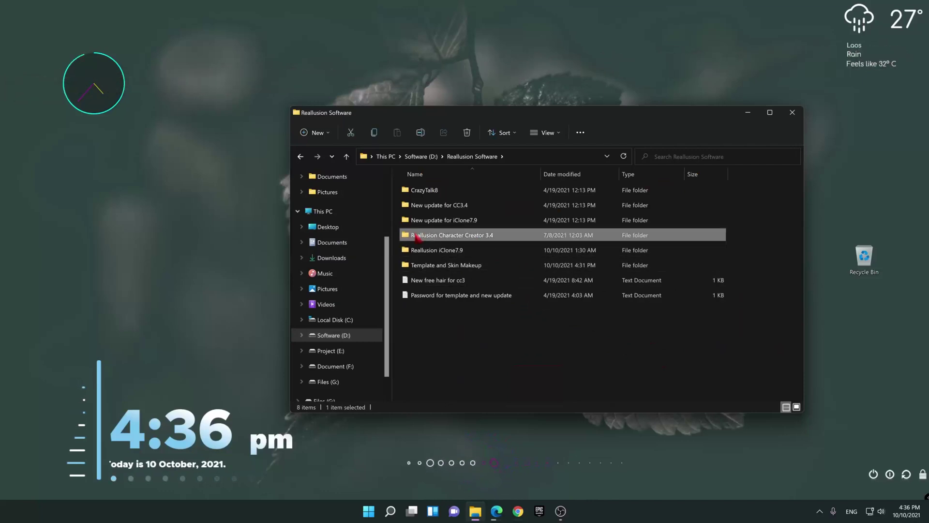
{"action": "double_click", "coordinate": [417, 235]}
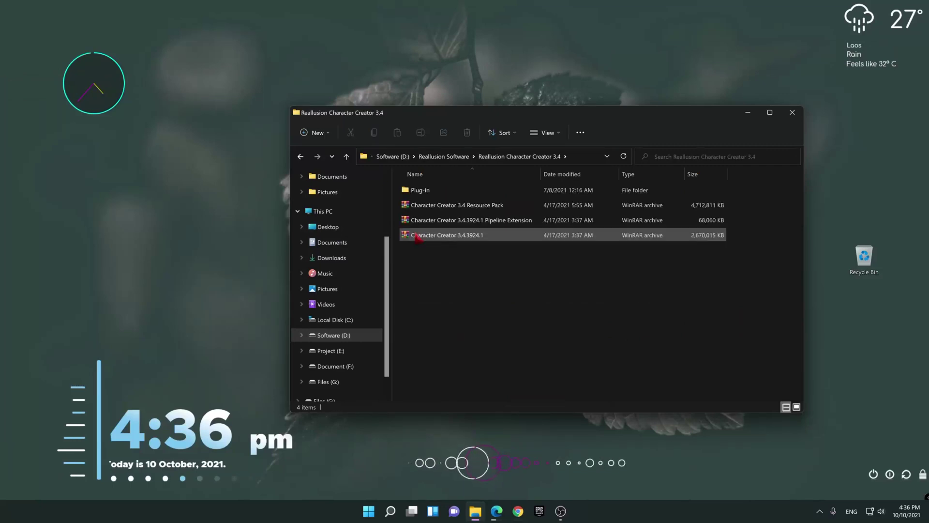
{"action": "left_click", "coordinate": [453, 238]}
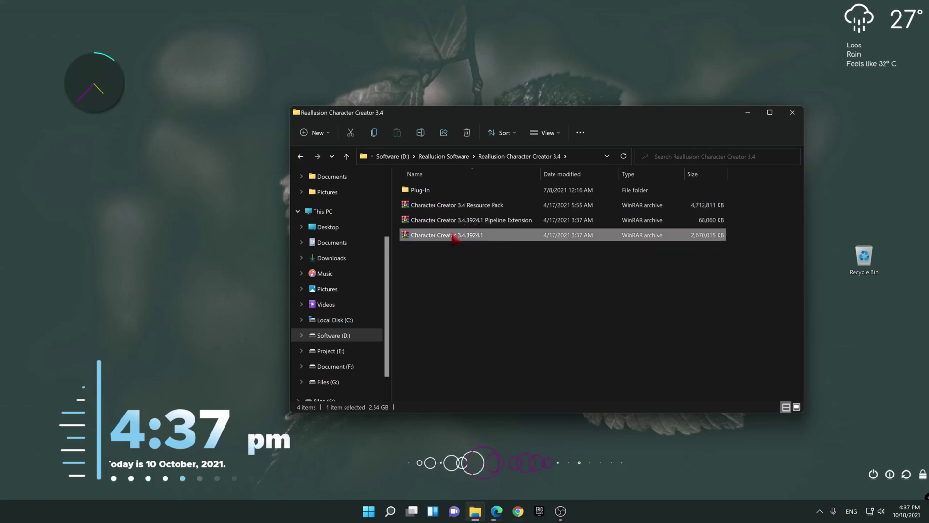
{"action": "right_click", "coordinate": [455, 237]}
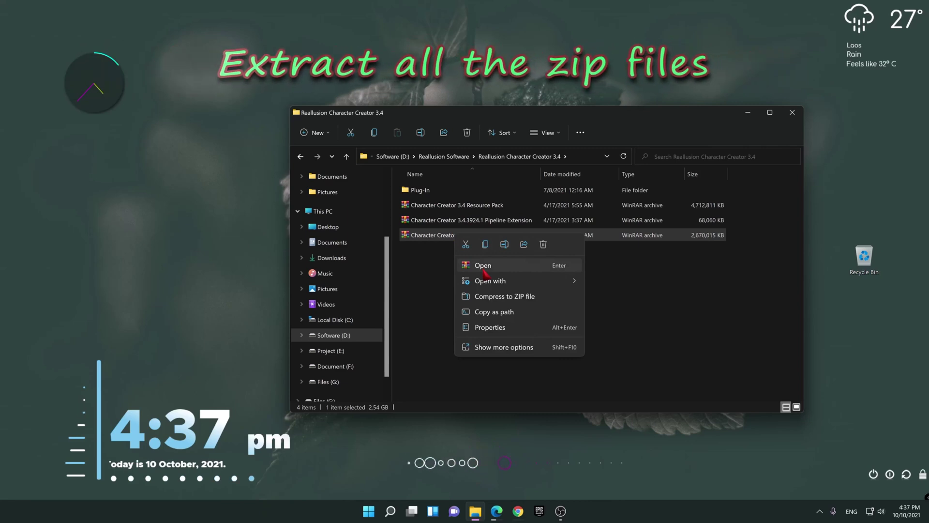
{"action": "left_click", "coordinate": [504, 347]}
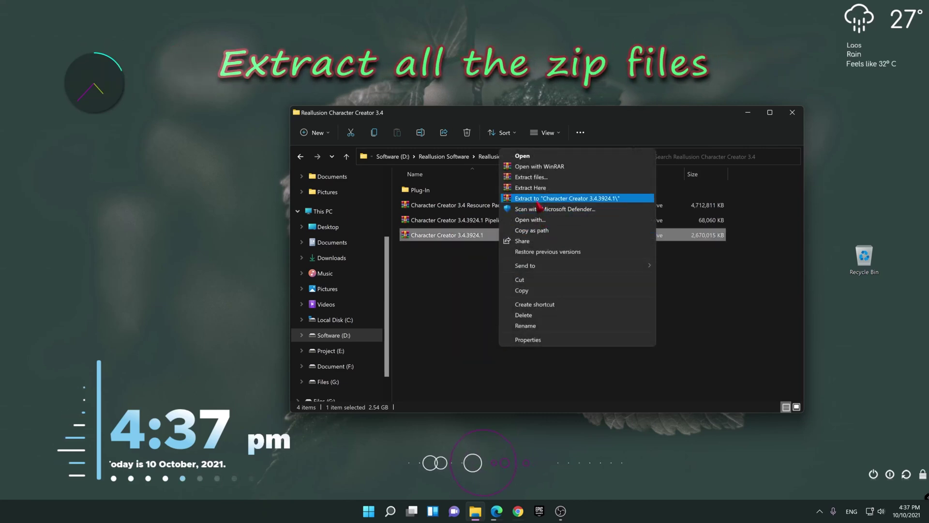
{"action": "left_click", "coordinate": [538, 201]}
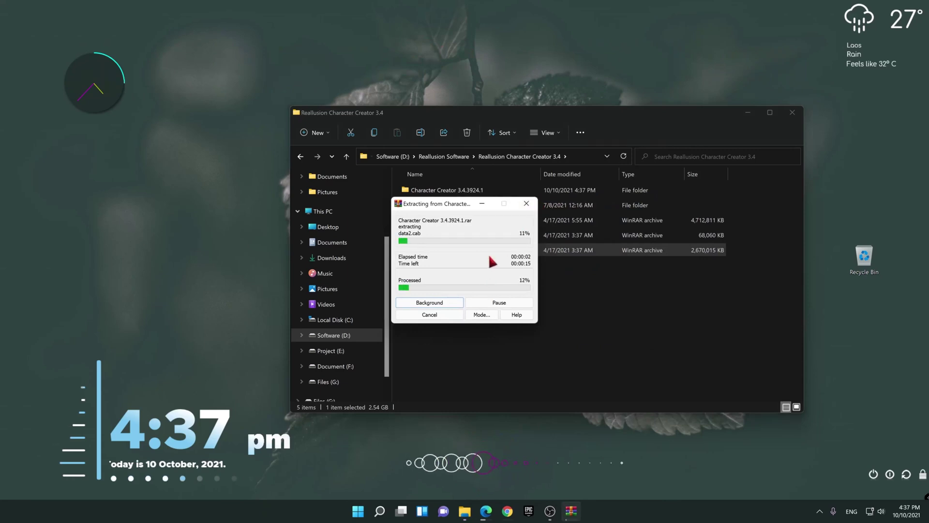
Step: Extract the Character Creator 3.4.3924.1 Pipeline Extension archive into a folder with the archive's name
{"action": "left_click", "coordinate": [516, 112]}
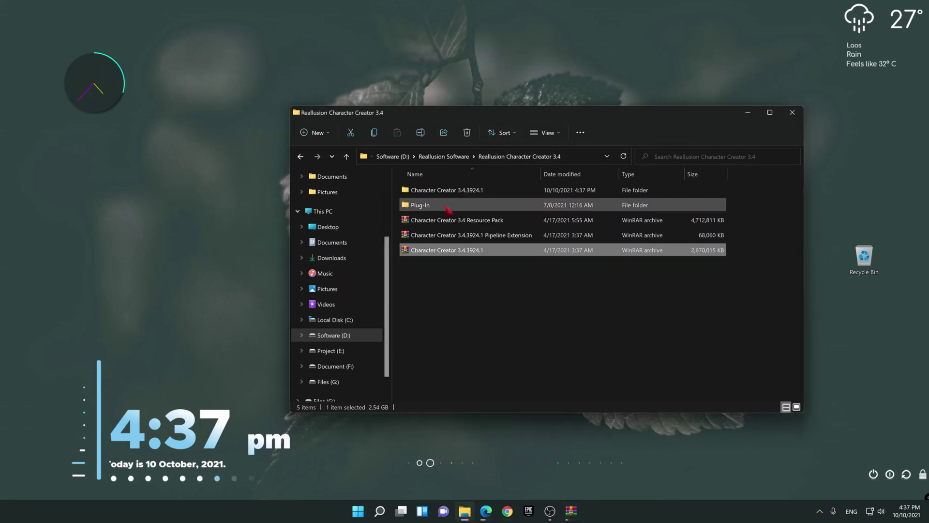
{"action": "left_click", "coordinate": [432, 236]}
{"action": "right_click", "coordinate": [433, 237]}
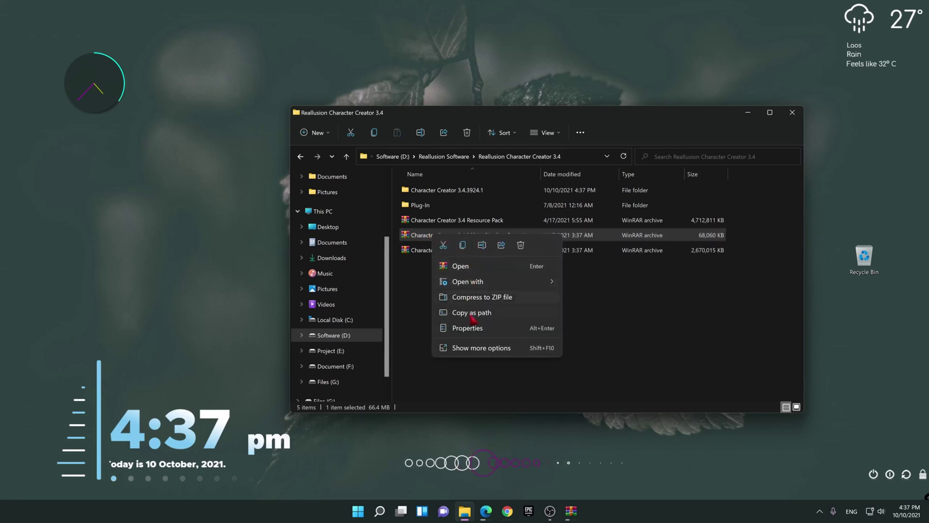
{"action": "left_click", "coordinate": [474, 348]}
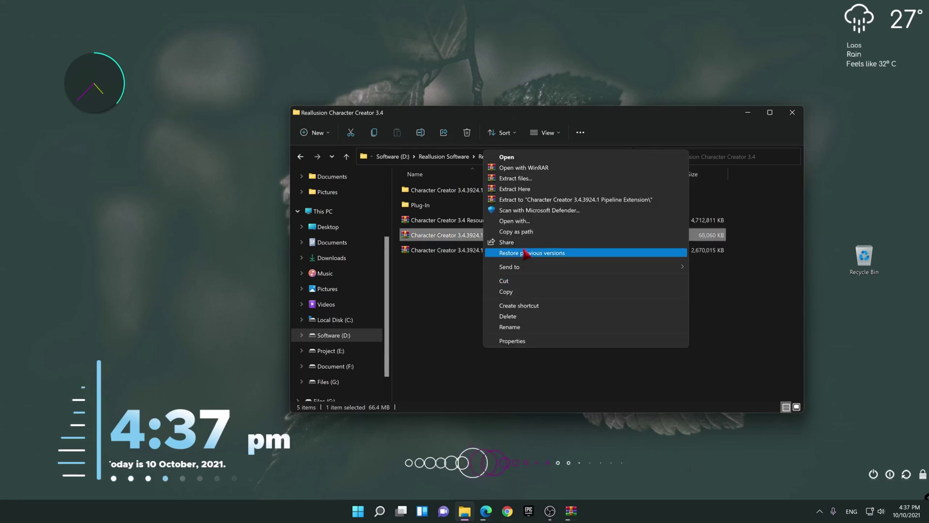
{"action": "left_click", "coordinate": [522, 200]}
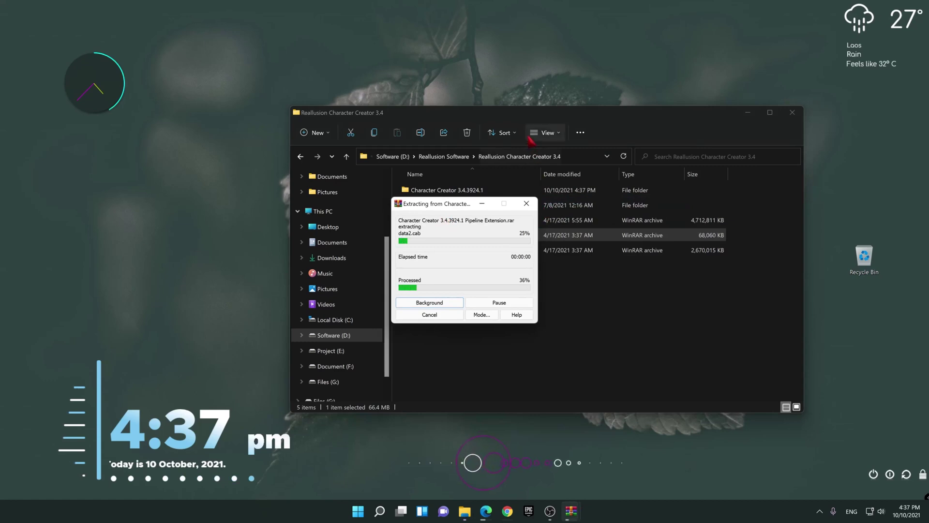
Step: Extract the Character Creator 3.4 Resource Pack archive into a folder with the archive's name
{"action": "left_click", "coordinate": [435, 237]}
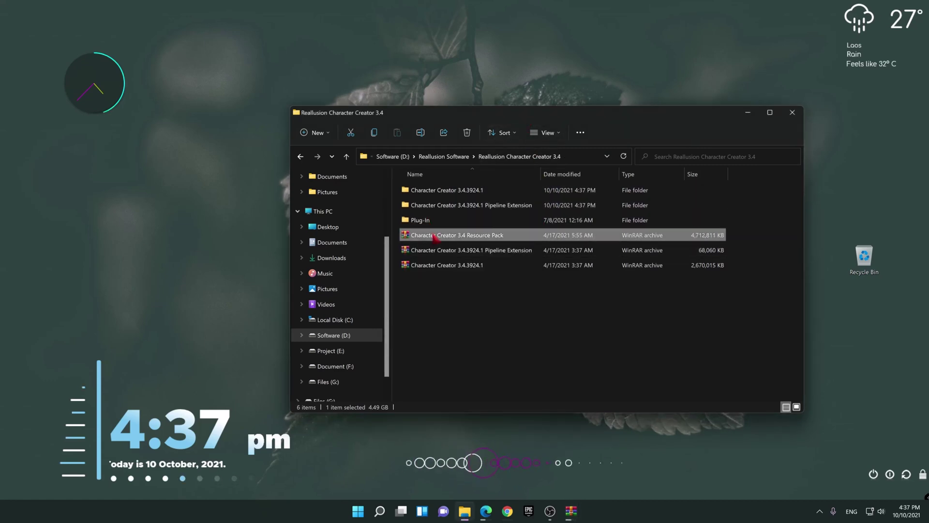
{"action": "right_click", "coordinate": [435, 236]}
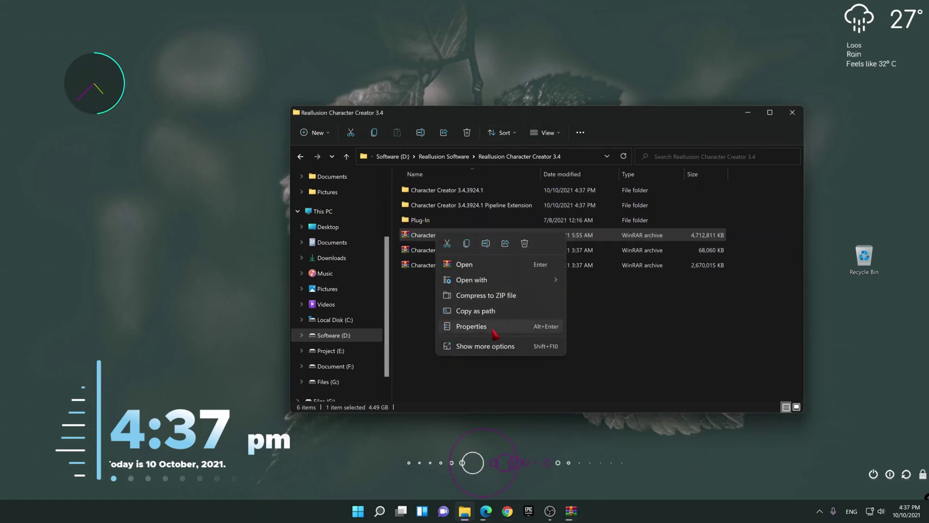
{"action": "left_click", "coordinate": [484, 346]}
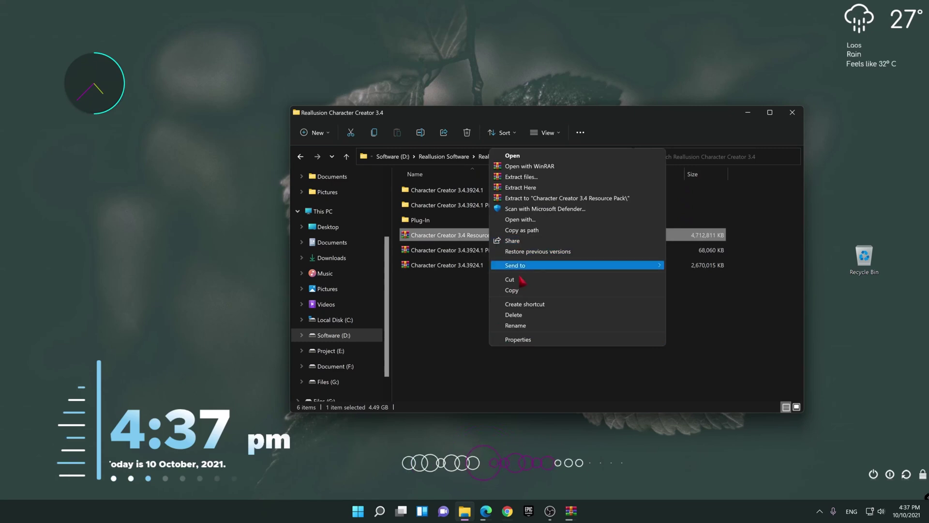
{"action": "left_click", "coordinate": [544, 198]}
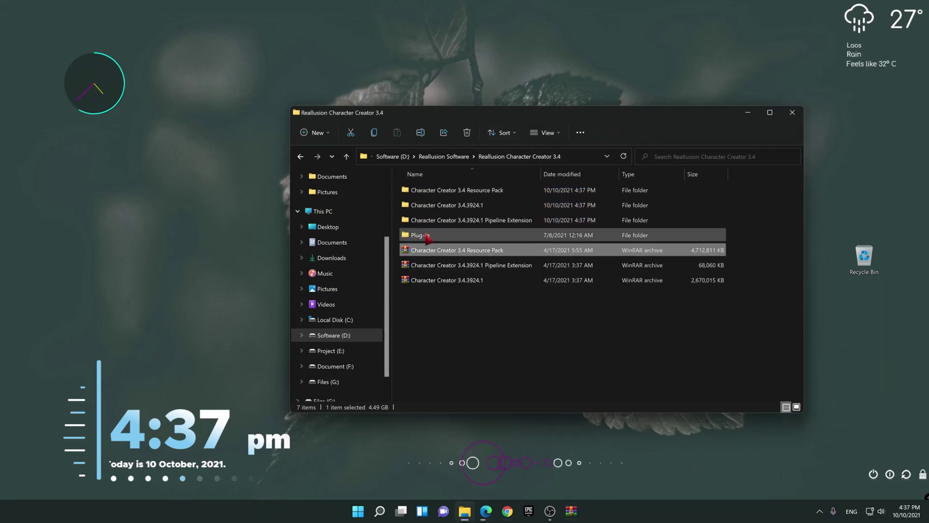
Step: Open the Plug-In folder and extract the Headshot Plug-In 1.11.2031.1 Repack CC3.4 Update archive into a folder with the archive's name
{"action": "double_click", "coordinate": [426, 237]}
{"action": "left_click", "coordinate": [443, 191]}
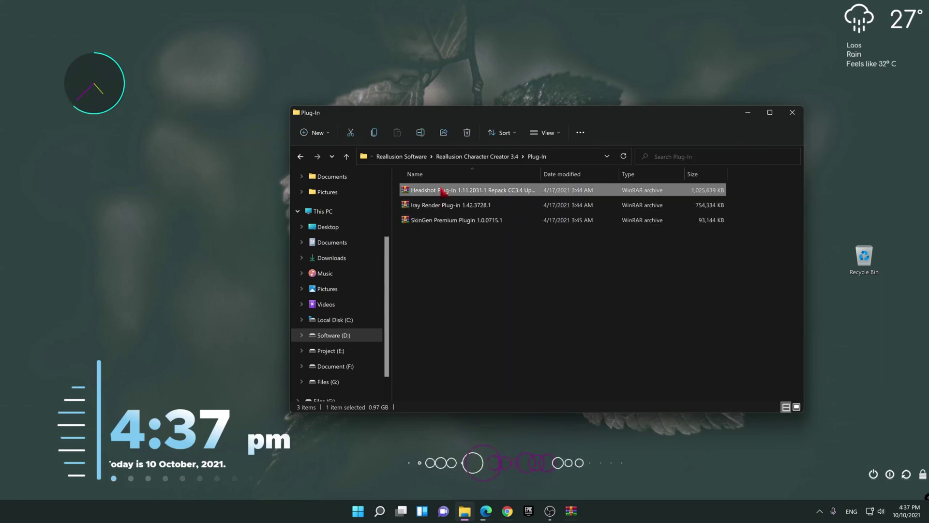
{"action": "right_click", "coordinate": [443, 189]}
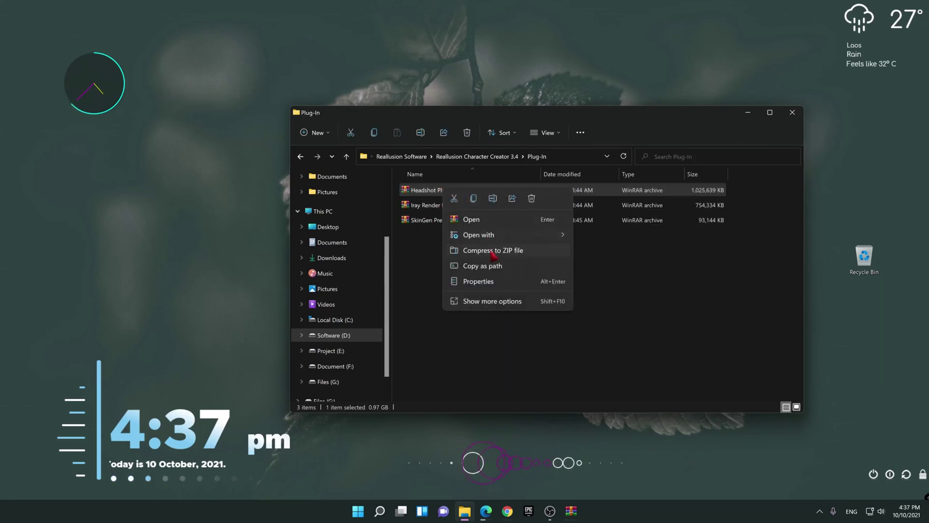
{"action": "left_click", "coordinate": [501, 302]}
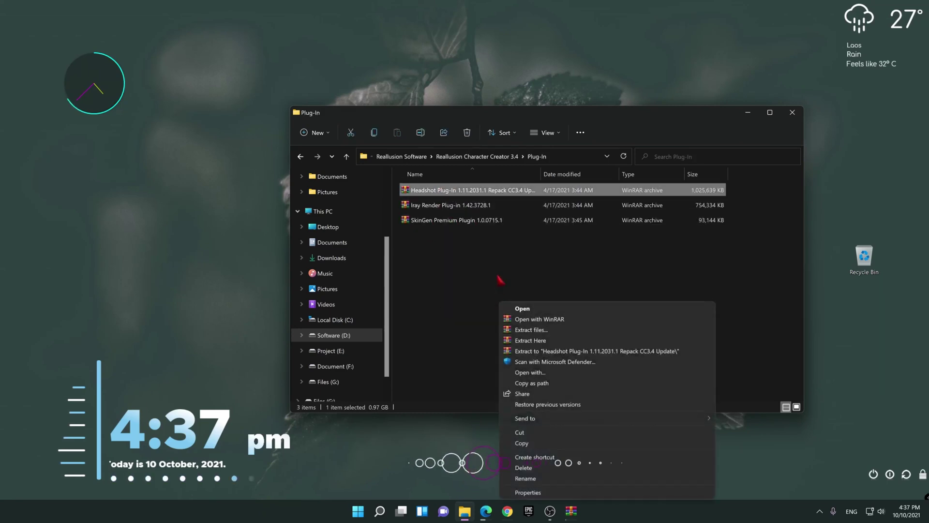
{"action": "left_click", "coordinate": [549, 352]}
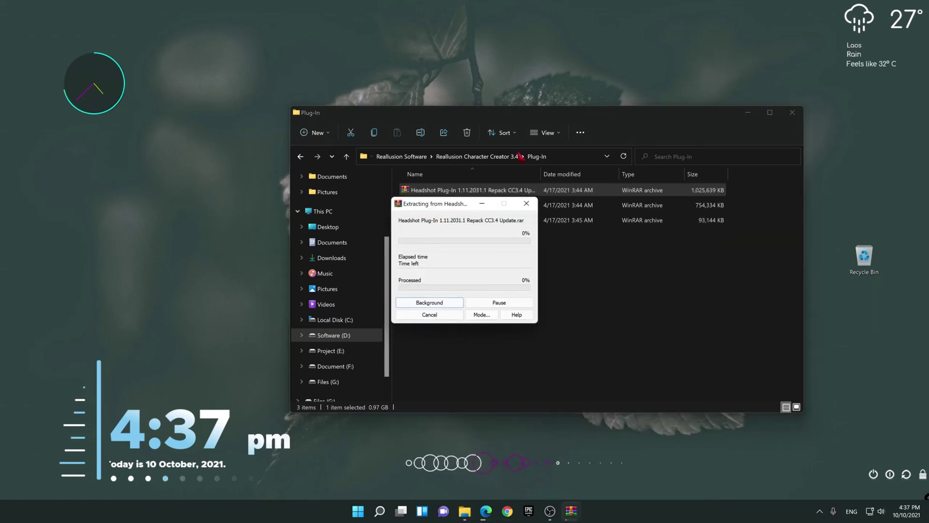
Step: Extract the Iray Render Plug-in 1.42.3728.1 archive into a folder with the archive's name
{"action": "left_click", "coordinate": [446, 221]}
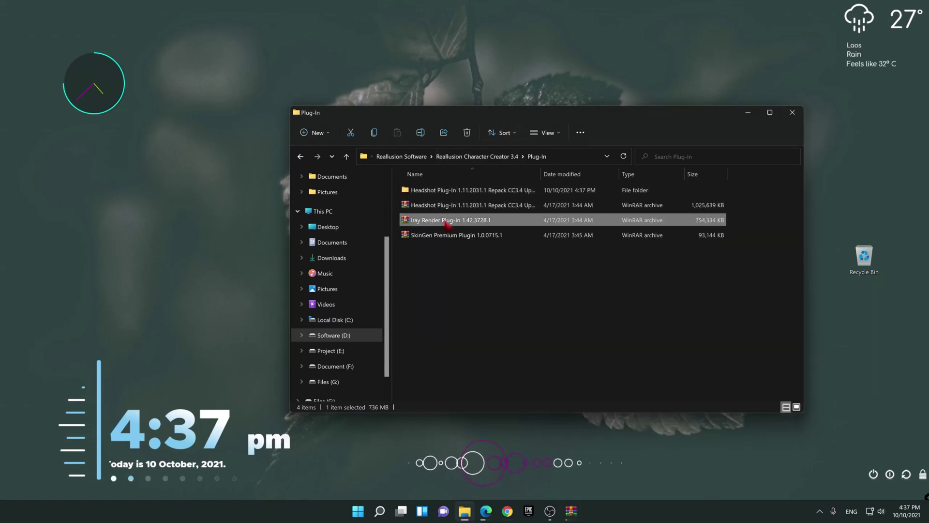
{"action": "right_click", "coordinate": [446, 222]}
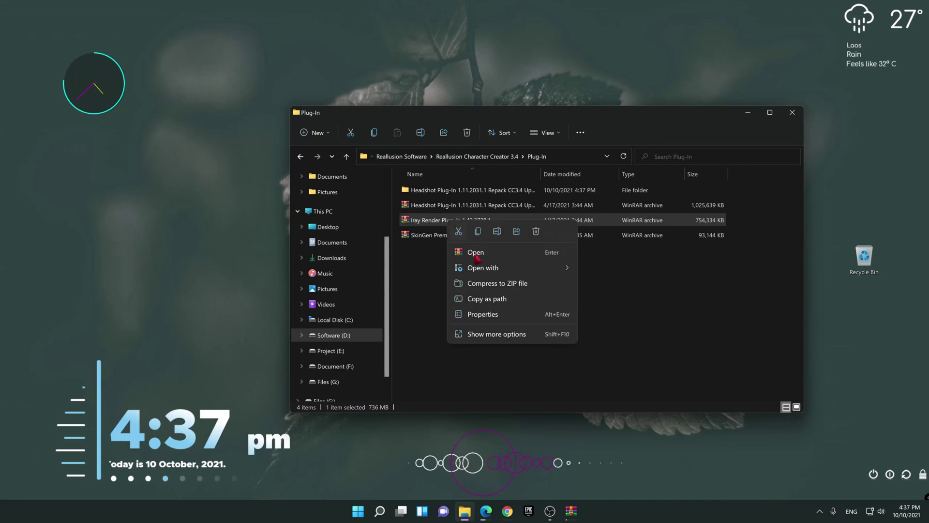
{"action": "left_click", "coordinate": [498, 335]}
{"action": "left_click", "coordinate": [532, 184]}
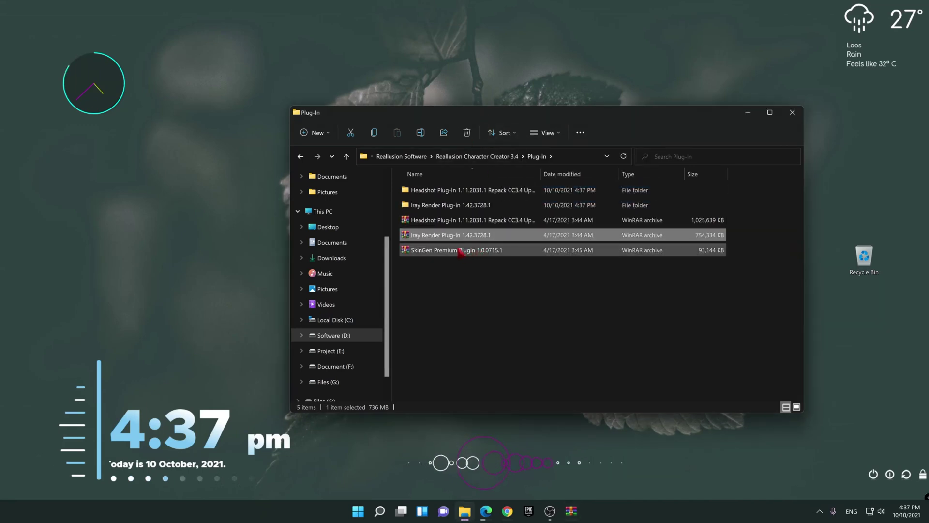
Step: Extract the SkinGen Premium Plugin 1.0.0715.1 archive into a folder with the archive's name
{"action": "right_click", "coordinate": [448, 257]}
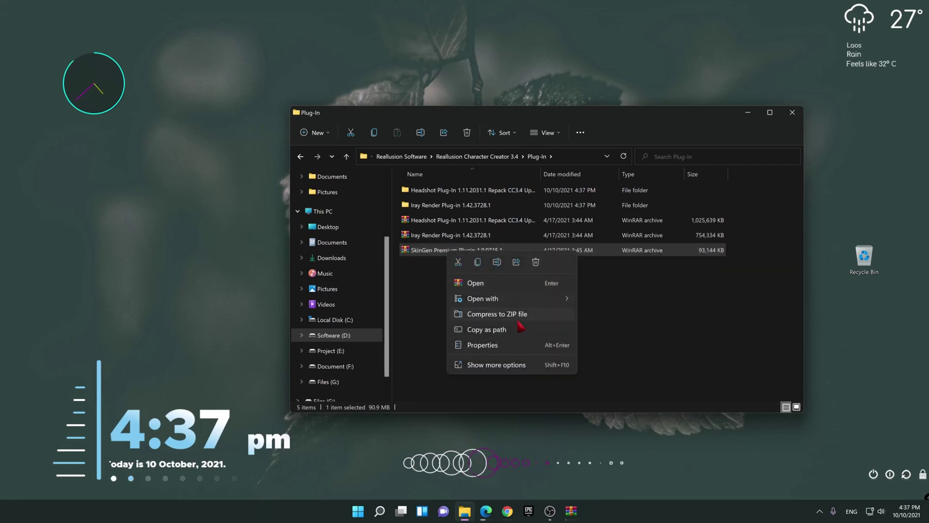
{"action": "left_click", "coordinate": [515, 365]}
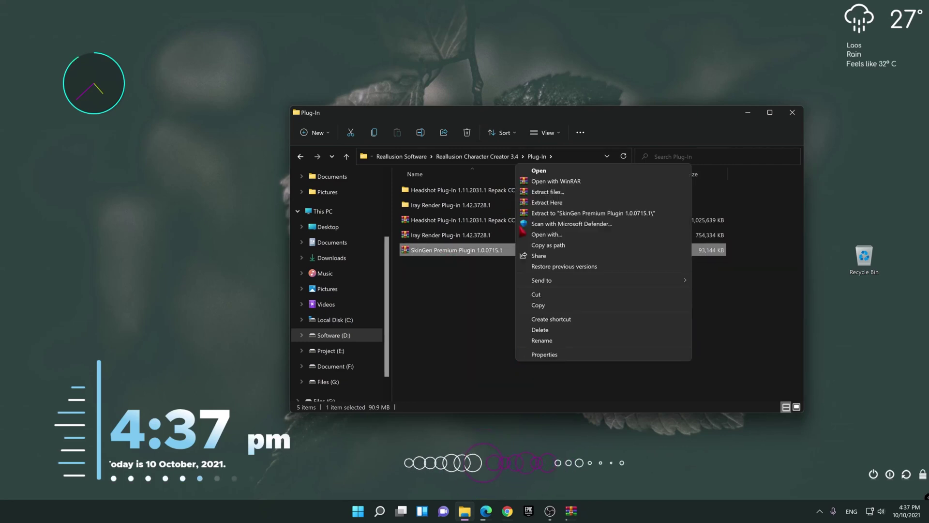
{"action": "left_click", "coordinate": [557, 213]}
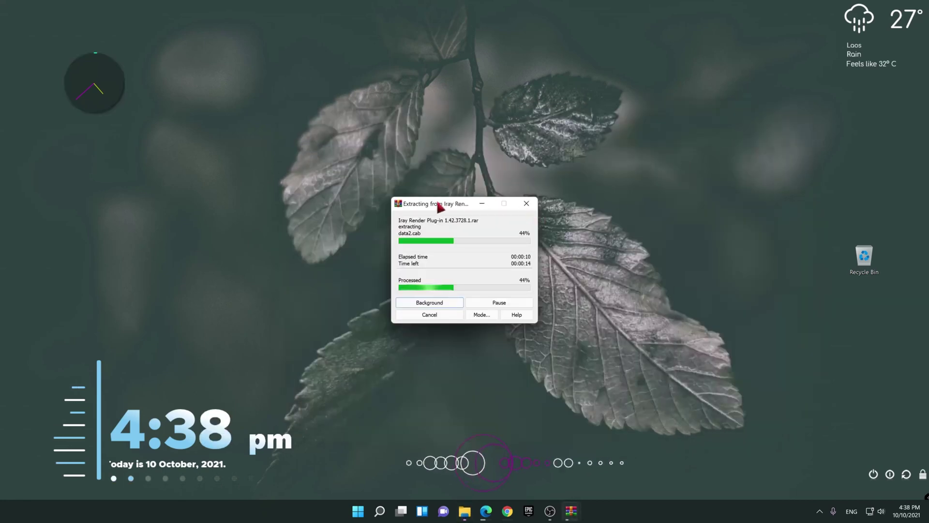
Step: Spread the overlapping Iray Render, Headshot and Resource Pack extraction windows apart on the desktop so that each one's progress is readable
{"action": "left_click_drag", "start_coordinate": [438, 203], "coordinate": [656, 158]}
{"action": "left_click_drag", "start_coordinate": [451, 201], "coordinate": [292, 76]}
{"action": "left_click_drag", "start_coordinate": [436, 203], "coordinate": [460, 240]}
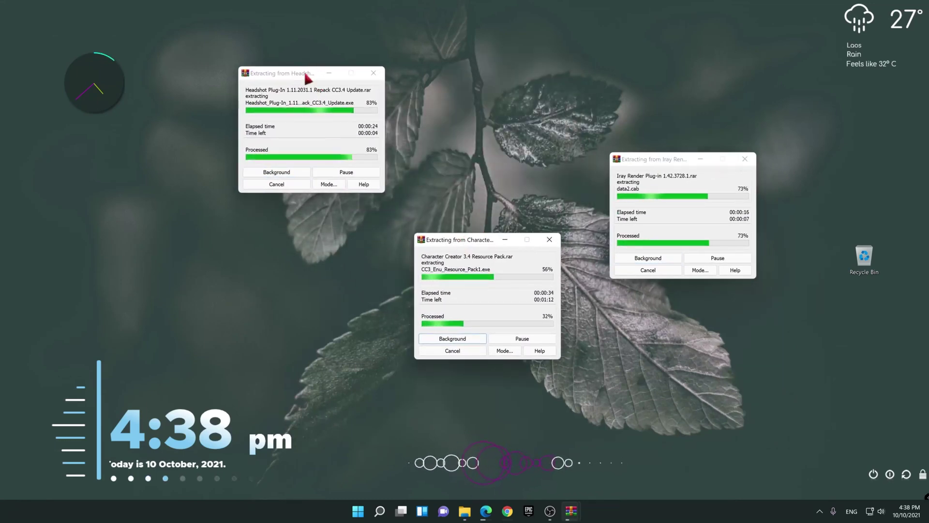
{"action": "left_click_drag", "start_coordinate": [306, 76], "coordinate": [440, 78]}
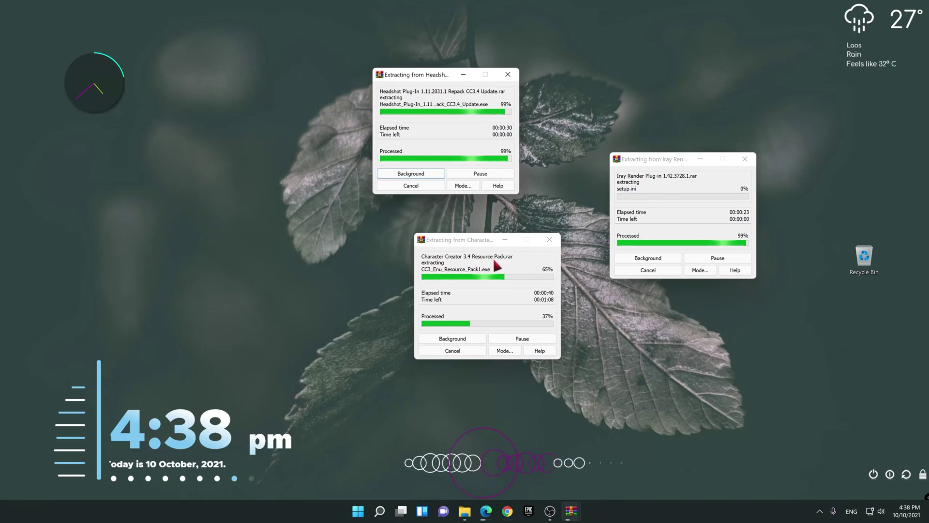
Step: Return to the Reallusion Character Creator 3.4 folder from the Plug-In folder by way of the Reallusion Software folder
{"action": "left_click", "coordinate": [466, 513]}
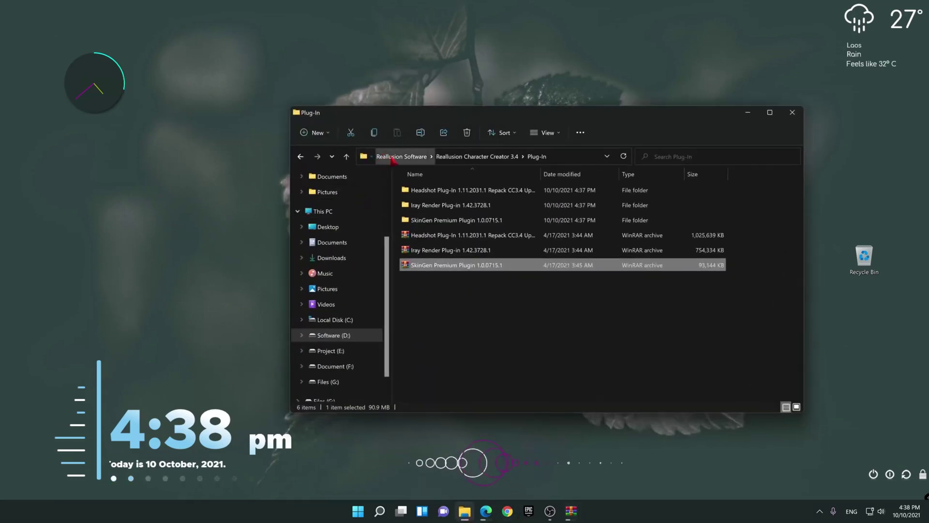
{"action": "left_click", "coordinate": [385, 157]}
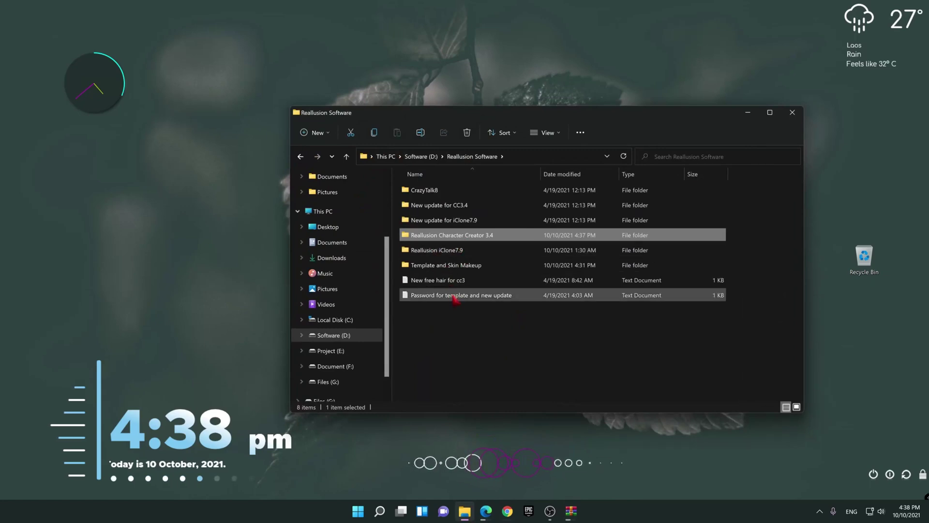
{"action": "double_click", "coordinate": [454, 237]}
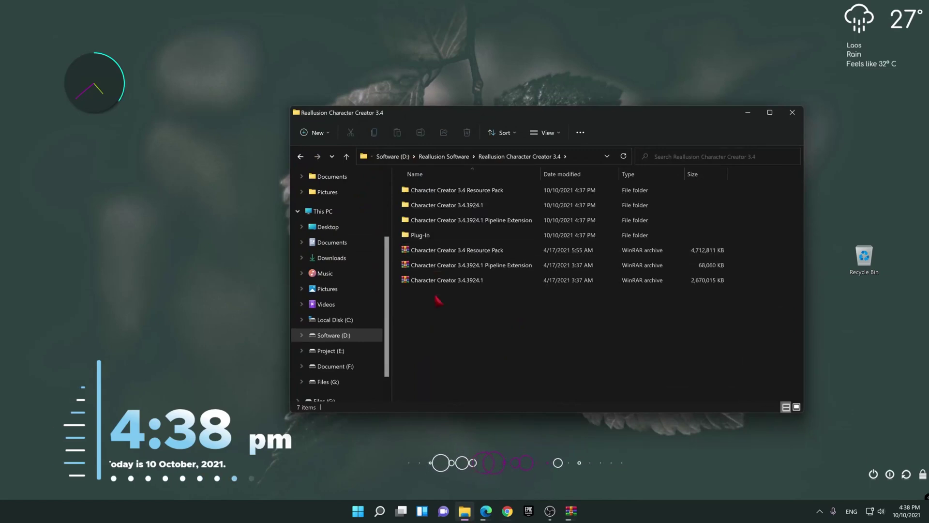
Step: Go into the extracted Character Creator 3.4.3924.1 folder and its subfolder of the same name, and open the 安装步骤 text document
{"action": "left_click", "coordinate": [441, 207]}
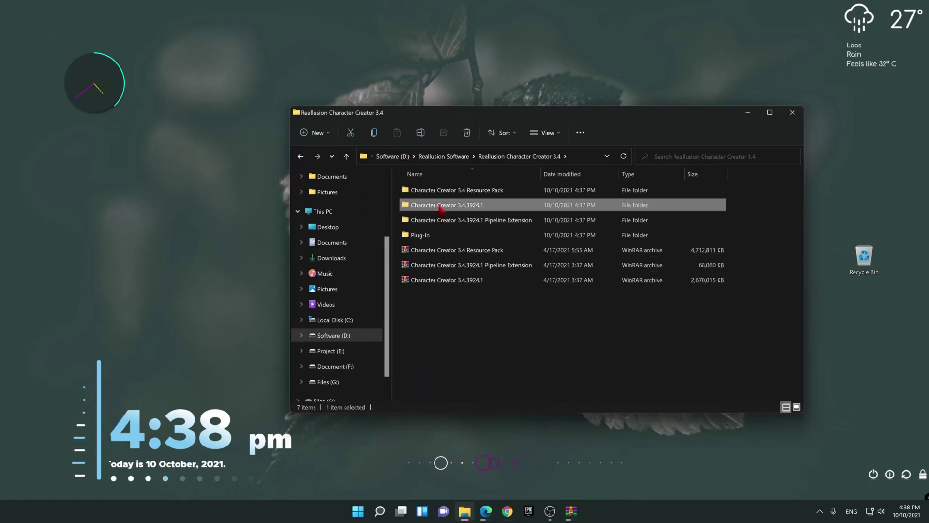
{"action": "right_click", "coordinate": [438, 209]}
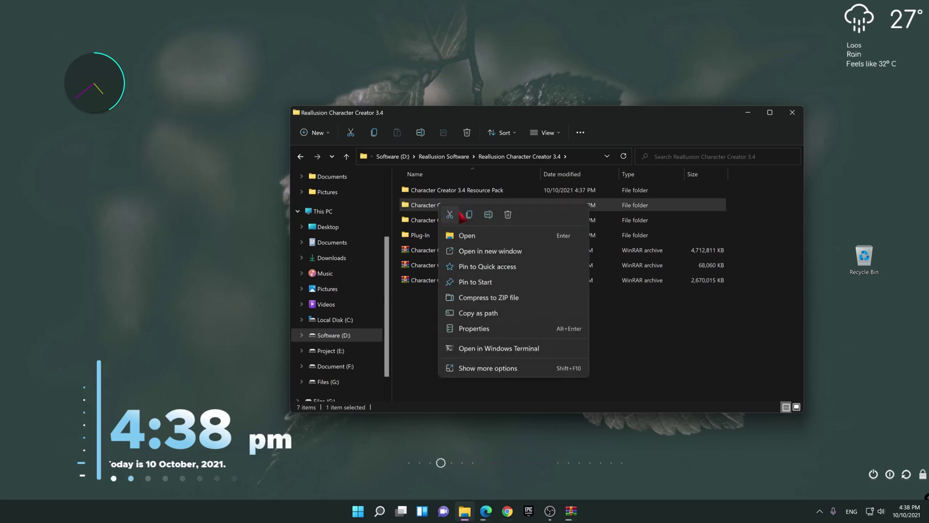
{"action": "left_click", "coordinate": [465, 235]}
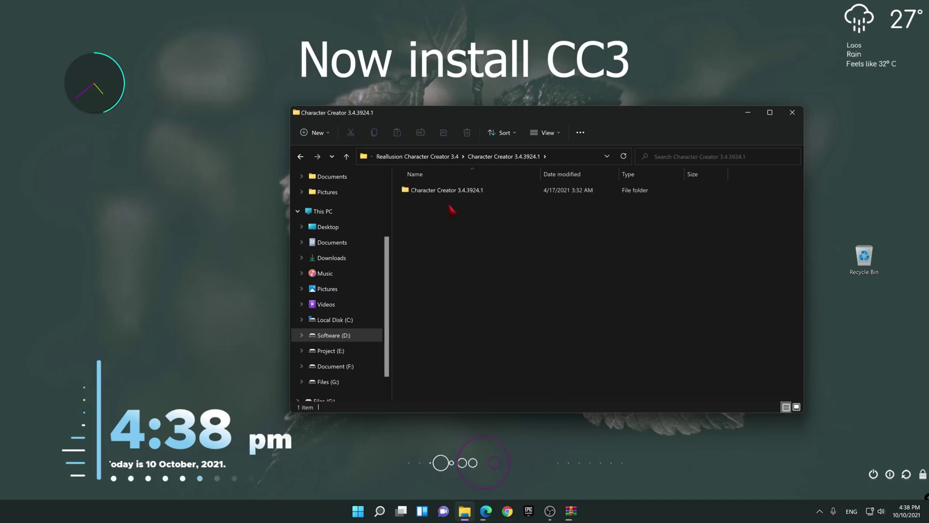
{"action": "double_click", "coordinate": [442, 194]}
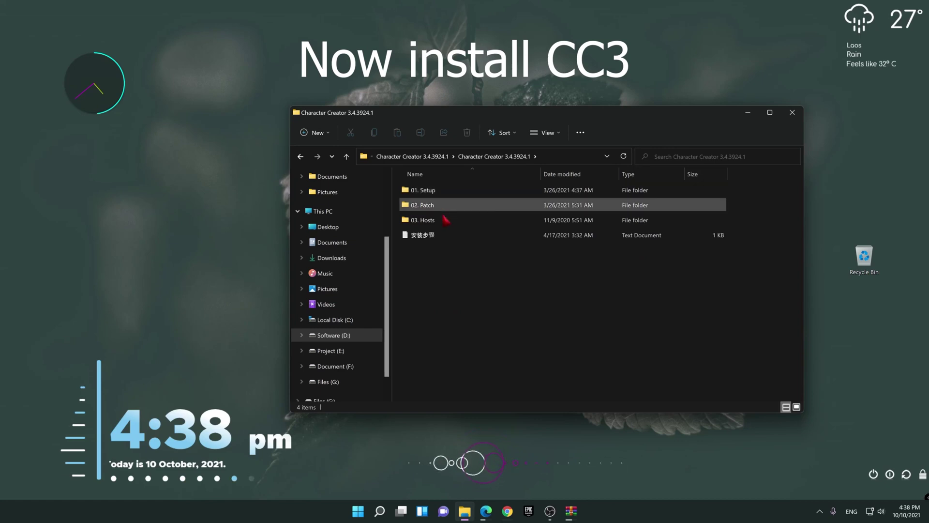
{"action": "left_click", "coordinate": [429, 238]}
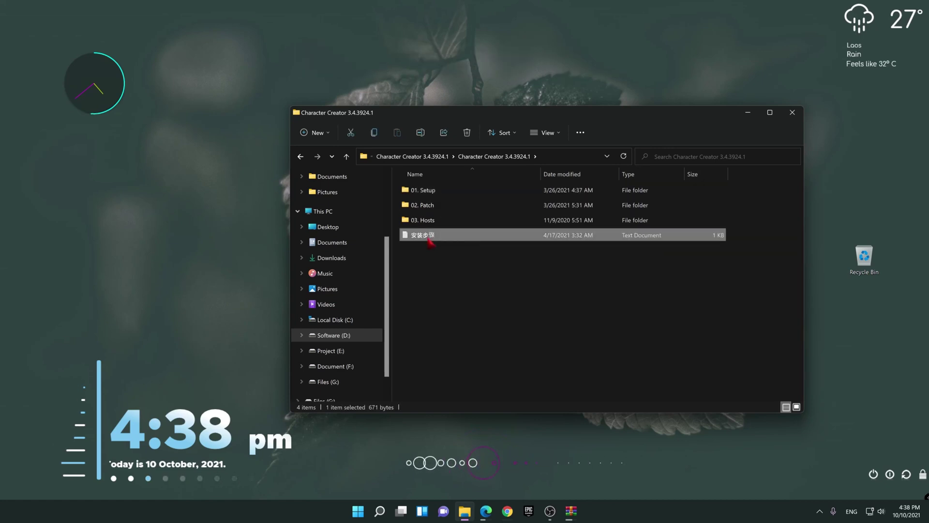
{"action": "double_click", "coordinate": [428, 236]}
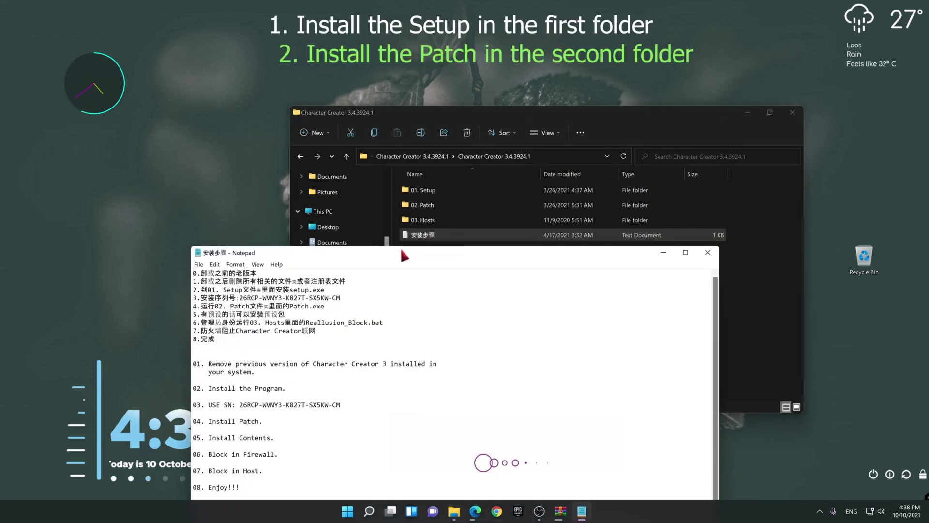
Step: Copy the serial number from the USE SN line of the 安装步骤 document and minimise the document
{"action": "left_click_drag", "start_coordinate": [402, 250], "coordinate": [547, 144]}
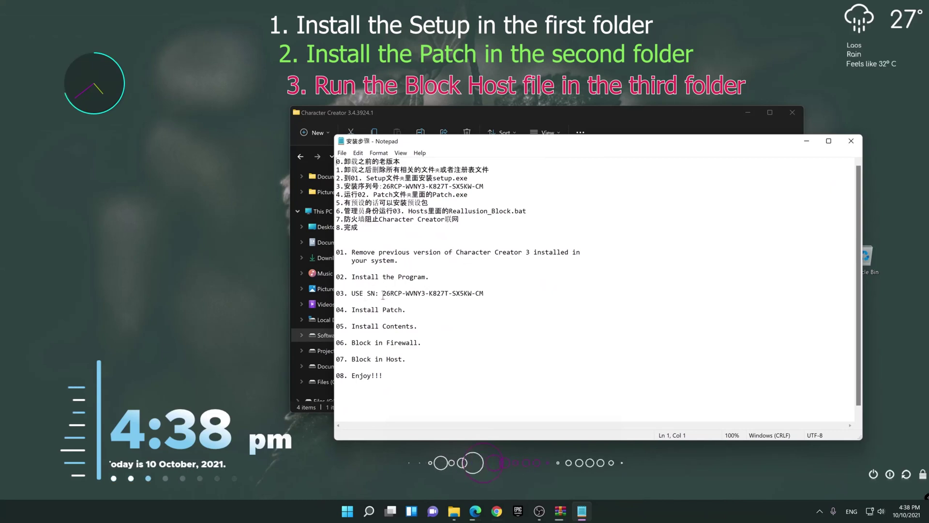
{"action": "left_click_drag", "start_coordinate": [383, 293], "coordinate": [456, 294]}
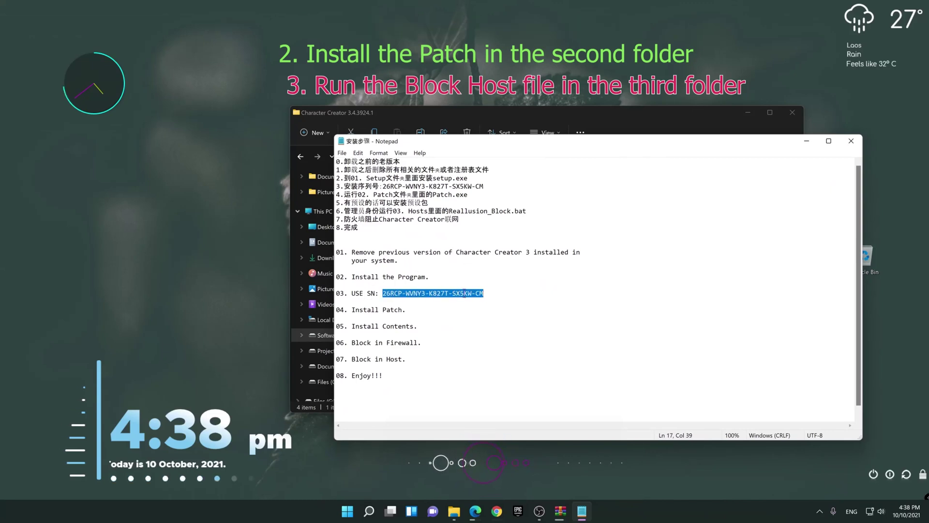
{"action": "right_click", "coordinate": [471, 295]}
{"action": "left_click", "coordinate": [489, 323]}
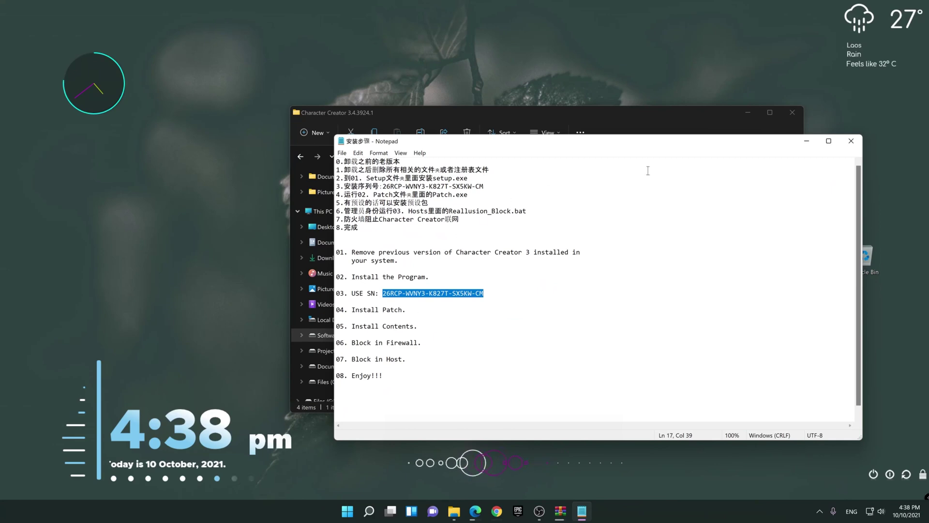
{"action": "left_click", "coordinate": [806, 140]}
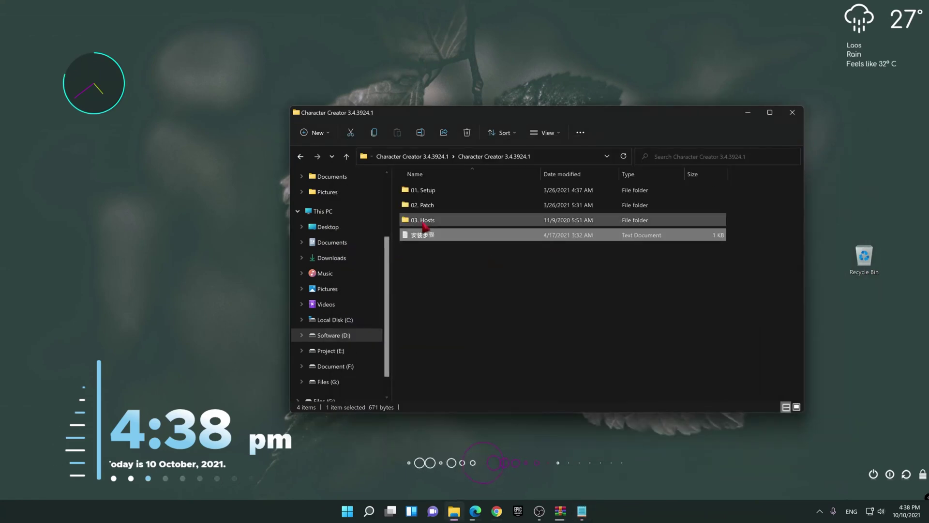
Step: Run the setup application from the 01. Setup folder and minimise the folder window while the installer prepares
{"action": "right_click", "coordinate": [430, 192]}
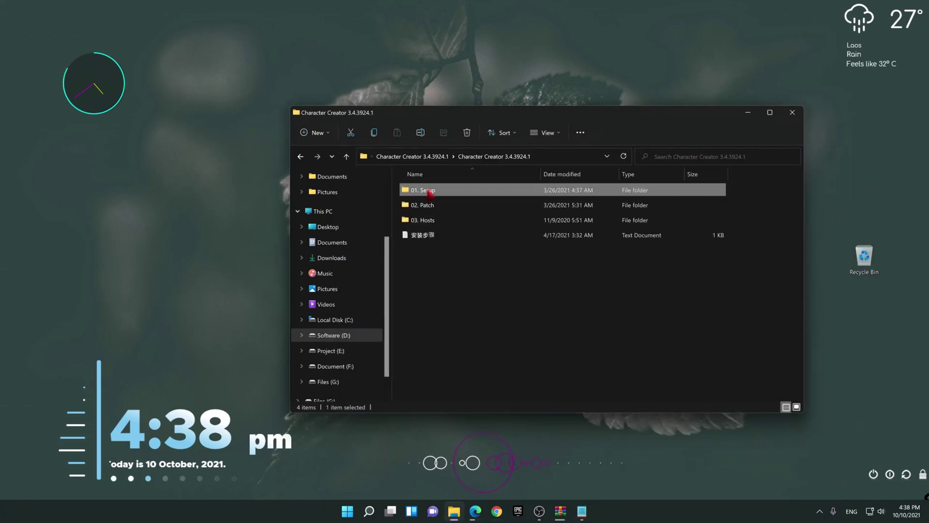
{"action": "left_click", "coordinate": [457, 221]}
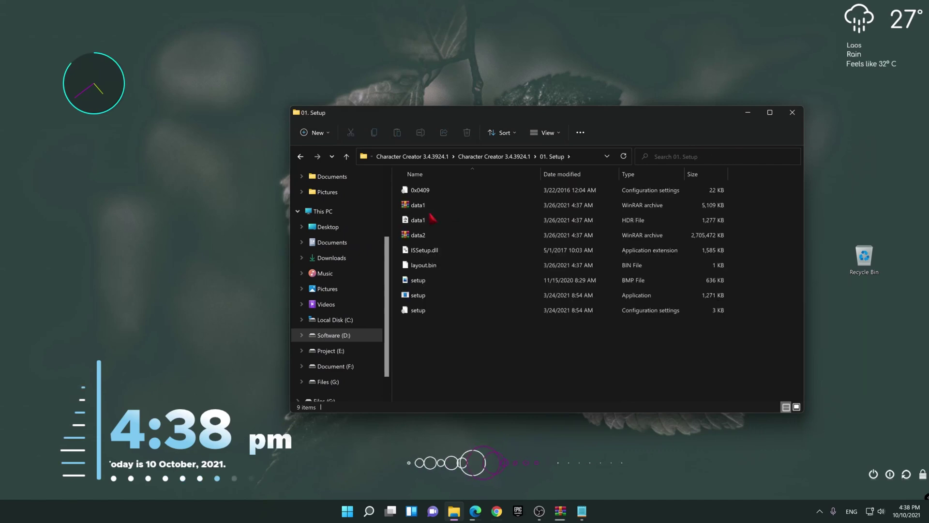
{"action": "right_click", "coordinate": [430, 298]}
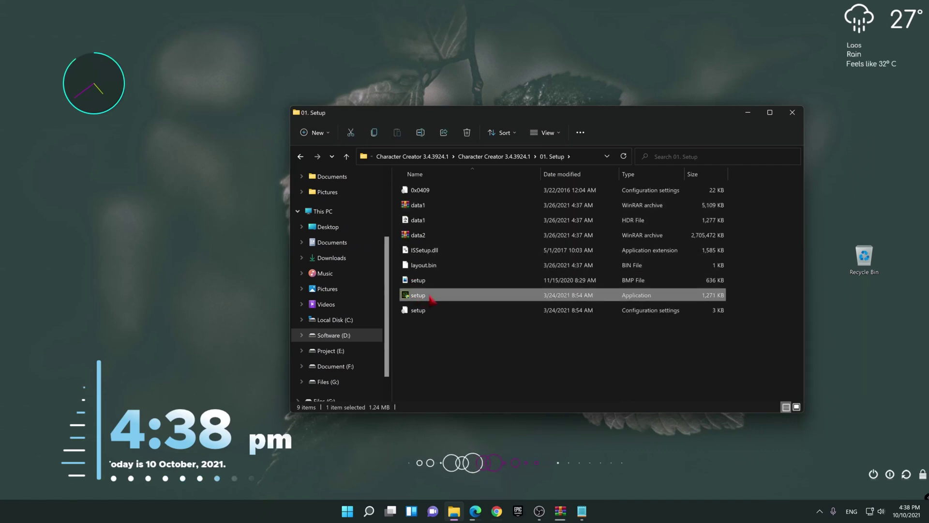
{"action": "left_click", "coordinate": [463, 328]}
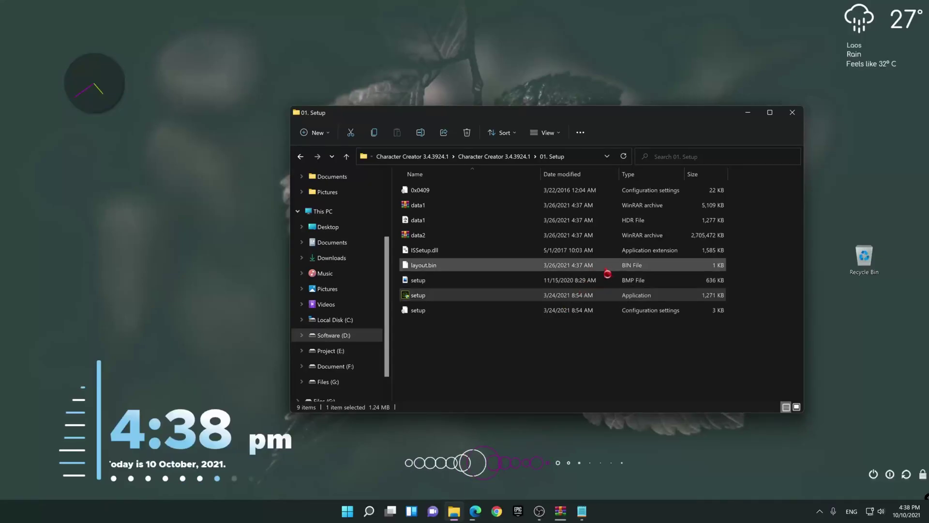
{"action": "left_click", "coordinate": [748, 113]}
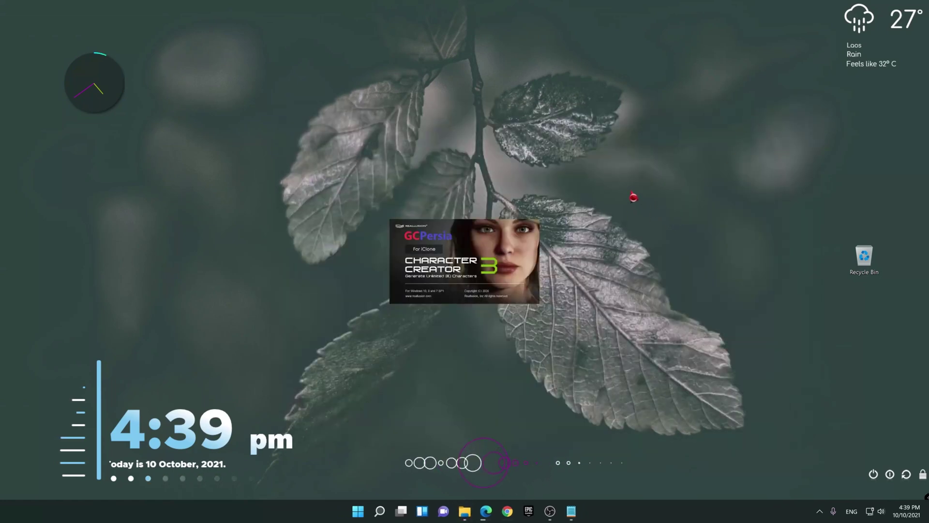
{"action": "right_click", "coordinate": [634, 199]}
{"action": "left_click", "coordinate": [622, 243]}
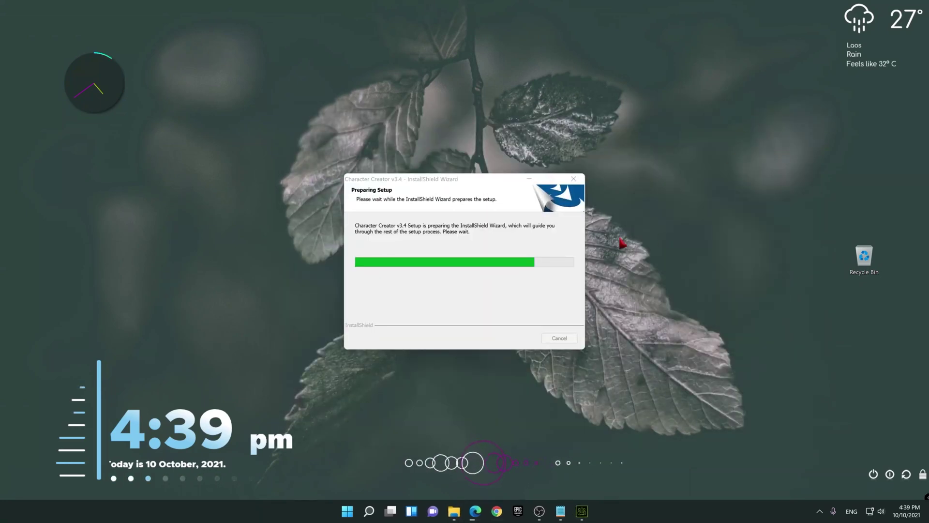
{"action": "left_click_drag", "start_coordinate": [445, 178], "coordinate": [561, 149]}
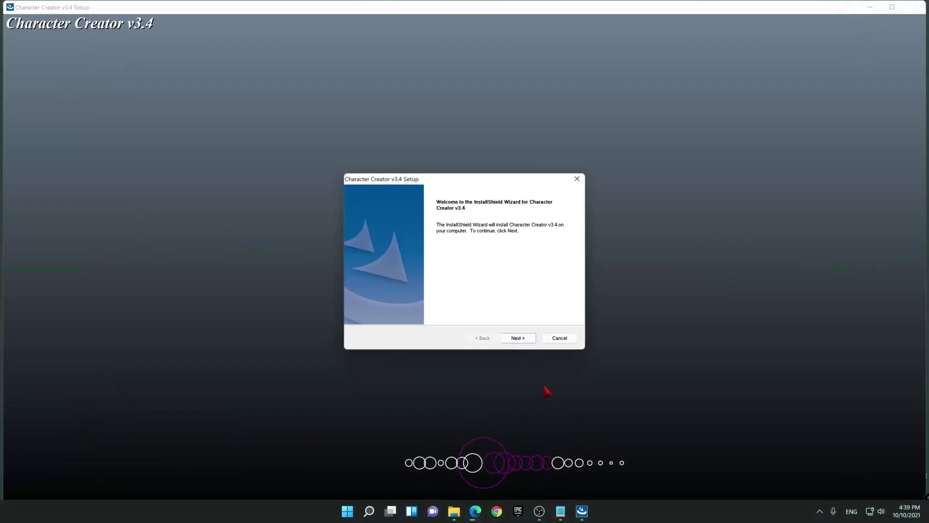
Step: Proceed past the Character Creator v3.4 installer's welcome page and accept the terms of the license agreement
{"action": "left_click", "coordinate": [518, 340]}
{"action": "left_click", "coordinate": [368, 303]}
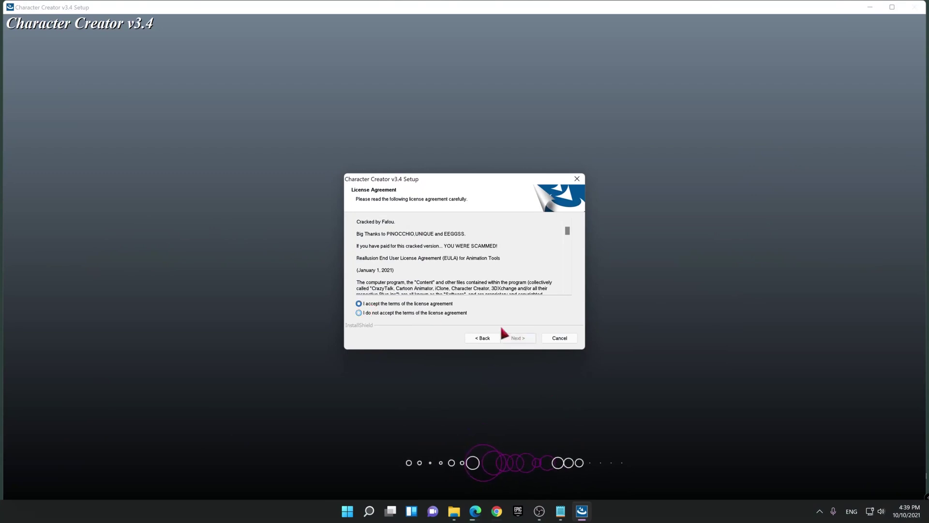
{"action": "left_click", "coordinate": [517, 338]}
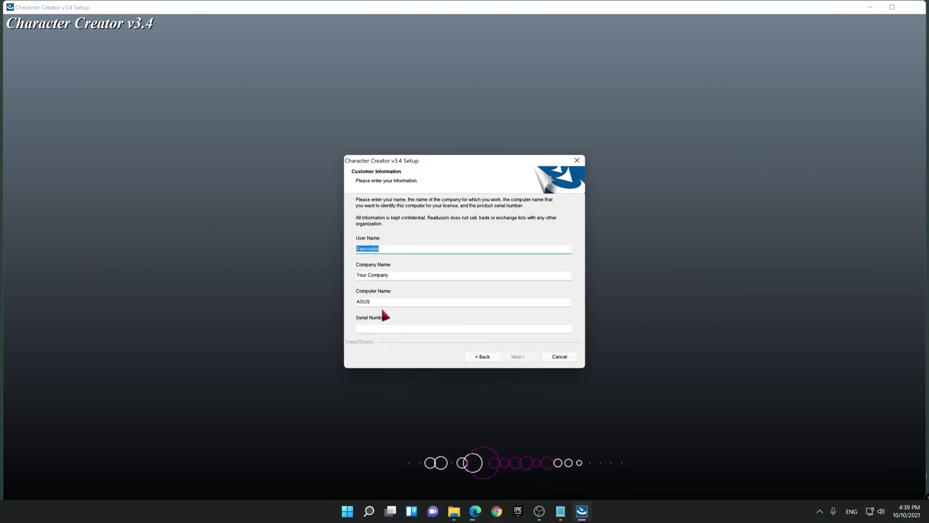
Step: Paste the copied serial number into the Serial Number field of the customer information page and continue
{"action": "left_click", "coordinate": [372, 330]}
{"action": "right_click", "coordinate": [372, 329]}
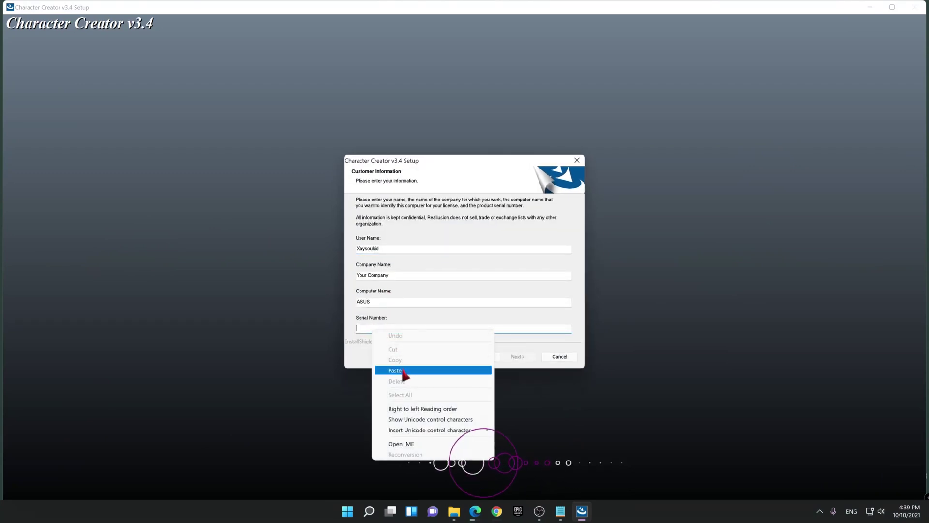
{"action": "left_click", "coordinate": [387, 367]}
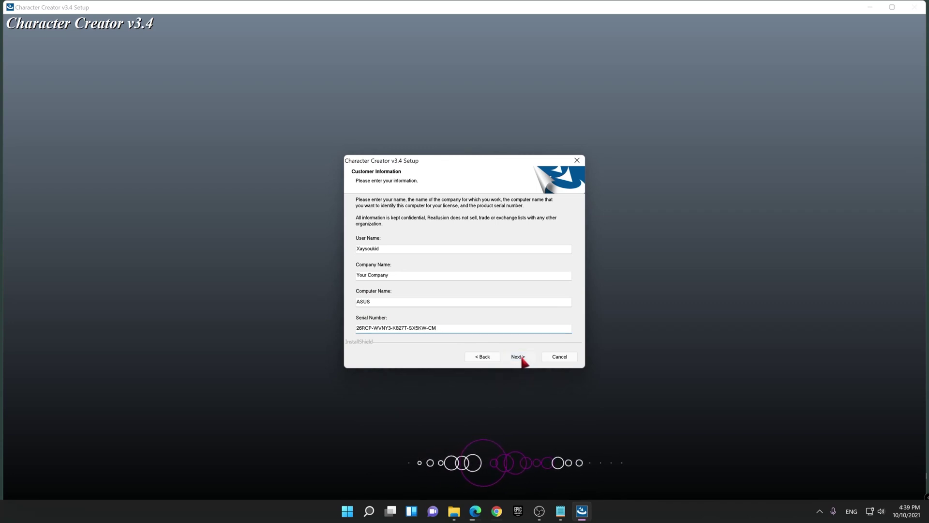
{"action": "left_click", "coordinate": [519, 357]}
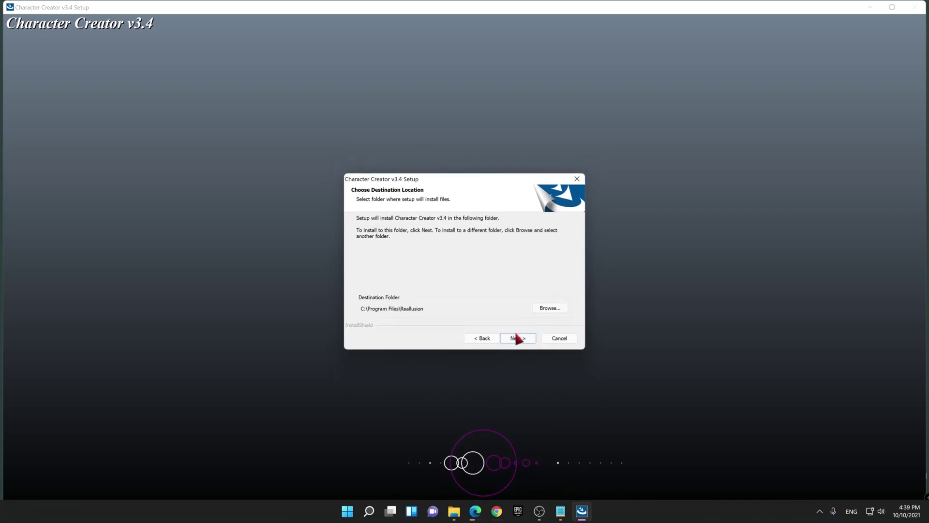
Step: Accept the default destination, Custom and Template content folders and the Character Creator 3 program folder, and continue the installation
{"action": "left_click", "coordinate": [521, 339]}
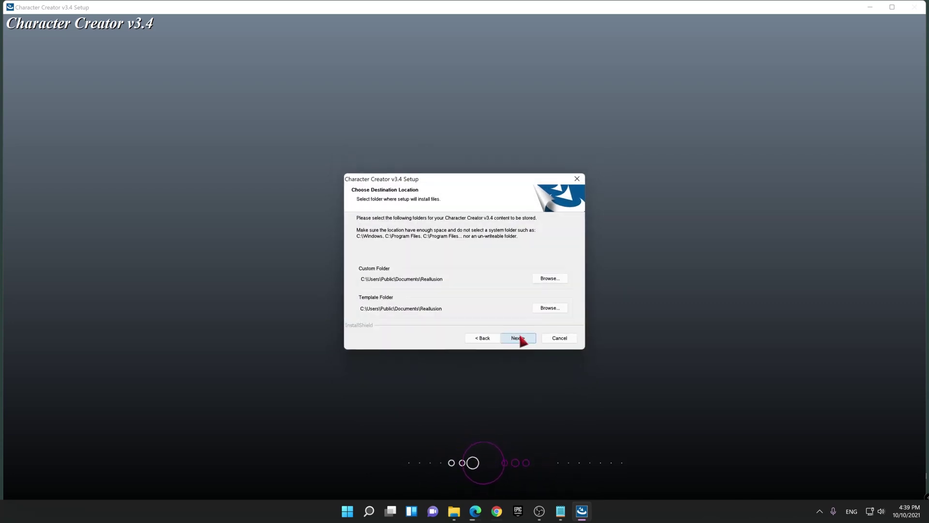
{"action": "left_click", "coordinate": [517, 338]}
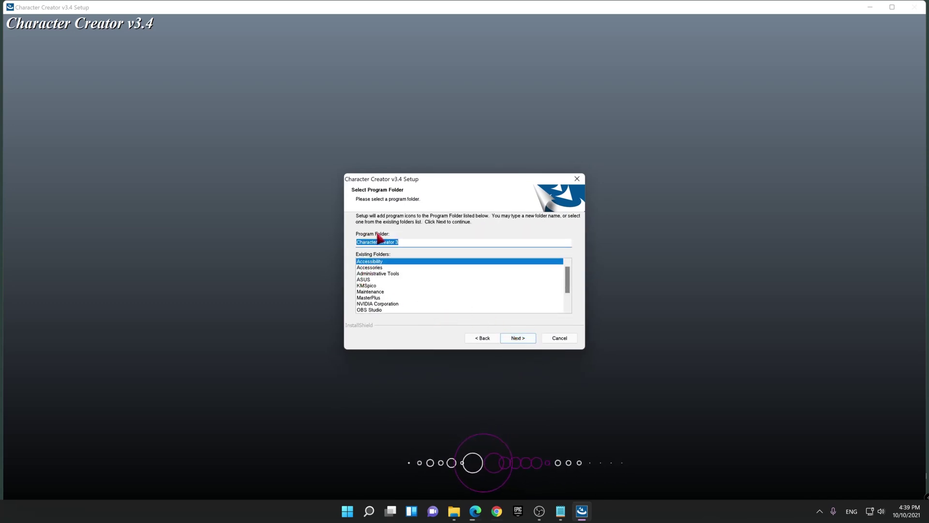
{"action": "left_click", "coordinate": [523, 338]}
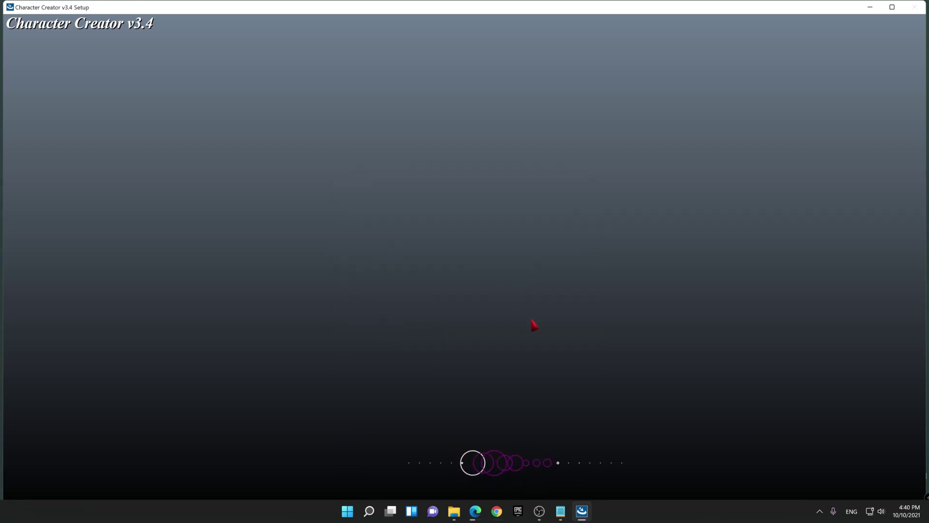
Step: Turn off launching Character Creator v3.4 after installation and finish the setup wizard
{"action": "mouse_move", "coordinate": [583, 519]}
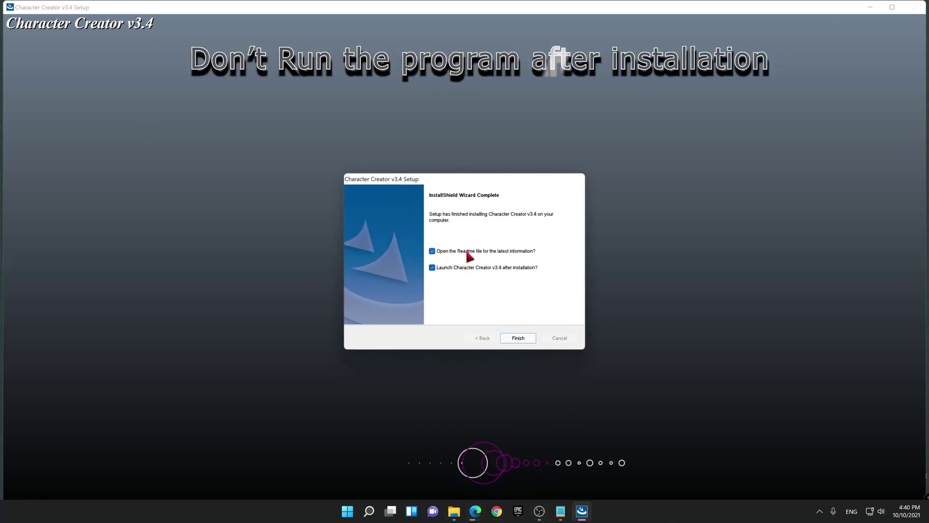
{"action": "left_click", "coordinate": [469, 269]}
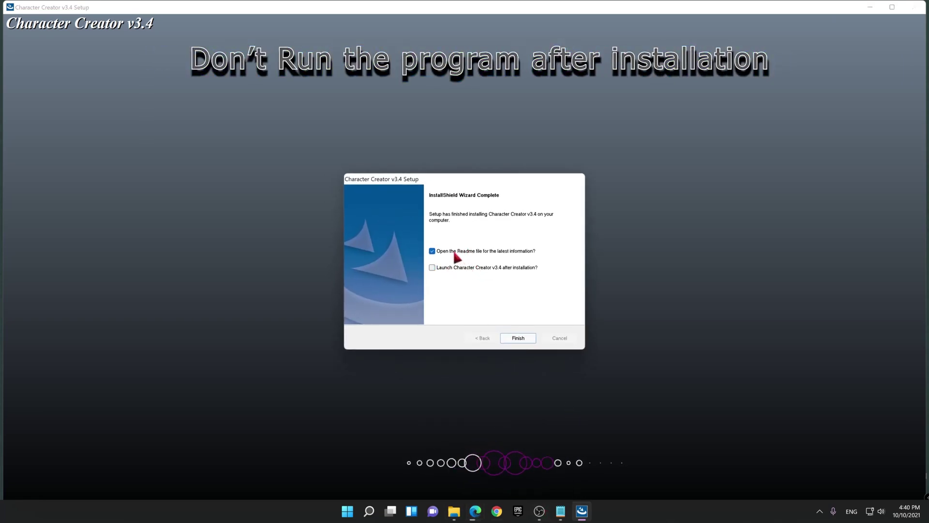
{"action": "left_click", "coordinate": [518, 338]}
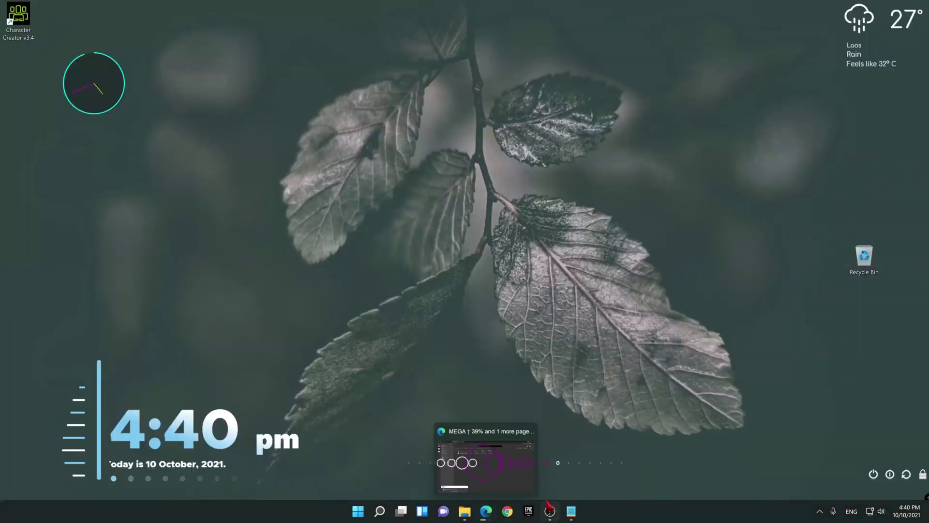
Step: Check the Install Patch and Install Contents instructions in the 安装步骤 document and close it
{"action": "left_click", "coordinate": [574, 514]}
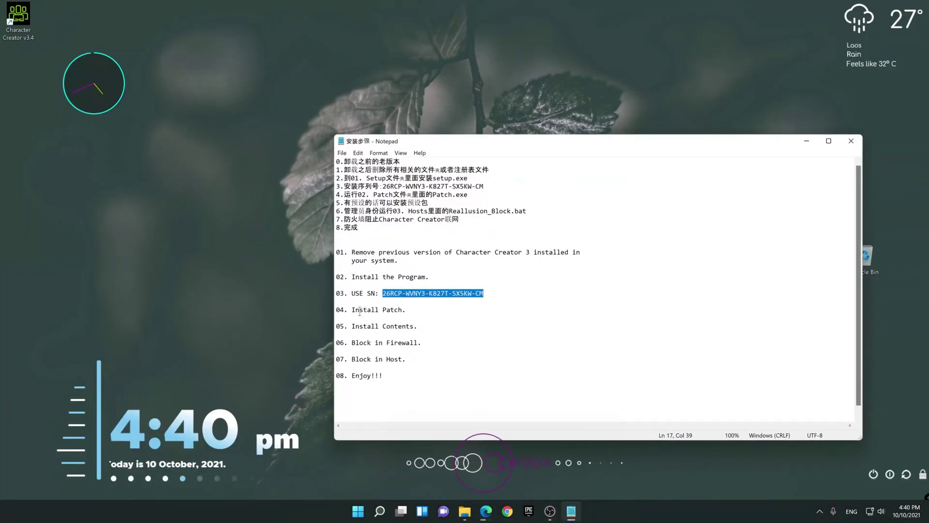
{"action": "left_click_drag", "start_coordinate": [350, 311], "coordinate": [402, 306]}
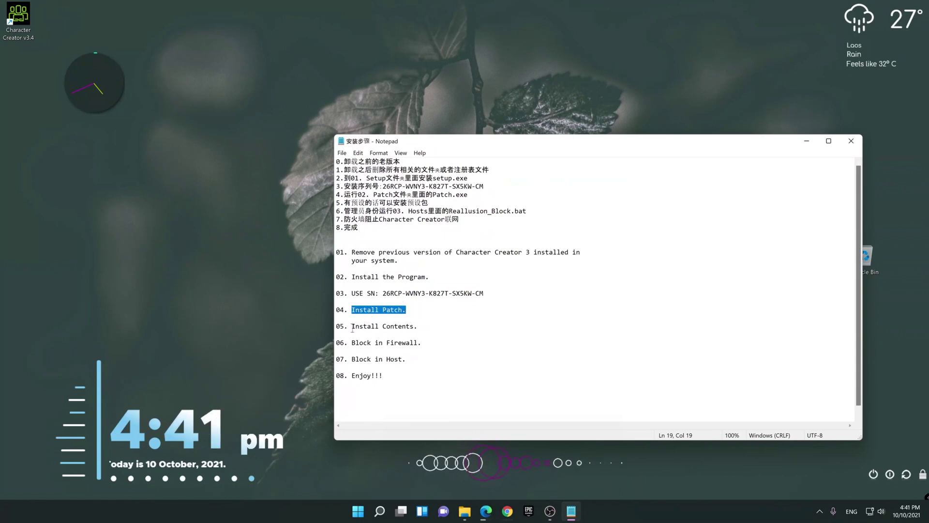
{"action": "left_click_drag", "start_coordinate": [351, 327], "coordinate": [425, 328]}
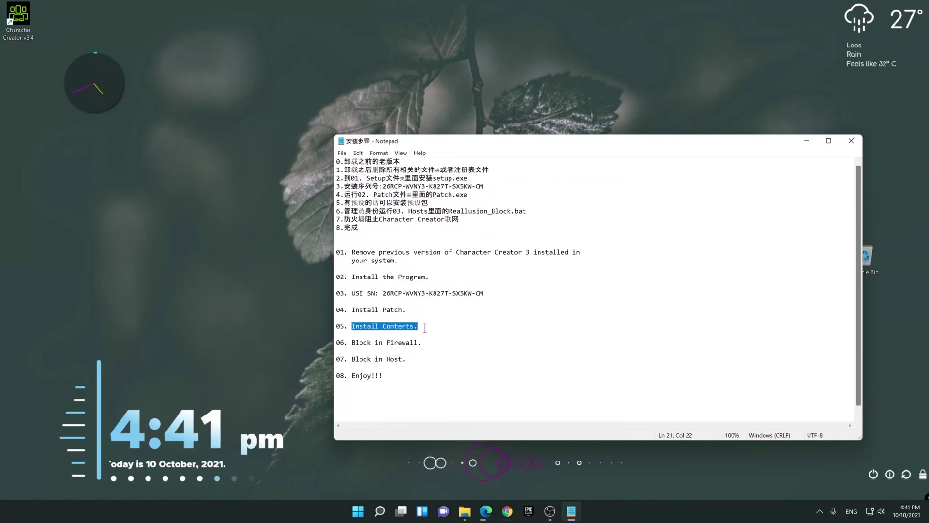
{"action": "left_click", "coordinate": [856, 141]}
Step: Run the Patch application from the 02. Patch folder and minimise the folder window
{"action": "left_click", "coordinate": [477, 516]}
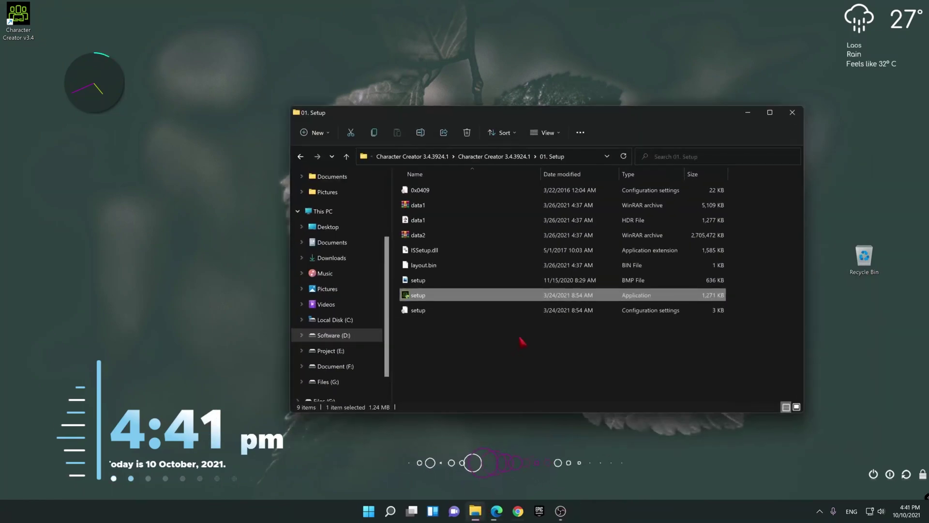
{"action": "key", "text": "alt+Up"}
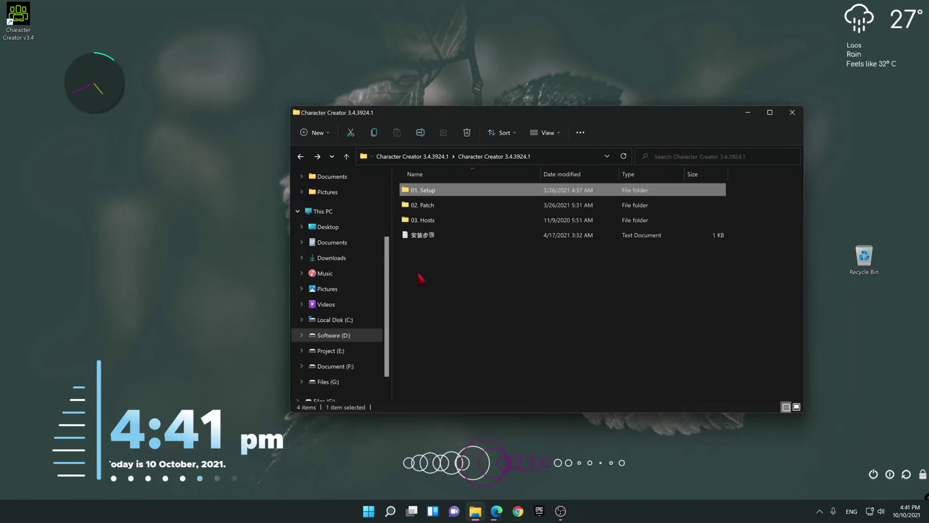
{"action": "double_click", "coordinate": [428, 206]}
{"action": "right_click", "coordinate": [437, 191]}
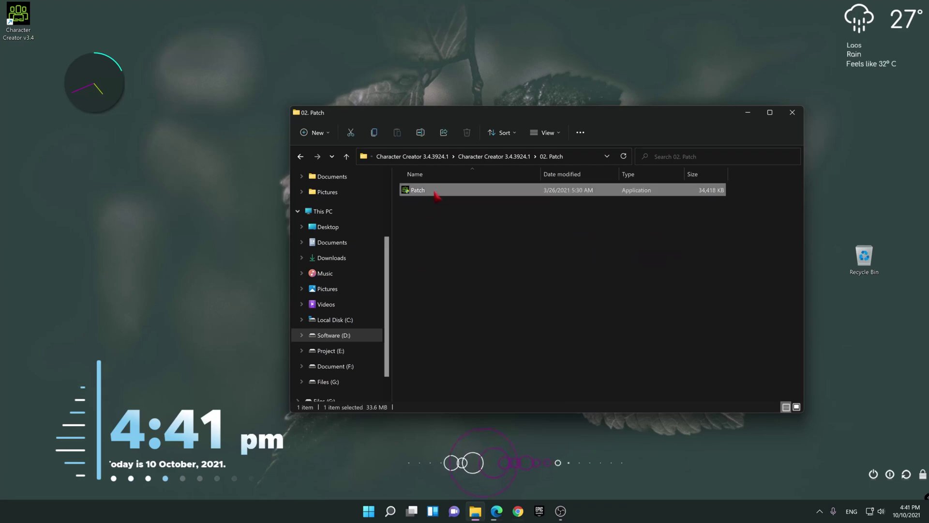
{"action": "left_click", "coordinate": [458, 236]}
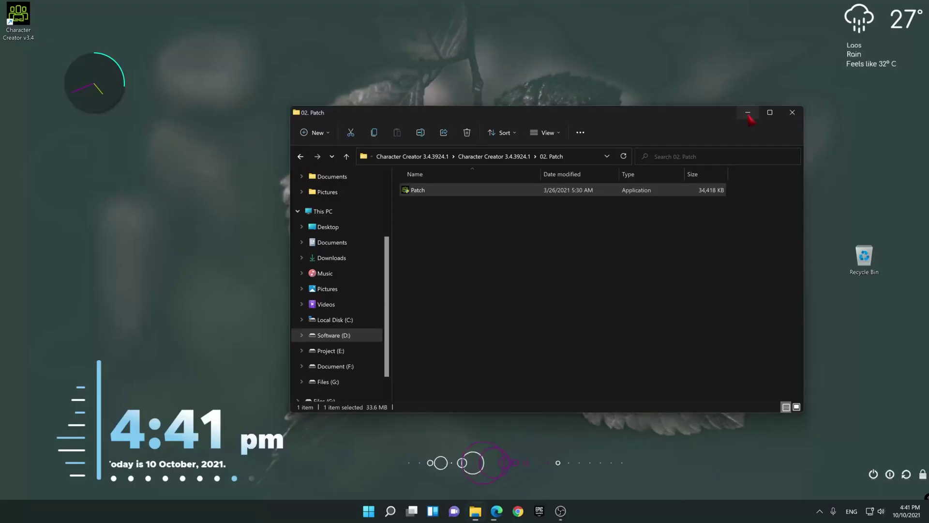
{"action": "left_click", "coordinate": [748, 114]}
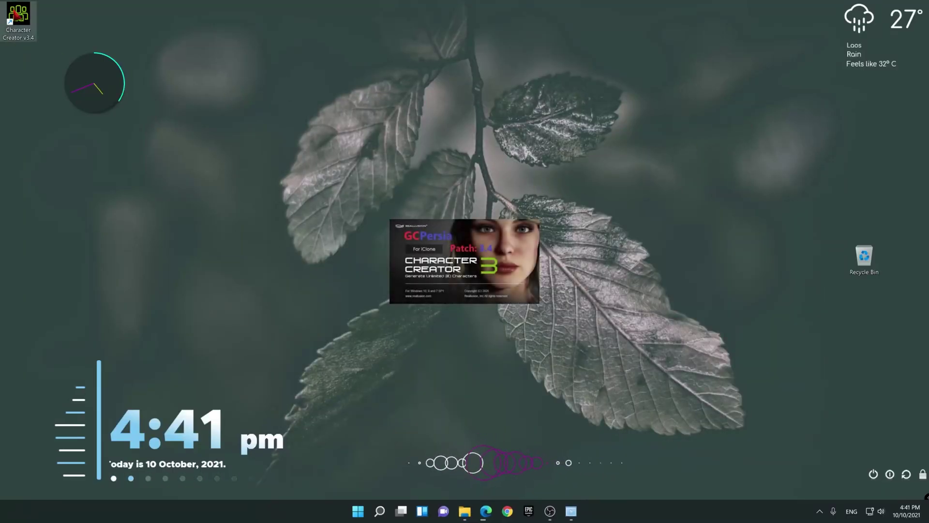
Step: Move the Character Creator v3.4 shortcut towards the middle of the desktop and complete the Character Creator 3.4 Patch installation
{"action": "left_click_drag", "start_coordinate": [14, 13], "coordinate": [260, 170]}
{"action": "left_click", "coordinate": [514, 329]}
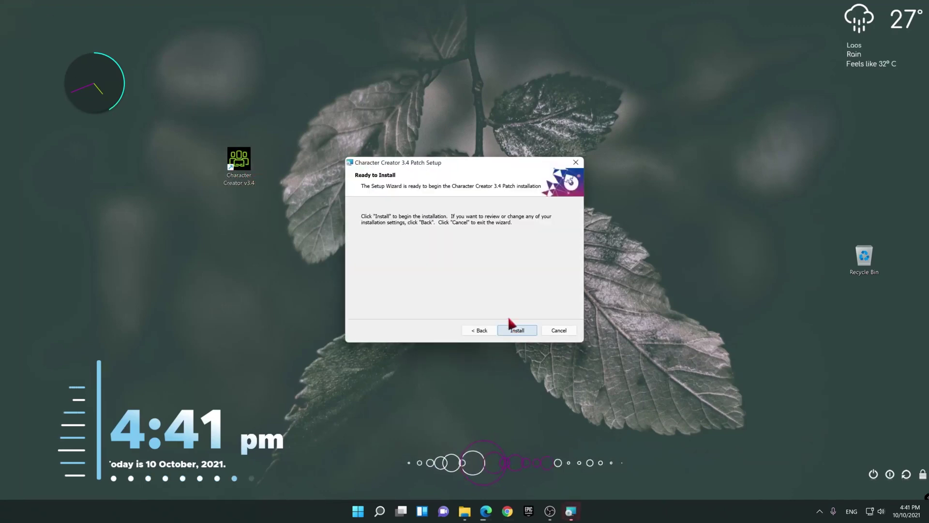
{"action": "left_click", "coordinate": [507, 330]}
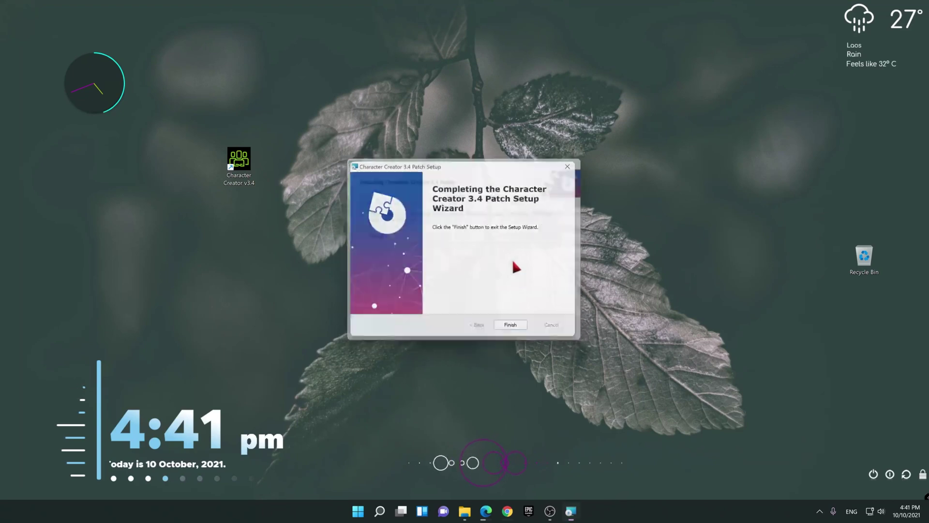
{"action": "left_click", "coordinate": [516, 331]}
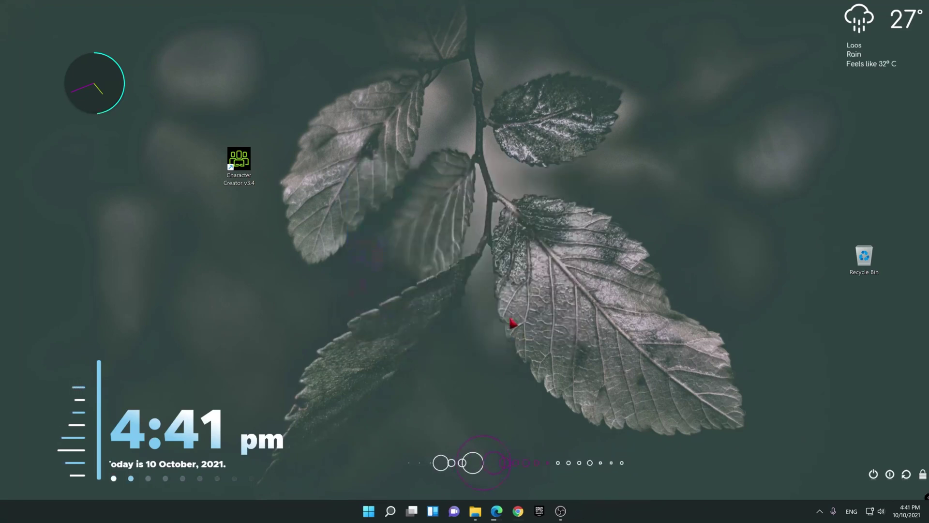
Step: Permanently delete the Character Creator v3.4 shortcut from the desktop
{"action": "left_click_drag", "start_coordinate": [325, 105], "coordinate": [207, 211]}
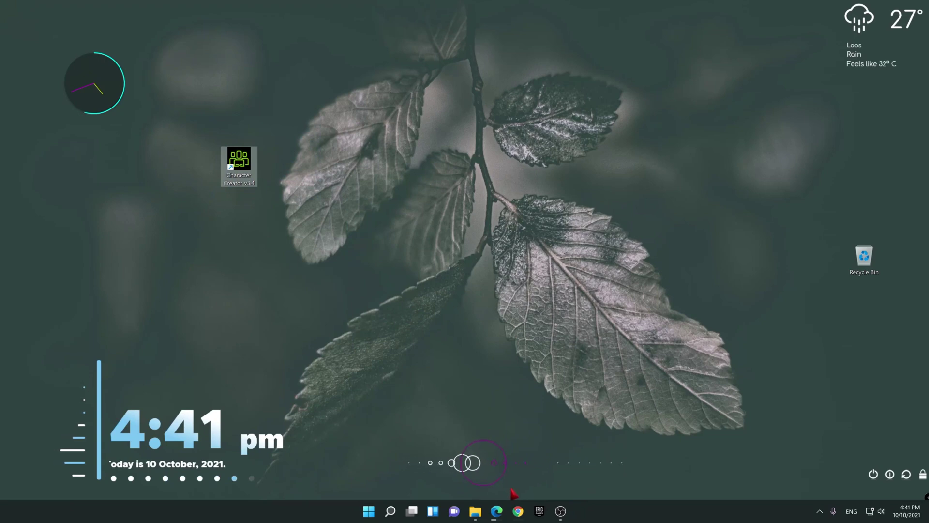
{"action": "key", "text": "shift+Delete"}
{"action": "left_click", "coordinate": [499, 296]}
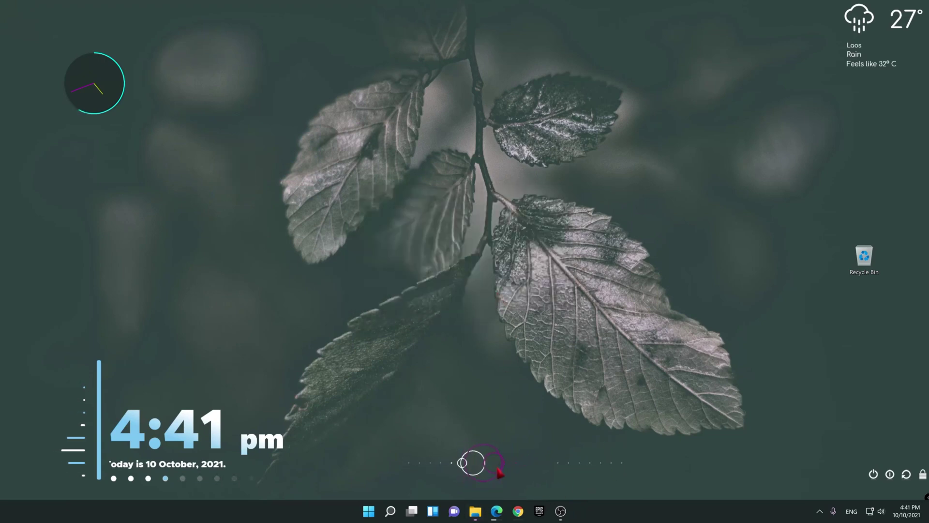
Step: Run the Reallusion_Block batch file from the 03. Hosts folder as administrator
{"action": "left_click", "coordinate": [475, 514]}
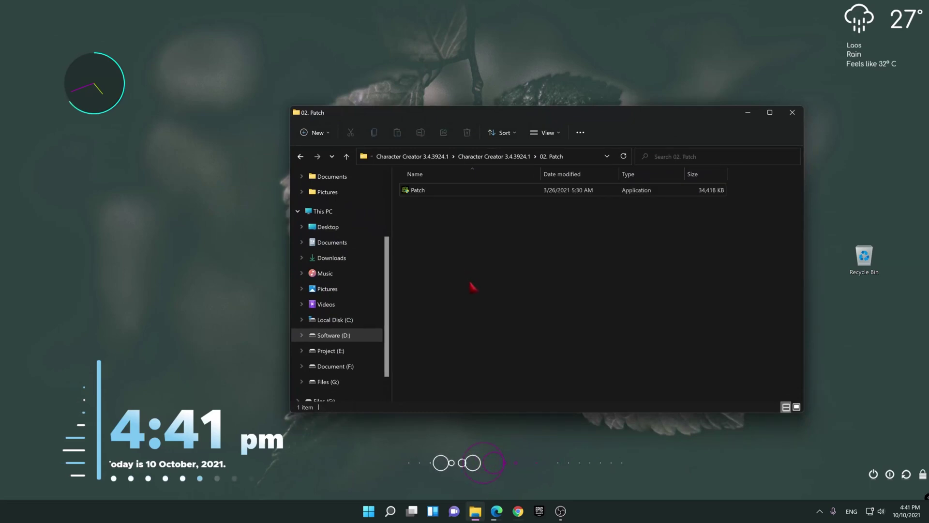
{"action": "key", "text": "alt+Up"}
{"action": "double_click", "coordinate": [428, 221]}
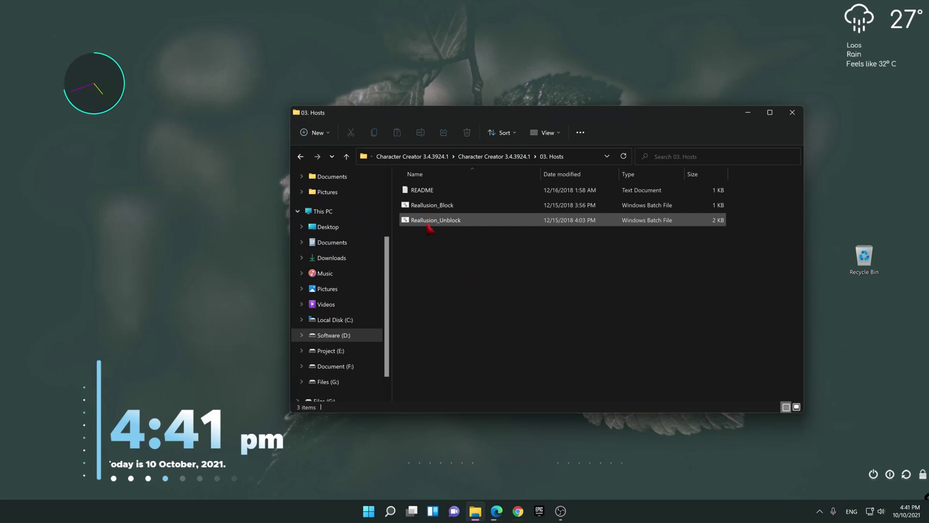
{"action": "left_click", "coordinate": [430, 211]}
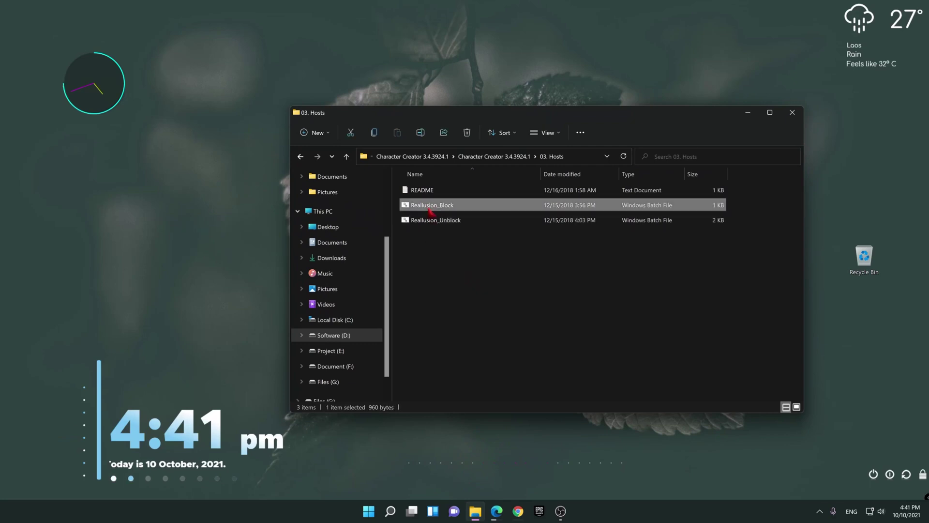
{"action": "right_click", "coordinate": [430, 211]}
{"action": "left_click", "coordinate": [465, 253]}
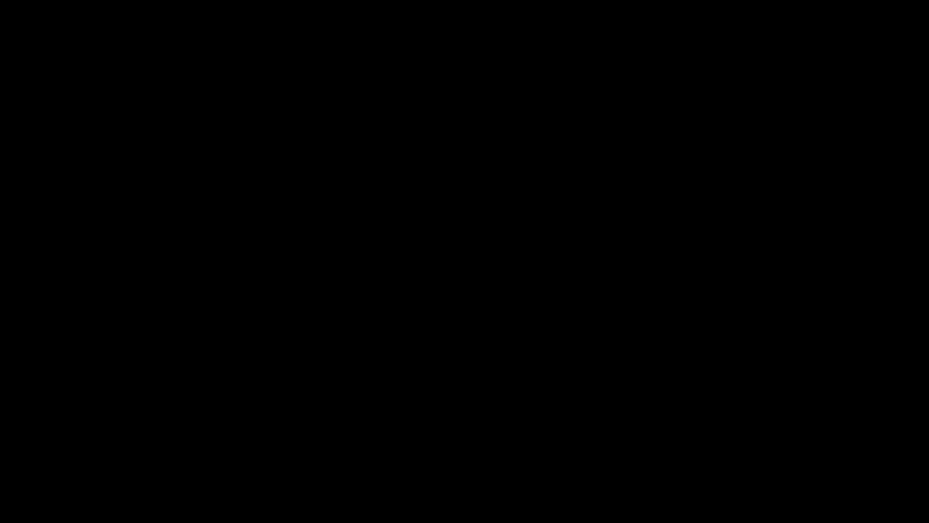
Step: Return to the Reallusion Character Creator 3.4 folder and delete the extracted Character Creator 3.4.3924.1 folder
{"action": "key", "text": "alt+Left"}
{"action": "key", "text": "alt+Left"}
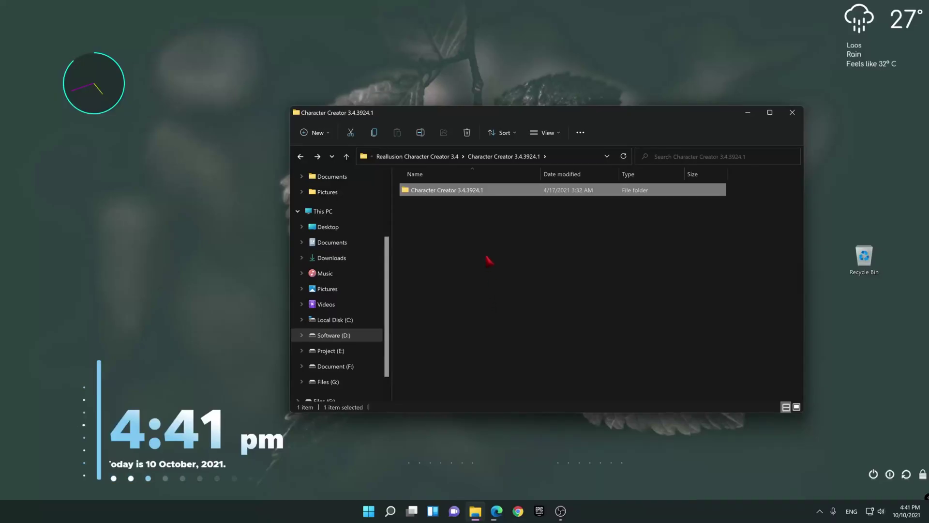
{"action": "key", "text": "alt+Left"}
{"action": "right_click", "coordinate": [453, 207]}
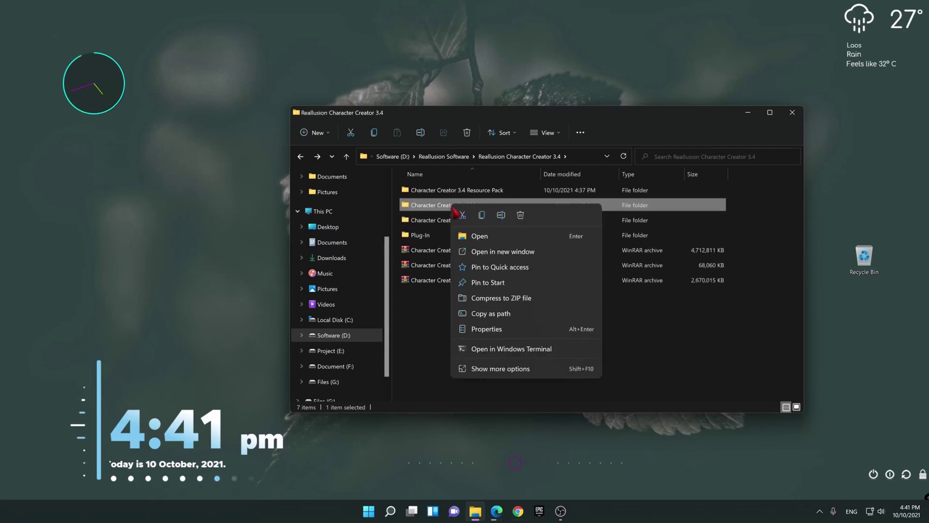
{"action": "key", "text": "Escape"}
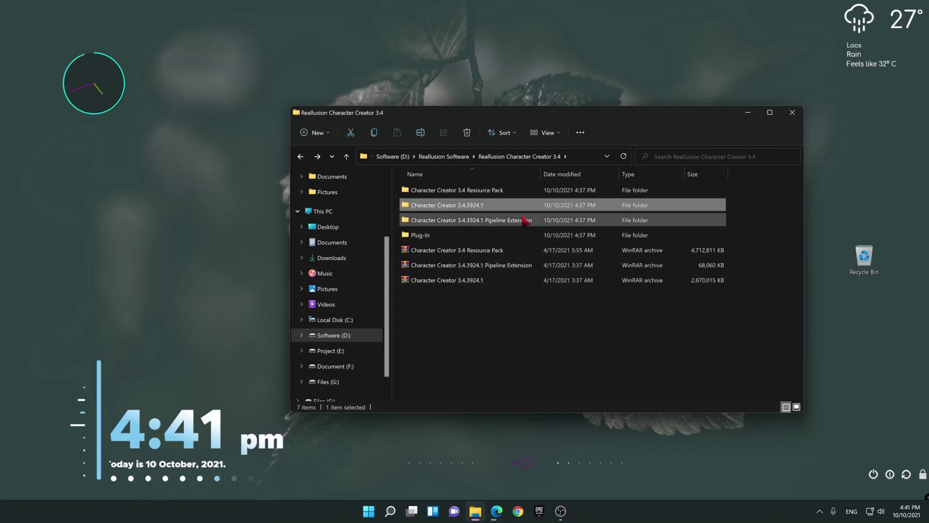
{"action": "key", "text": "Delete"}
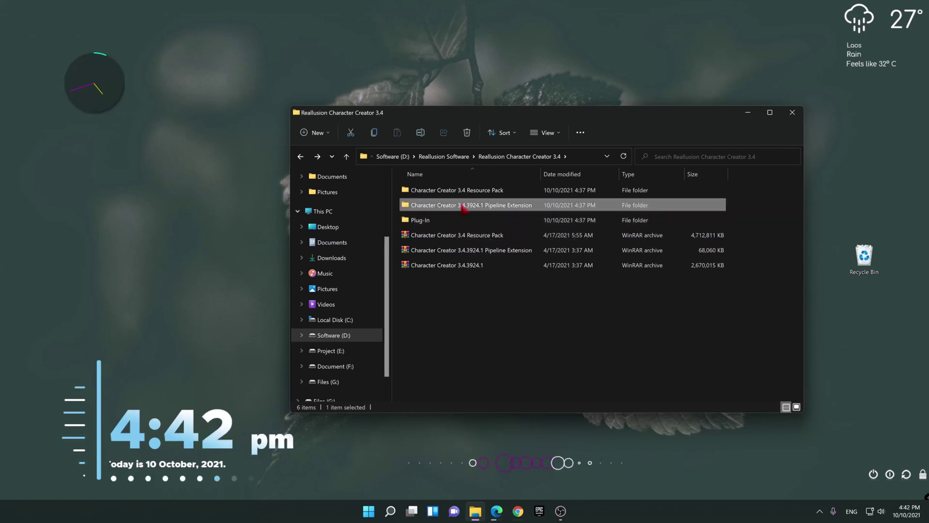
Step: Copy the serial number from the 安装步骤 document in the inner Pipeline Extension folder and minimise the document
{"action": "double_click", "coordinate": [464, 209]}
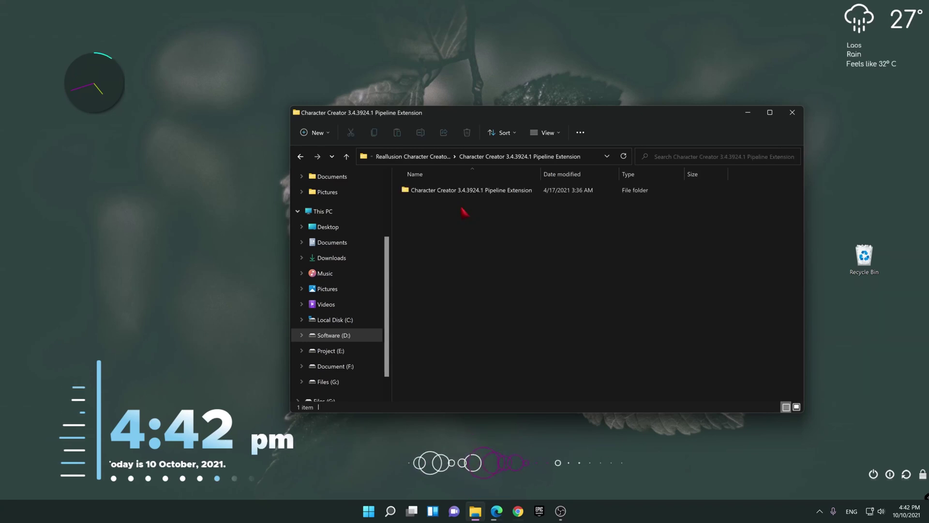
{"action": "double_click", "coordinate": [460, 193]}
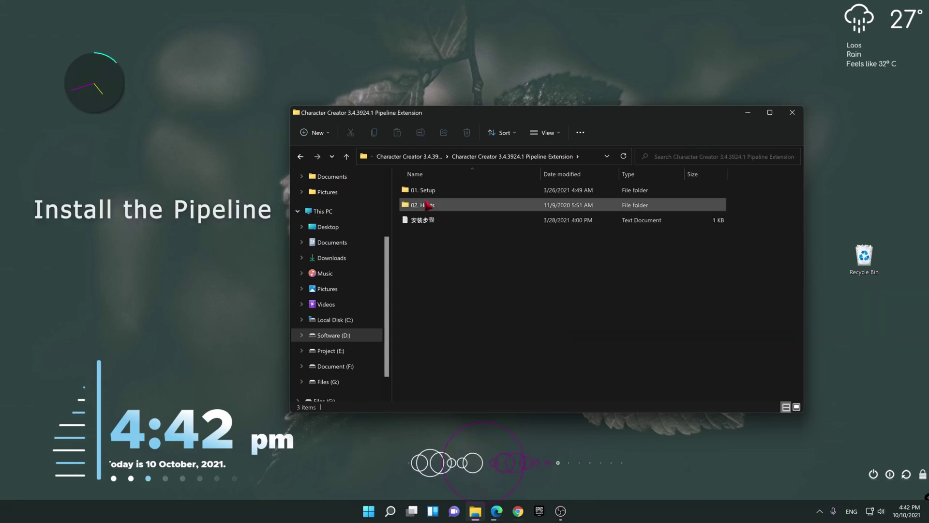
{"action": "left_click", "coordinate": [431, 221]}
{"action": "double_click", "coordinate": [431, 221]}
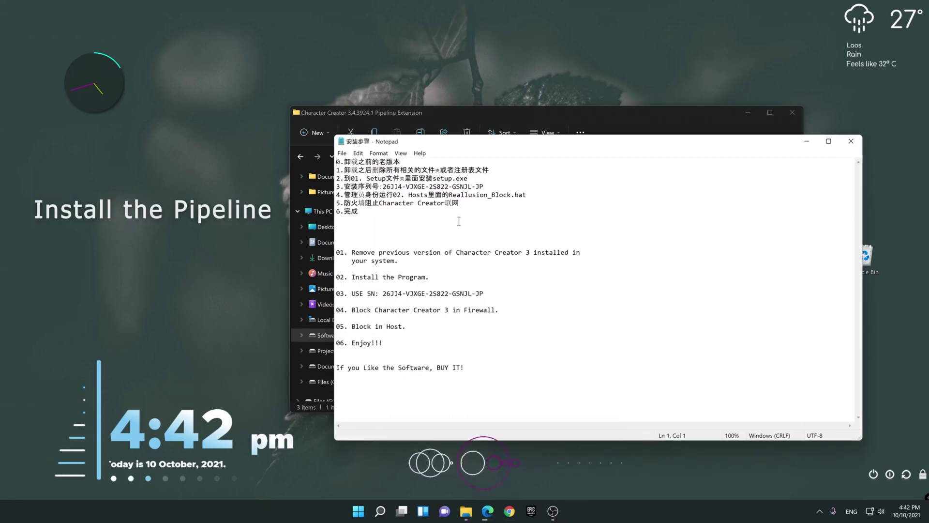
{"action": "left_click_drag", "start_coordinate": [482, 294], "coordinate": [392, 292]}
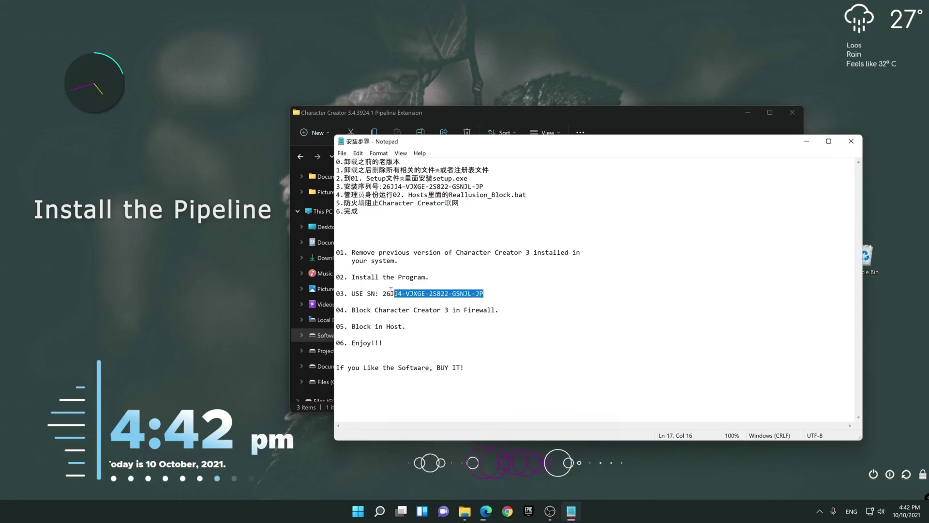
{"action": "right_click", "coordinate": [406, 294]}
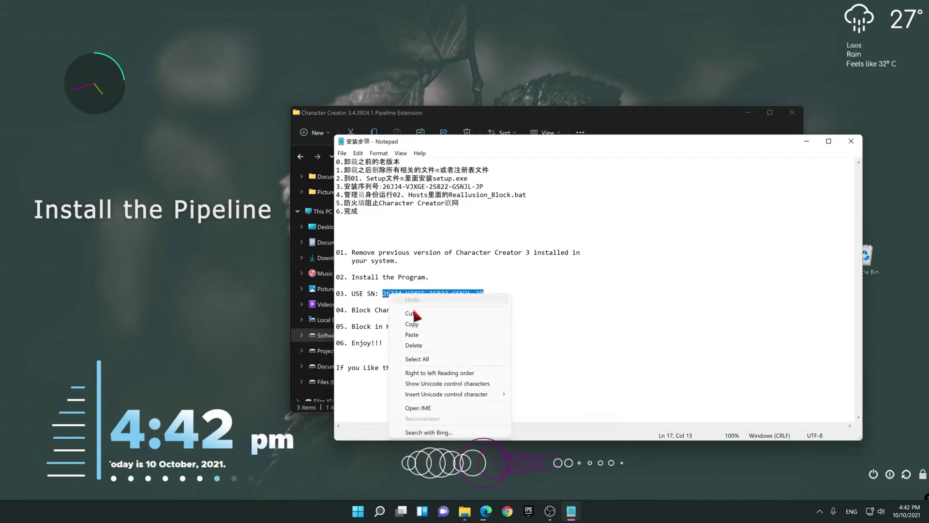
{"action": "left_click", "coordinate": [420, 326]}
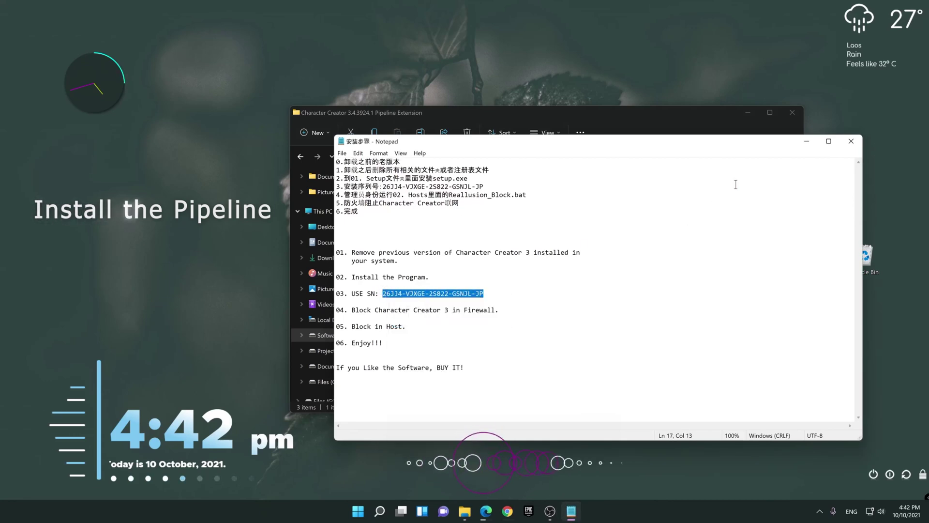
{"action": "left_click", "coordinate": [807, 142]}
Step: Launch the setup application from the Pipeline Extension's 01. Setup folder and minimise the folder window
{"action": "double_click", "coordinate": [428, 192]}
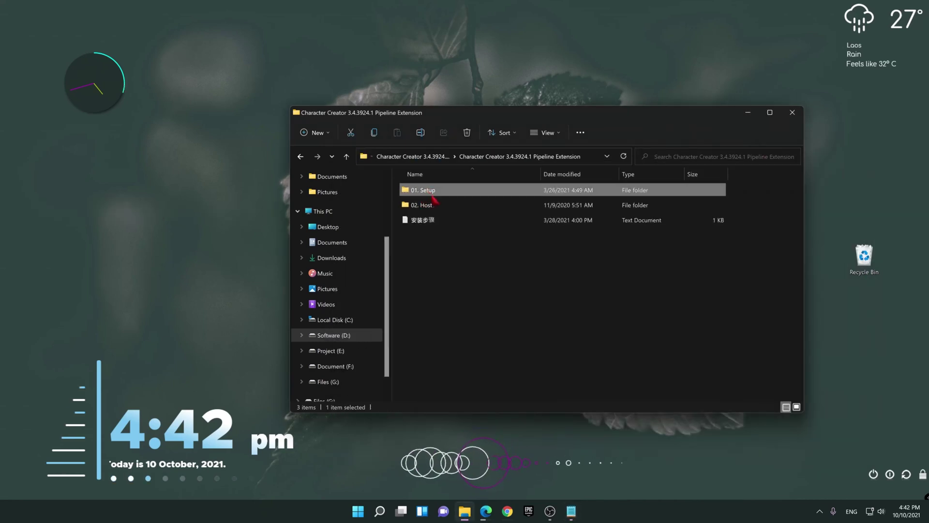
{"action": "left_click", "coordinate": [420, 299]}
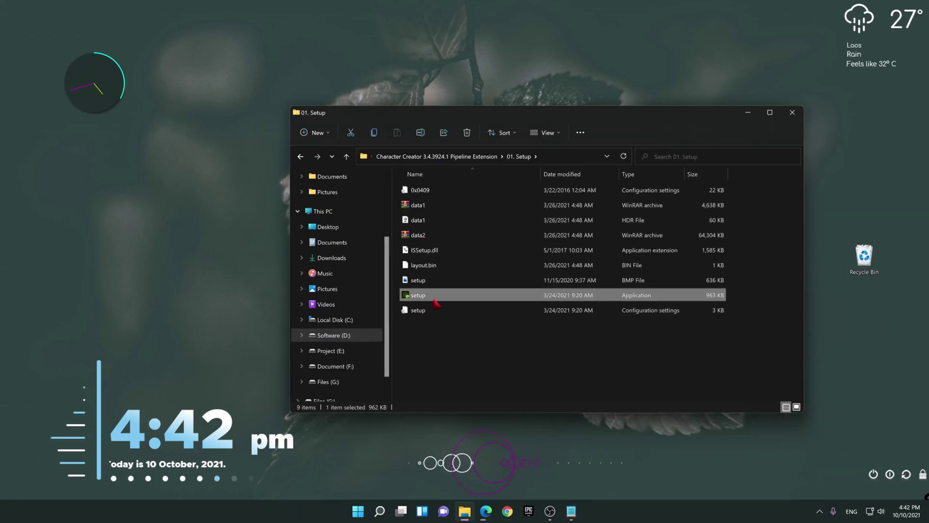
{"action": "double_click", "coordinate": [436, 301]}
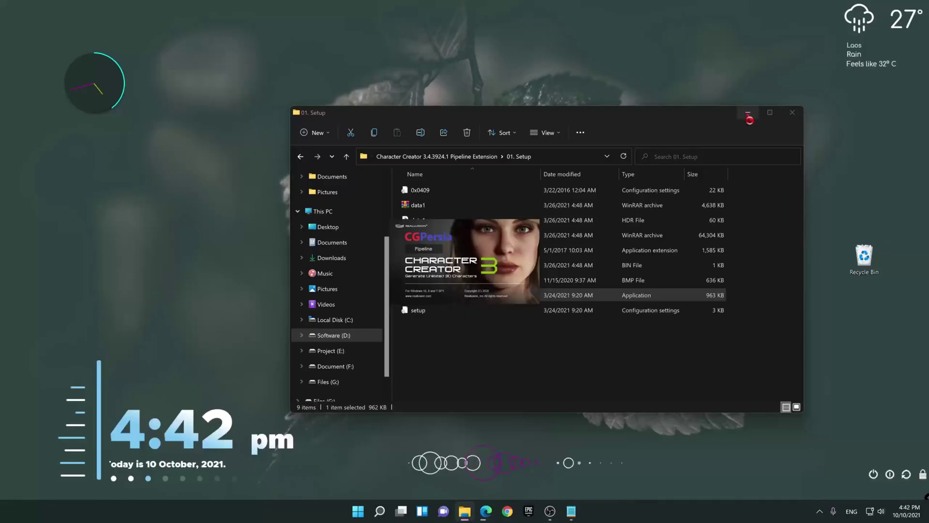
{"action": "left_click", "coordinate": [743, 124]}
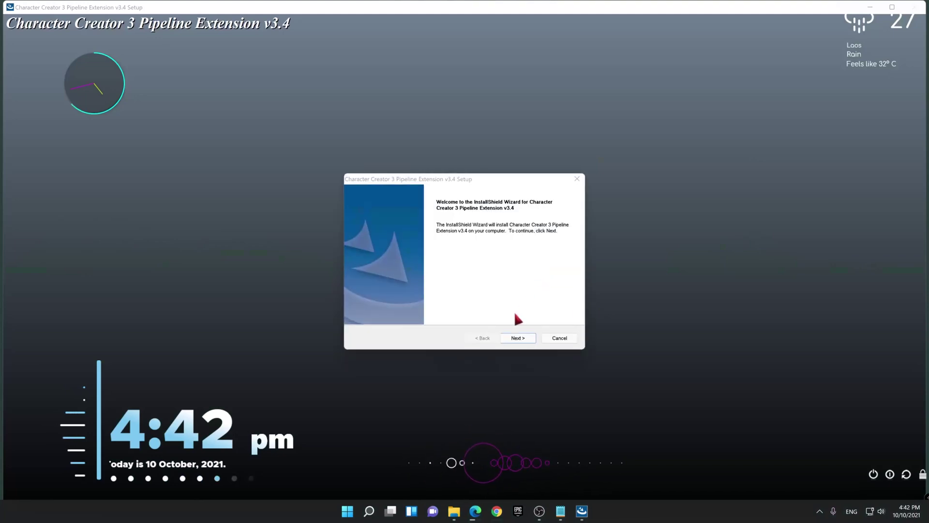
Step: Start the Character Creator 3 Pipeline Extension v3.4 installation and accept its license agreement
{"action": "left_click", "coordinate": [518, 338]}
{"action": "left_click", "coordinate": [384, 304]}
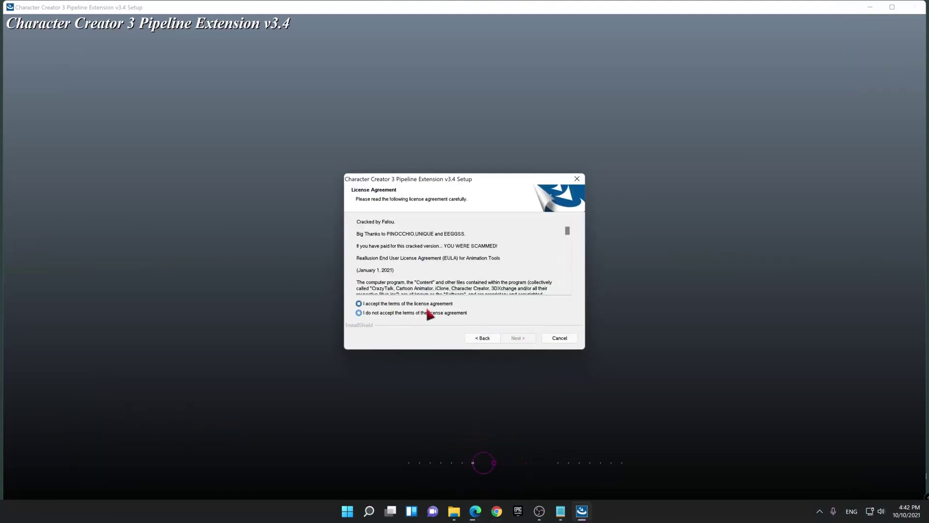
{"action": "left_click", "coordinate": [511, 339]}
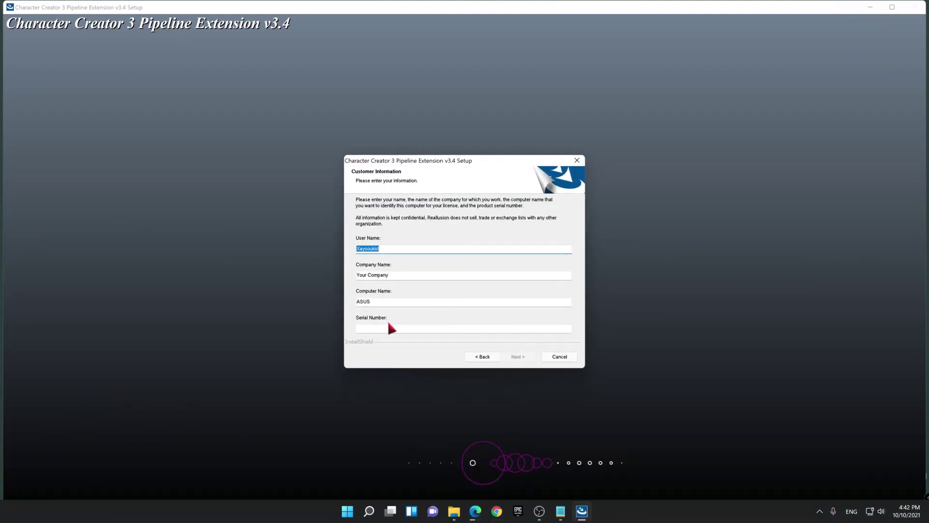
Step: Paste the copied serial number into the Serial Number field and complete the Pipeline Extension installation
{"action": "left_click", "coordinate": [390, 328]}
{"action": "right_click", "coordinate": [378, 331]}
{"action": "left_click", "coordinate": [391, 370]}
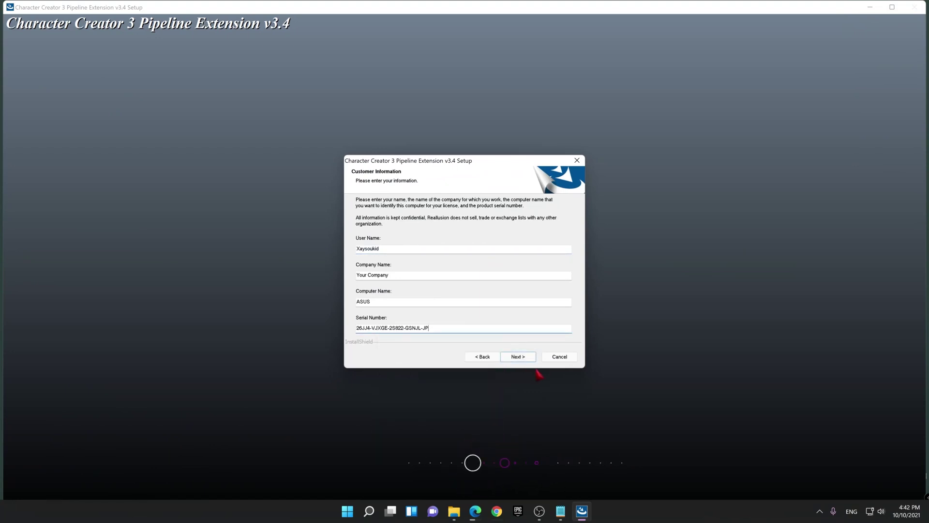
{"action": "left_click", "coordinate": [522, 356]}
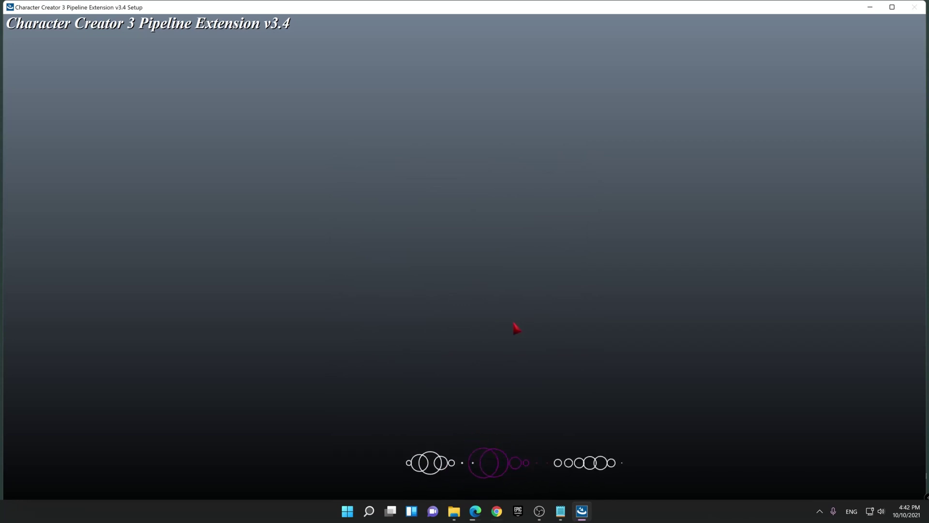
{"action": "left_click", "coordinate": [525, 340]}
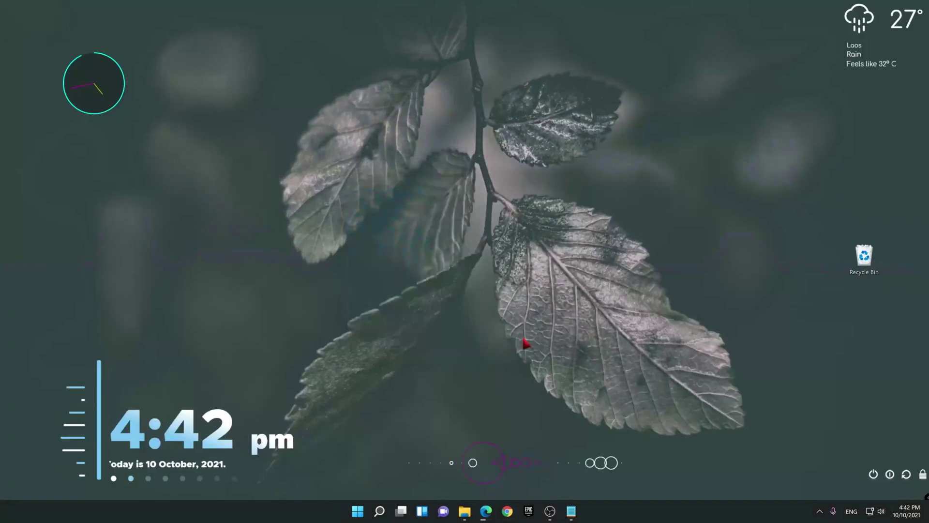
Step: Refresh the desktop and bring the folder window back to the Reallusion Character Creator 3.4 folder
{"action": "right_click", "coordinate": [354, 211]}
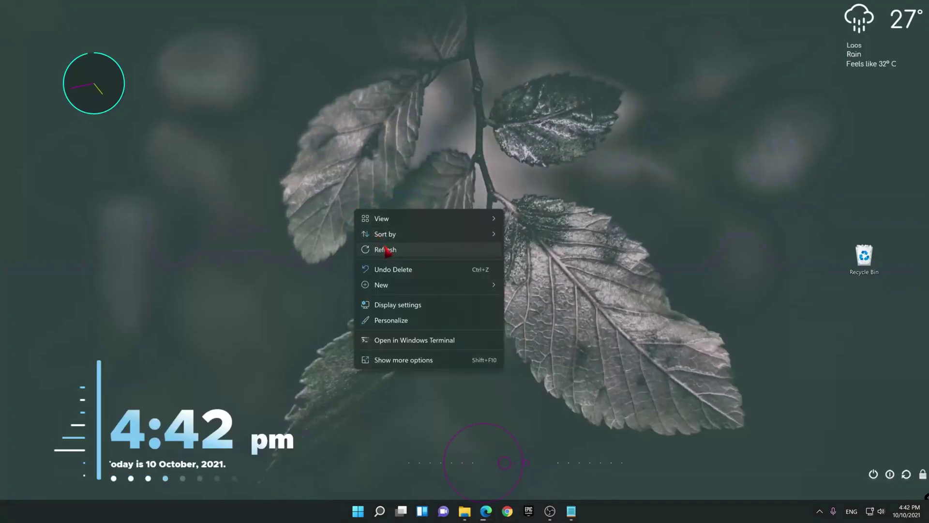
{"action": "left_click", "coordinate": [385, 249]}
{"action": "left_click", "coordinate": [465, 512]}
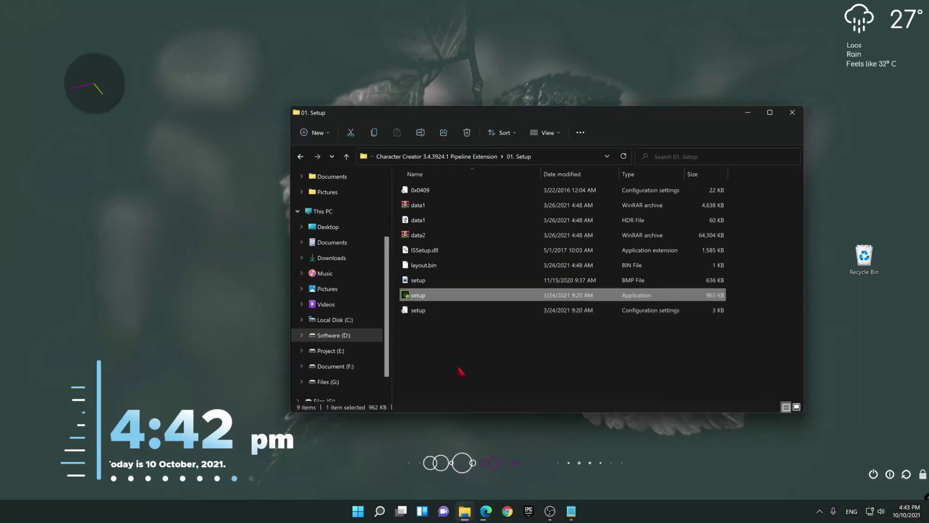
{"action": "key", "text": "alt+Up"}
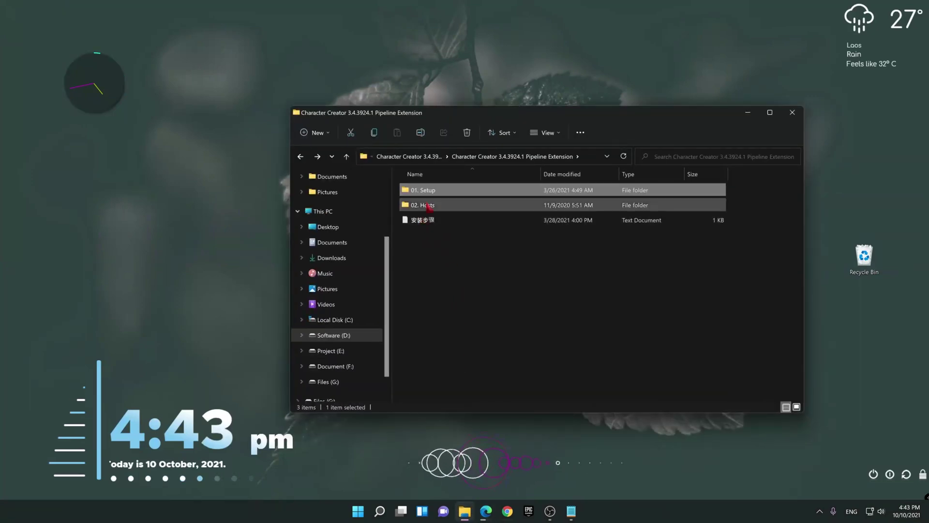
{"action": "key", "text": "alt+Up"}
{"action": "key", "text": "alt+Up"}
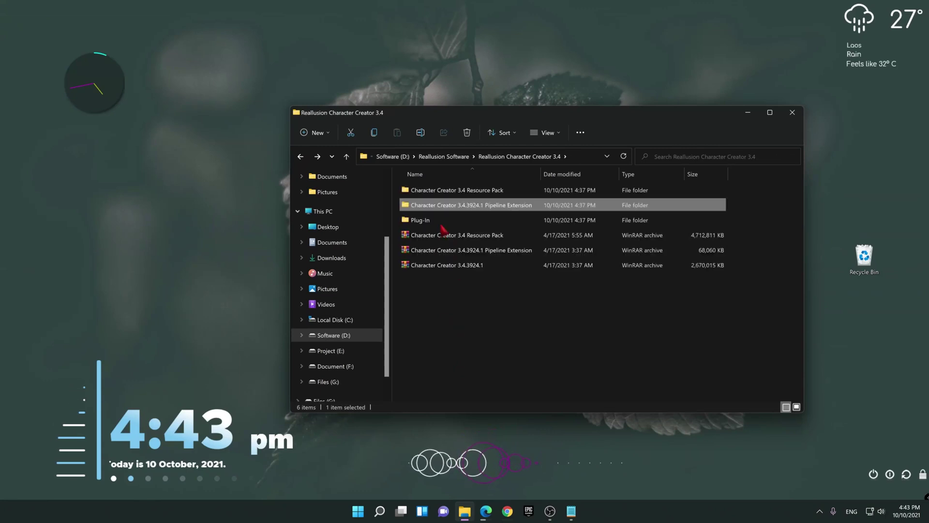
Step: Check the contents of the Character Creator 3.4.3924.1 Pipeline Extension folder and return to the parent folder
{"action": "right_click", "coordinate": [439, 208]}
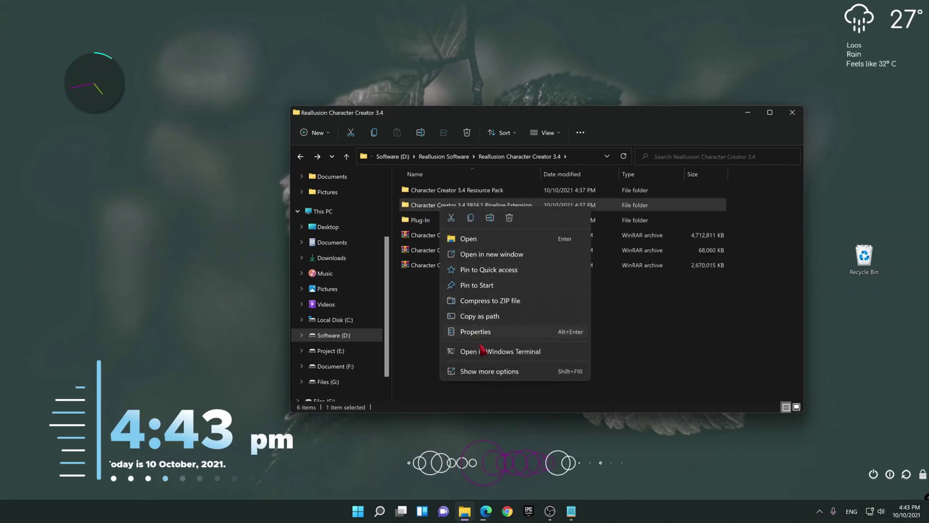
{"action": "left_click", "coordinate": [420, 208]}
{"action": "double_click", "coordinate": [422, 207]}
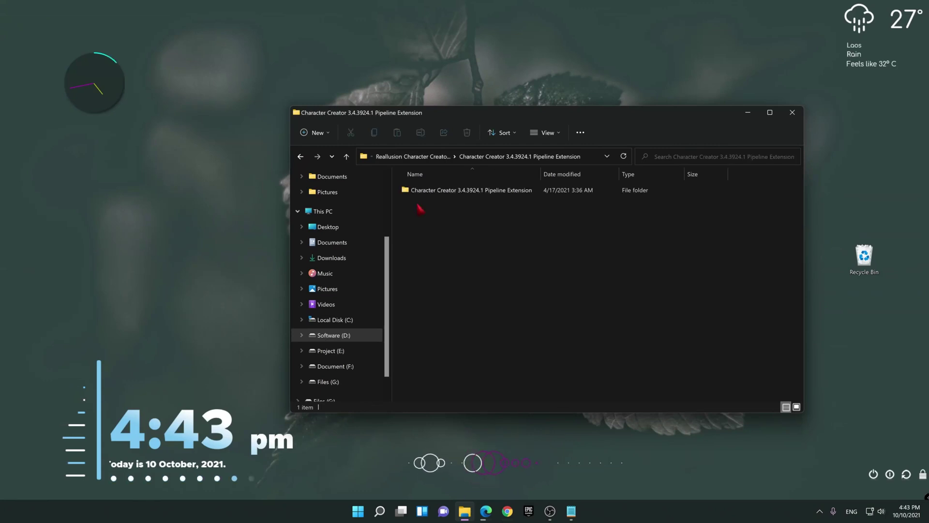
{"action": "double_click", "coordinate": [422, 193]}
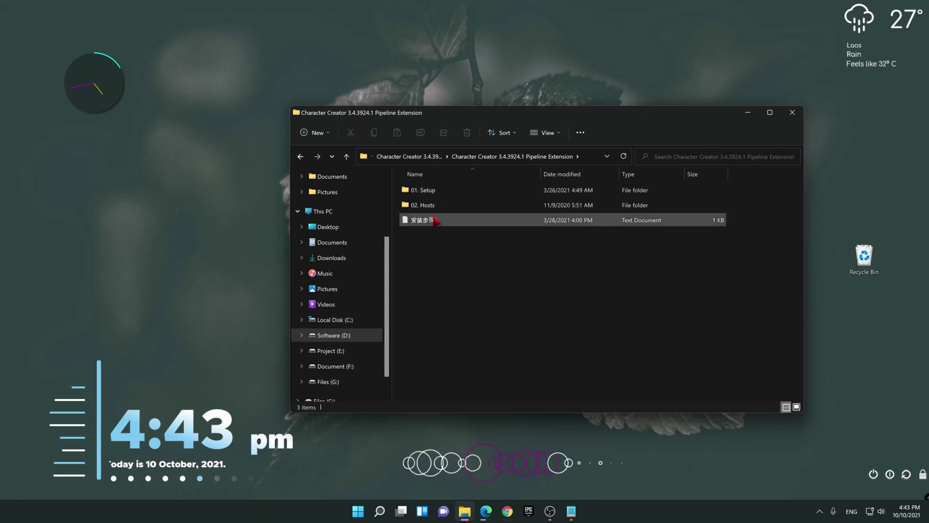
{"action": "key", "text": "alt+Left"}
{"action": "key", "text": "alt+Left"}
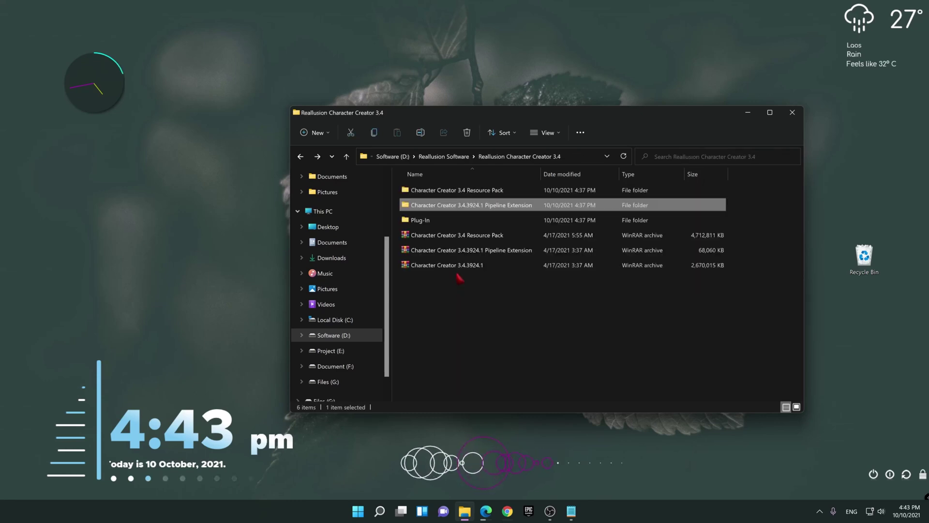
Step: Launch the CC3_Enu_Resource_Pack2 installer from the inner Character Creator 3.4 Resource Pack folder
{"action": "left_click", "coordinate": [436, 192]}
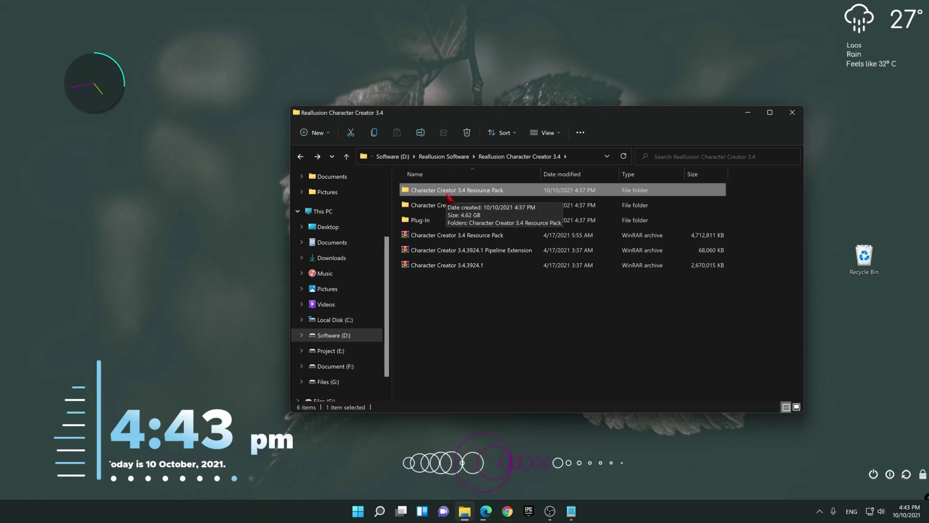
{"action": "double_click", "coordinate": [447, 193]}
{"action": "double_click", "coordinate": [448, 194]}
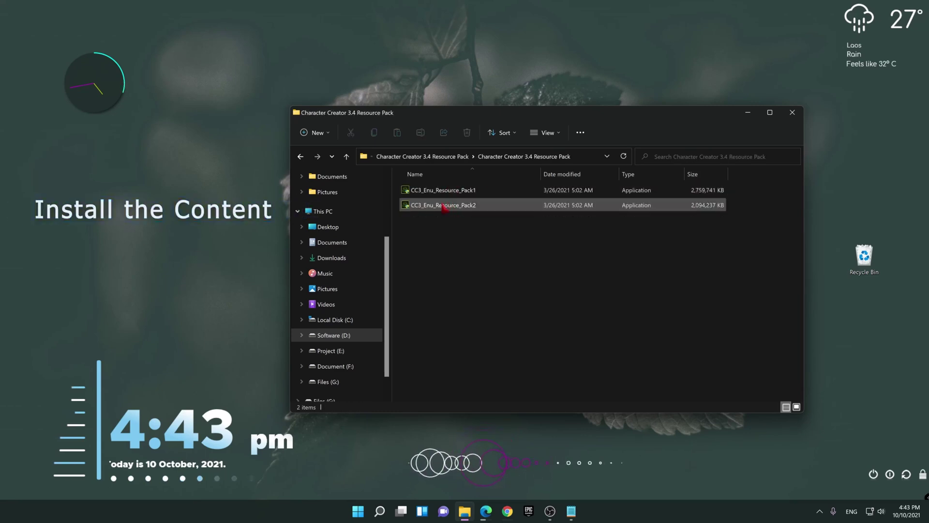
{"action": "left_click", "coordinate": [457, 209]}
{"action": "right_click", "coordinate": [458, 209]}
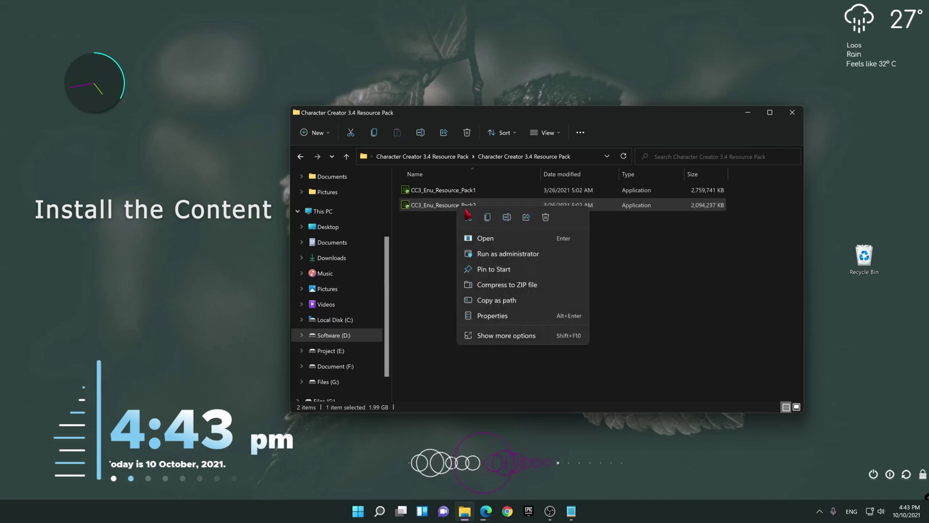
{"action": "left_click", "coordinate": [483, 239]}
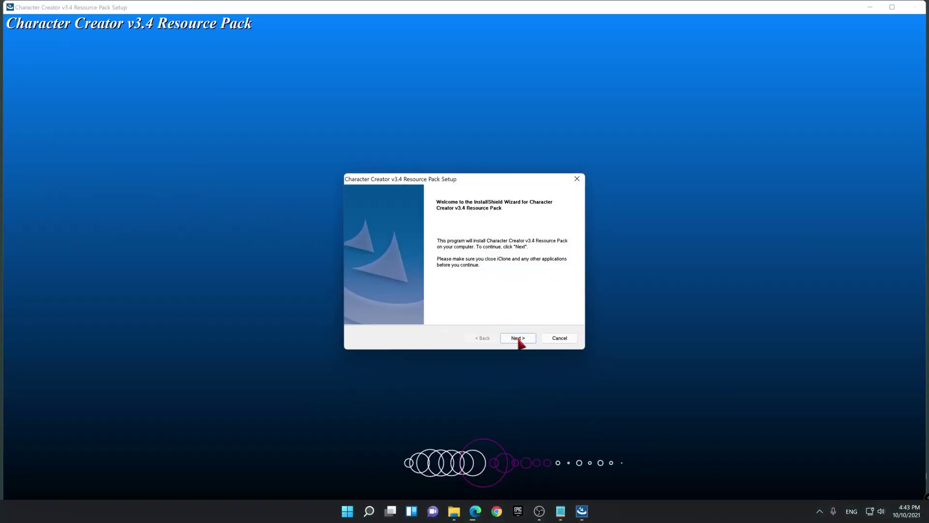
Step: Accept the license agreement and complete the Character Creator v3.4 Resource Pack installation
{"action": "left_click", "coordinate": [517, 337]}
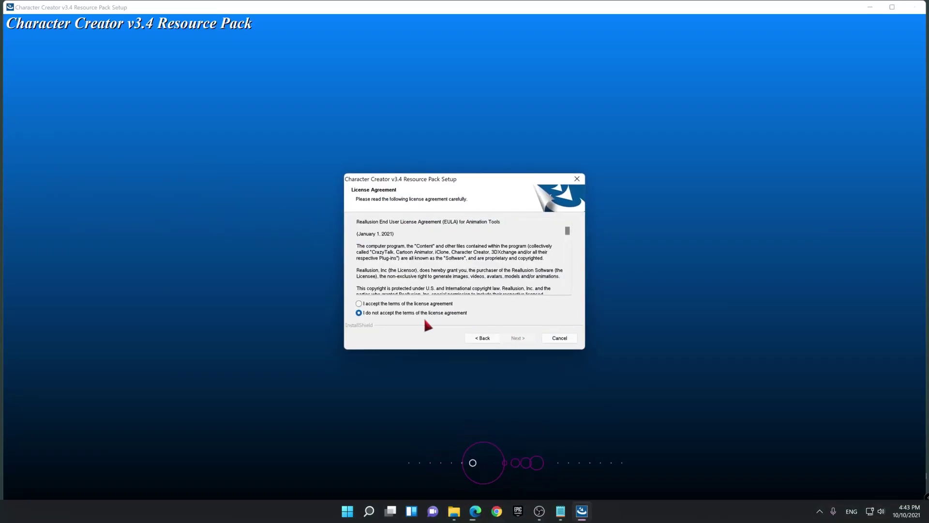
{"action": "left_click", "coordinate": [401, 303]}
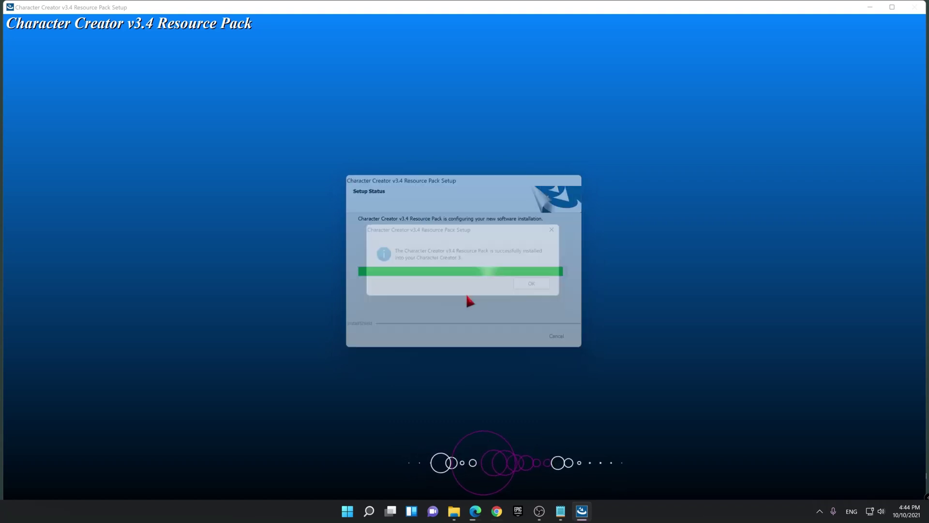
{"action": "left_click", "coordinate": [538, 285]}
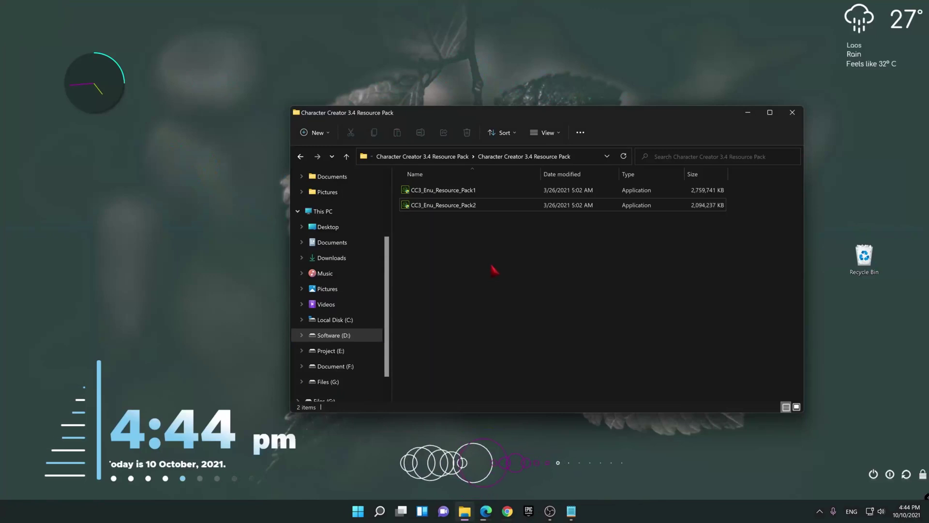
Step: Delete the extracted Resource Pack and Pipeline Extension folders from the Reallusion Character Creator 3.4 folder, skipping any folder in use
{"action": "key", "text": "alt+Up"}
{"action": "key", "text": "alt+Up"}
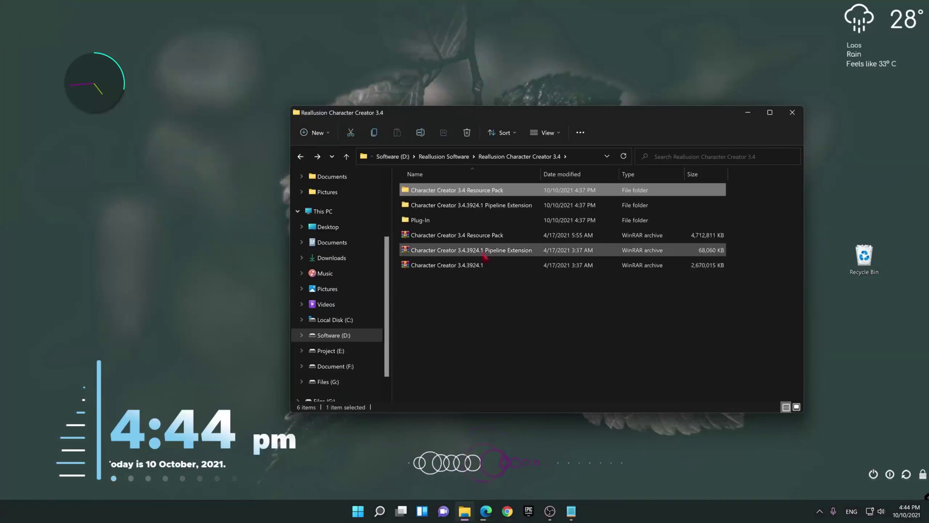
{"action": "left_click", "coordinate": [416, 205], "text": "shift"}
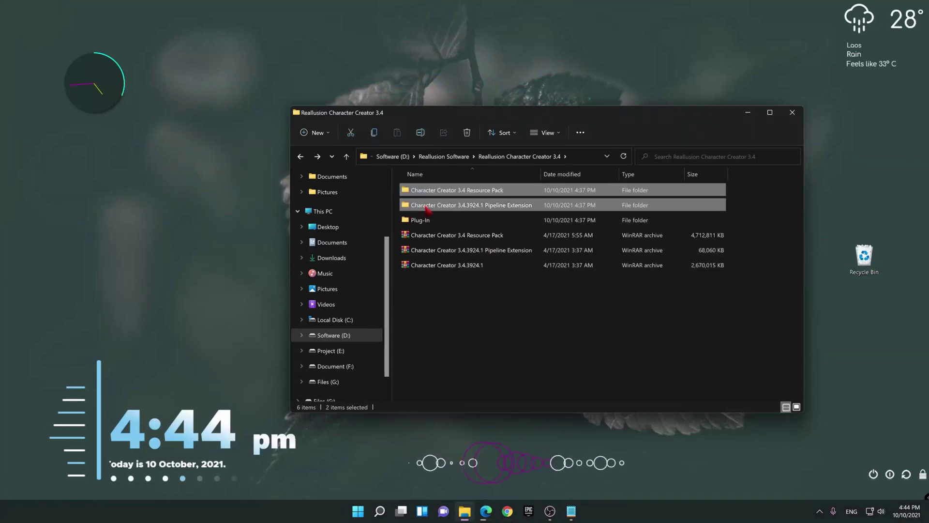
{"action": "right_click", "coordinate": [430, 208]}
{"action": "left_click", "coordinate": [497, 218]}
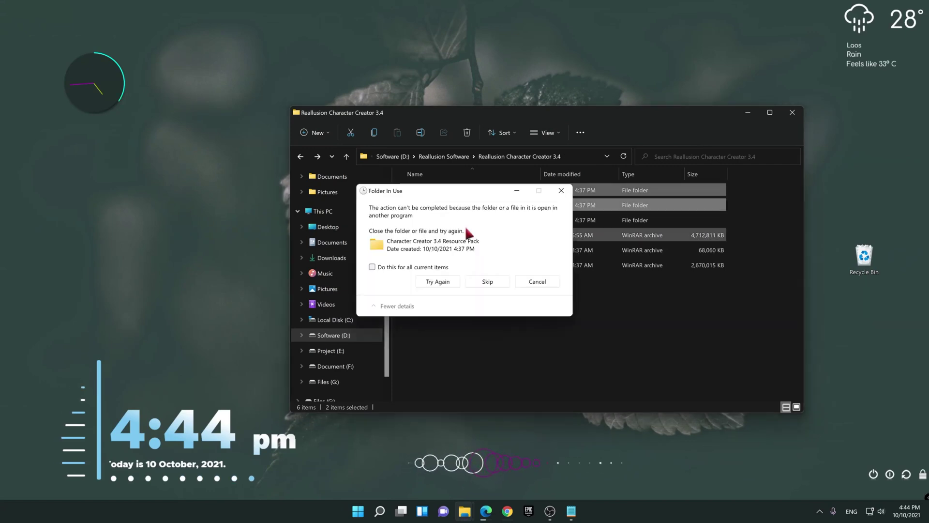
{"action": "left_click", "coordinate": [485, 282]}
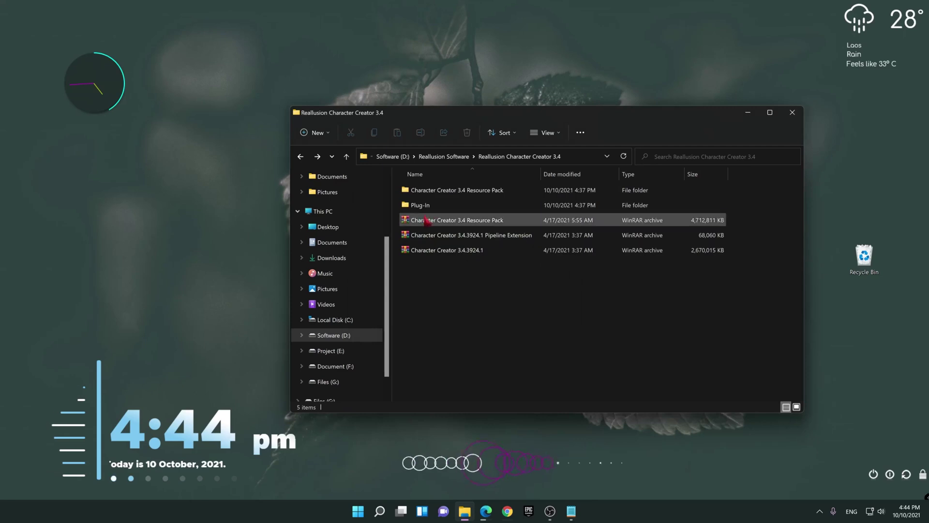
Step: Open the inner Headshot Plug-In 1.11.2031.1 Repack CC3.4 Update folder within Plug-In and read its installation notes
{"action": "left_click", "coordinate": [434, 207]}
{"action": "double_click", "coordinate": [428, 207]}
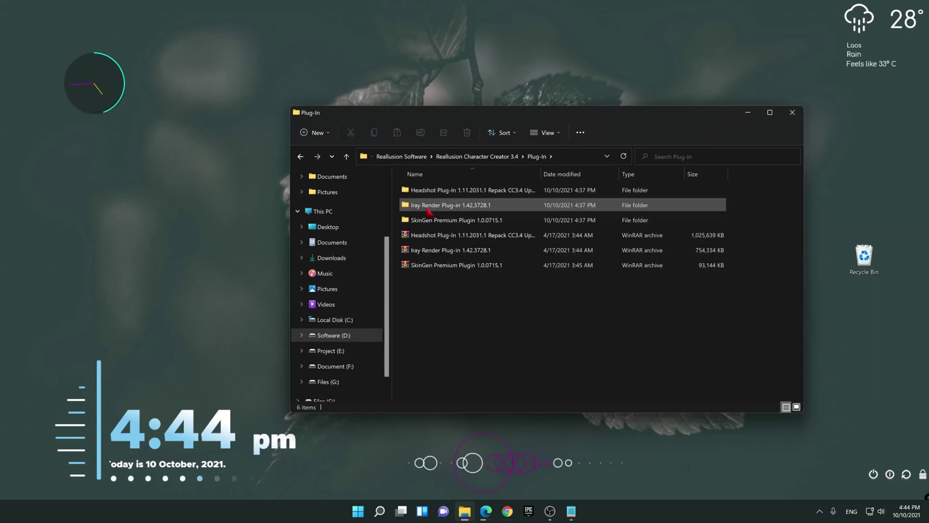
{"action": "left_click", "coordinate": [443, 192]}
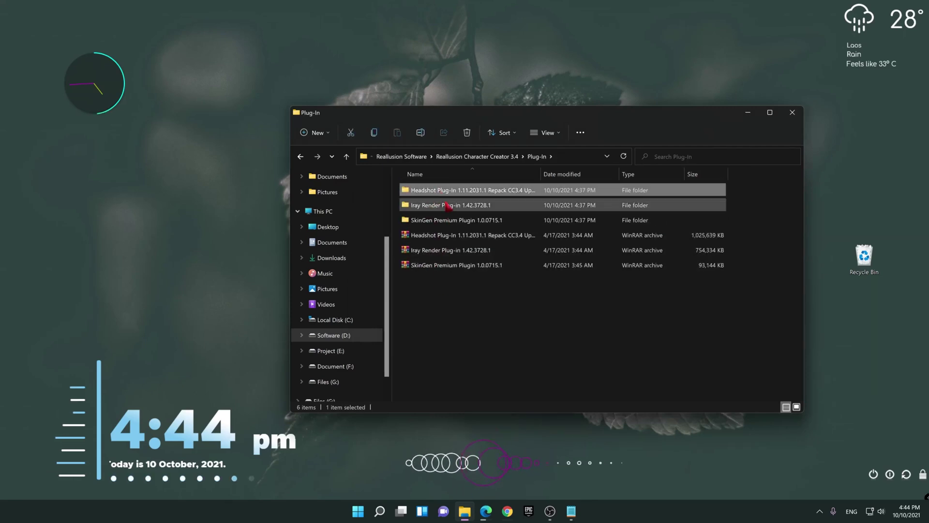
{"action": "double_click", "coordinate": [441, 190]}
{"action": "double_click", "coordinate": [442, 190]}
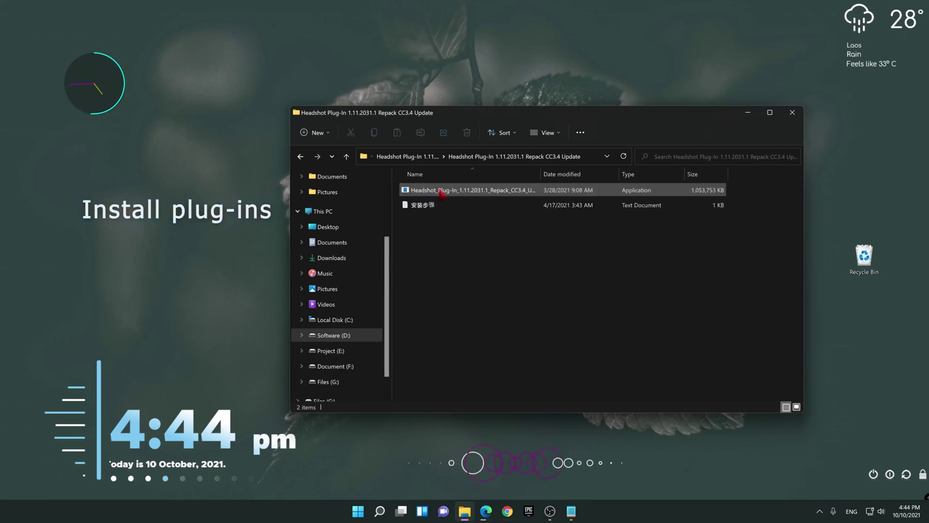
{"action": "double_click", "coordinate": [428, 207]}
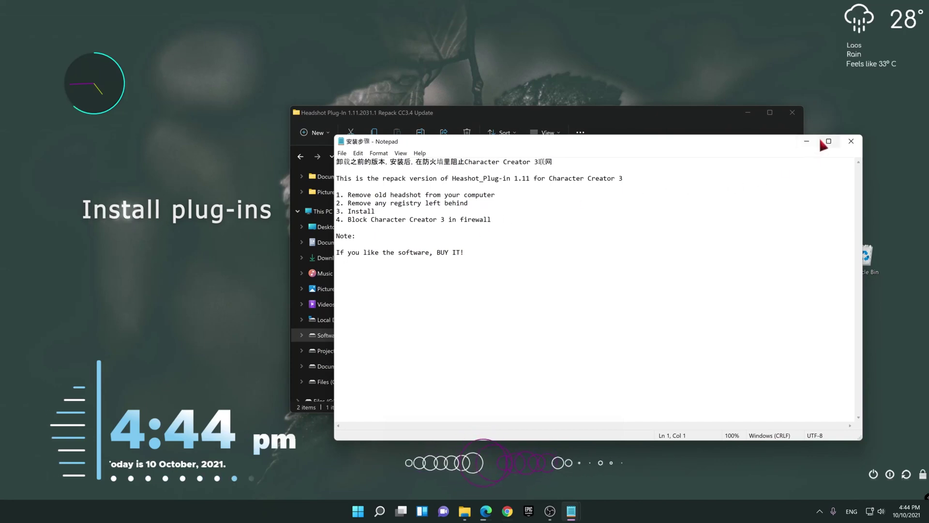
{"action": "left_click", "coordinate": [850, 145]}
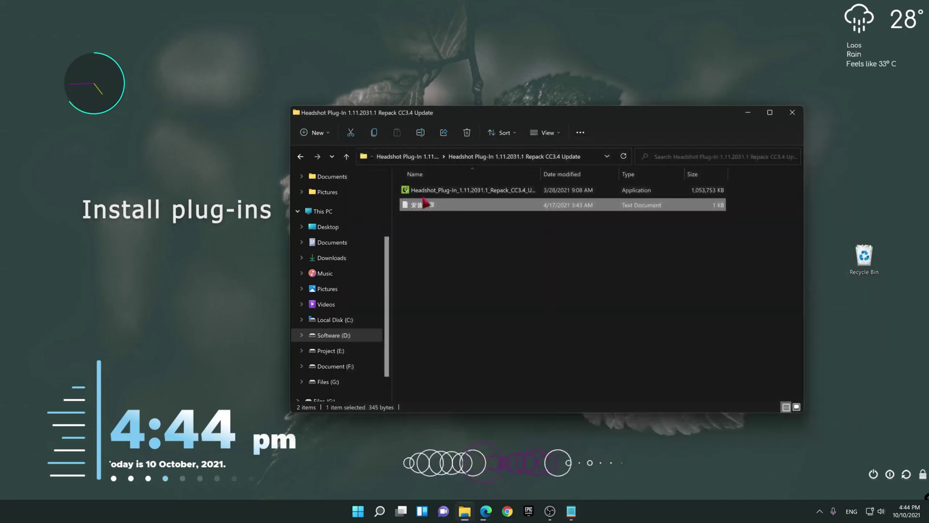
Step: Install the Headshot Plug-in v1.11 for Character Creator and recheck its installation notes
{"action": "right_click", "coordinate": [429, 190]}
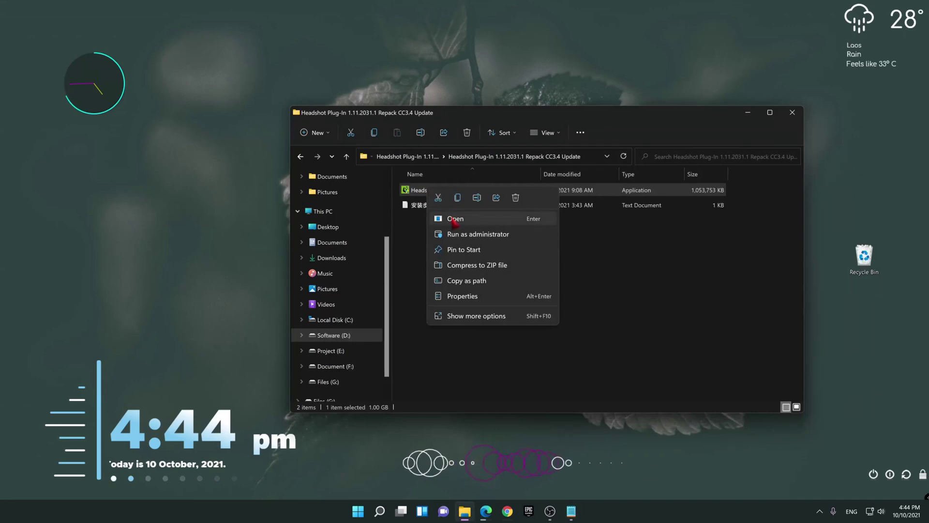
{"action": "left_click", "coordinate": [451, 217]}
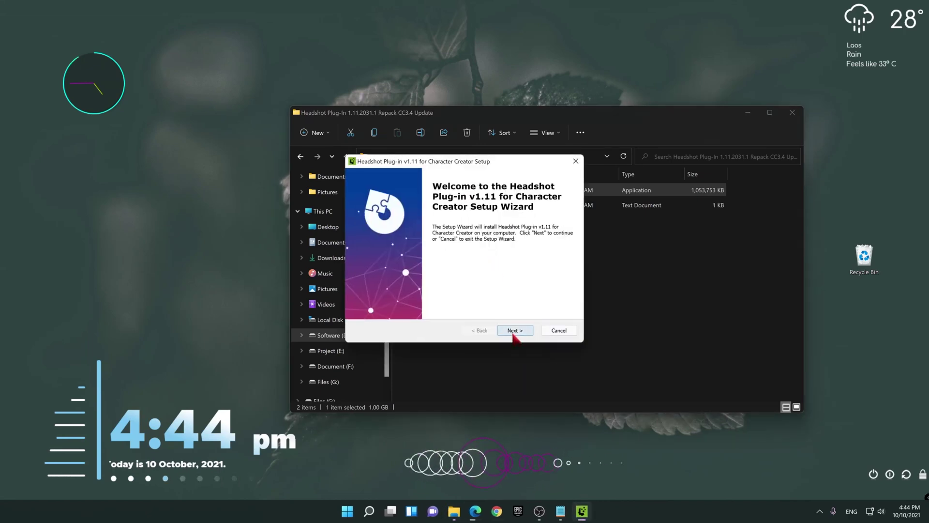
{"action": "left_click", "coordinate": [514, 331]}
{"action": "left_click", "coordinate": [515, 332]}
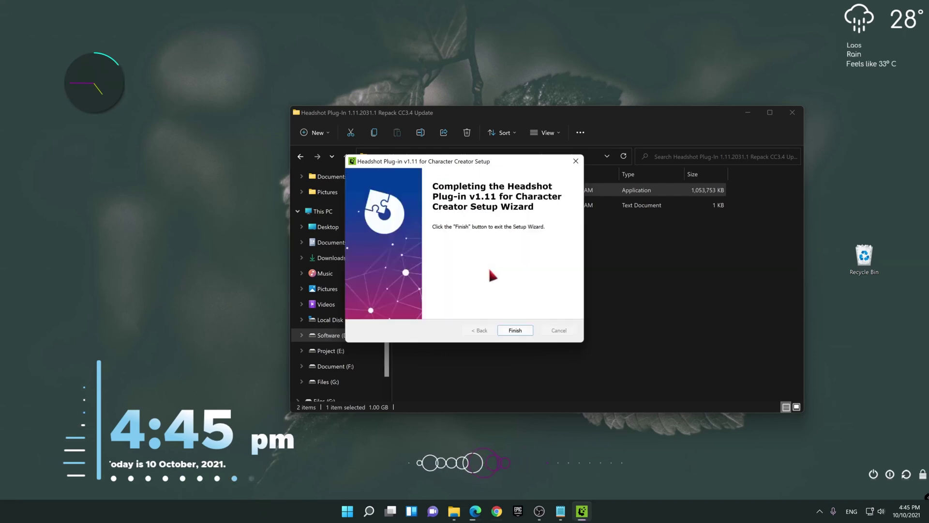
{"action": "left_click", "coordinate": [515, 337]}
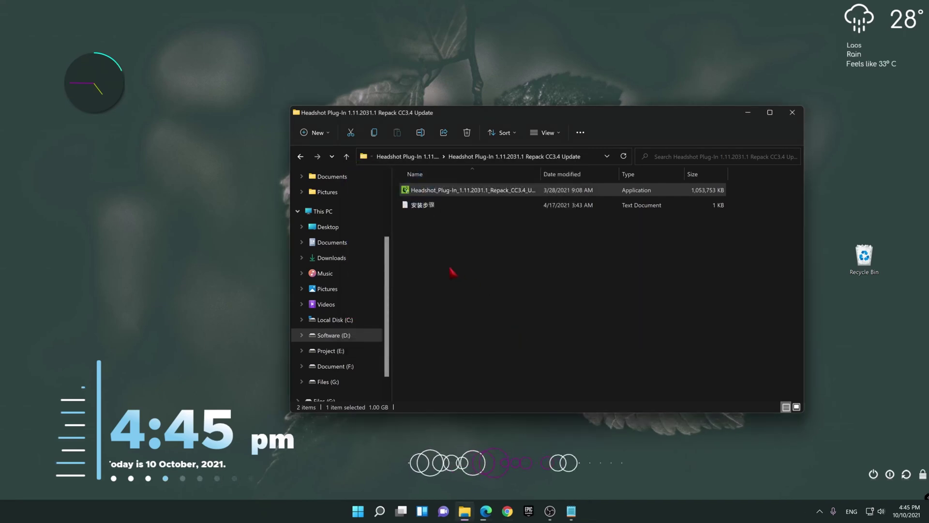
{"action": "double_click", "coordinate": [430, 206]}
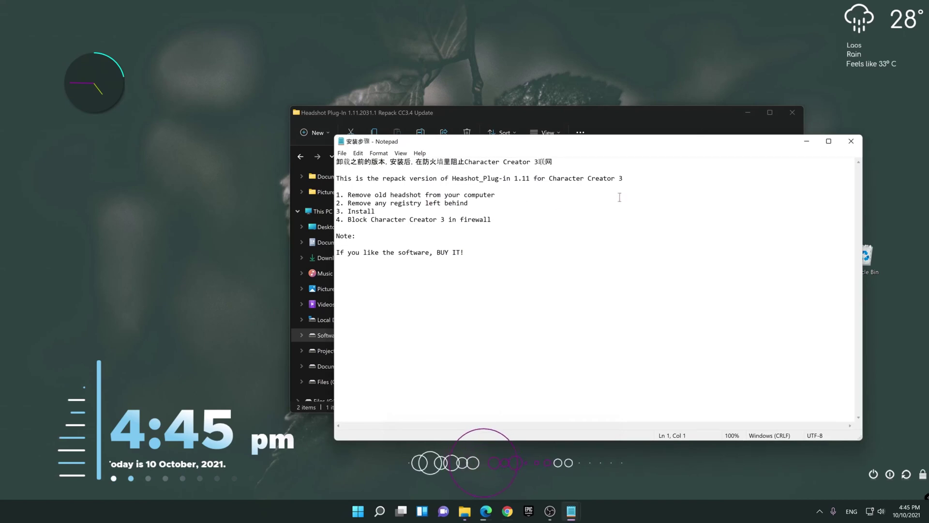
{"action": "left_click", "coordinate": [850, 140]}
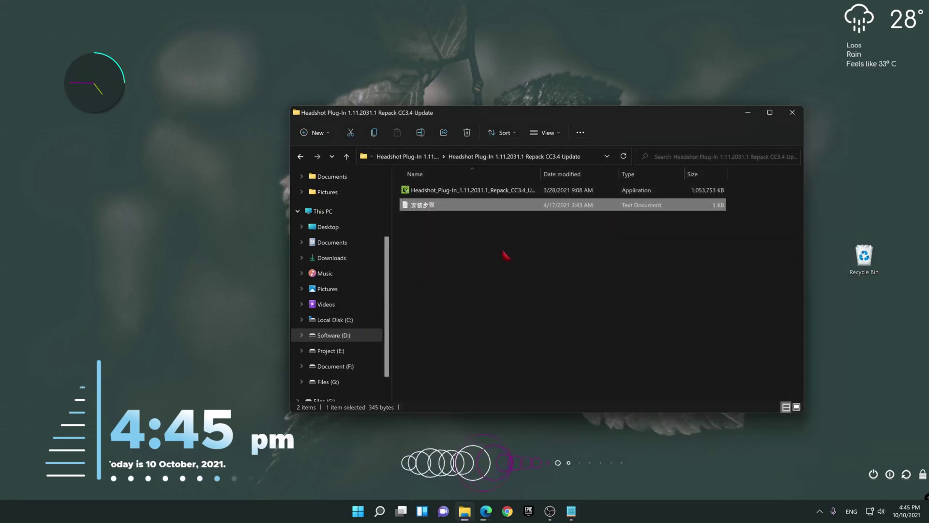
Step: Go to the innermost Iray Render Plug-in 1.42.3728.1 folder and open its installation notes
{"action": "key", "text": "alt+Up"}
{"action": "key", "text": "alt+Up"}
{"action": "double_click", "coordinate": [439, 207]}
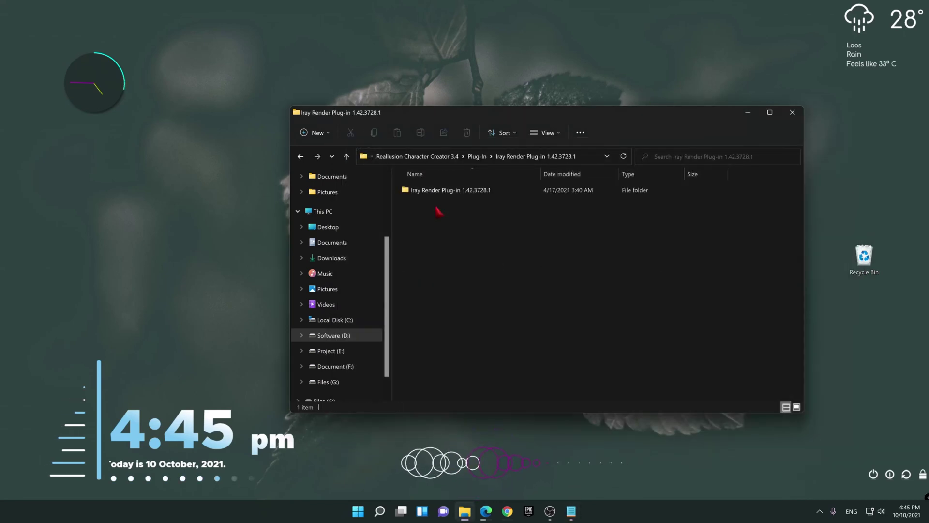
{"action": "double_click", "coordinate": [427, 193]}
{"action": "left_click", "coordinate": [430, 194]}
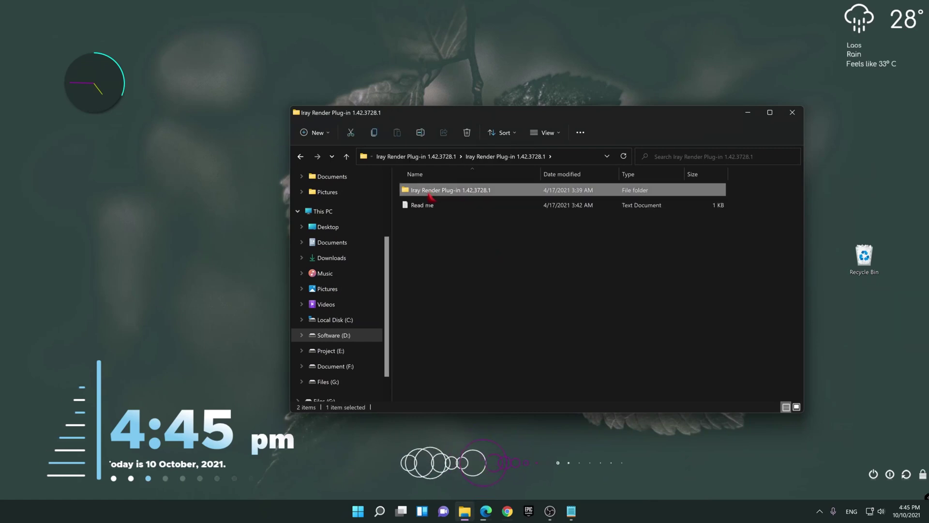
{"action": "double_click", "coordinate": [430, 194]}
{"action": "double_click", "coordinate": [420, 235]}
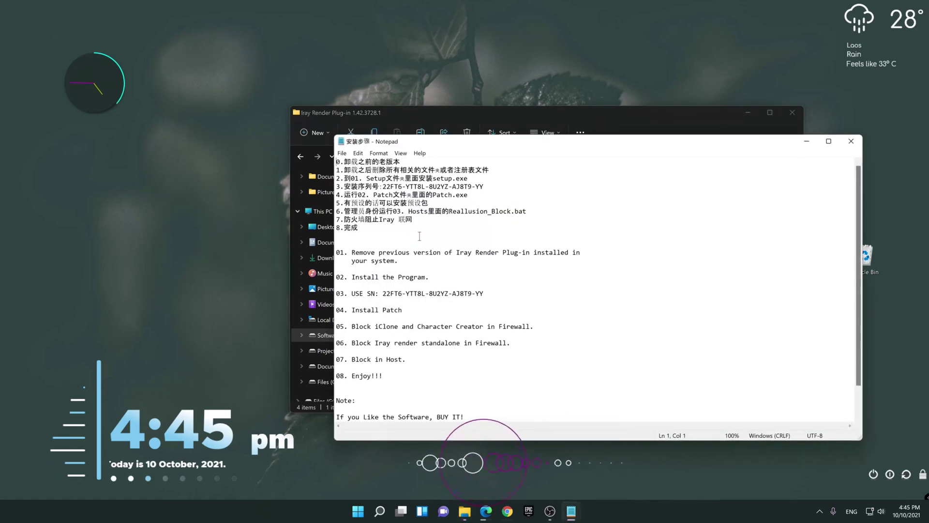
{"action": "scroll", "coordinate": [450, 347], "scroll_direction": "down", "scroll_amount": 1}
{"action": "scroll", "coordinate": [450, 346], "scroll_direction": "up", "scroll_amount": 1}
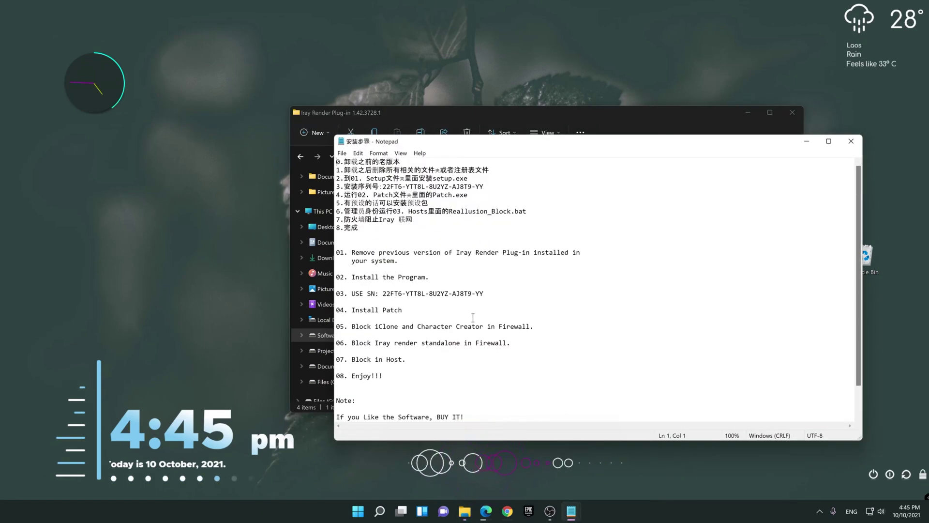
Step: Copy the serial number from the Iray installation notes, review the install and patch instructions, and close the file
{"action": "left_click_drag", "start_coordinate": [484, 294], "coordinate": [390, 293]}
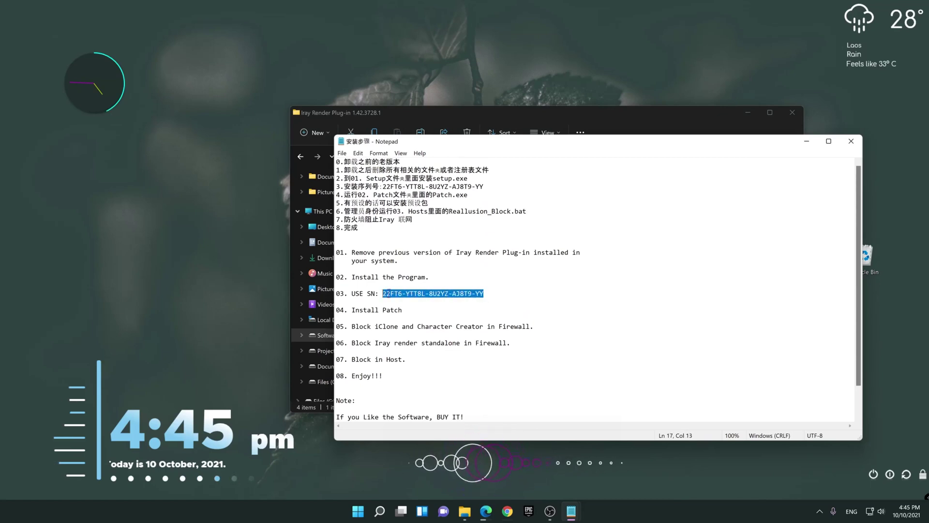
{"action": "right_click", "coordinate": [388, 293]}
{"action": "left_click", "coordinate": [416, 323]}
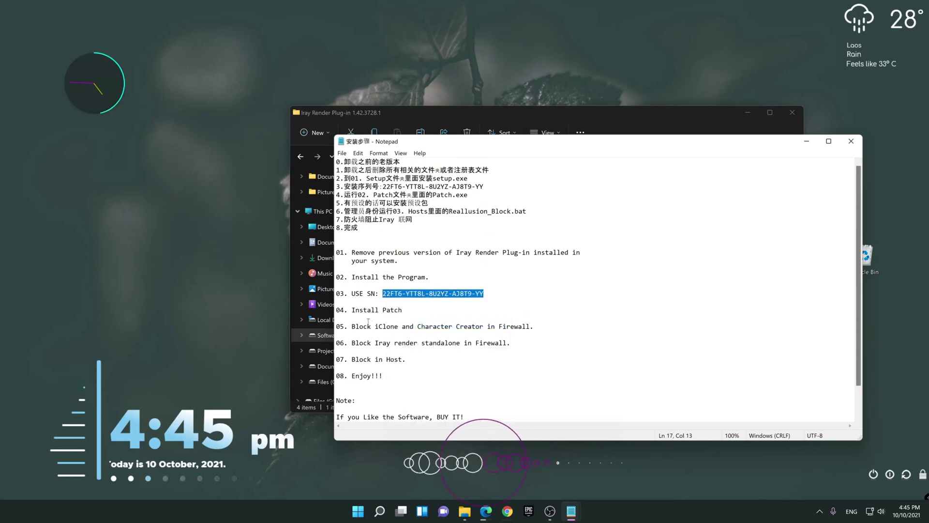
{"action": "left_click_drag", "start_coordinate": [355, 310], "coordinate": [395, 311]}
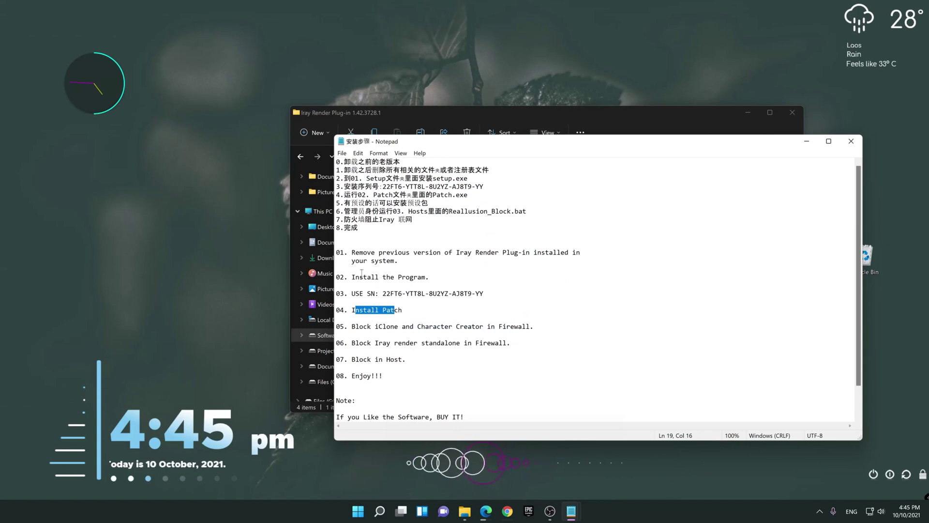
{"action": "left_click_drag", "start_coordinate": [363, 277], "coordinate": [401, 277]}
{"action": "left_click_drag", "start_coordinate": [355, 310], "coordinate": [608, 335]}
{"action": "left_click", "coordinate": [851, 141]}
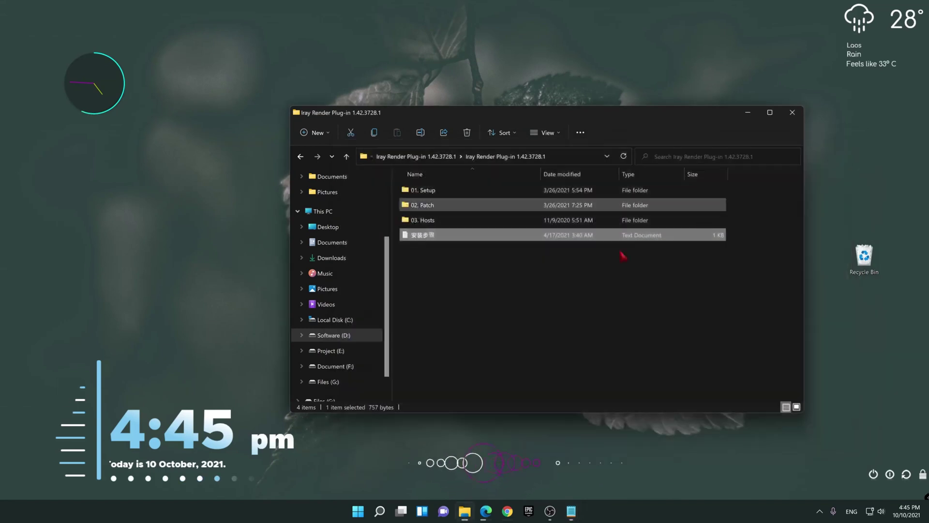
Step: Launch setup from the 01. Setup folder and accept the Iray Render Plug-in v1.42 license agreement
{"action": "double_click", "coordinate": [434, 191]}
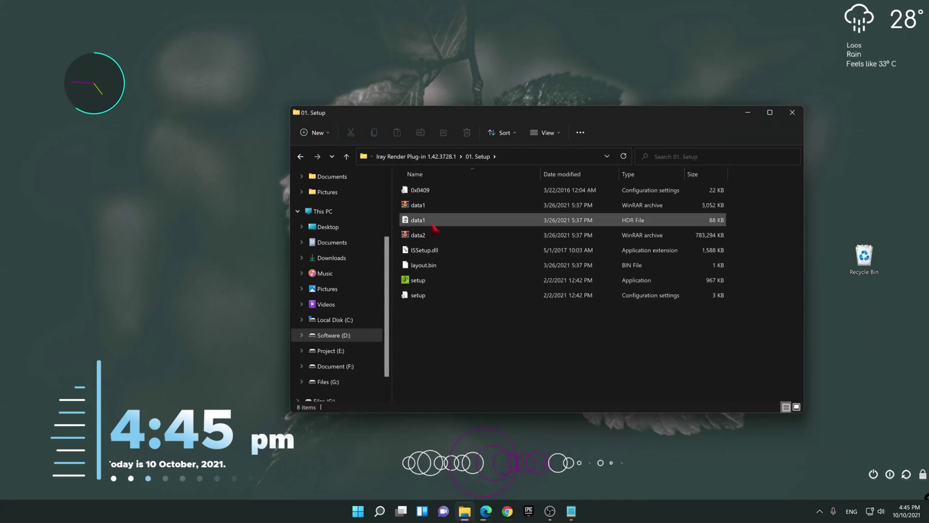
{"action": "double_click", "coordinate": [419, 280]}
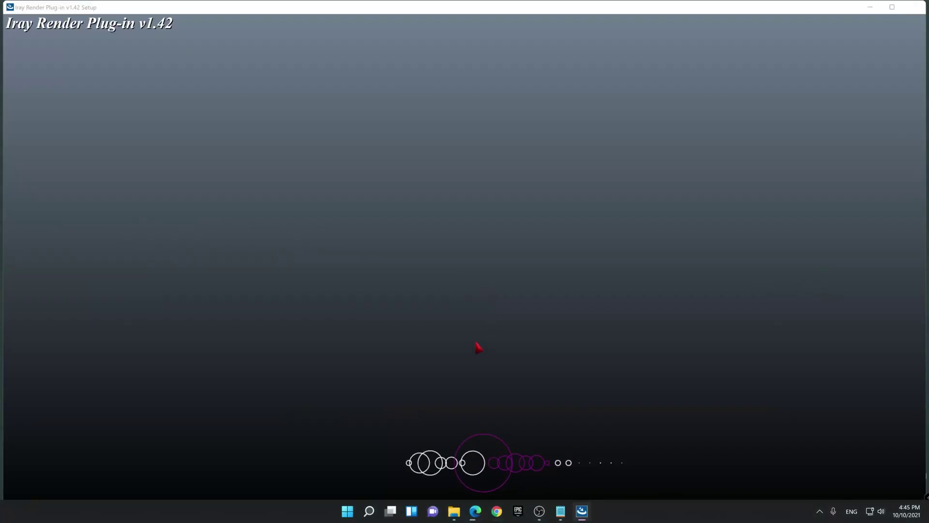
{"action": "left_click", "coordinate": [517, 337]}
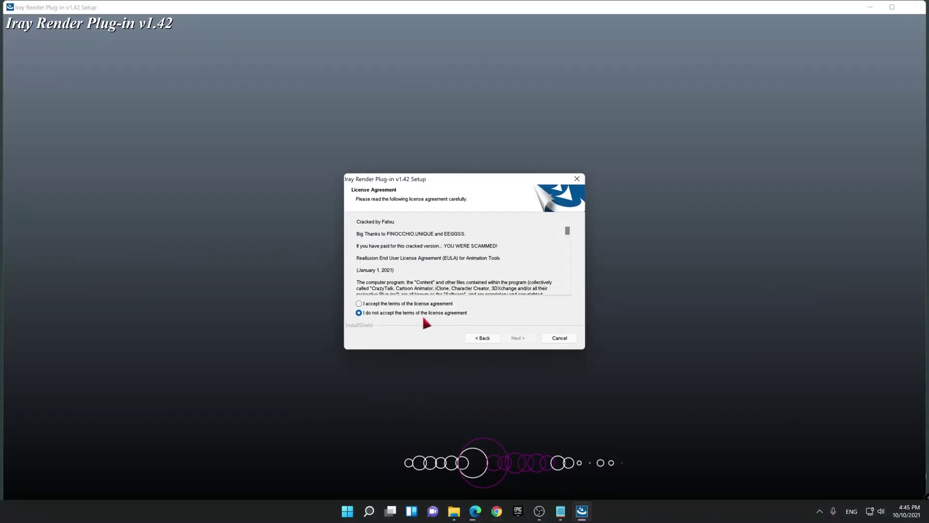
{"action": "left_click", "coordinate": [393, 303]}
{"action": "left_click", "coordinate": [513, 338]}
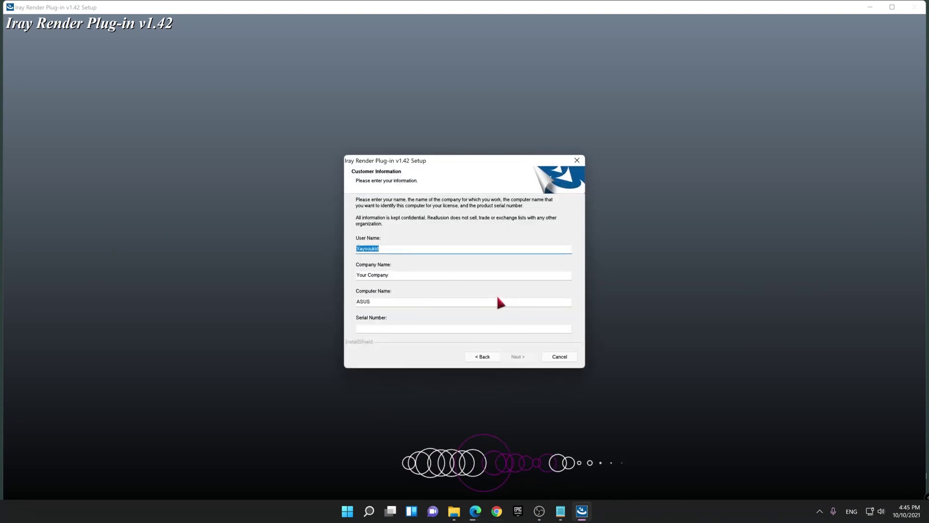
Step: Paste the copied serial number into the Serial Number field and complete the Iray Render Plug-in v1.42 installation
{"action": "left_click", "coordinate": [372, 328]}
{"action": "right_click", "coordinate": [372, 330]}
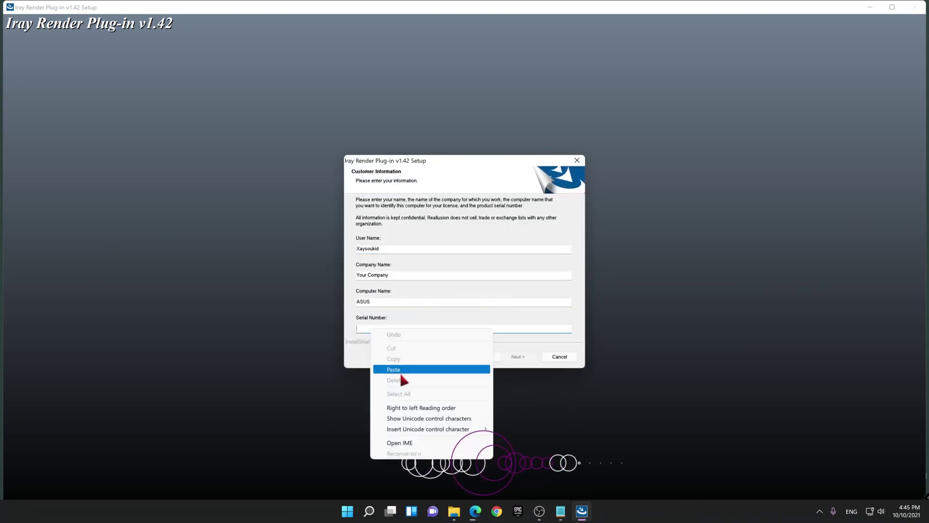
{"action": "left_click", "coordinate": [401, 370]}
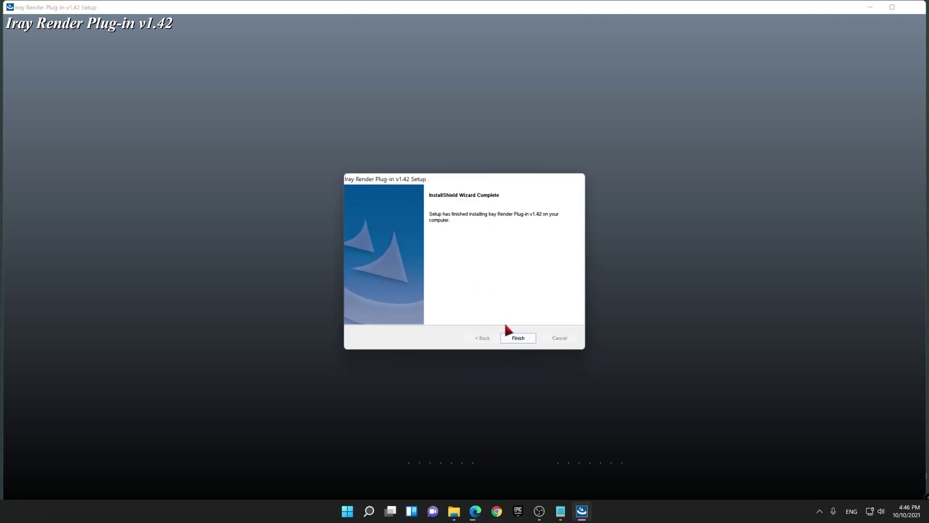
{"action": "left_click", "coordinate": [522, 338]}
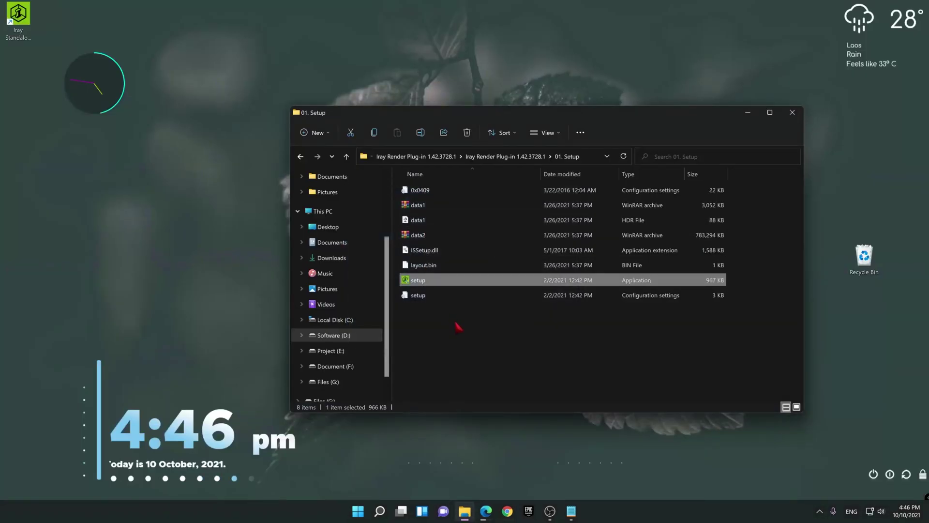
Step: Check the Iray shortcut on the desktop and return to the parent Iray Render Plug-in 1.42.3728.1 folder
{"action": "left_click", "coordinate": [440, 338]}
{"action": "left_click_drag", "start_coordinate": [1, 1], "coordinate": [199, 224]}
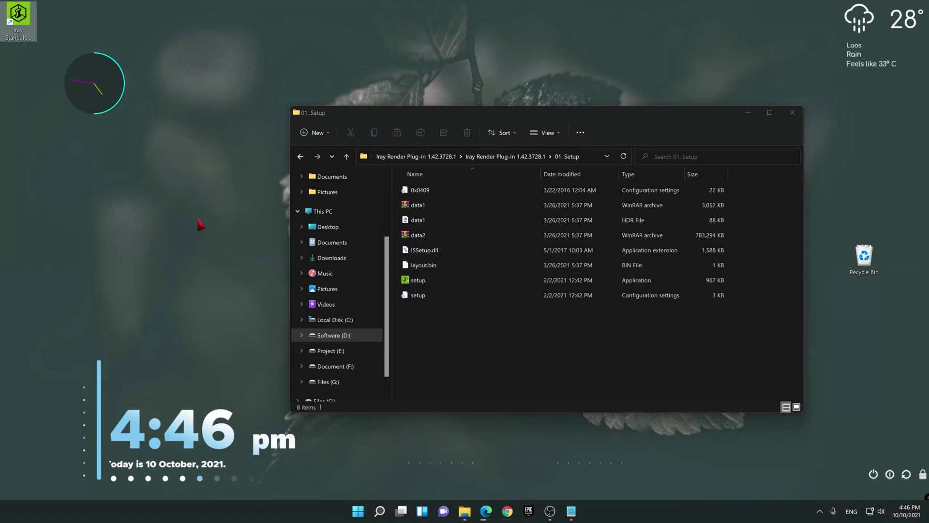
{"action": "left_click", "coordinate": [444, 347]}
{"action": "key", "text": "alt+Up"}
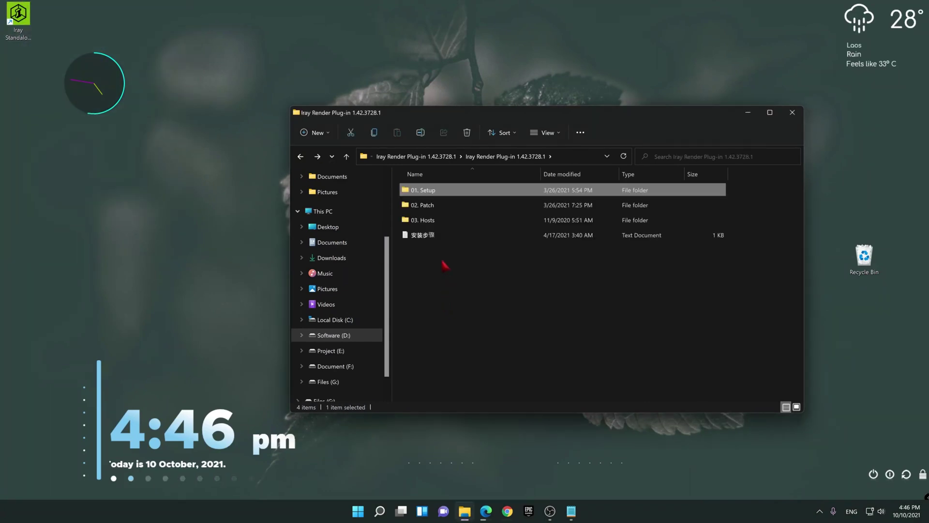
Step: Run Patch from the 02. Patch folder and complete the Iray Render 1.42 Patch setup wizard
{"action": "double_click", "coordinate": [425, 207]}
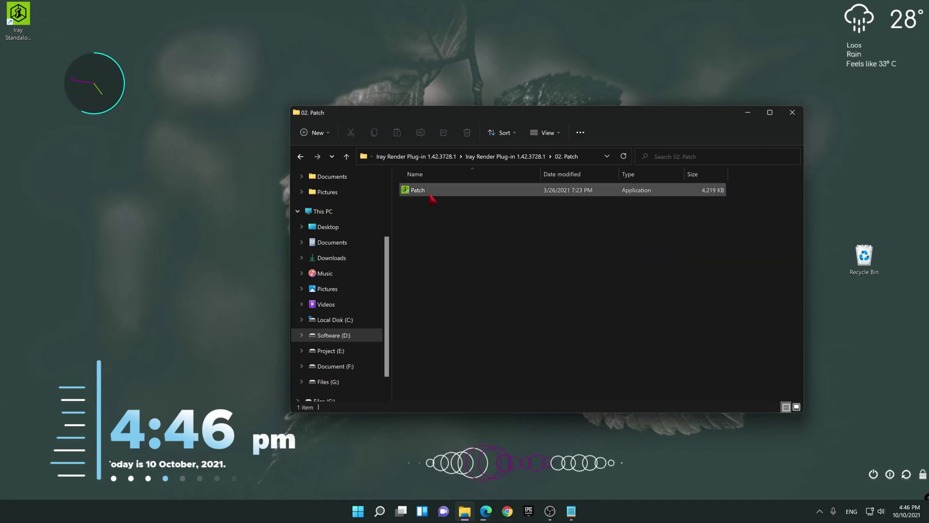
{"action": "left_click", "coordinate": [428, 191]}
{"action": "double_click", "coordinate": [426, 191]}
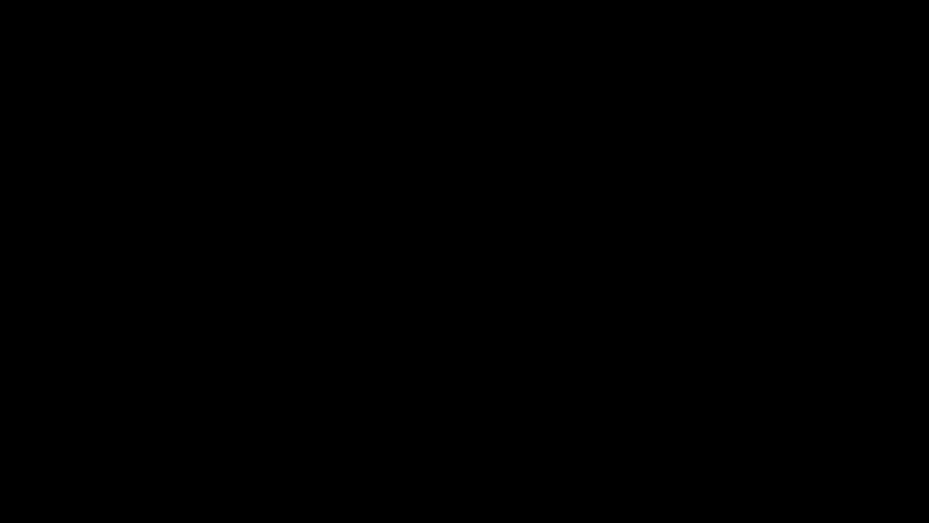
{"action": "left_click", "coordinate": [502, 288]}
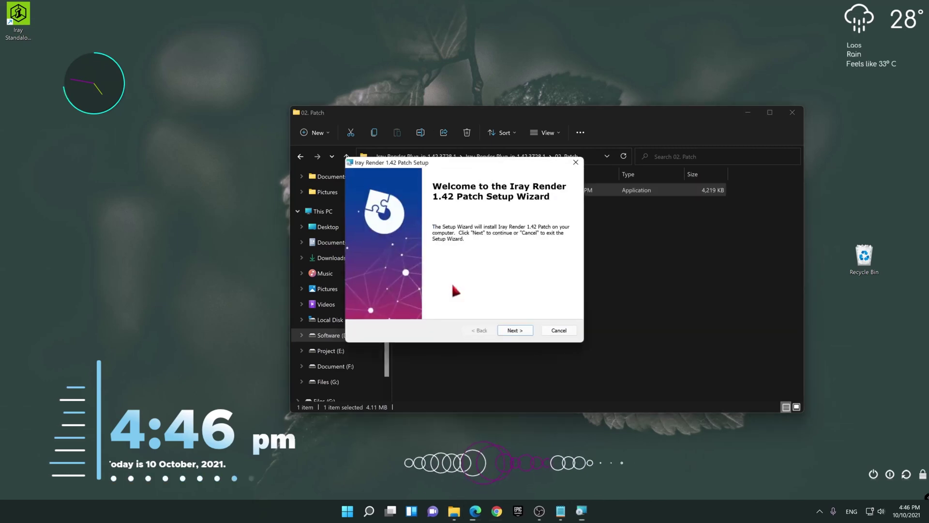
{"action": "left_click", "coordinate": [517, 331]}
{"action": "left_click", "coordinate": [517, 331]}
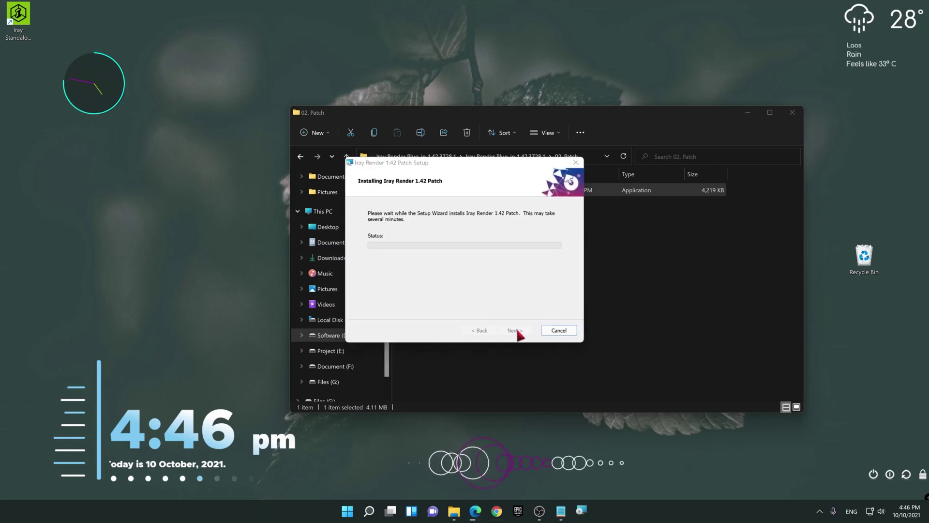
{"action": "left_click", "coordinate": [516, 330]}
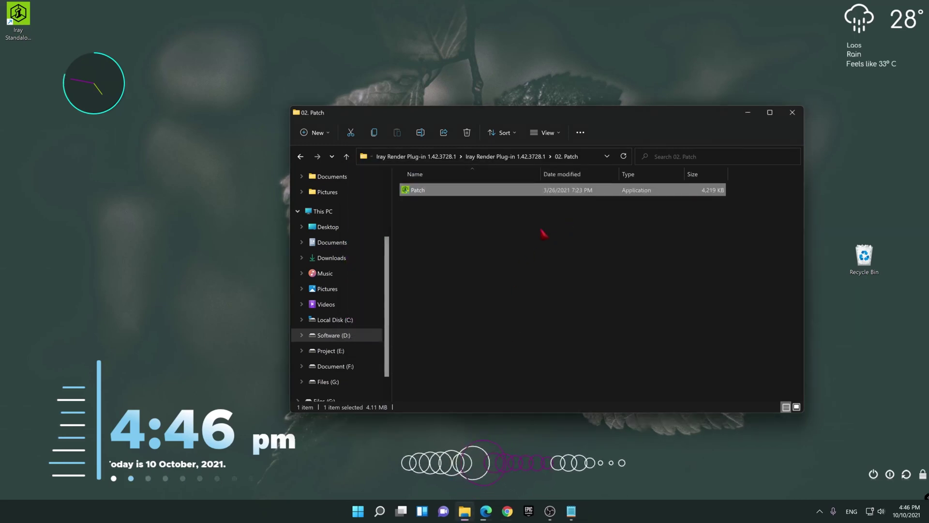
Step: Check the 03. Hosts folder of the Iray plug-in and return to the Plug-In folder
{"action": "key", "text": "alt+Up"}
{"action": "left_click", "coordinate": [434, 220]}
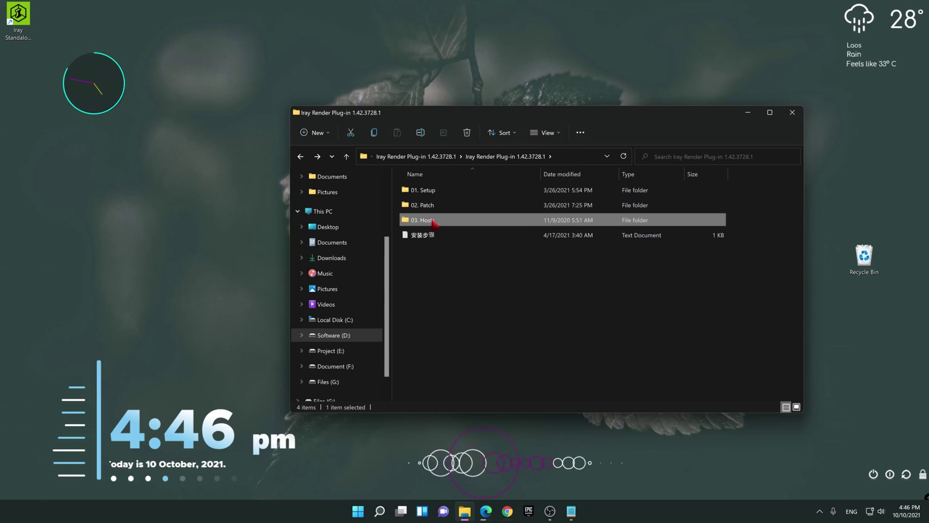
{"action": "double_click", "coordinate": [434, 221]}
{"action": "key", "text": "alt+Up"}
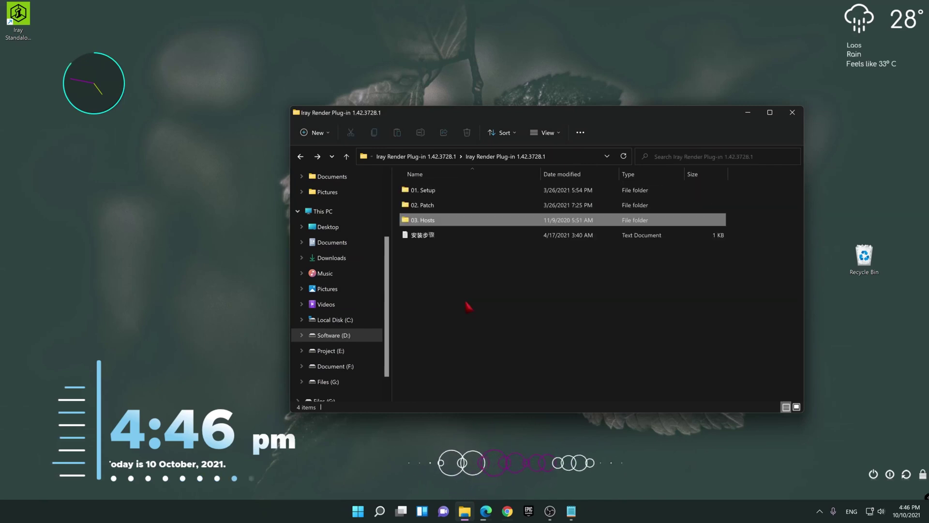
{"action": "key", "text": "alt+Up"}
{"action": "key", "text": "alt+Up"}
{"action": "key", "text": "alt+Up"}
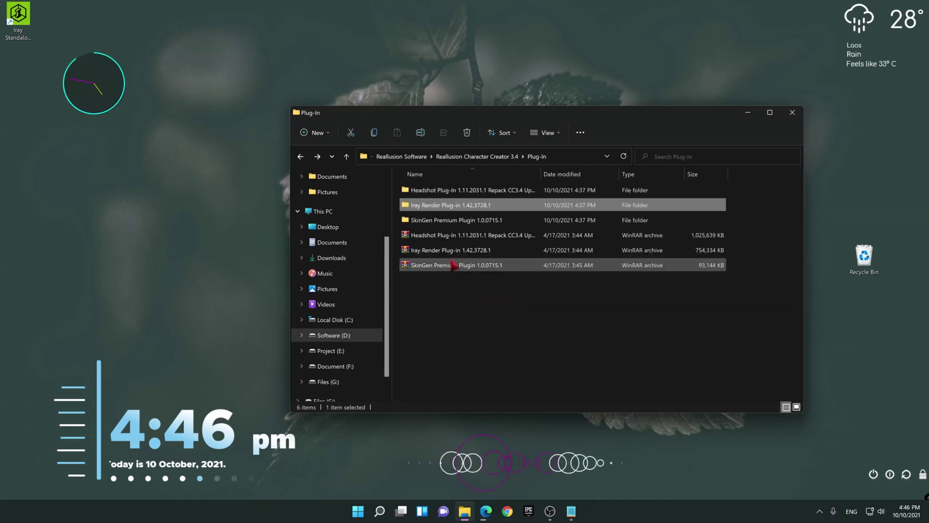
Step: Copy the serial number from the installation notes in the SkinGen Premium Plugin 1.0.0715.1 folder and close the file
{"action": "double_click", "coordinate": [440, 220]}
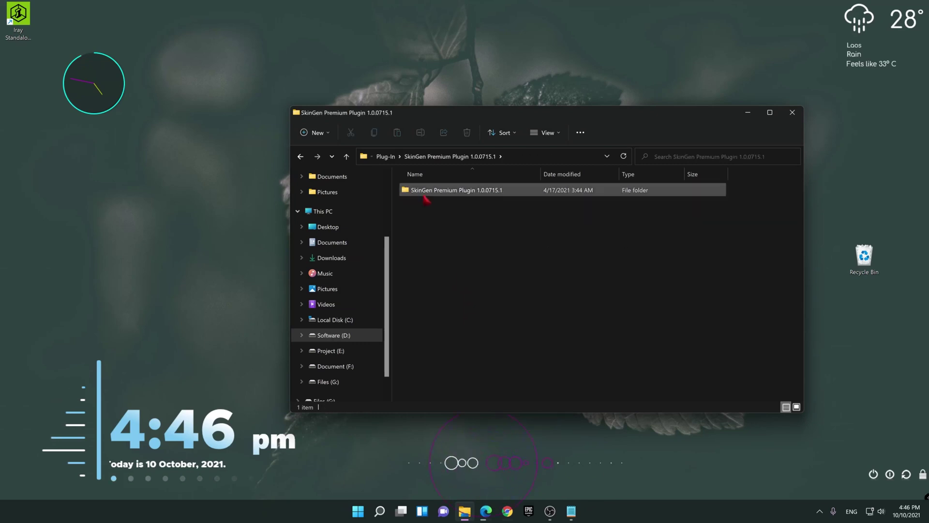
{"action": "double_click", "coordinate": [425, 193]}
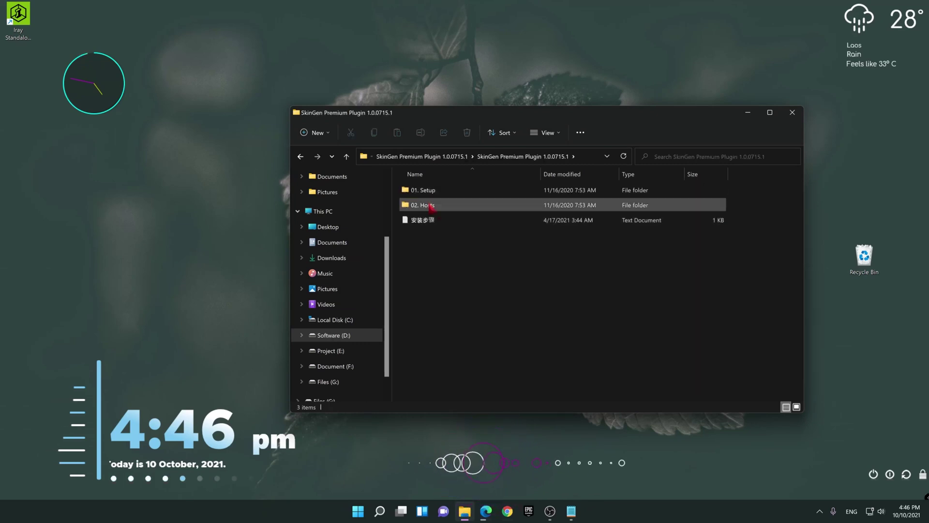
{"action": "double_click", "coordinate": [426, 220]}
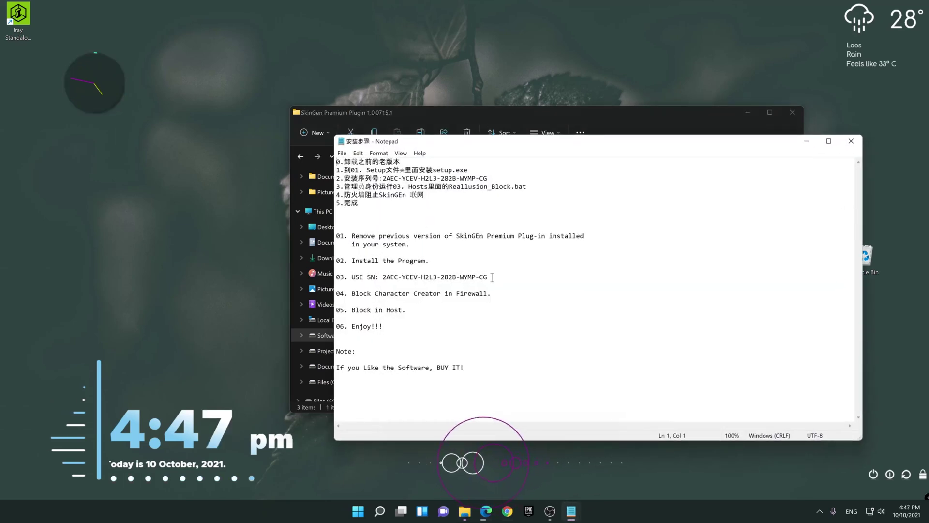
{"action": "right_click", "coordinate": [390, 283]}
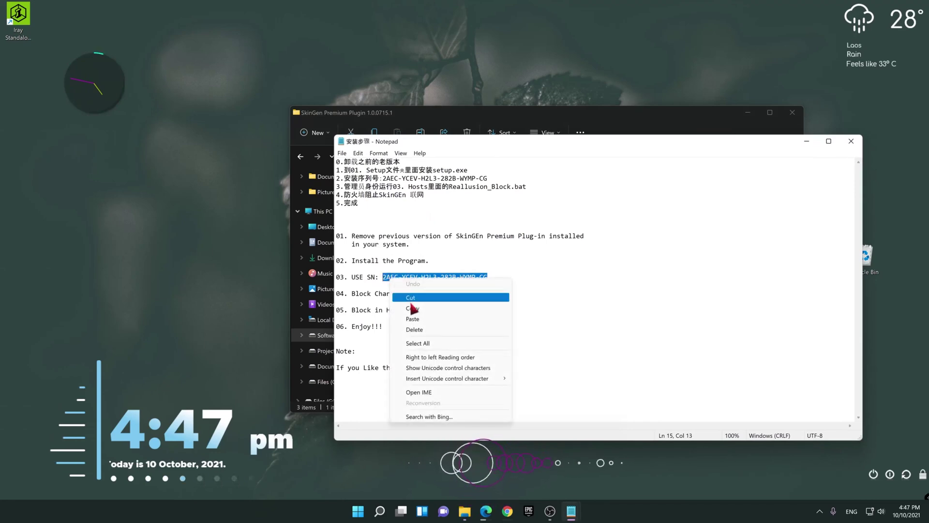
{"action": "left_click", "coordinate": [421, 308]}
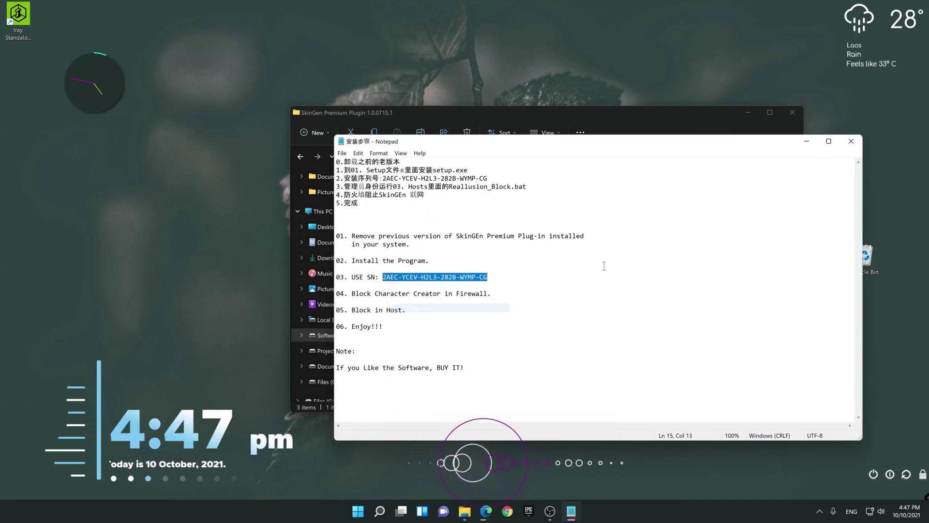
{"action": "left_click", "coordinate": [853, 146]}
Step: Launch setup from the 01. Setup folder and accept the SkinGen Premium Plug-in v1.0 license agreement
{"action": "double_click", "coordinate": [428, 191]}
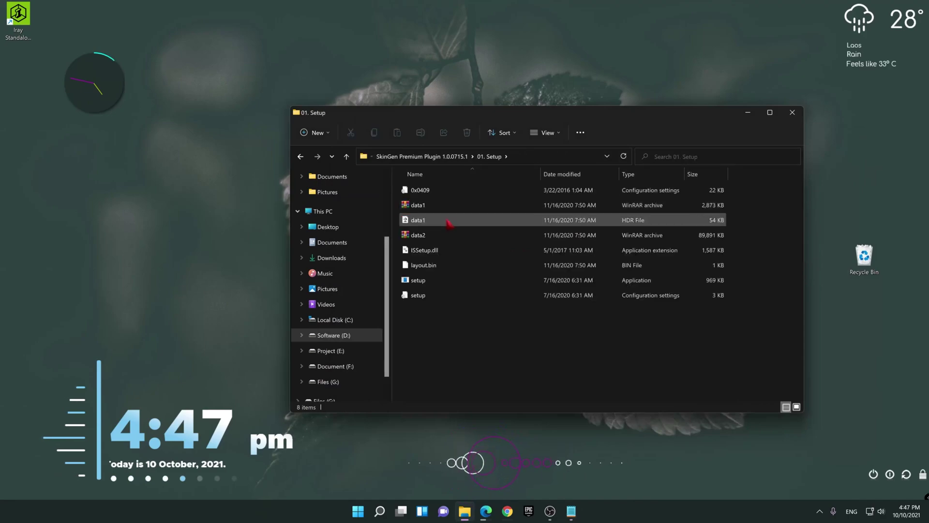
{"action": "left_click", "coordinate": [420, 283]}
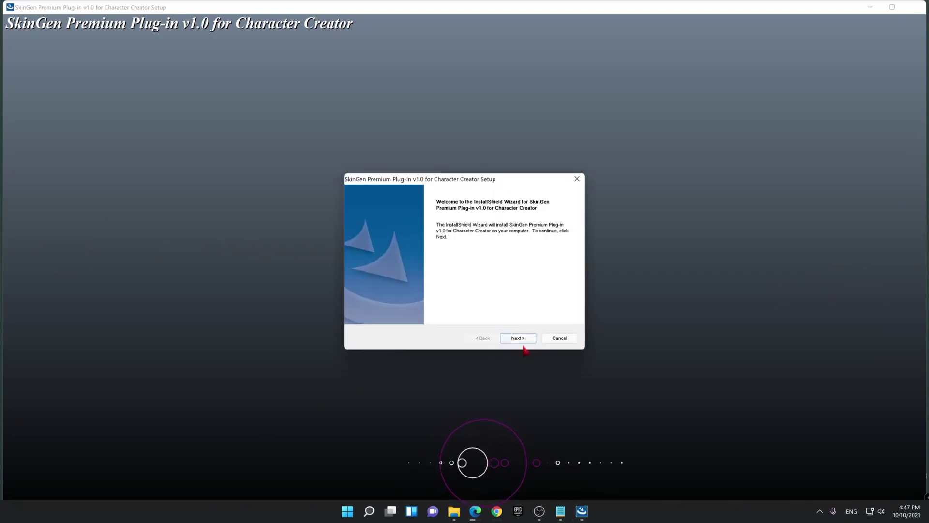
{"action": "left_click", "coordinate": [521, 339]}
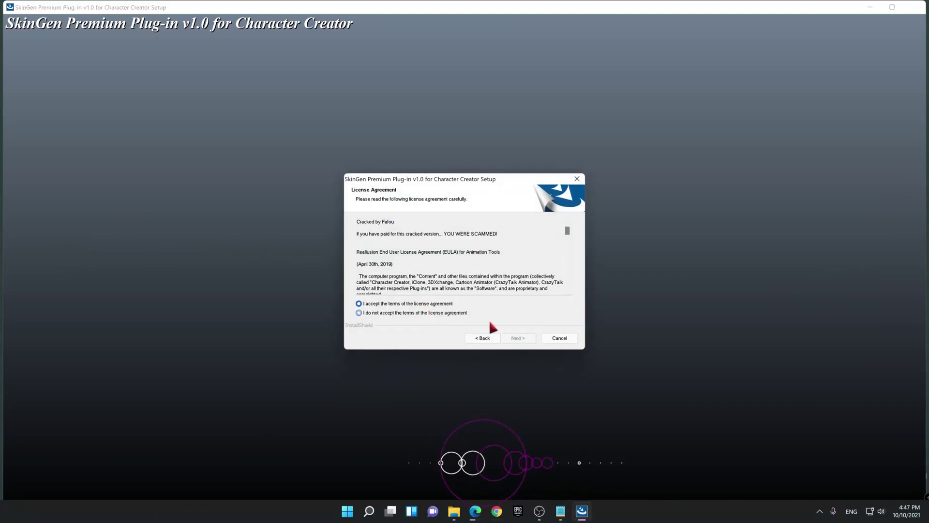
{"action": "left_click", "coordinate": [519, 338]}
Step: Paste the copied serial number into the Serial Number field and complete the SkinGen Premium Plug-in v1.0 installation
{"action": "right_click", "coordinate": [406, 332]}
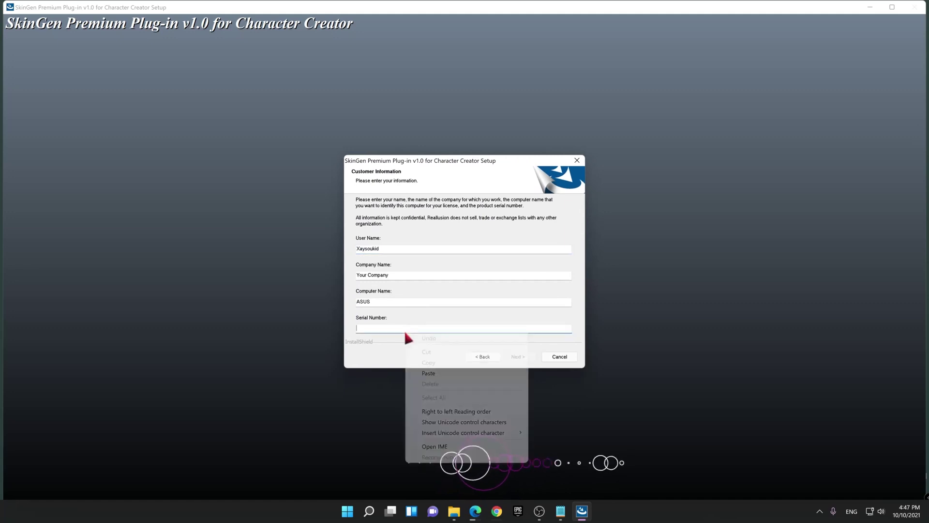
{"action": "left_click", "coordinate": [432, 377]}
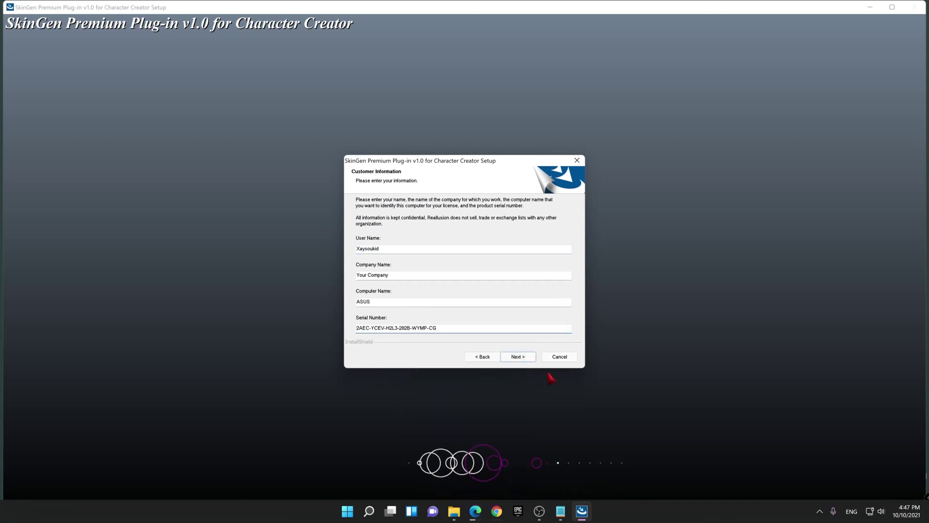
{"action": "left_click", "coordinate": [518, 357]}
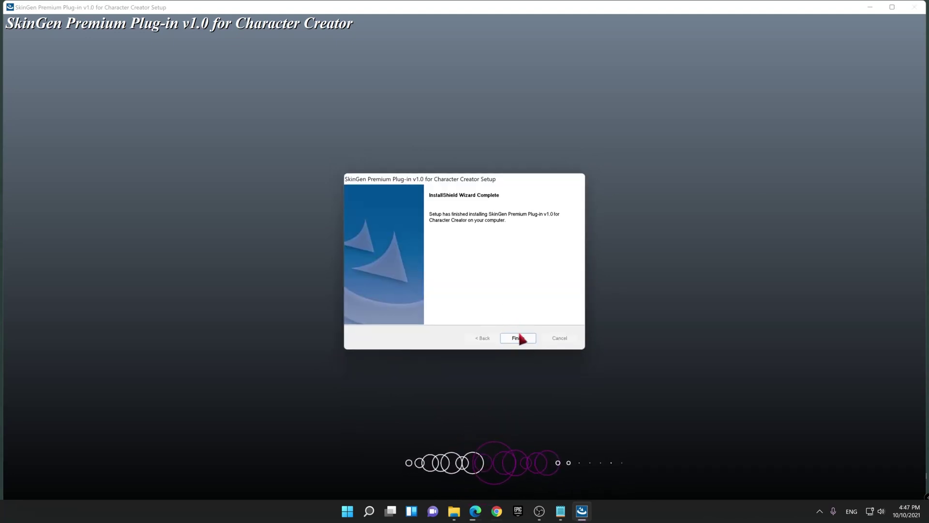
{"action": "left_click", "coordinate": [519, 337]}
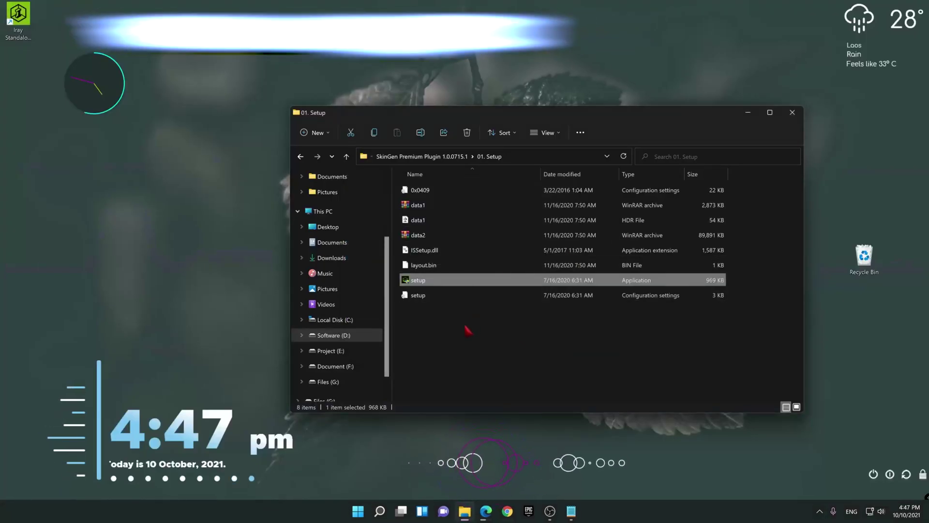
Step: Check the 02. Hosts folder of the SkinGen plug-in and return to the Plug-In folder
{"action": "key", "text": "alt+Up"}
{"action": "left_click", "coordinate": [426, 207]}
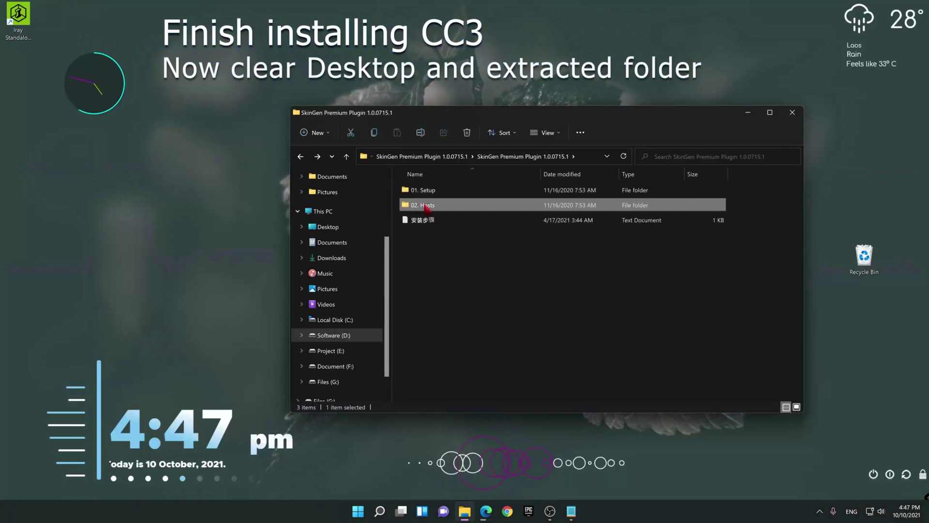
{"action": "double_click", "coordinate": [426, 206]}
{"action": "key", "text": "alt+Up"}
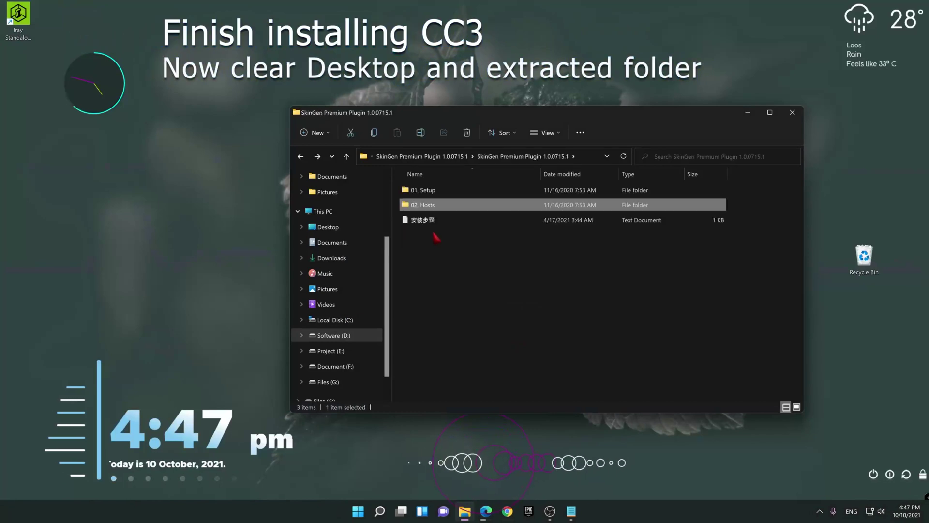
{"action": "left_click", "coordinate": [455, 272]}
{"action": "key", "text": "alt+Up"}
{"action": "key", "text": "alt+Up"}
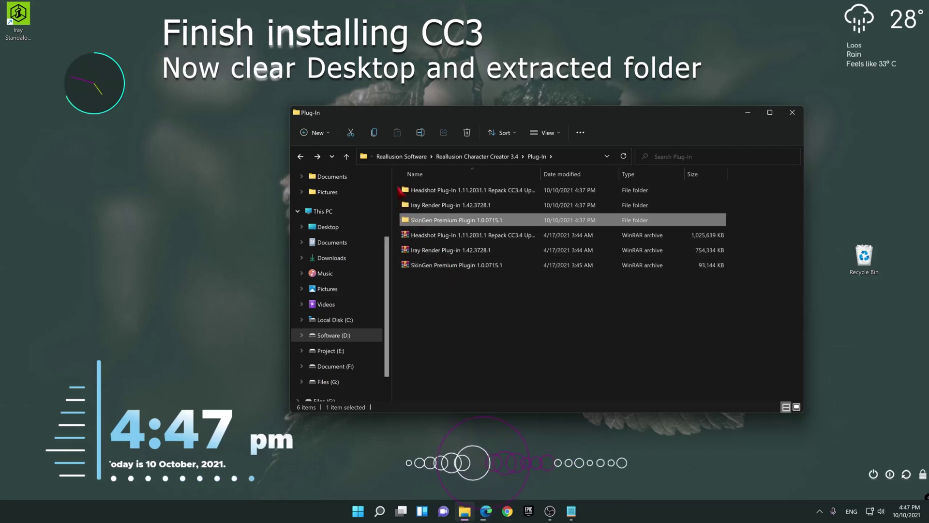
Step: Permanently delete the extracted Headshot, Iray Render and SkinGen Premium plug-in folders, keeping their archives
{"action": "left_click", "coordinate": [399, 191]}
{"action": "left_click", "coordinate": [444, 222], "text": "shift"}
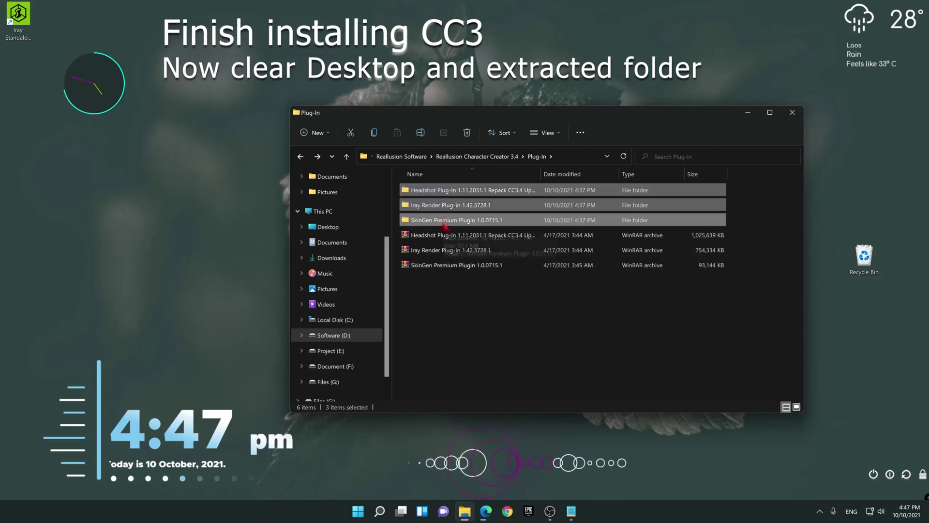
{"action": "key", "text": "shift+Delete"}
{"action": "left_click", "coordinate": [499, 264]}
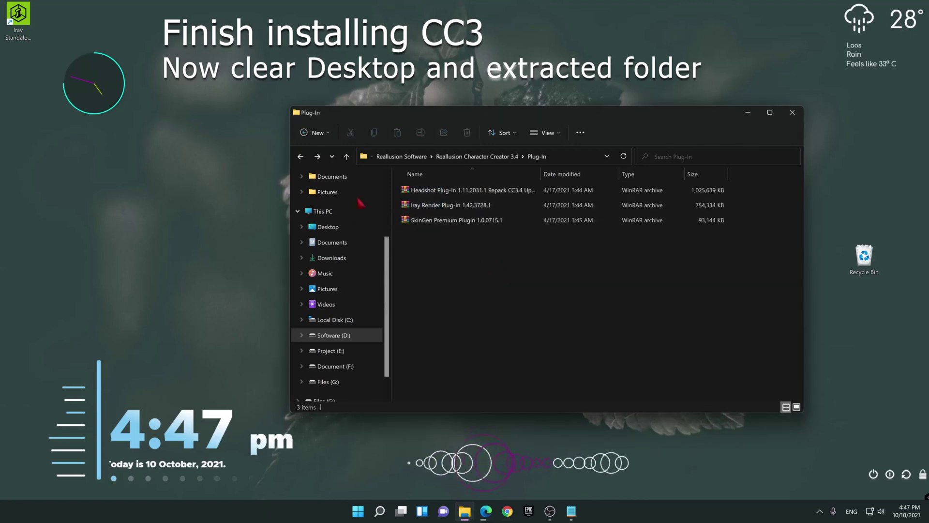
Step: Permanently delete the Iray Standalone Renderer shortcut from the desktop
{"action": "left_click", "coordinate": [22, 27]}
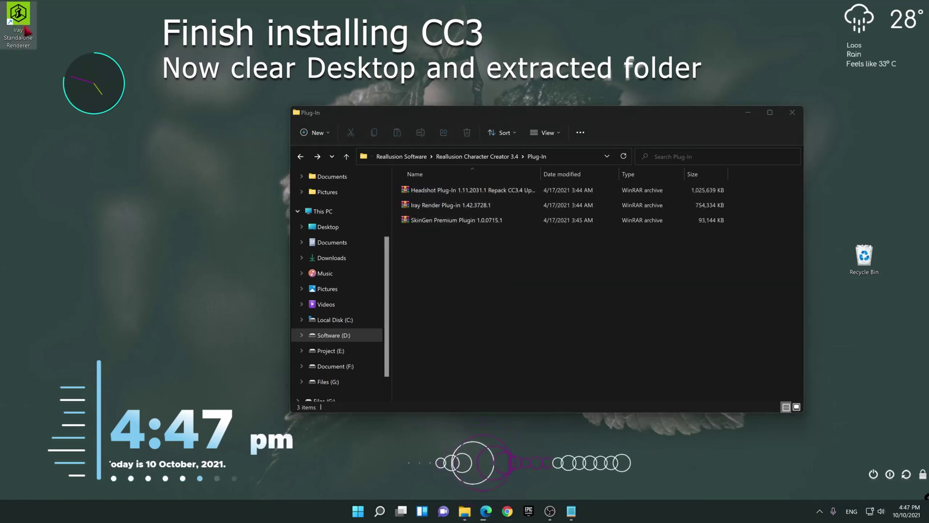
{"action": "key", "text": "shift+Delete"}
{"action": "left_click", "coordinate": [497, 294]}
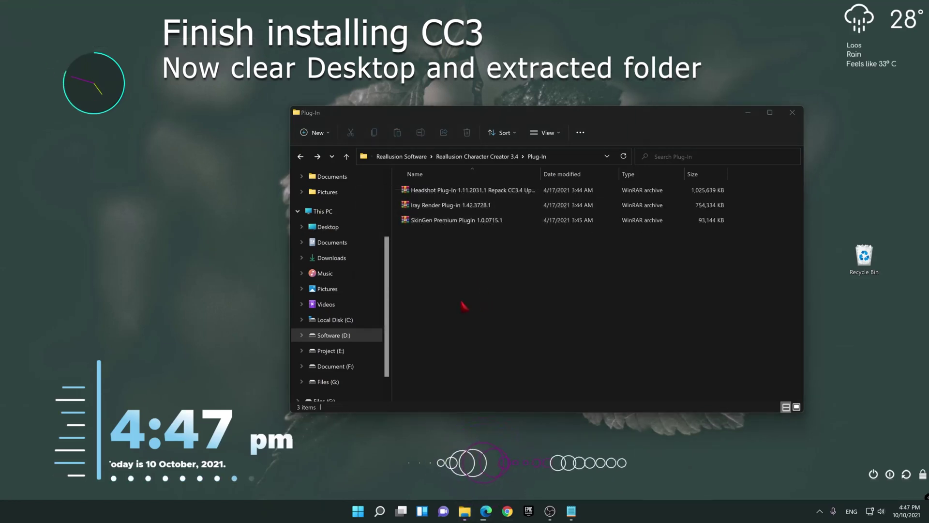
Step: Permanently delete the extracted Character Creator 3.4 Resource Pack folder from the Reallusion Character Creator 3.4 folder
{"action": "left_click", "coordinate": [463, 306]}
{"action": "key", "text": "alt+Up"}
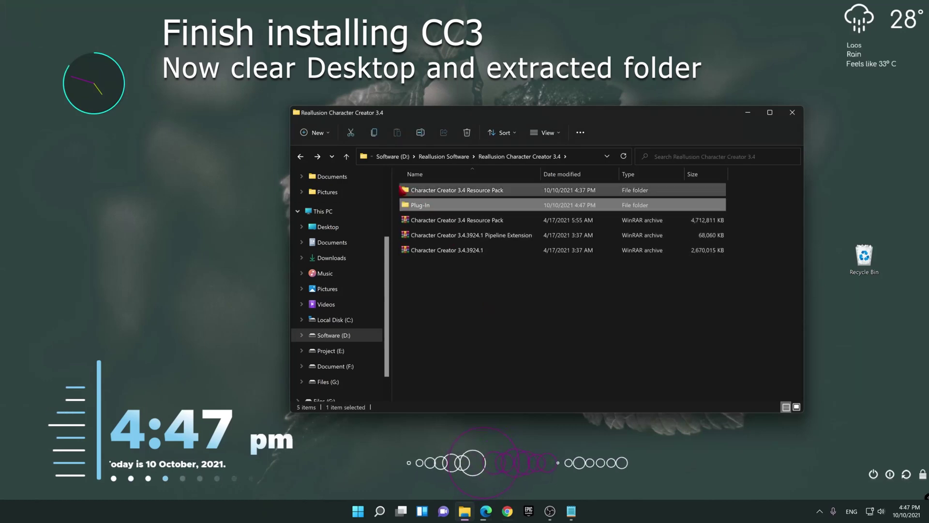
{"action": "left_click", "coordinate": [415, 191]}
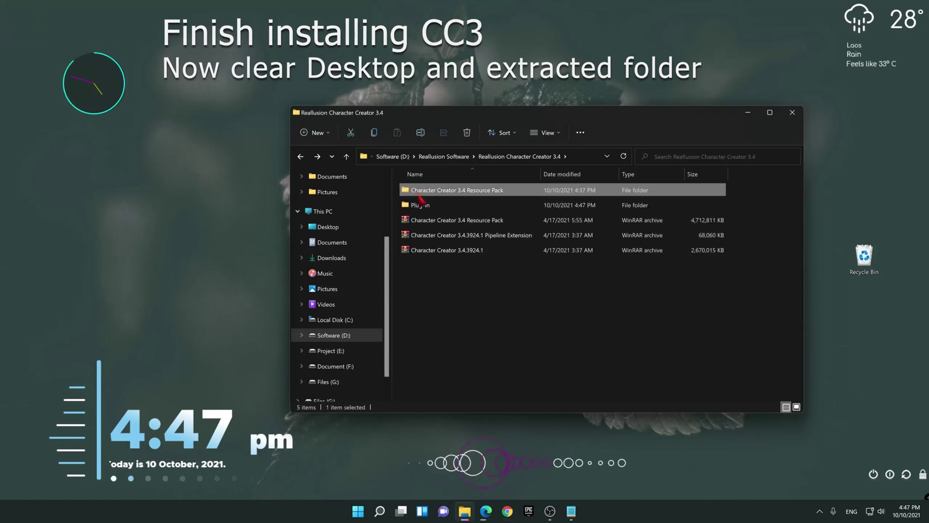
{"action": "key", "text": "shift+Delete"}
{"action": "left_click", "coordinate": [502, 277]}
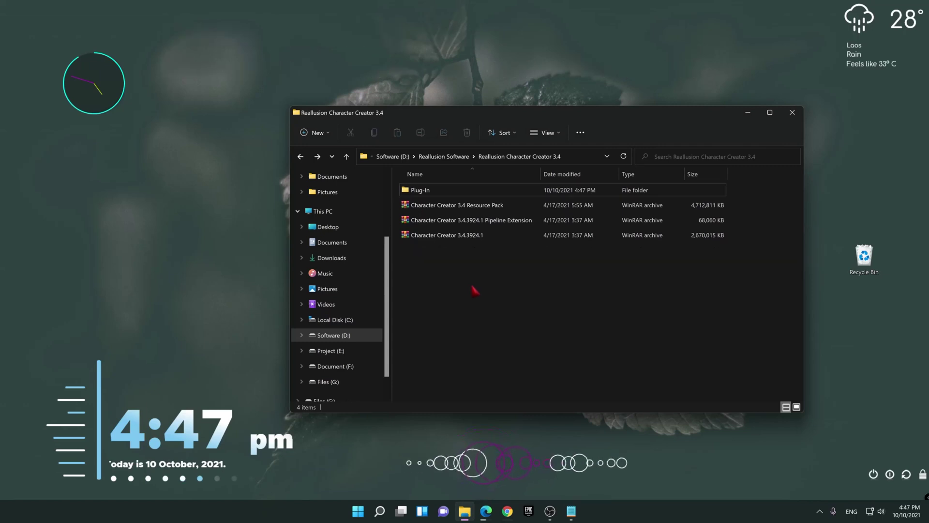
Step: Check the contents of the cleaned-up Plug-In folder and return to the Reallusion Software folder
{"action": "left_click_drag", "start_coordinate": [597, 116], "coordinate": [643, 87]}
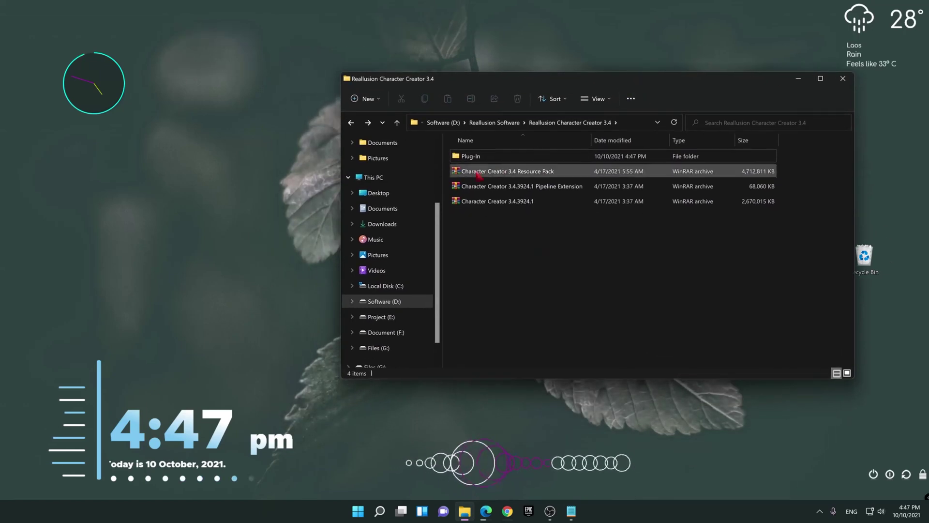
{"action": "double_click", "coordinate": [472, 157]}
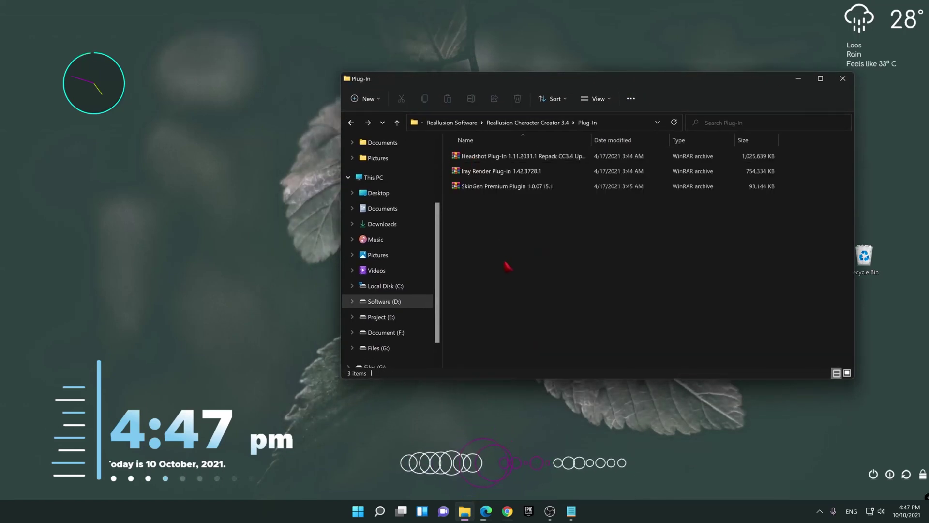
{"action": "key", "text": "alt+Up"}
{"action": "key", "text": "alt+Up"}
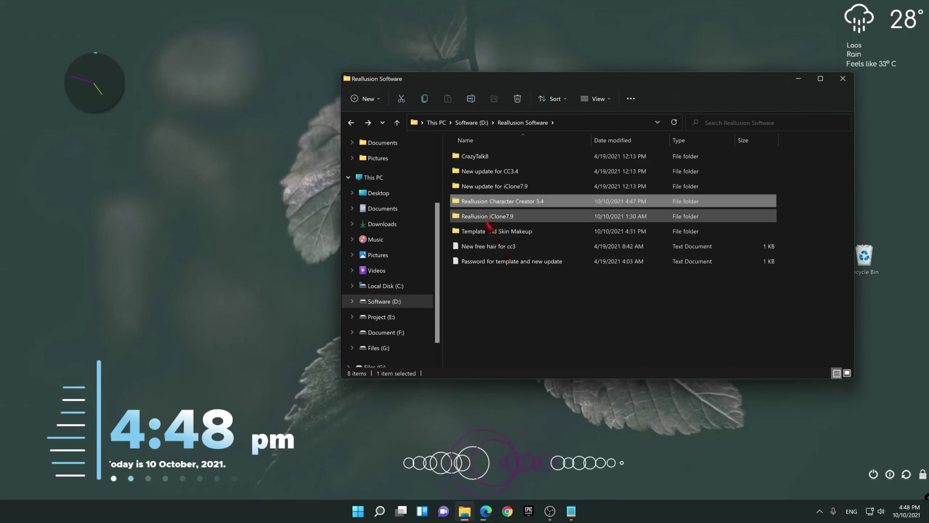
Step: Extract the Reallusion iClone 7.91.5208.1 archive from the Reallusion iClone7.9 folder to the Desktop
{"action": "double_click", "coordinate": [478, 216]}
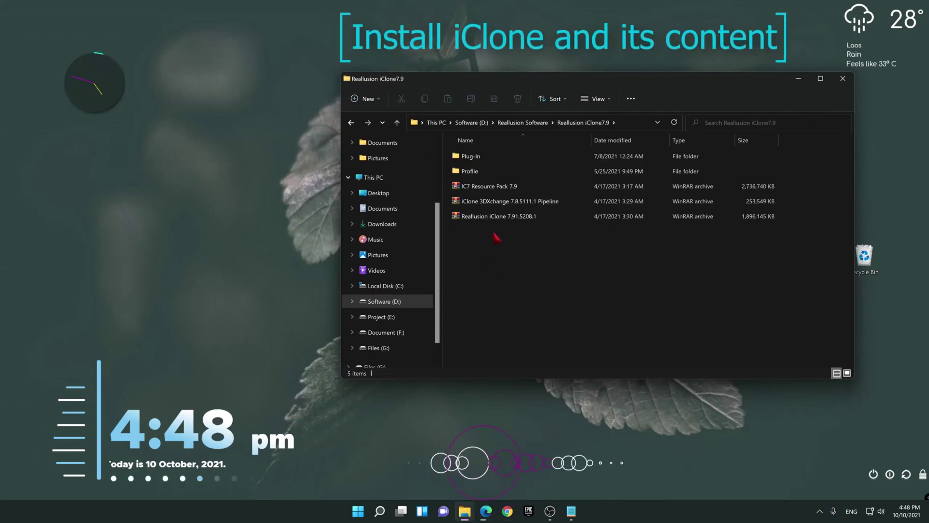
{"action": "left_click_drag", "start_coordinate": [510, 242], "coordinate": [455, 190]}
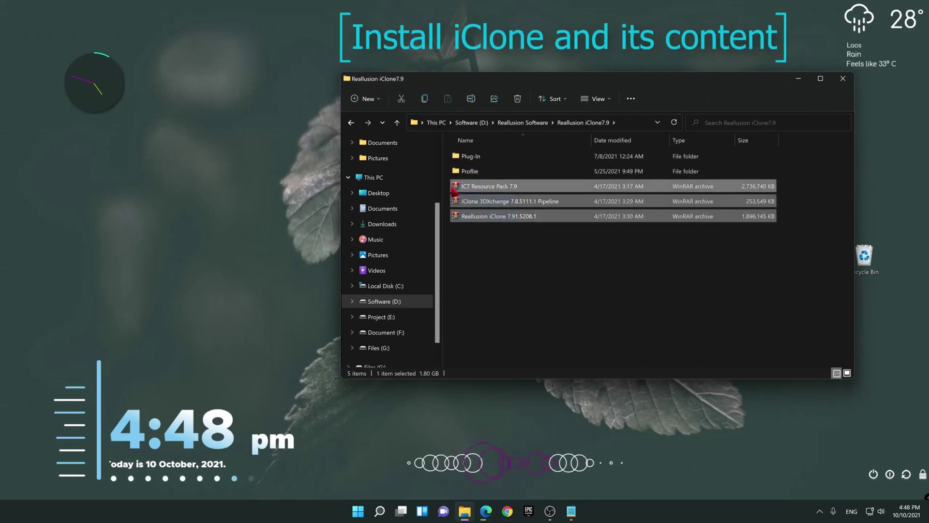
{"action": "left_click", "coordinate": [478, 219]}
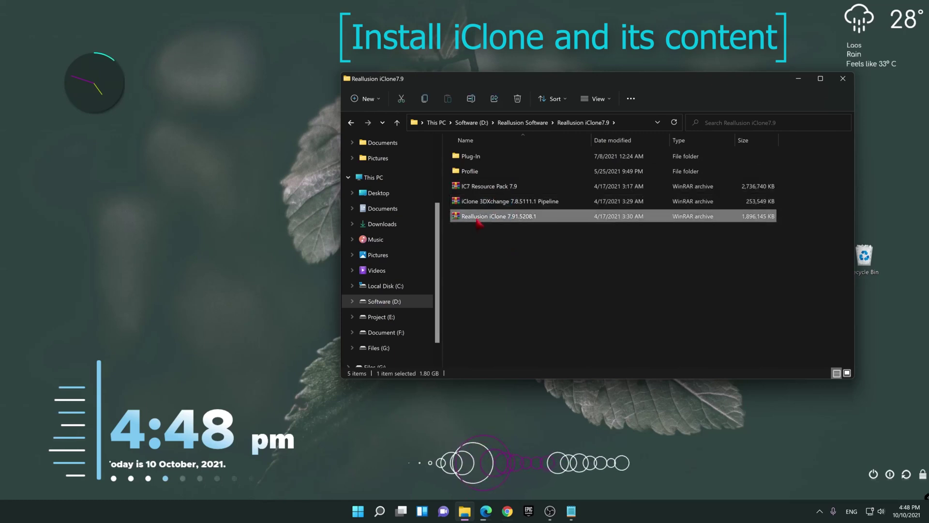
{"action": "double_click", "coordinate": [480, 222]}
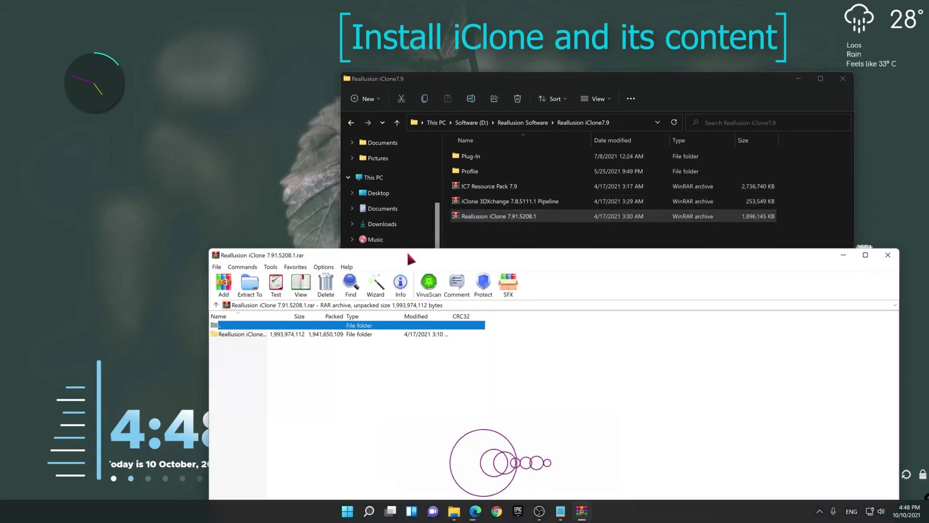
{"action": "left_click", "coordinate": [376, 175]}
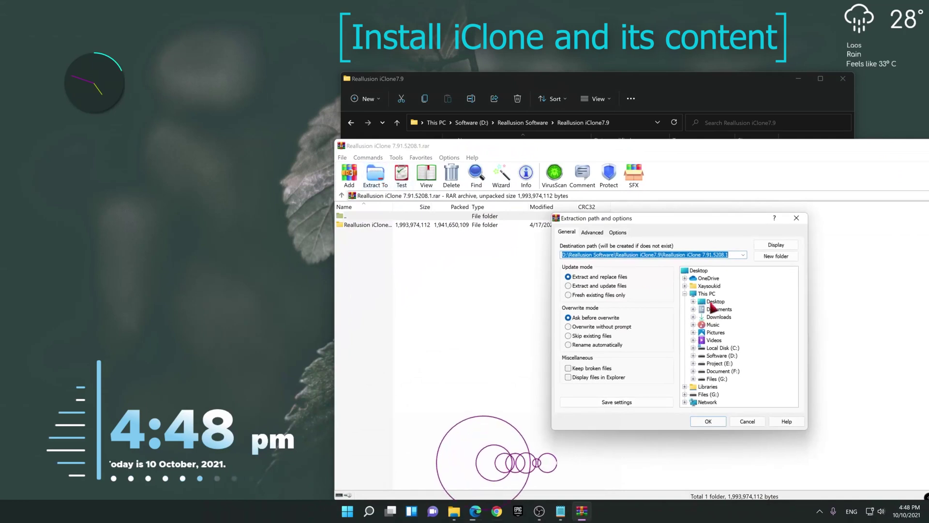
{"action": "left_click", "coordinate": [716, 301]}
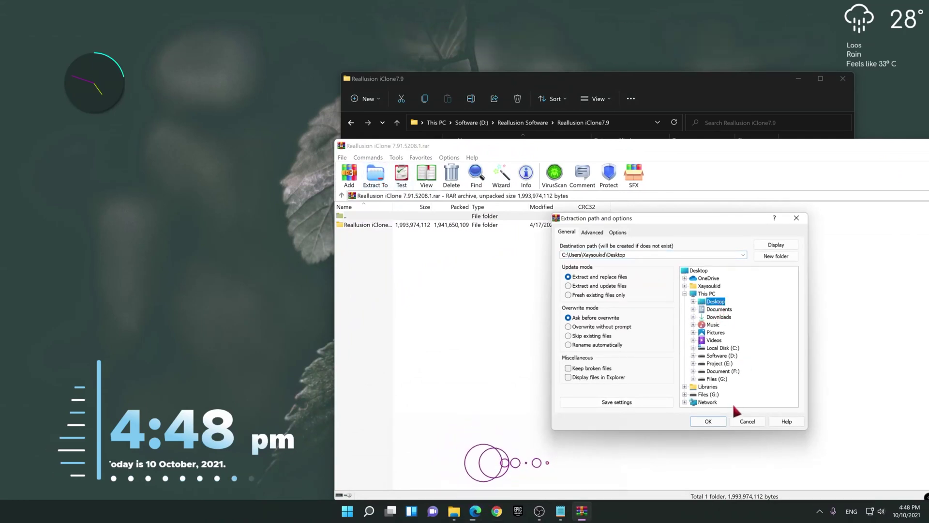
{"action": "left_click", "coordinate": [708, 421]}
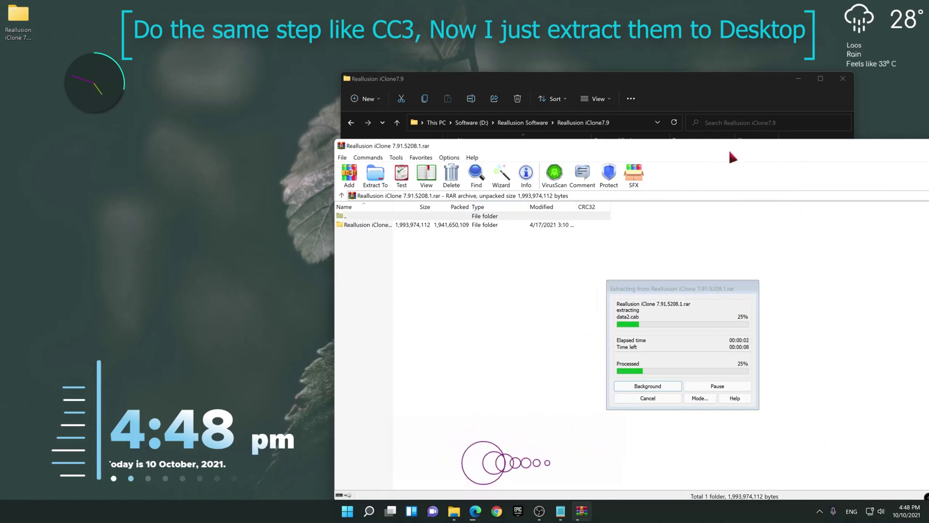
Step: Extract the iClone 3DXchange 7.8.5111.1 Pipeline archive to the Desktop
{"action": "left_click_drag", "start_coordinate": [732, 154], "coordinate": [728, 212]}
{"action": "left_click", "coordinate": [597, 79]}
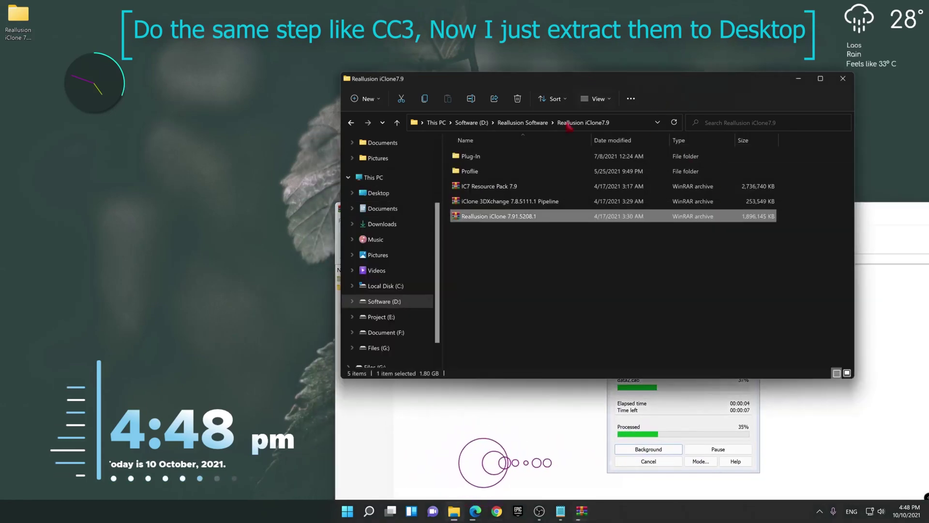
{"action": "left_click", "coordinate": [497, 202]}
{"action": "double_click", "coordinate": [493, 199]}
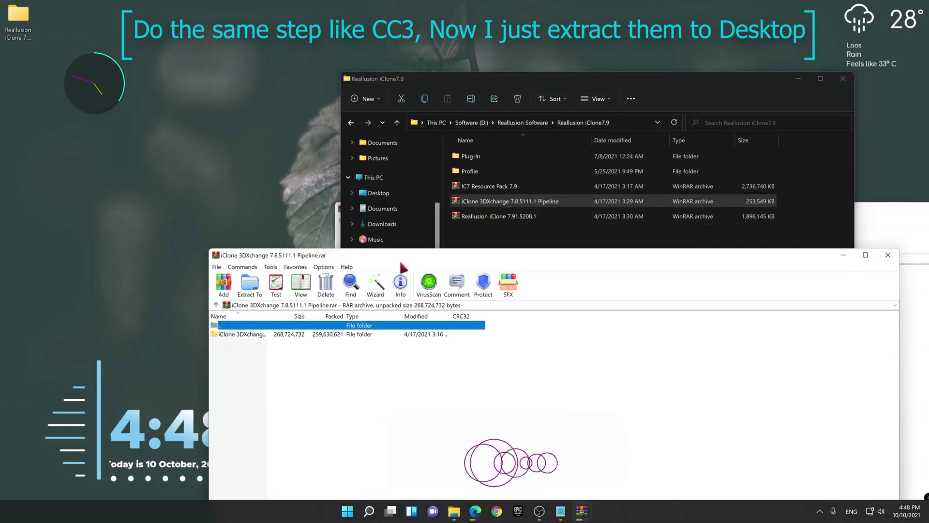
{"action": "left_click", "coordinate": [252, 289]}
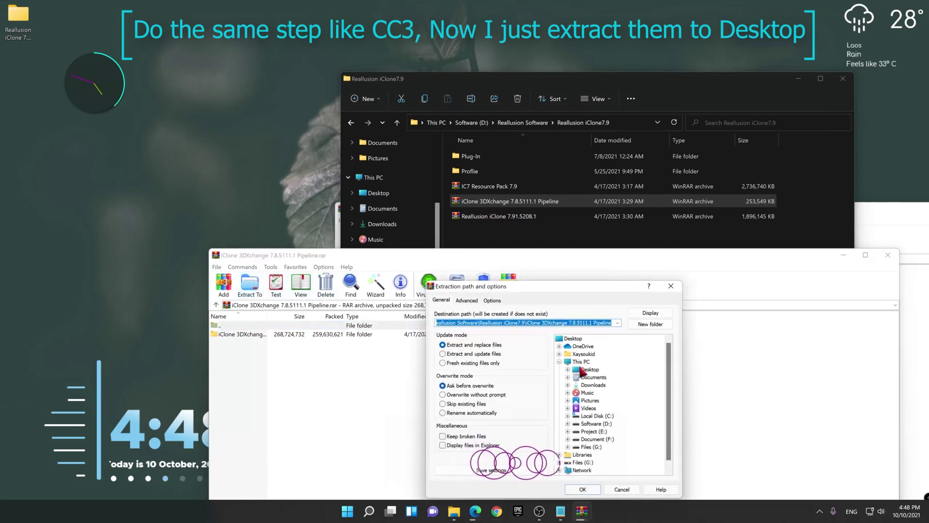
{"action": "left_click", "coordinate": [586, 489]}
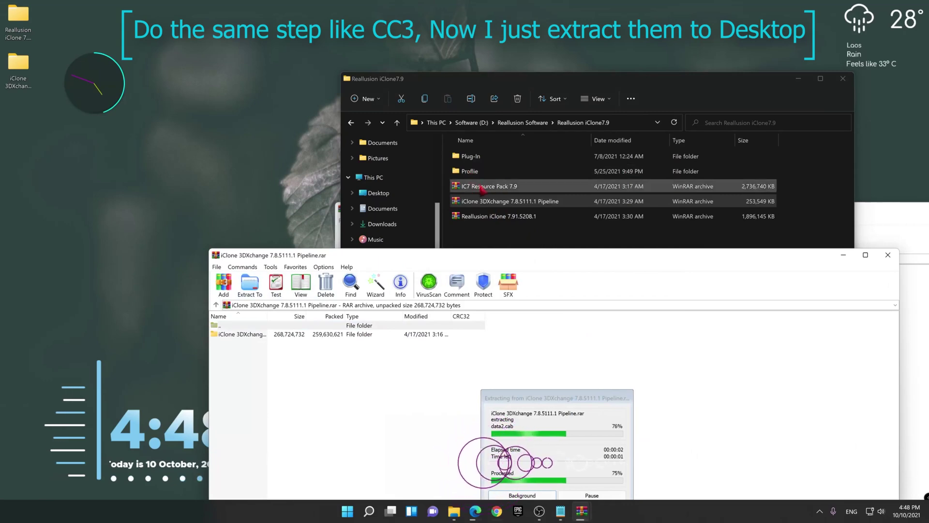
Step: Extract the IC7 Resource Pack 7.9 archive to the Desktop
{"action": "double_click", "coordinate": [465, 186]}
{"action": "left_click_drag", "start_coordinate": [436, 258], "coordinate": [610, 201]}
{"action": "left_click", "coordinate": [422, 228]}
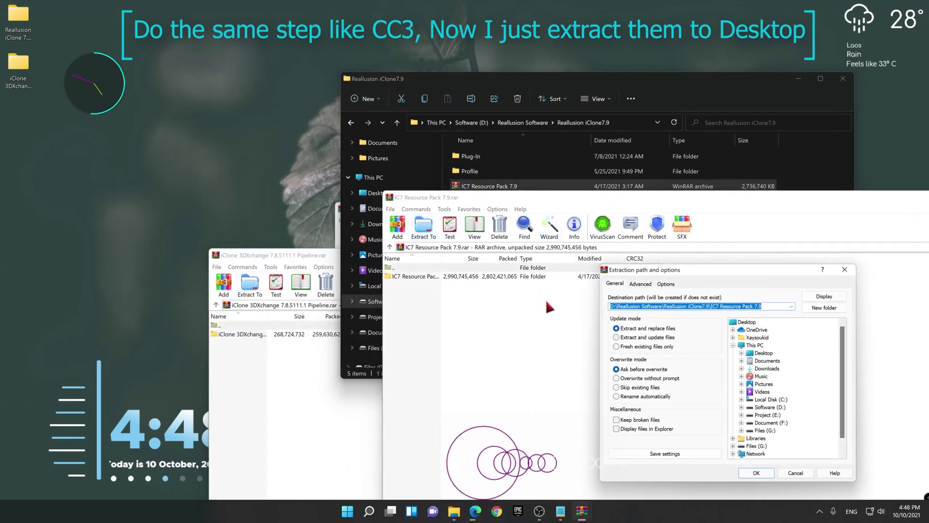
{"action": "left_click", "coordinate": [763, 354]}
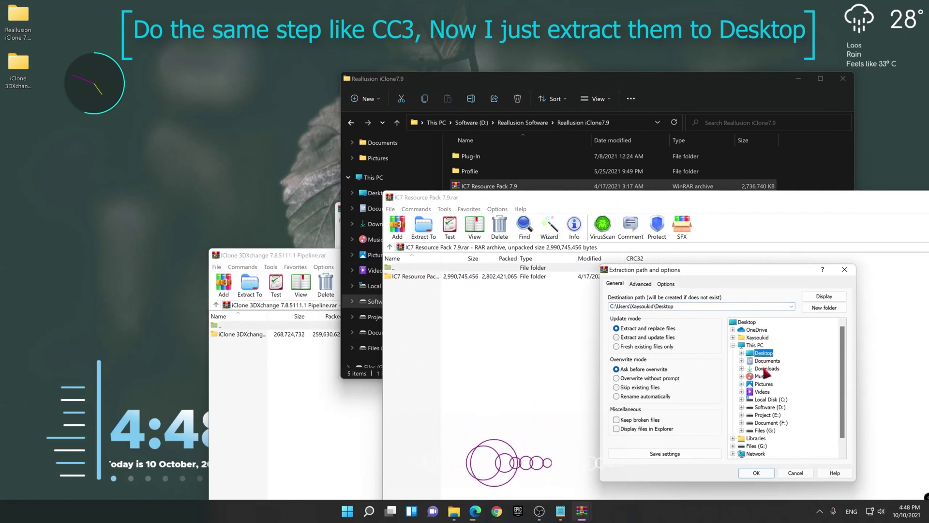
{"action": "left_click", "coordinate": [757, 472]}
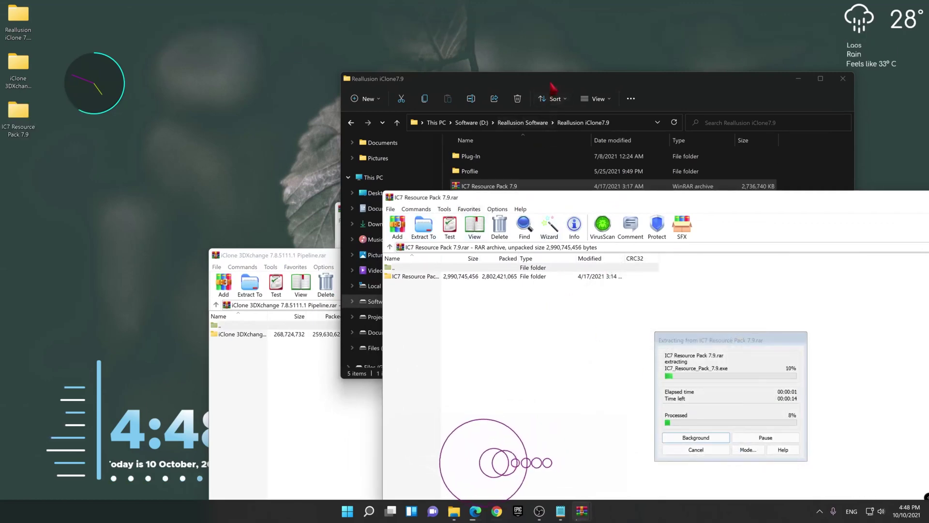
Step: Extract the Unreal Live Link Plug-in 1.3.2605.1 archive from the iClone Plug-In folder to the Desktop
{"action": "left_click", "coordinate": [550, 90]}
{"action": "double_click", "coordinate": [477, 156]}
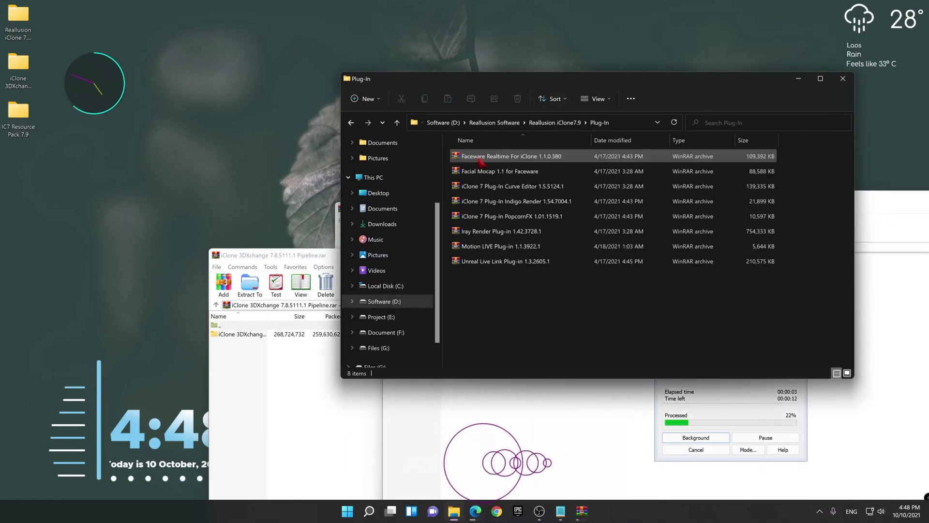
{"action": "left_click", "coordinate": [488, 264]}
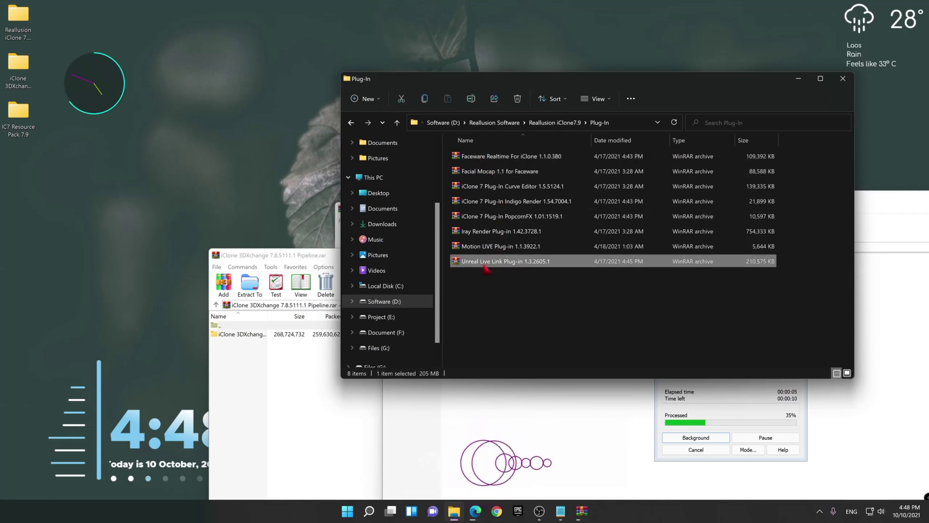
{"action": "double_click", "coordinate": [487, 264]}
{"action": "left_click_drag", "start_coordinate": [511, 255], "coordinate": [572, 207]}
{"action": "left_click", "coordinate": [314, 231]}
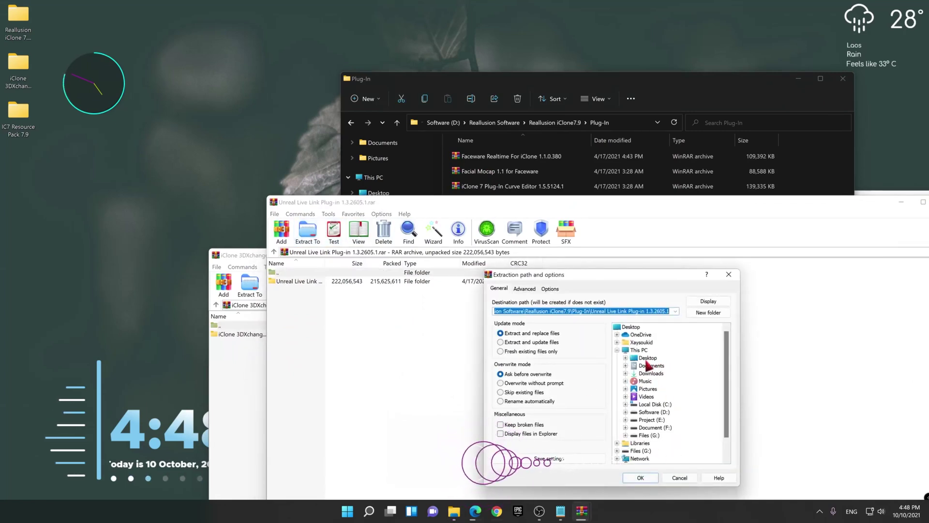
{"action": "left_click", "coordinate": [648, 358]}
{"action": "left_click", "coordinate": [642, 478]}
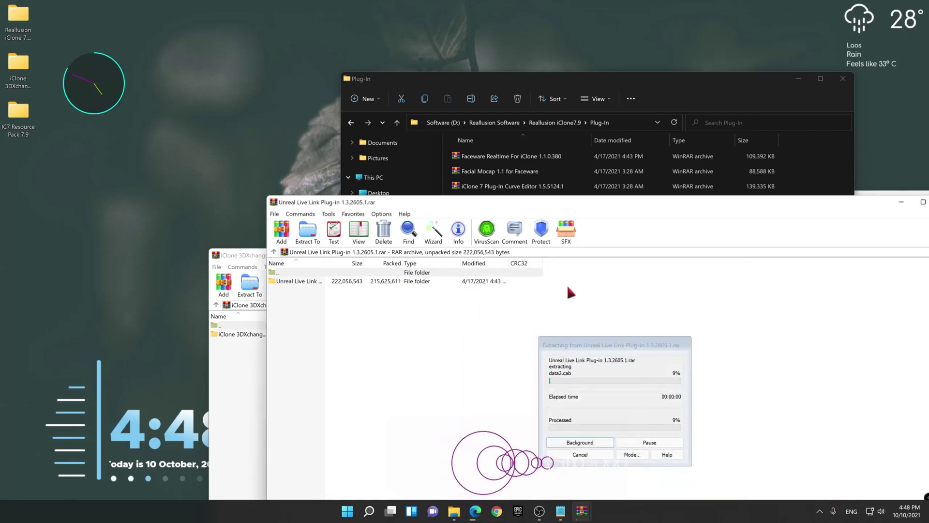
Step: Extract the Motion LIVE Plug-in 1.1.3922.1 archive from the Plug-In folder to the Desktop
{"action": "left_click", "coordinate": [506, 97]}
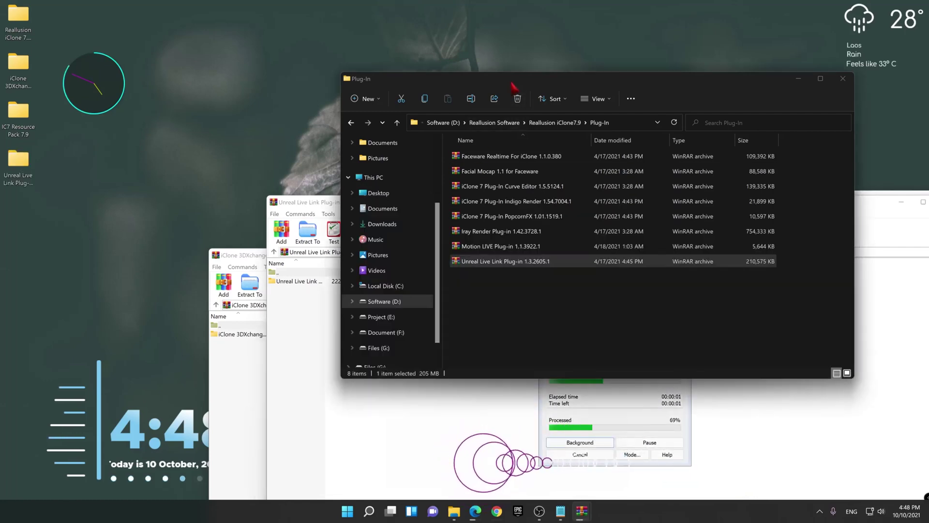
{"action": "left_click", "coordinate": [479, 248]}
{"action": "double_click", "coordinate": [481, 248]}
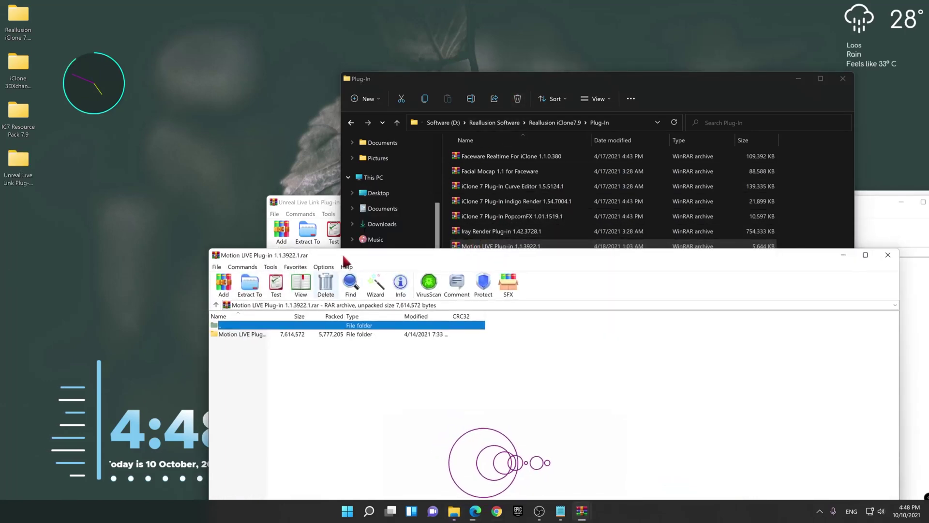
{"action": "left_click", "coordinate": [329, 259]}
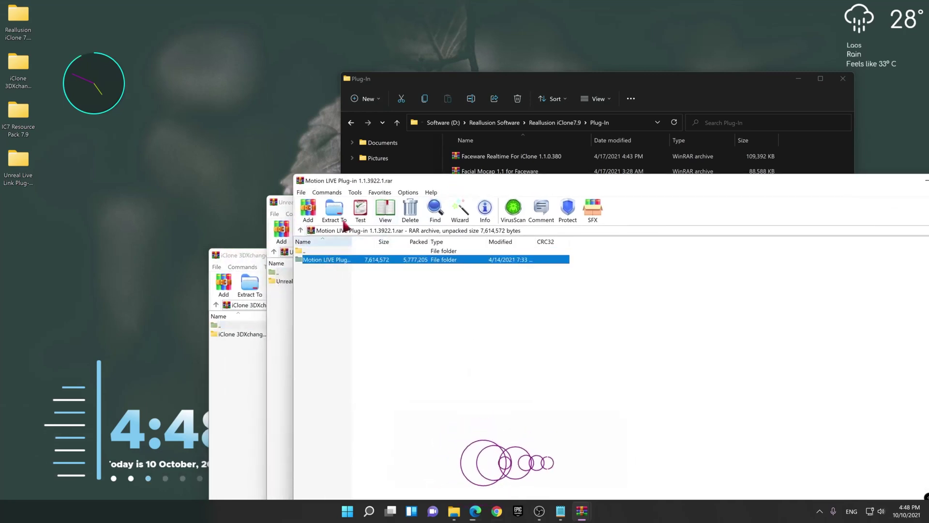
{"action": "left_click", "coordinate": [334, 210]}
{"action": "left_click", "coordinate": [675, 336]}
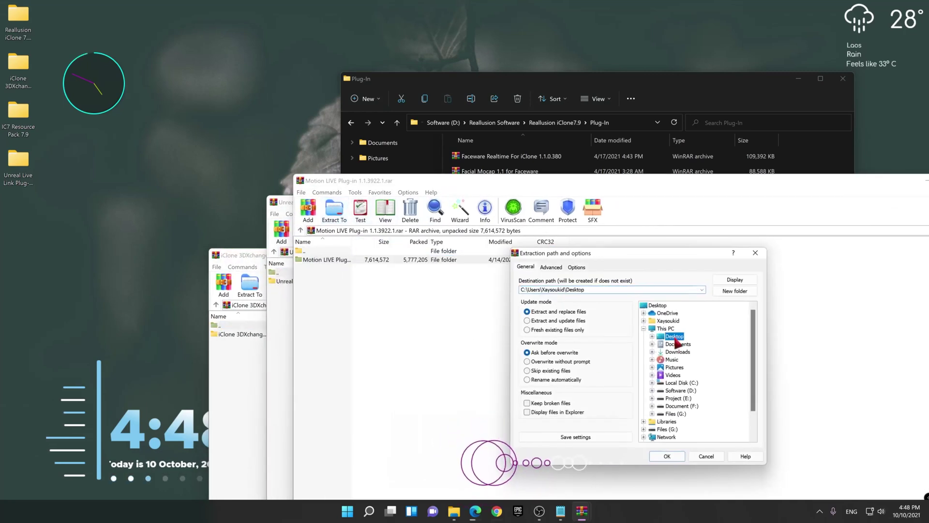
{"action": "left_click", "coordinate": [675, 454]}
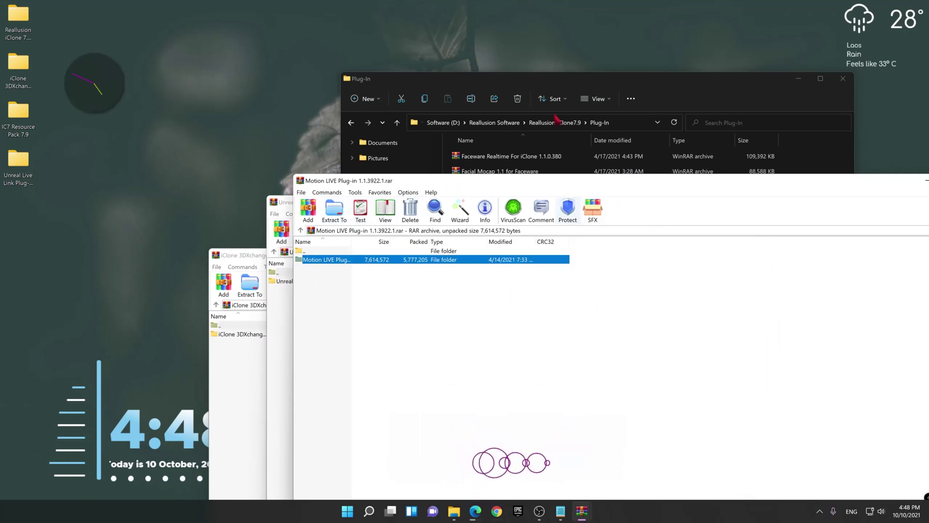
Step: Extract the iClone 7 Plug-In Curve Editor 1.5.5124.1 archive from the Plug-In folder to the Desktop
{"action": "left_click", "coordinate": [559, 86]}
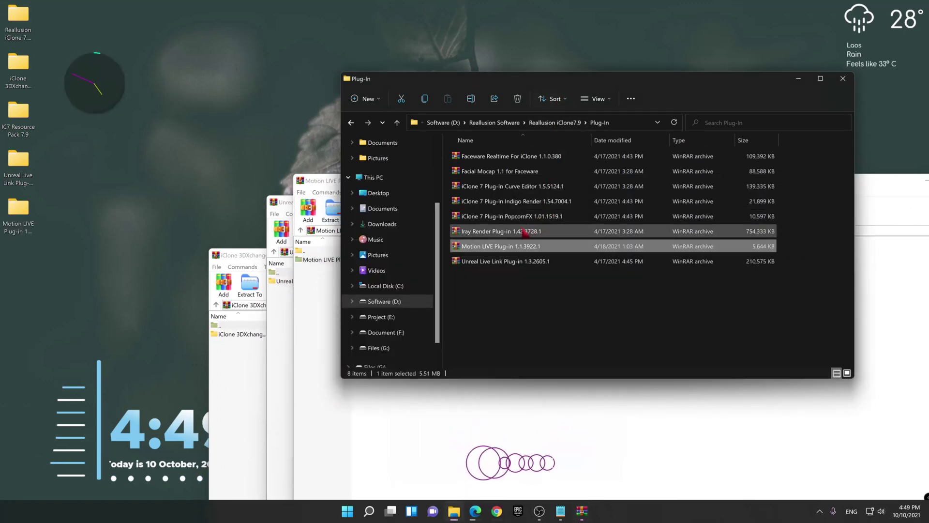
{"action": "left_click", "coordinate": [484, 231]}
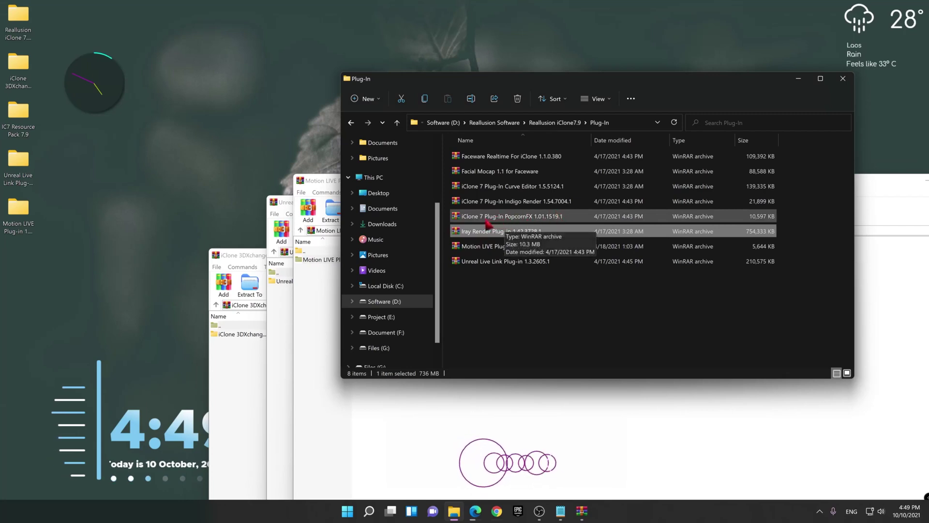
{"action": "left_click", "coordinate": [485, 219]}
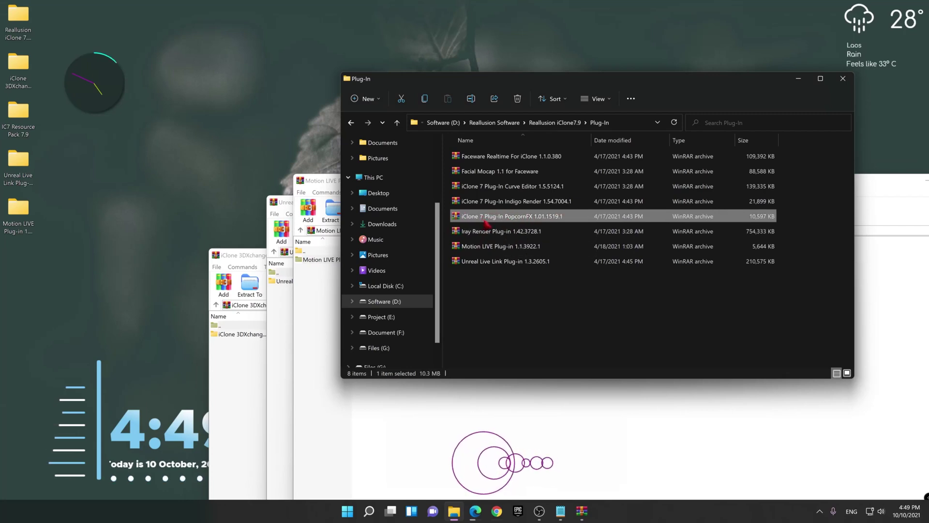
{"action": "left_click", "coordinate": [495, 202]}
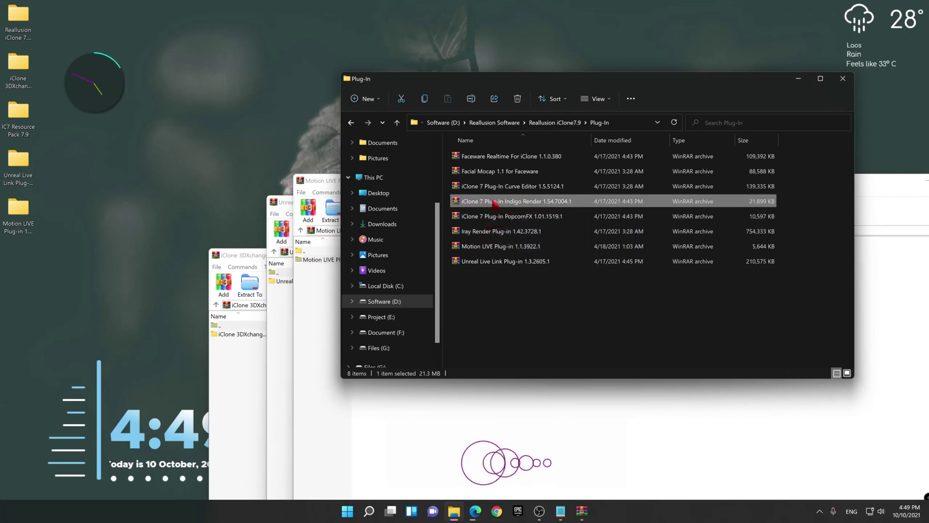
{"action": "double_click", "coordinate": [493, 188]}
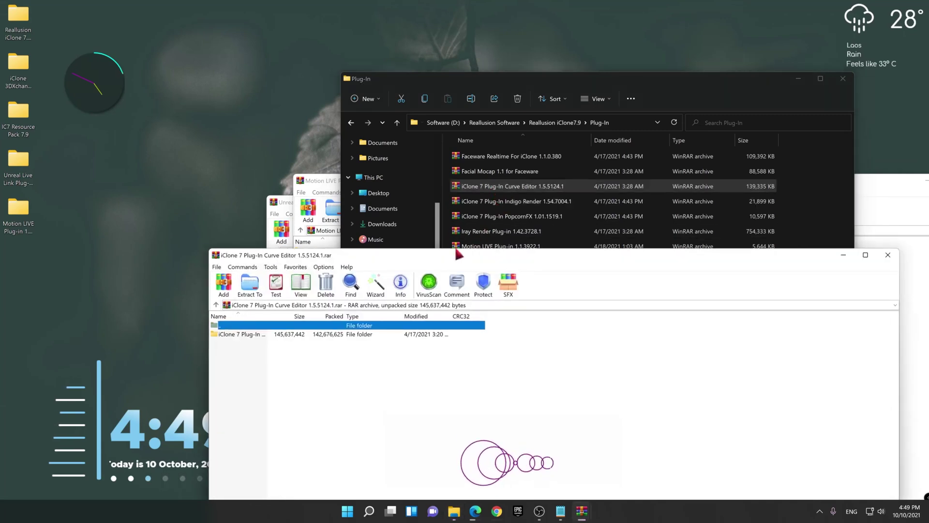
{"action": "left_click", "coordinate": [249, 287]}
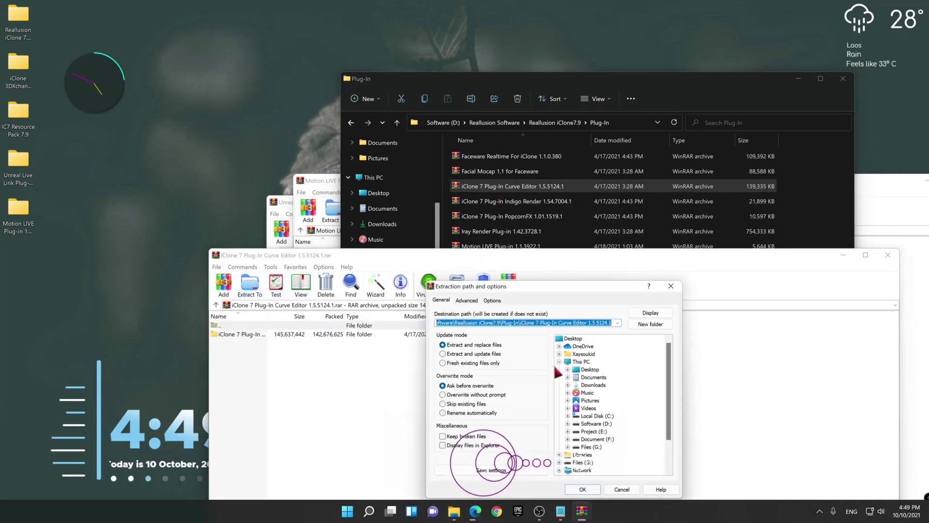
{"action": "left_click", "coordinate": [589, 370]}
{"action": "left_click", "coordinate": [595, 490]}
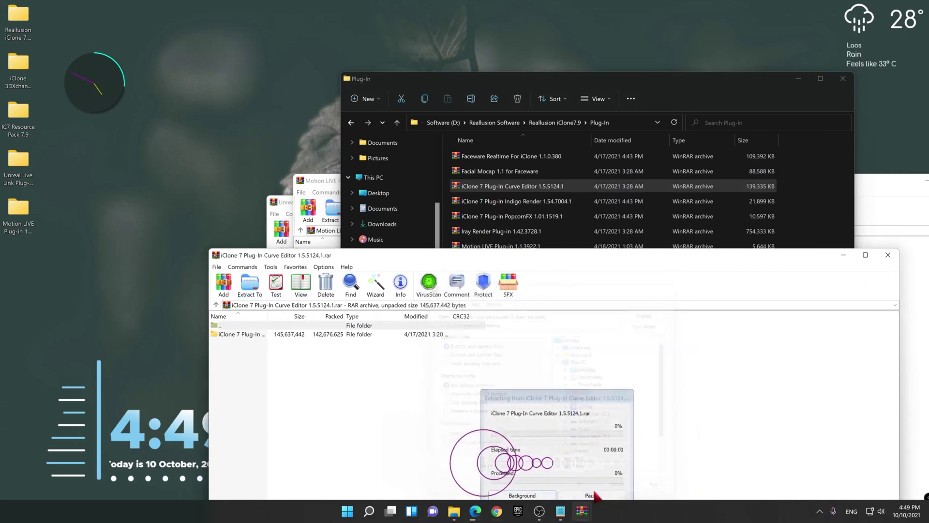
Step: Look over the remaining plug-in archives, and open the Proflie folder inside Reallusion iClone7.9
{"action": "left_click", "coordinate": [527, 88]}
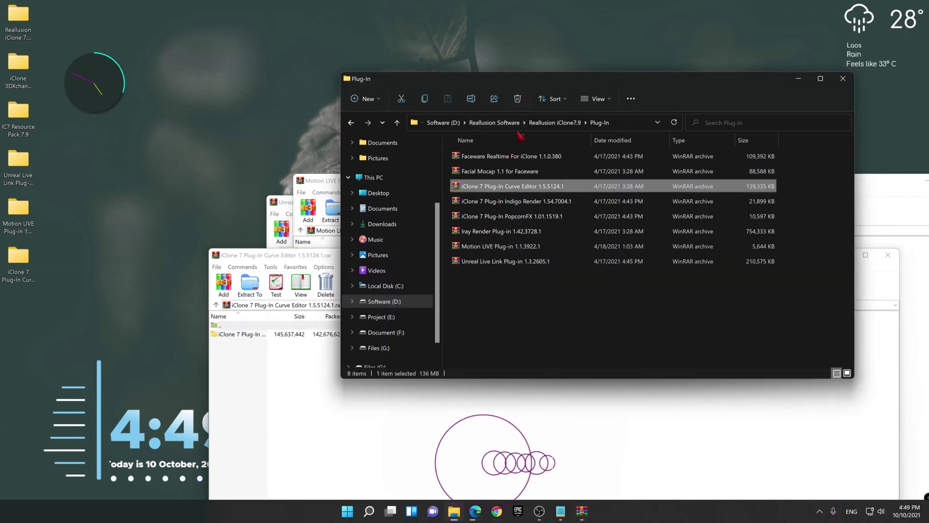
{"action": "left_click", "coordinate": [489, 174]}
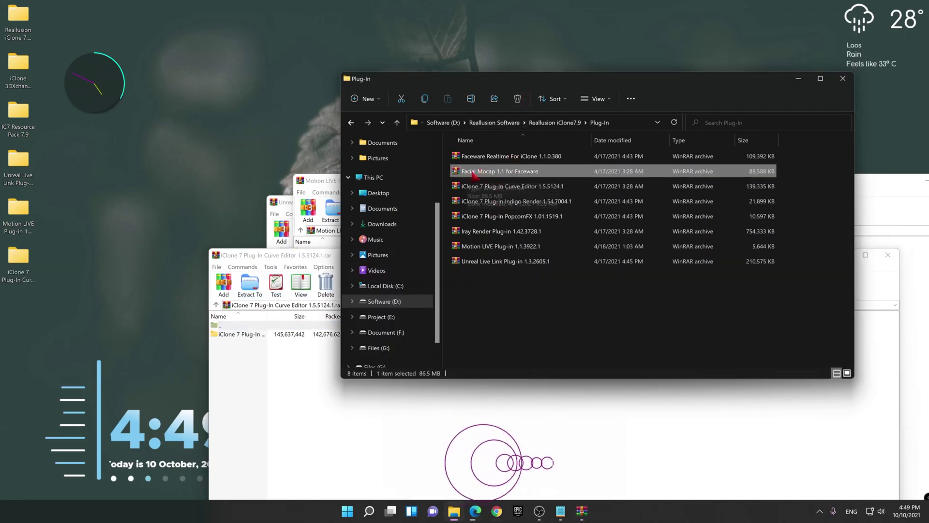
{"action": "left_click", "coordinate": [486, 159]}
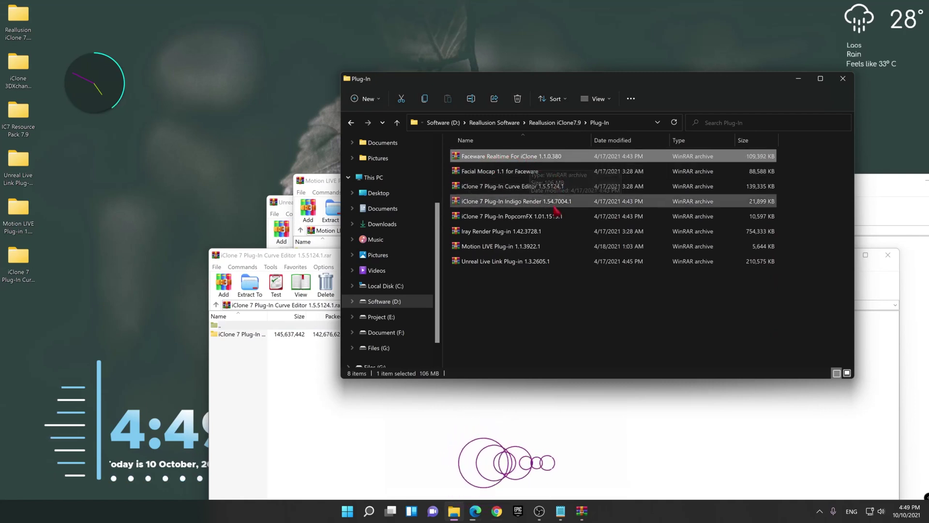
{"action": "key", "text": "alt+Up"}
{"action": "left_click", "coordinate": [472, 172]}
{"action": "double_click", "coordinate": [472, 172]}
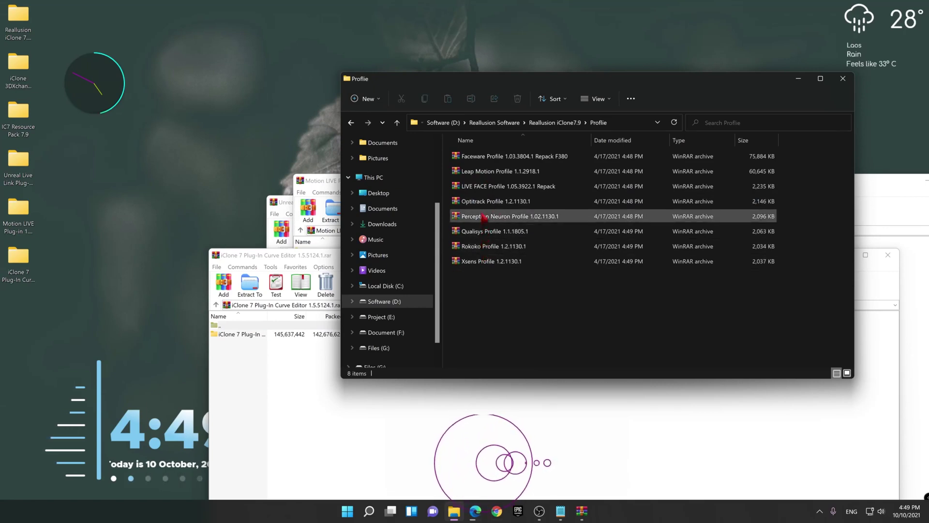
Step: Extract the Leap Motion Profile 1.1.2918.1 archive from the Proflie folder to the Desktop
{"action": "left_click", "coordinate": [479, 190]}
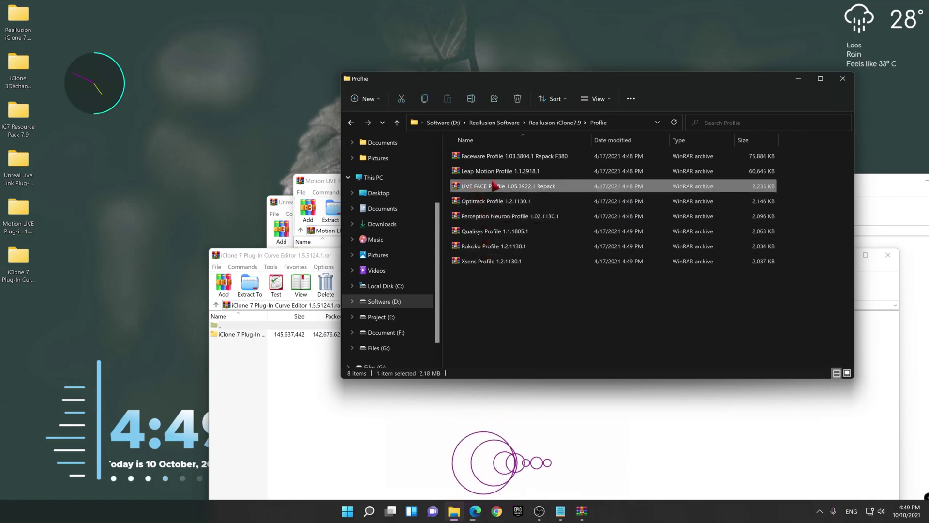
{"action": "left_click", "coordinate": [488, 174]}
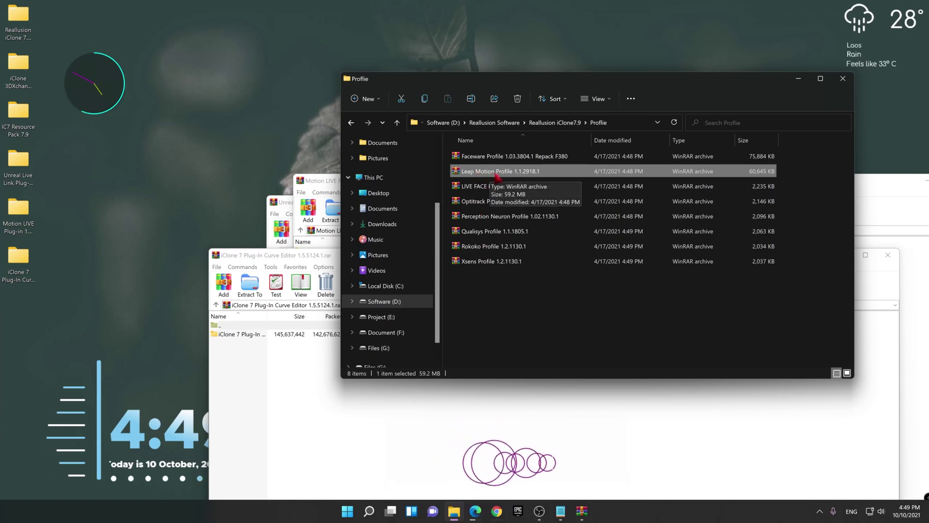
{"action": "double_click", "coordinate": [496, 173]}
{"action": "left_click", "coordinate": [255, 338]}
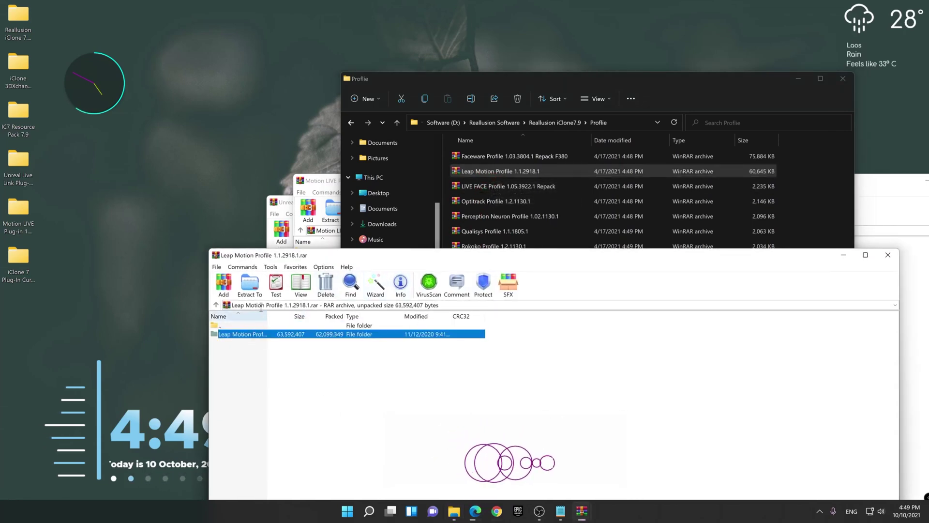
{"action": "left_click", "coordinate": [250, 285]}
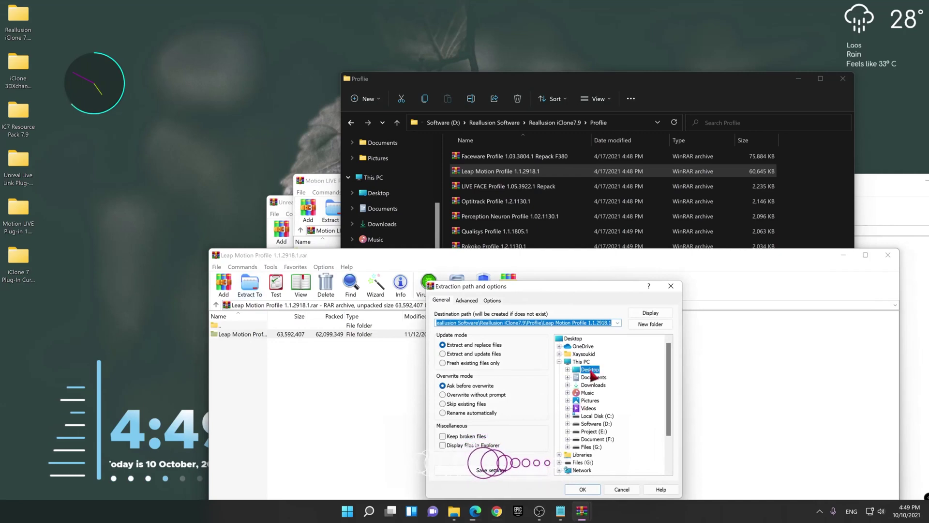
{"action": "left_click", "coordinate": [586, 490]}
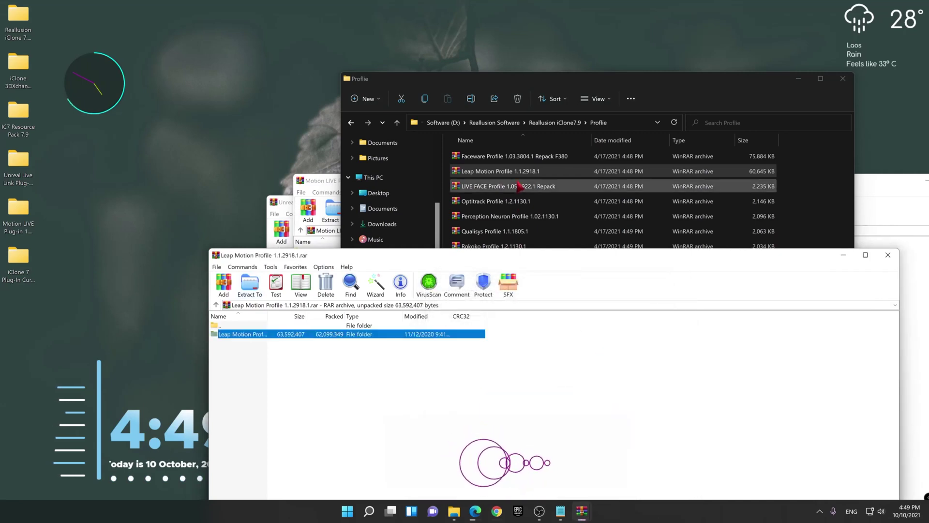
Step: Look through the other motion capture profile archives and the contents of the iClone Plug-In folder
{"action": "left_click", "coordinate": [536, 88]}
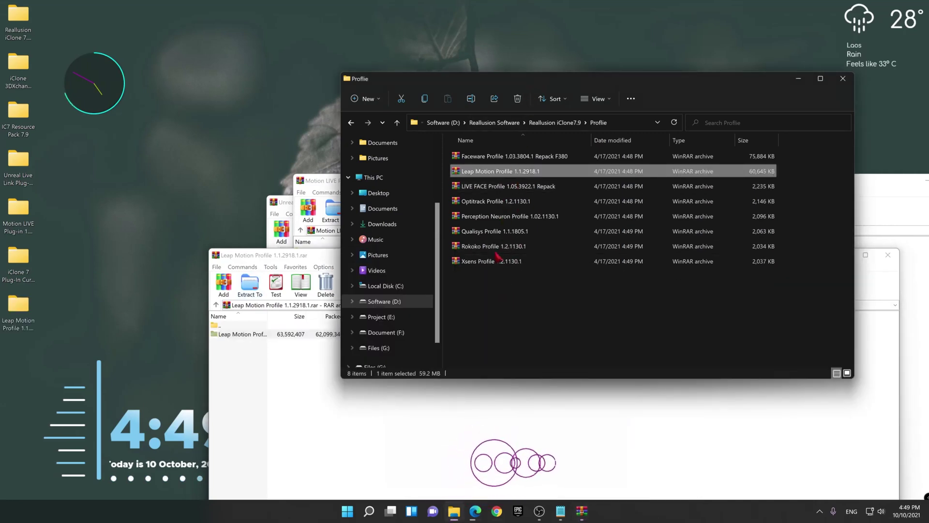
{"action": "left_click", "coordinate": [479, 188]}
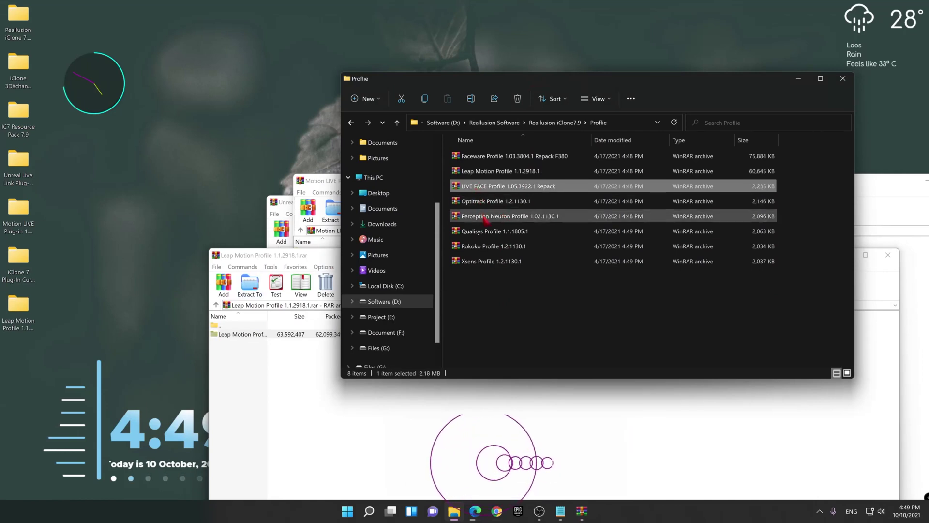
{"action": "left_click", "coordinate": [488, 231]}
{"action": "left_click", "coordinate": [494, 248]}
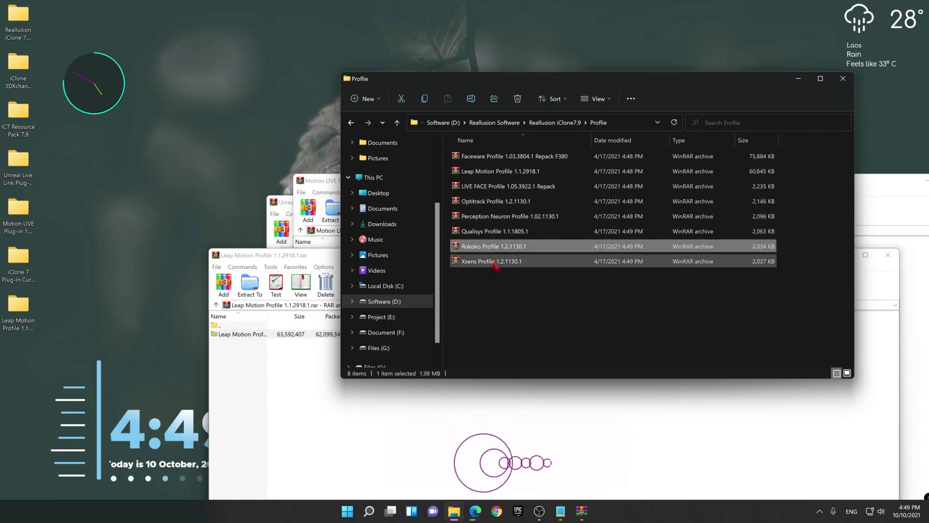
{"action": "left_click", "coordinate": [495, 262]}
{"action": "key", "text": "alt+Up"}
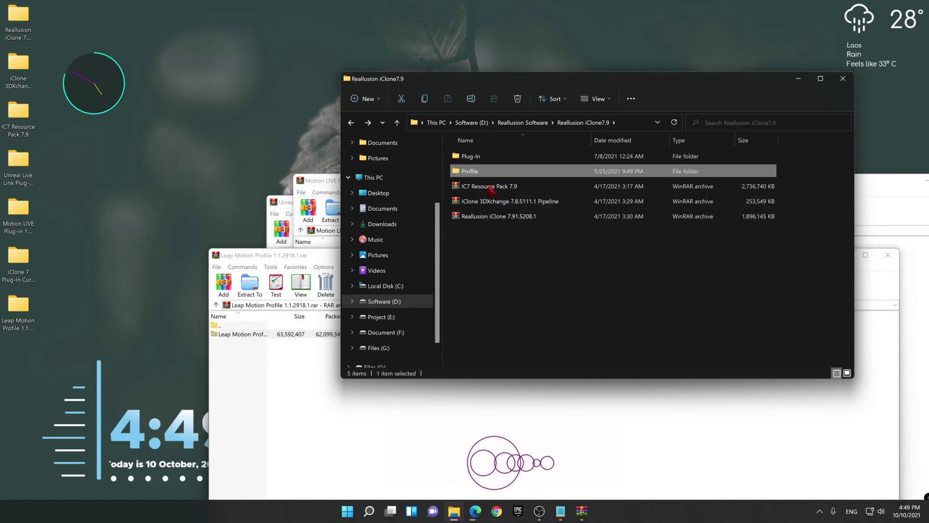
{"action": "double_click", "coordinate": [468, 156]}
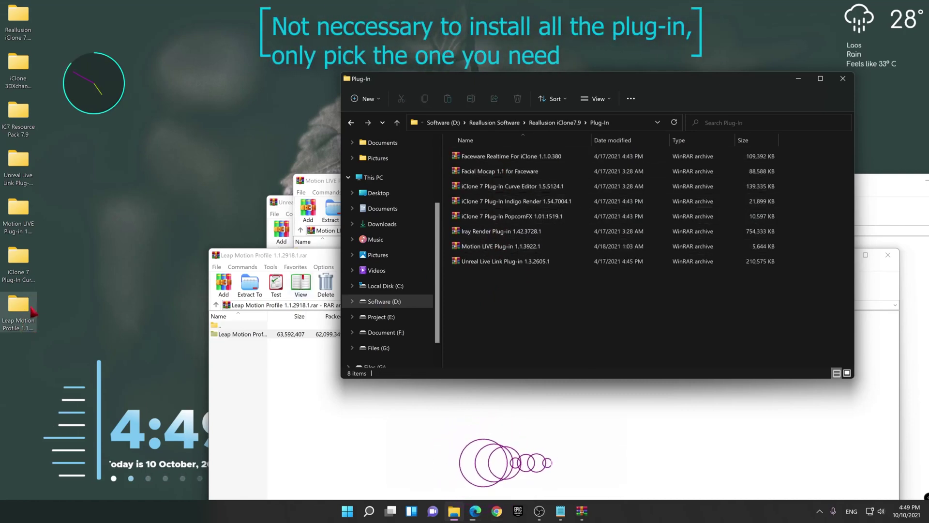
{"action": "left_click_drag", "start_coordinate": [60, 312], "coordinate": [19, 251]}
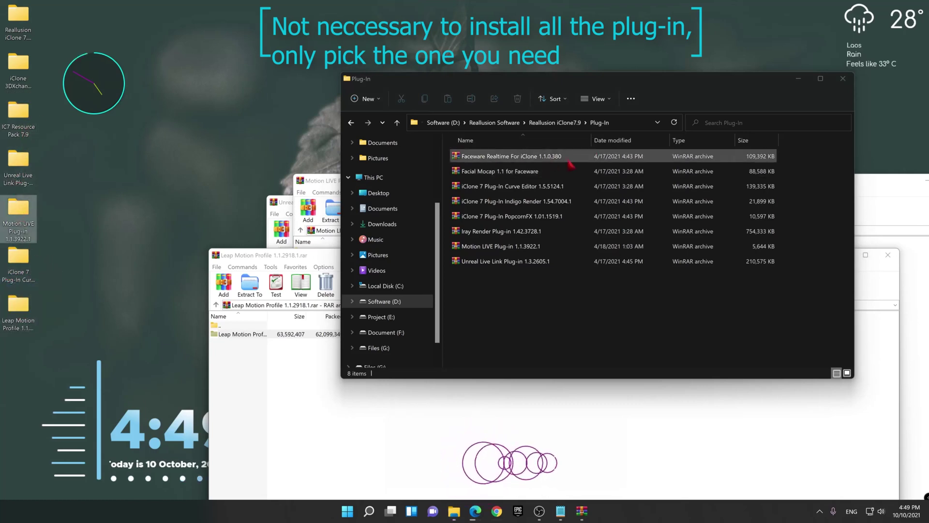
Step: Close the Plug-In folder and all open archive windows to clear the Desktop
{"action": "left_click", "coordinate": [845, 80]}
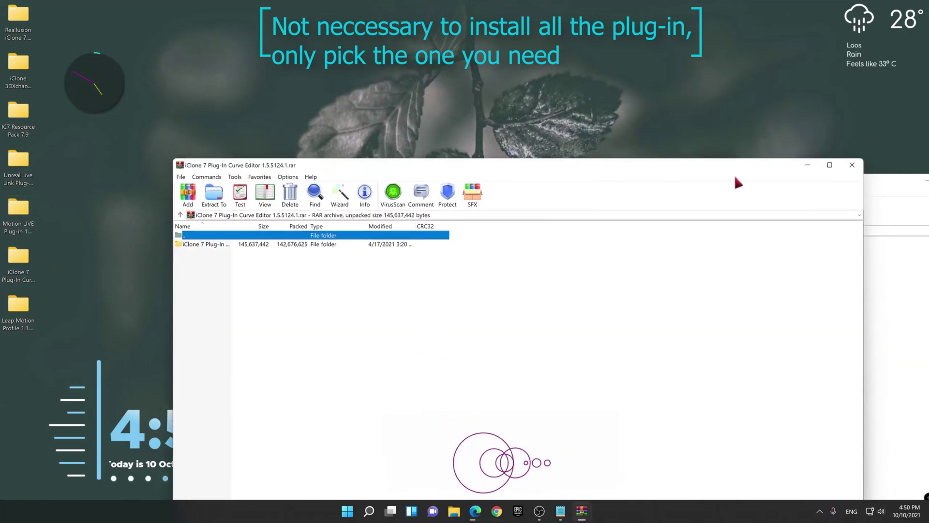
{"action": "left_click", "coordinate": [852, 165]}
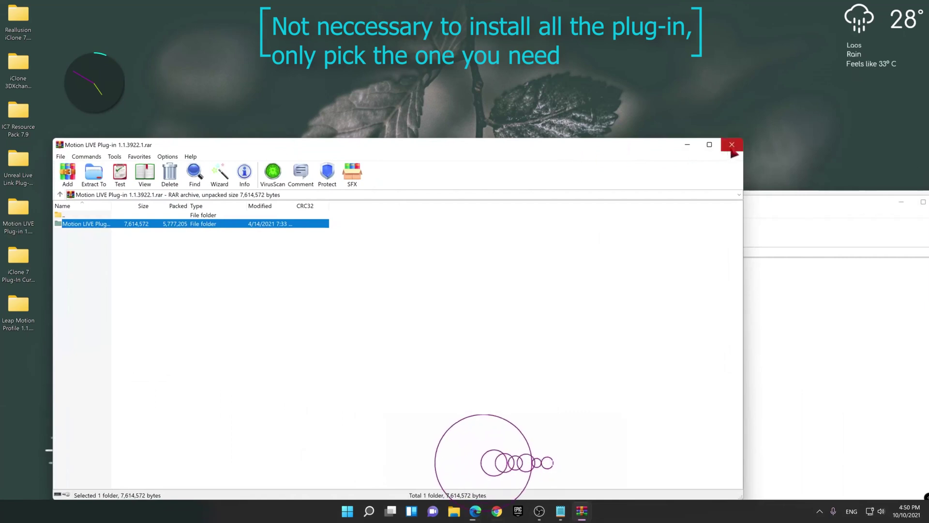
{"action": "left_click", "coordinate": [733, 149]}
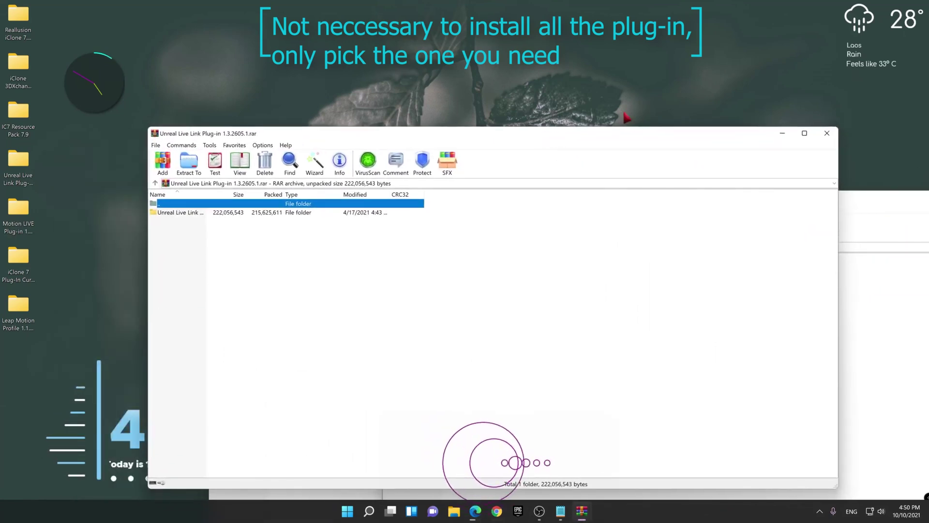
{"action": "left_click", "coordinate": [834, 132]}
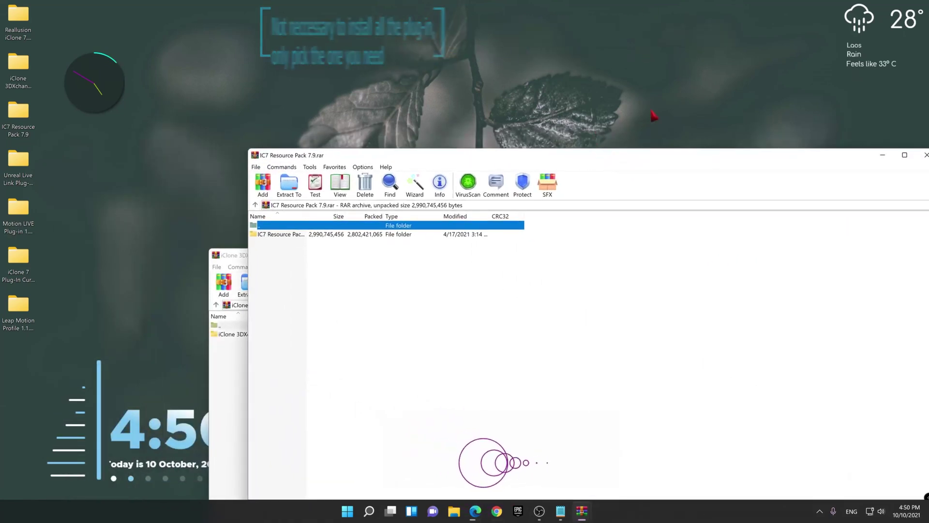
{"action": "left_click", "coordinate": [923, 154]}
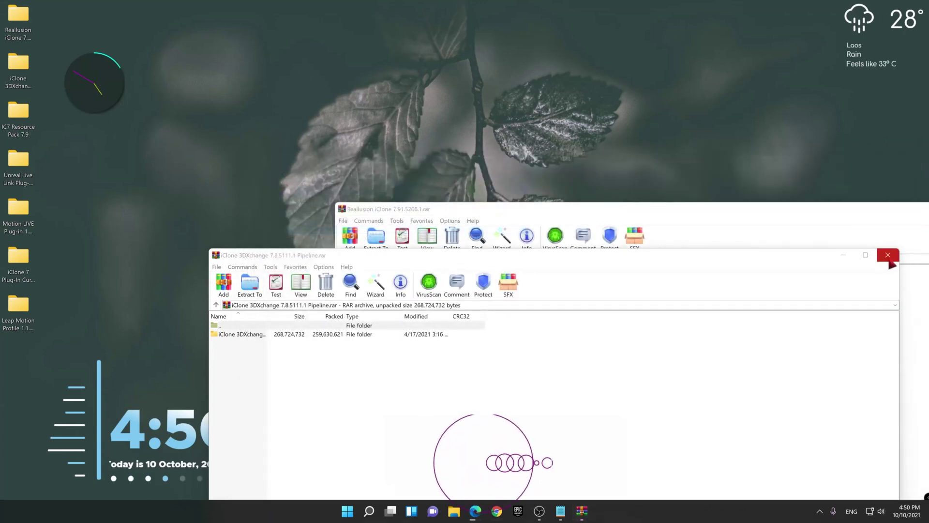
{"action": "left_click", "coordinate": [889, 258]}
{"action": "left_click", "coordinate": [793, 152]}
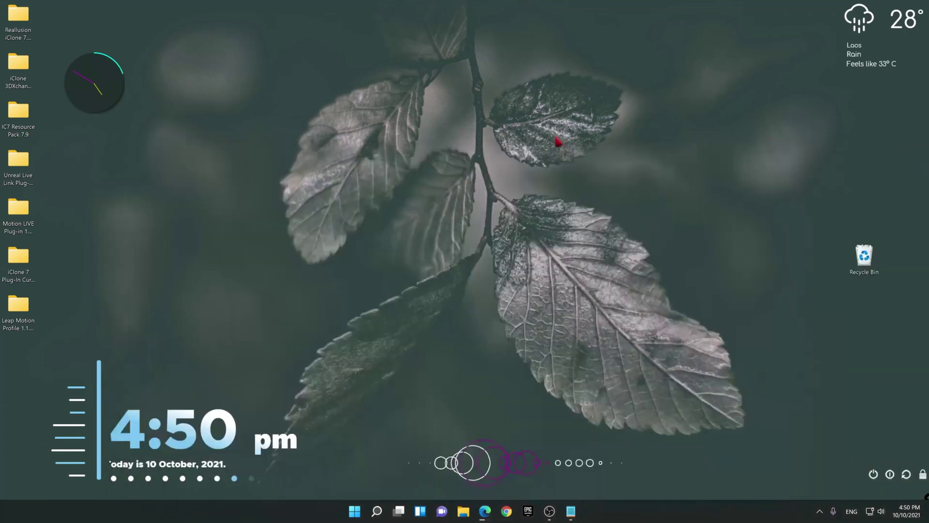
Step: Open the extracted Reallusion iClone 7.91.5208.1 folder from the Desktop
{"action": "right_click", "coordinate": [505, 129]}
{"action": "left_click", "coordinate": [261, 228]}
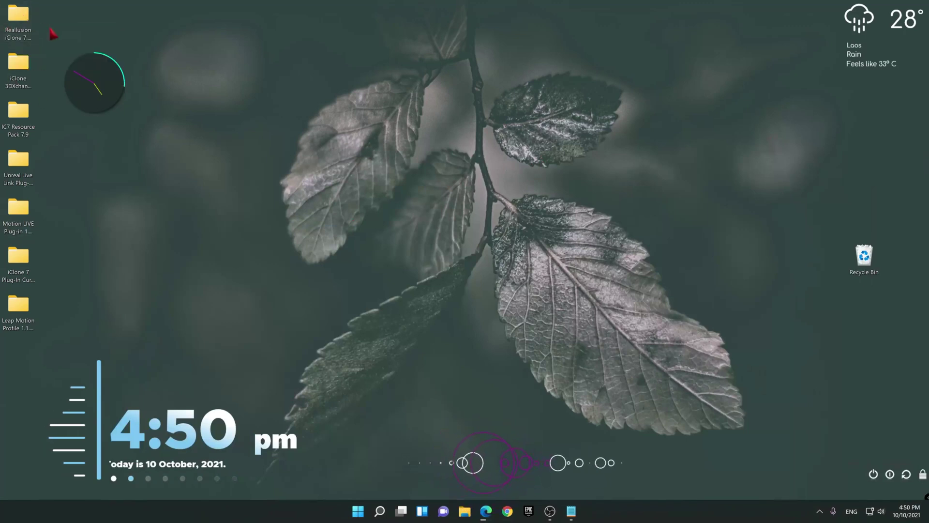
{"action": "double_click", "coordinate": [25, 26]}
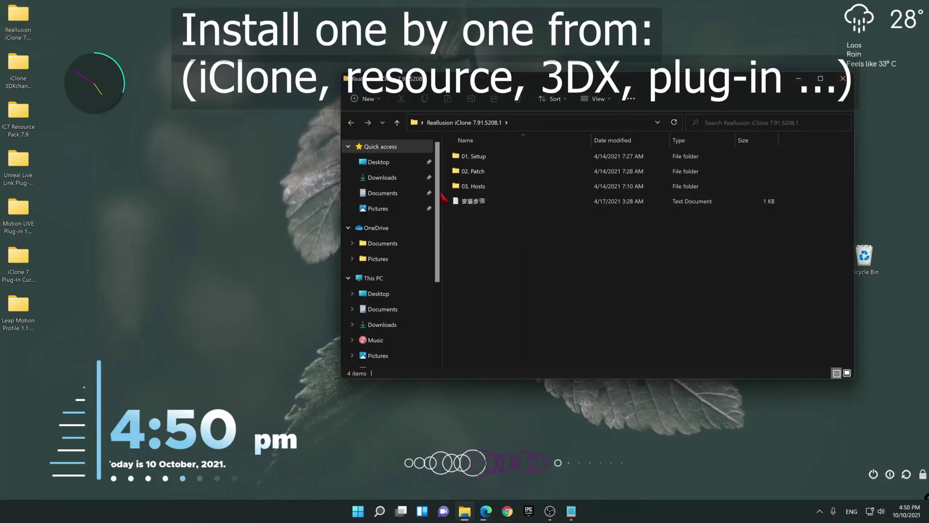
Step: Copy the serial number from the installation notes text file, read through the listed install order, and close the file
{"action": "double_click", "coordinate": [475, 201]}
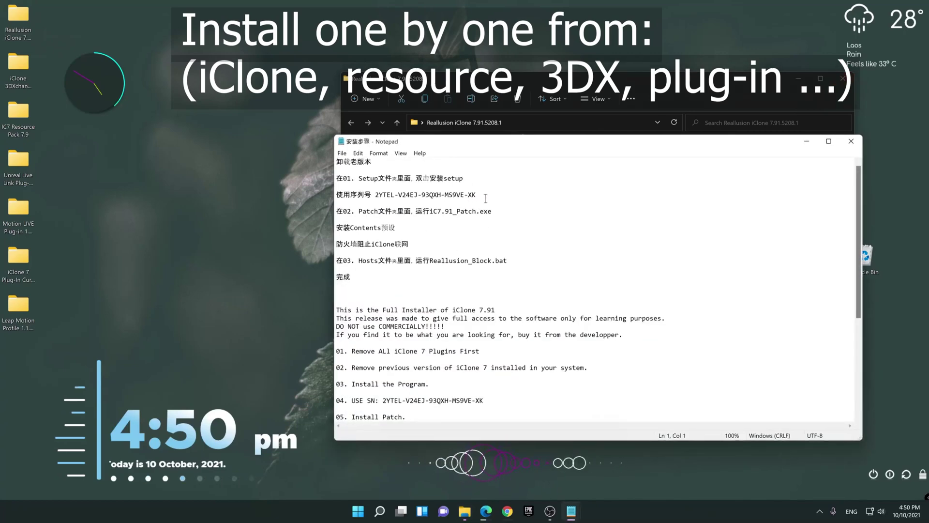
{"action": "left_click_drag", "start_coordinate": [485, 199], "coordinate": [376, 197]}
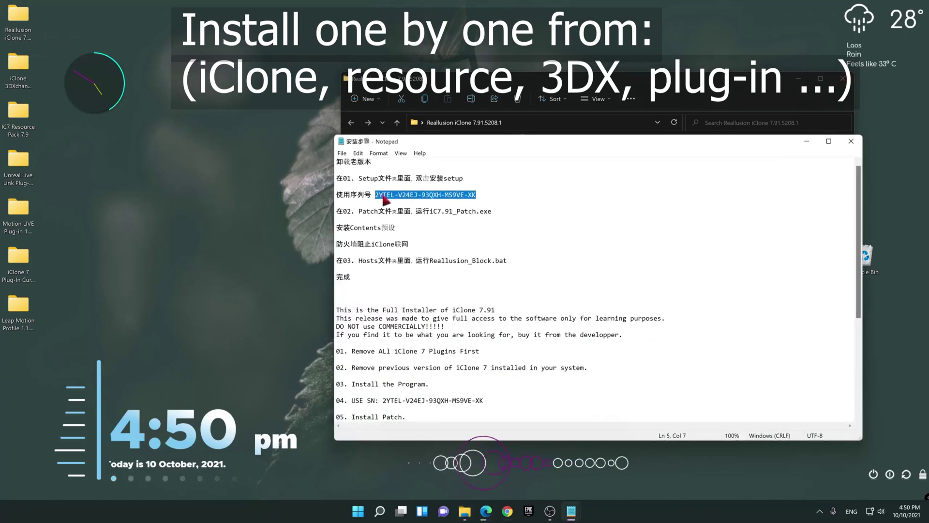
{"action": "right_click", "coordinate": [385, 199]}
{"action": "left_click", "coordinate": [411, 224]}
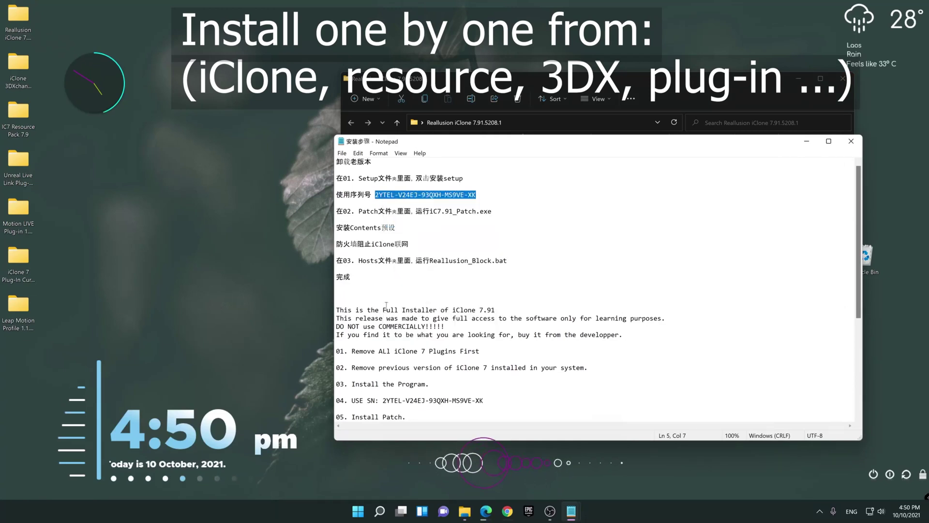
{"action": "scroll", "coordinate": [386, 305], "scroll_direction": "down", "scroll_amount": 5}
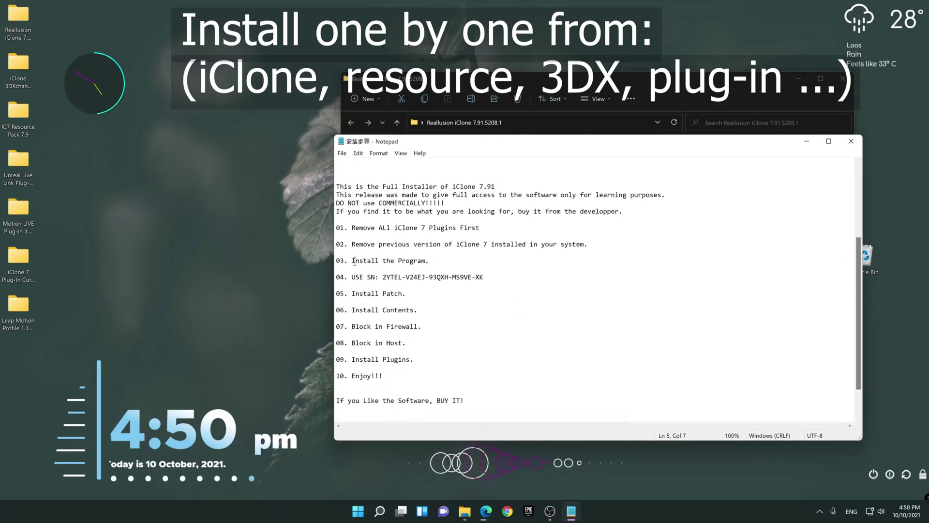
{"action": "left_click_drag", "start_coordinate": [355, 262], "coordinate": [411, 262]}
{"action": "left_click_drag", "start_coordinate": [354, 277], "coordinate": [425, 318]}
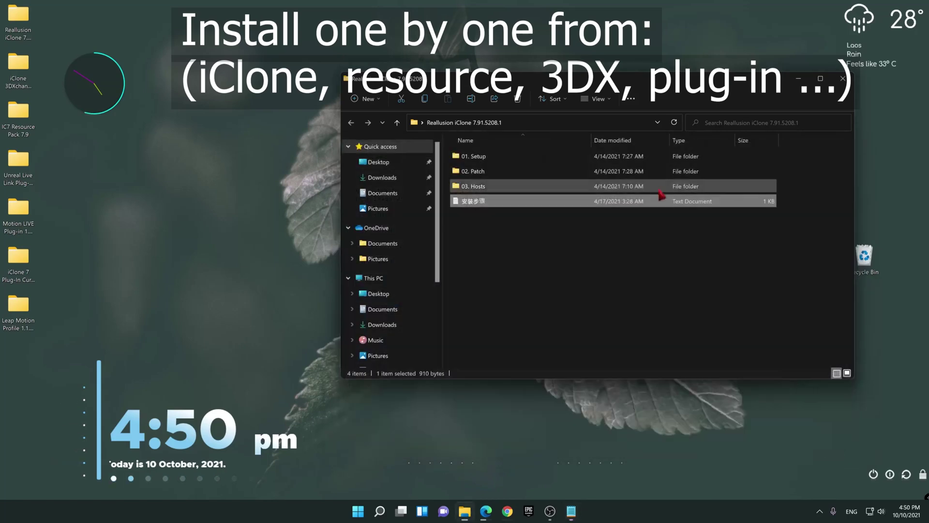
{"action": "left_click", "coordinate": [851, 141]}
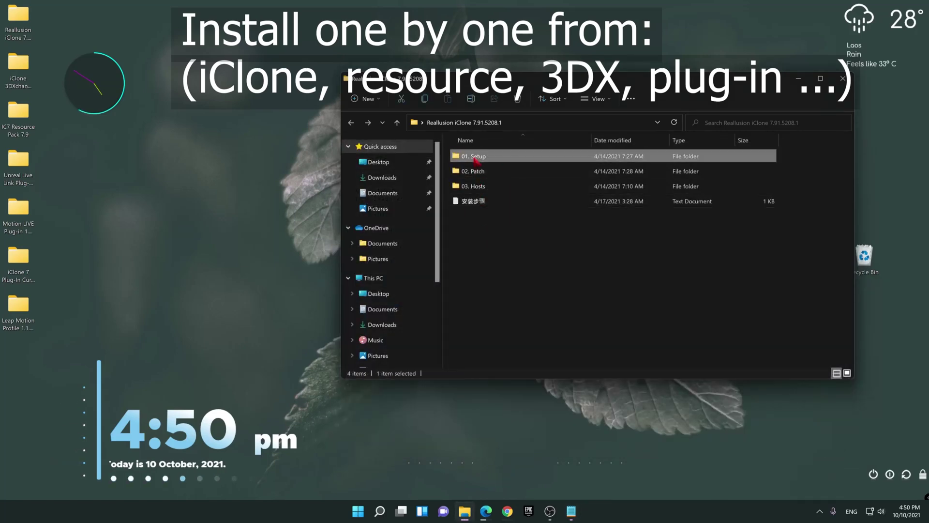
Step: Run the setup application from the 01. Setup folder and accept the iClone v7.91 license agreement
{"action": "double_click", "coordinate": [474, 155]}
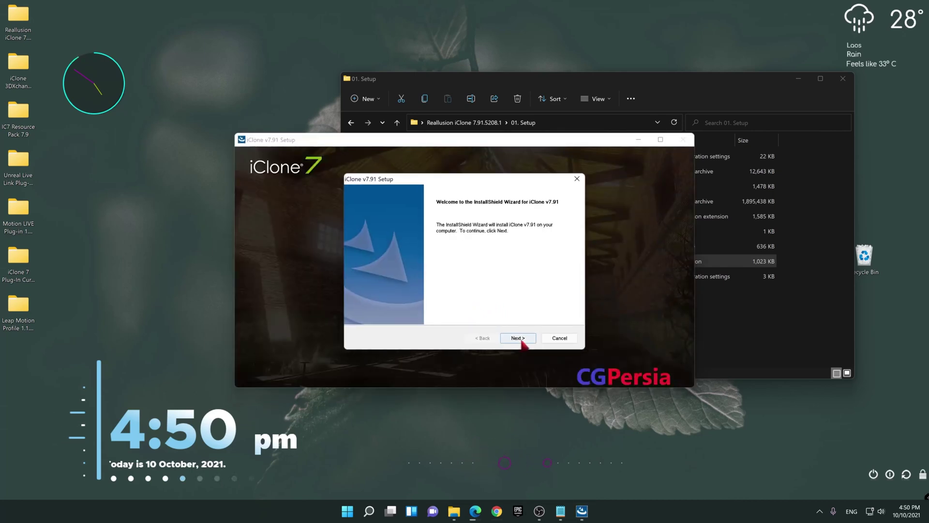
{"action": "left_click", "coordinate": [518, 339]}
{"action": "left_click", "coordinate": [399, 304]}
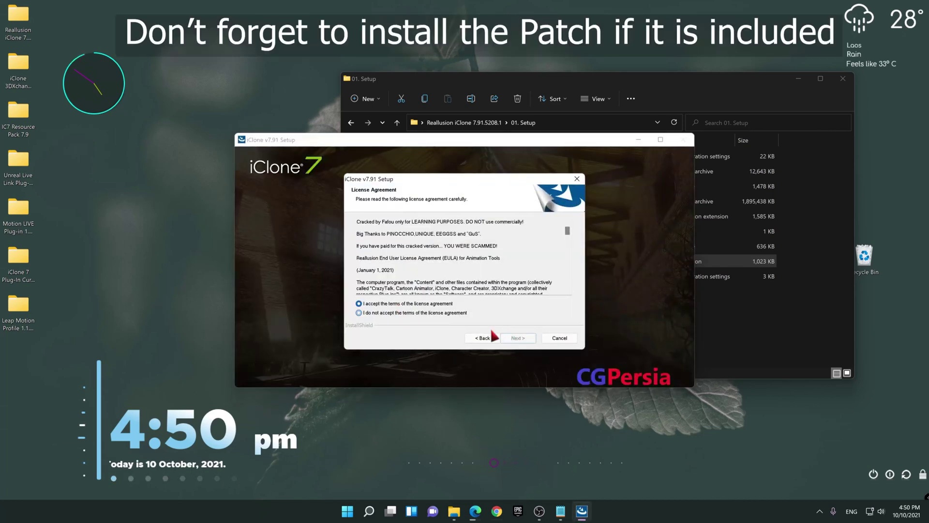
{"action": "left_click", "coordinate": [518, 338]}
Step: Paste the copied serial number into the Serial Number field of the Customer Information page and continue
{"action": "left_click", "coordinate": [384, 328]}
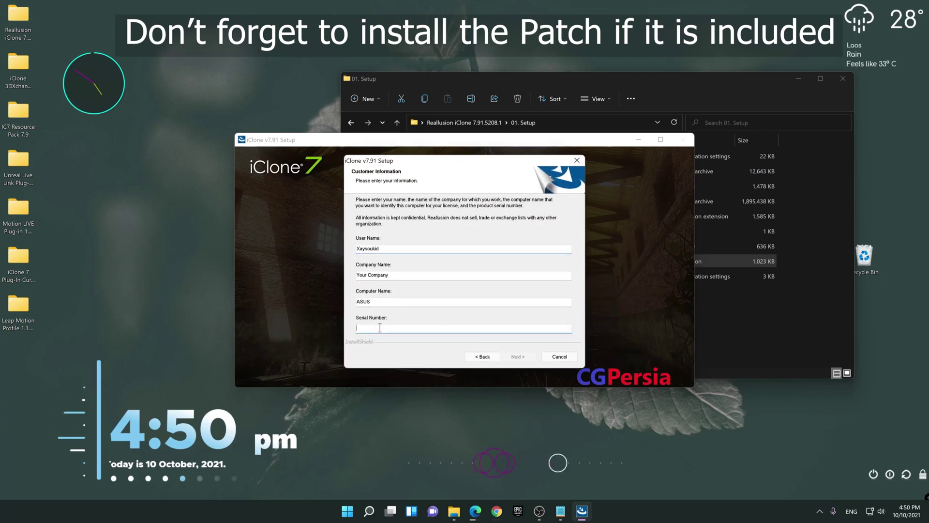
{"action": "right_click", "coordinate": [388, 328]}
{"action": "left_click", "coordinate": [416, 368]}
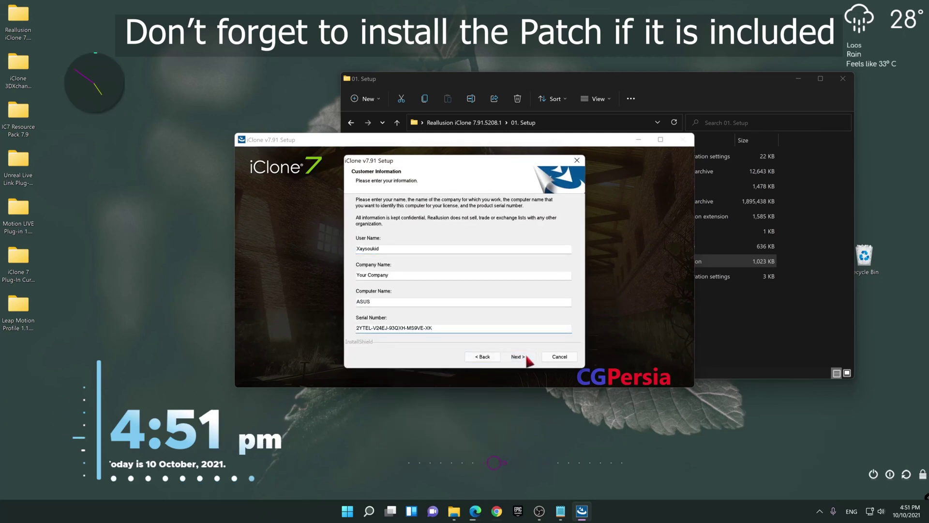
{"action": "left_click", "coordinate": [524, 357]}
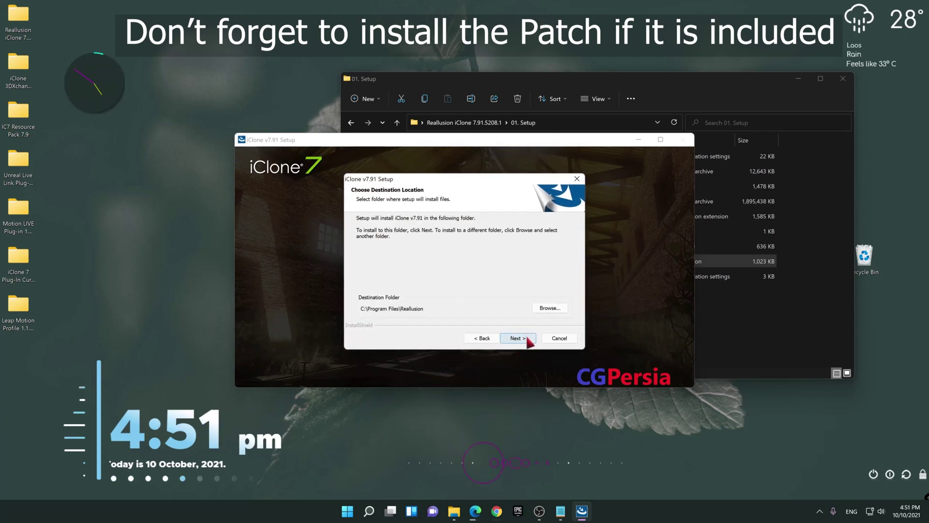
Step: Accept the destination C:\Program Files\Reallusion, High Quality (2048x2048) textures and the iClone 7 program folder to start the installation
{"action": "left_click", "coordinate": [518, 338]}
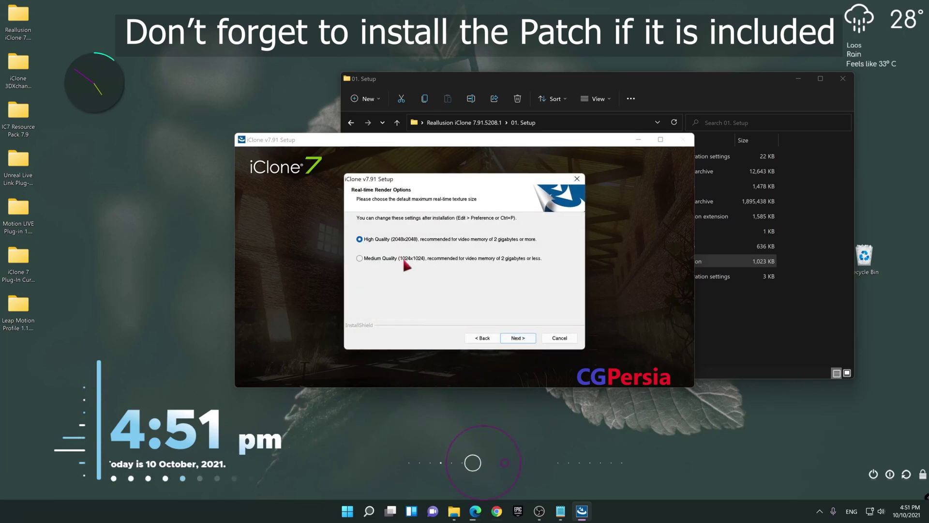
{"action": "left_click", "coordinate": [517, 338]}
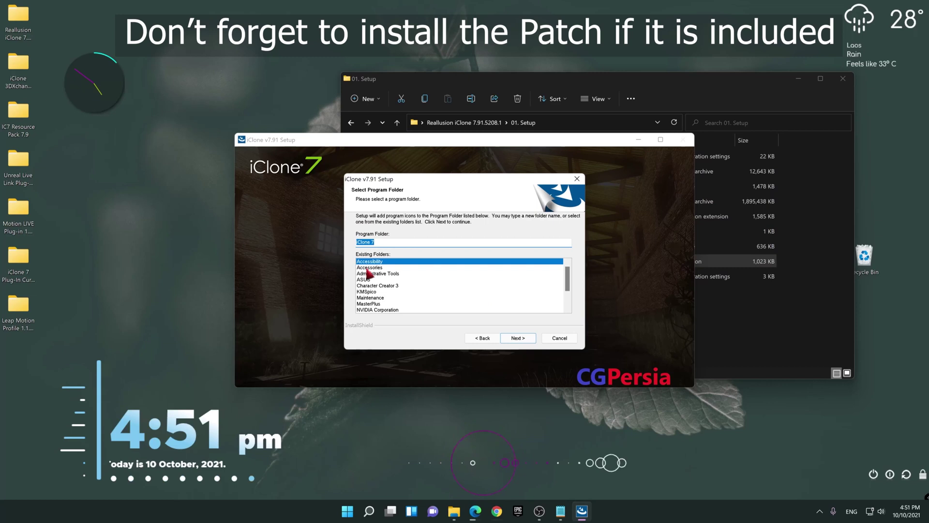
{"action": "left_click", "coordinate": [518, 337]}
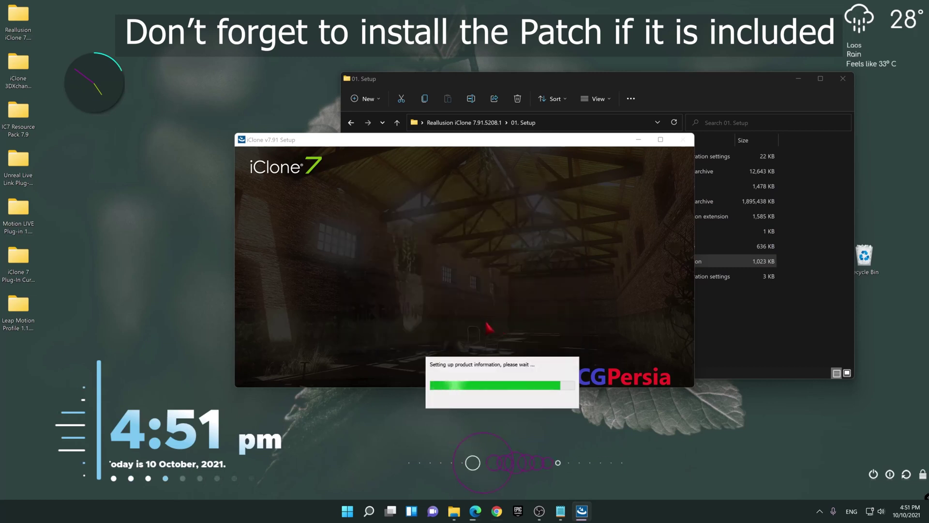
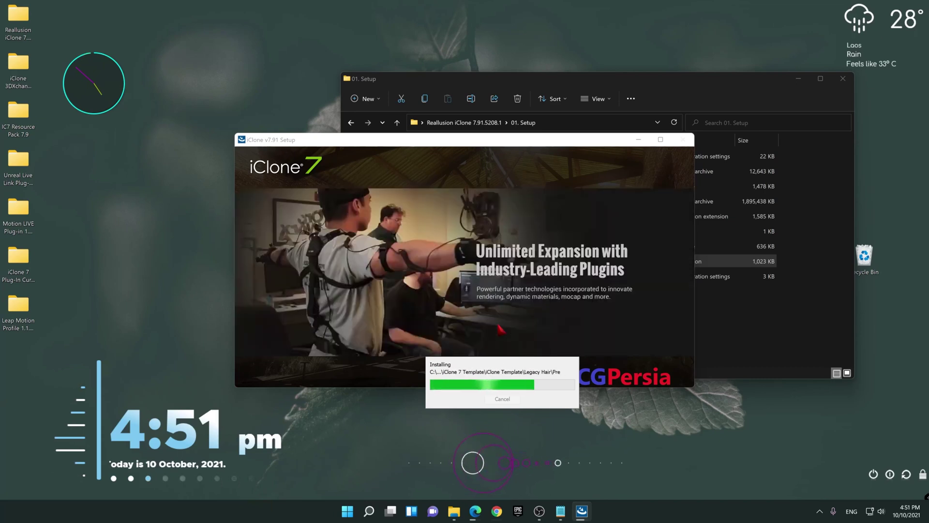
{"action": "left_click", "coordinate": [91, 92]}
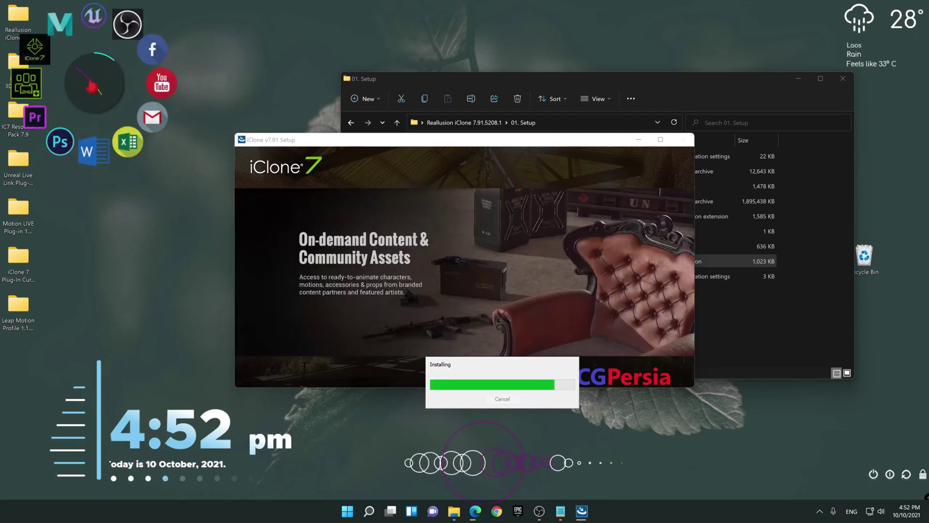
{"action": "left_click", "coordinate": [91, 87]}
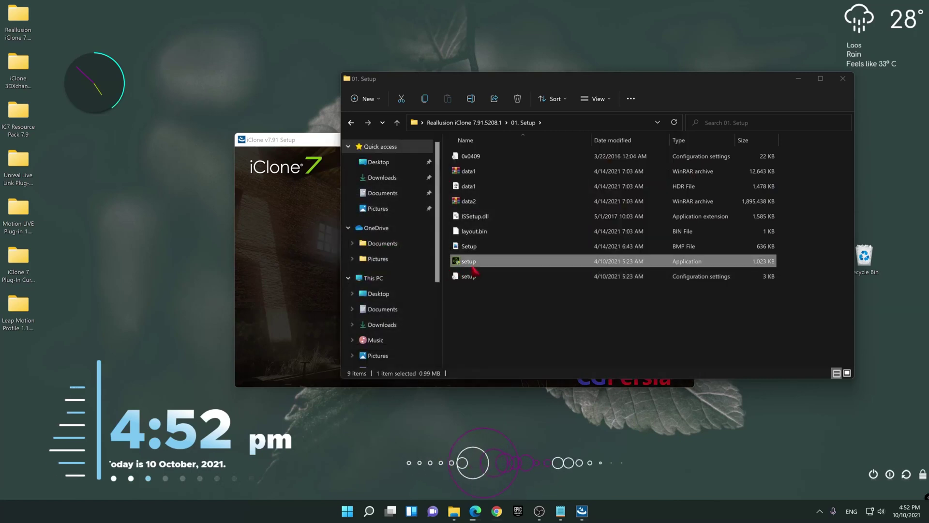
Step: Finish the iClone setup with the Readme option turned off, and move the iClone v7.91 shortcut away from the desktop folders
{"action": "left_click", "coordinate": [798, 78]}
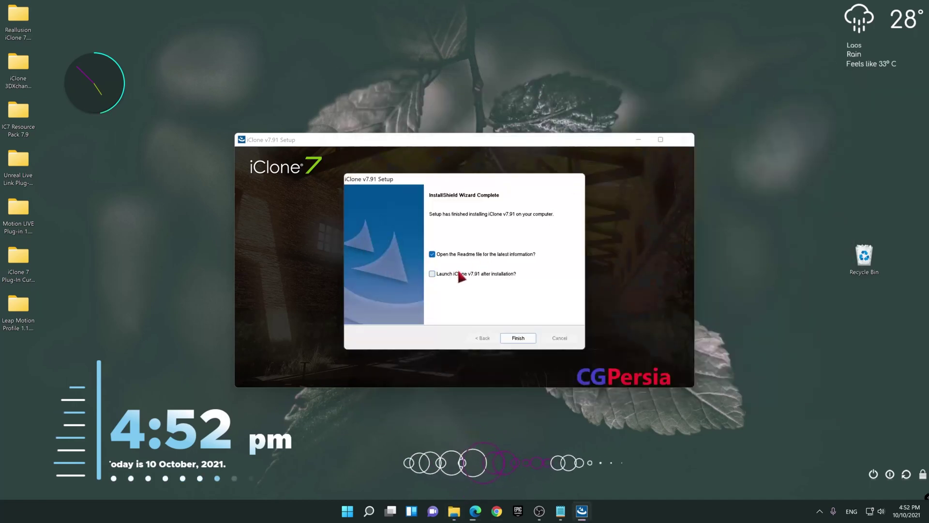
{"action": "left_click", "coordinate": [440, 254]}
{"action": "left_click", "coordinate": [518, 338]}
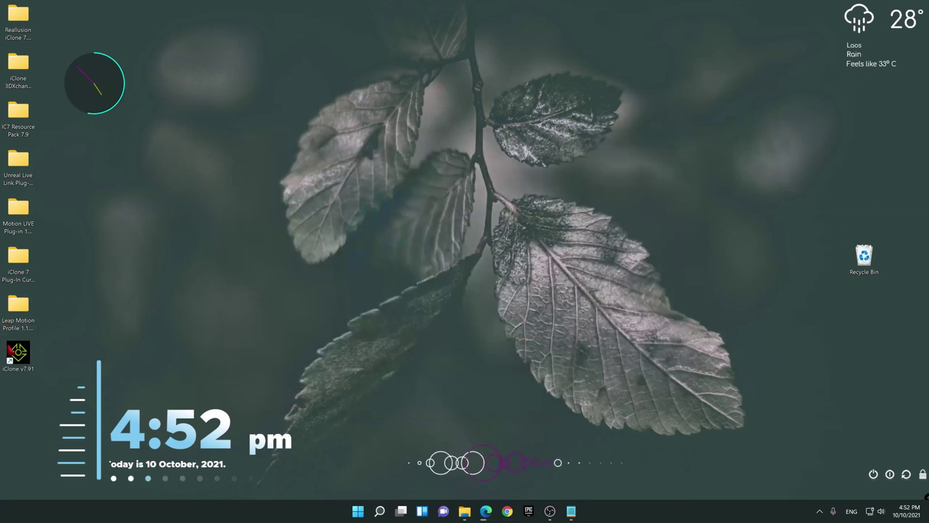
{"action": "left_click_drag", "start_coordinate": [11, 350], "coordinate": [159, 305]}
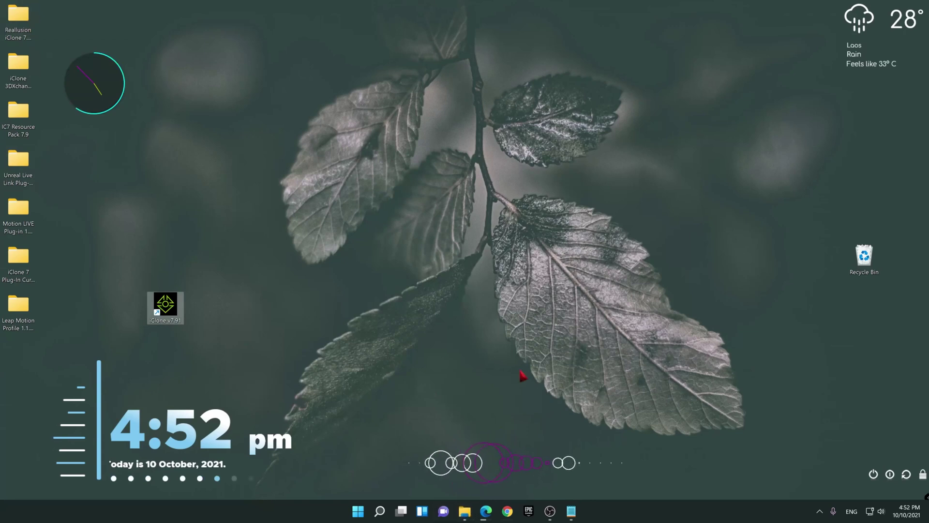
Step: Run iC7.91_Patch from the 02. Patch folder and complete the patch setup wizard
{"action": "left_click", "coordinate": [470, 466]}
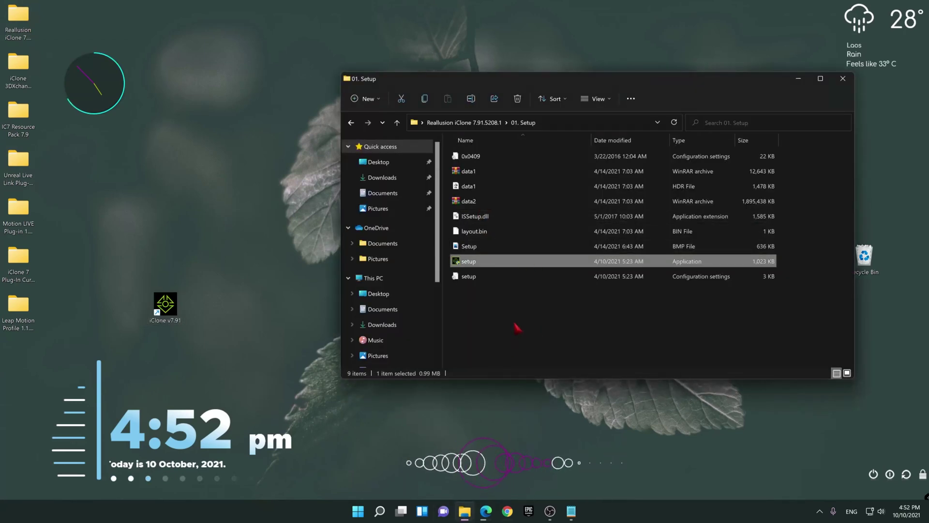
{"action": "key", "text": "BackSpace"}
{"action": "double_click", "coordinate": [481, 175]}
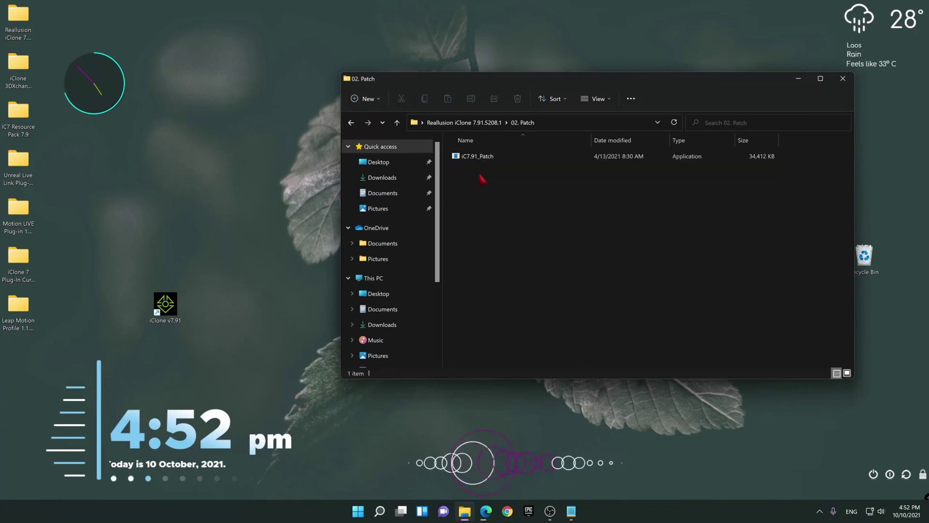
{"action": "double_click", "coordinate": [483, 163]}
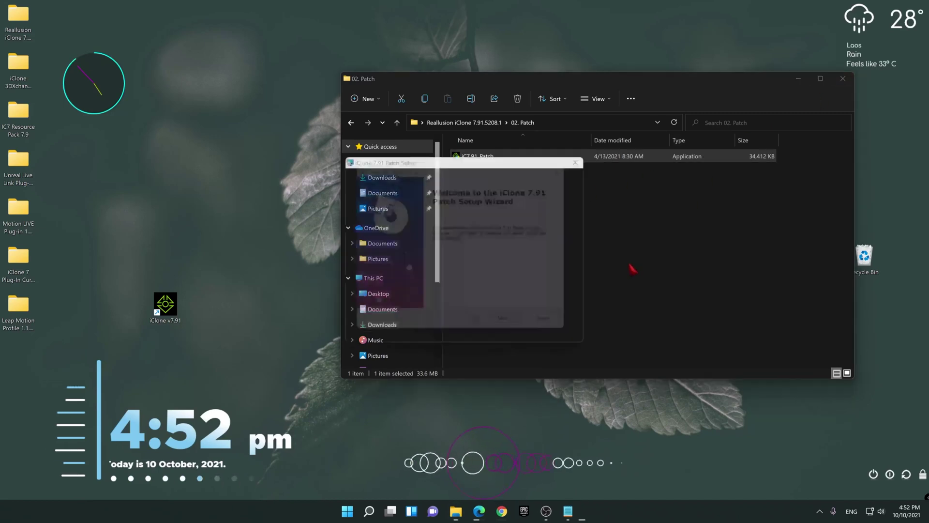
{"action": "left_click", "coordinate": [526, 332]}
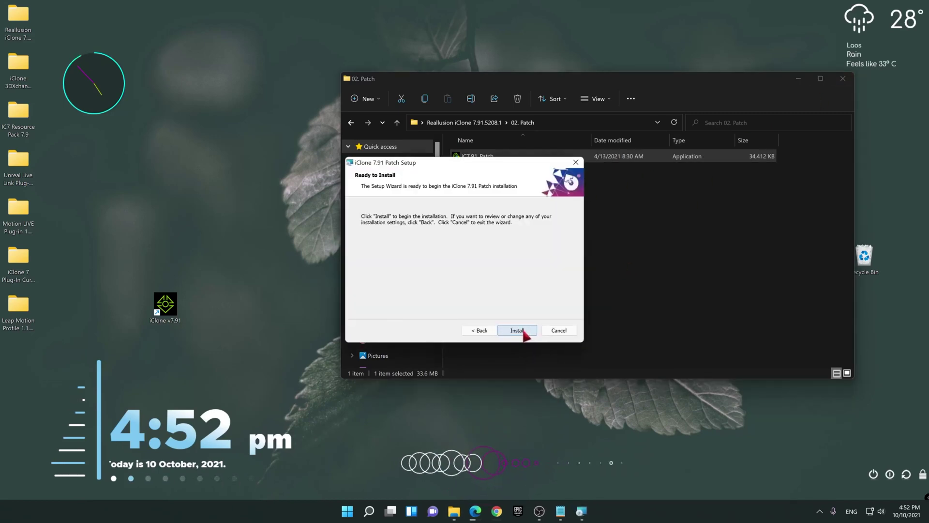
{"action": "left_click", "coordinate": [524, 331]}
{"action": "left_click", "coordinate": [523, 330]}
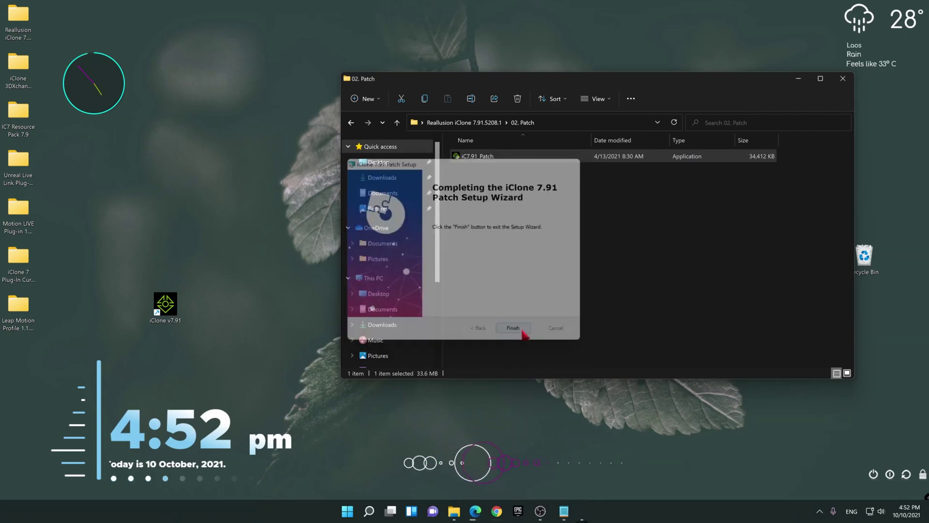
Step: Look through the contents of the 03. Hosts folder, return to the Desktop folder, and close the window
{"action": "left_click", "coordinate": [497, 265]}
{"action": "key", "text": "BackSpace"}
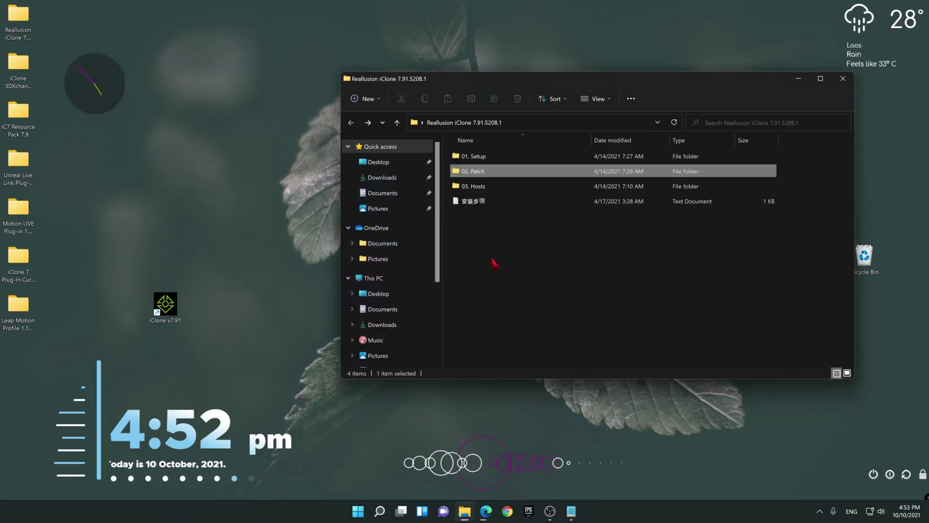
{"action": "double_click", "coordinate": [475, 186]}
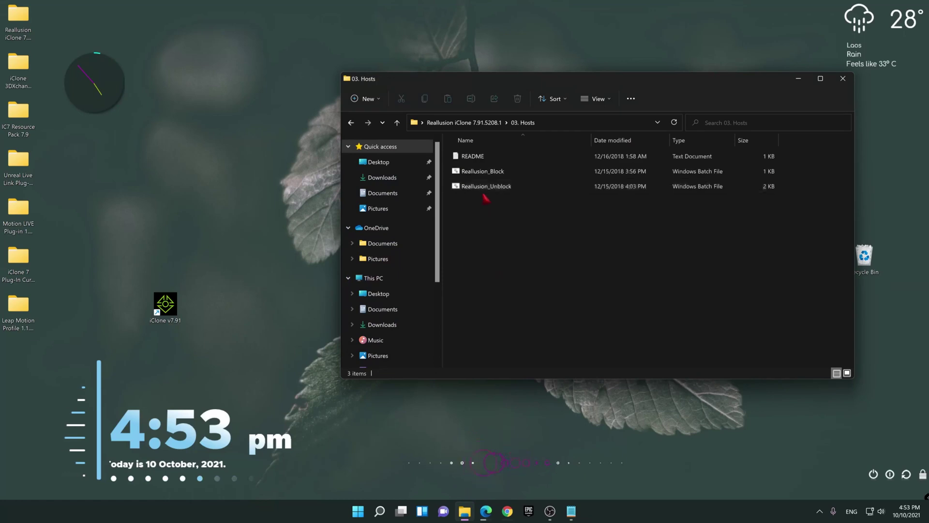
{"action": "key", "text": "BackSpace"}
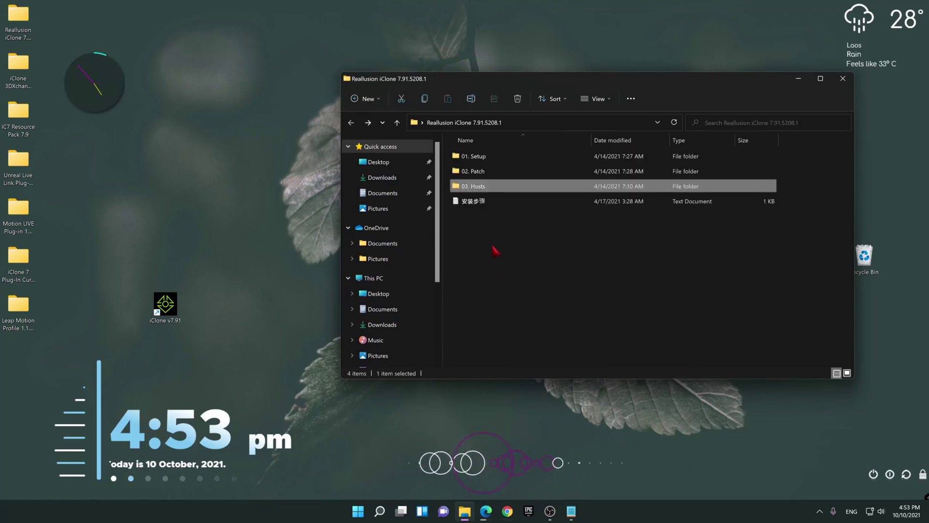
{"action": "key", "text": "BackSpace"}
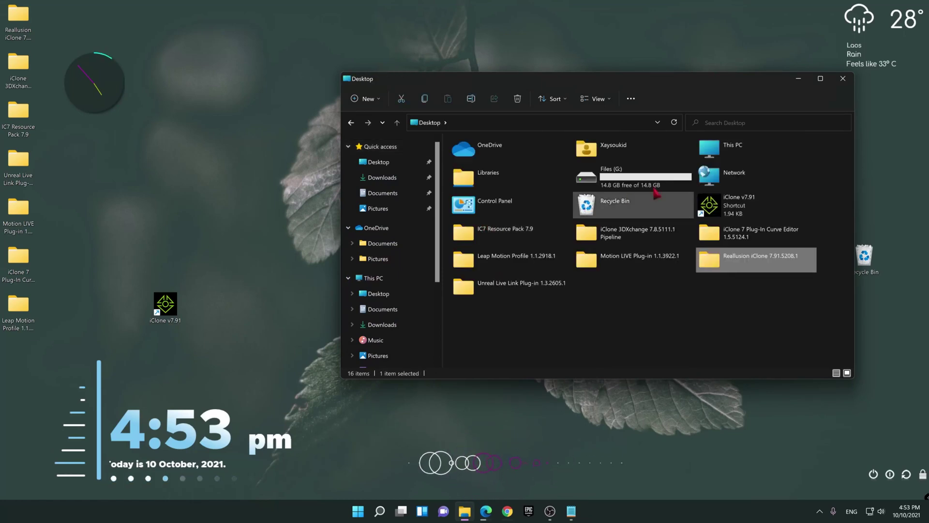
{"action": "left_click", "coordinate": [849, 85]}
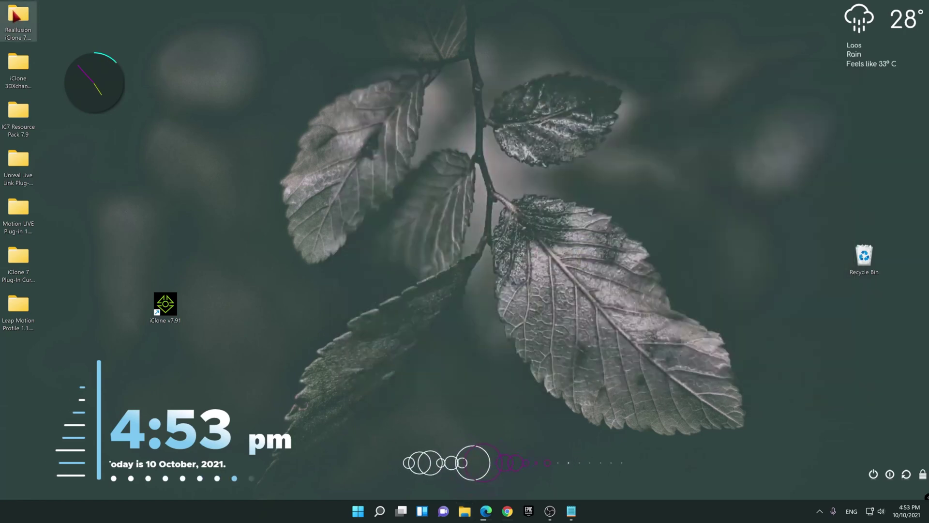
Step: Move the Reallusion iClone, iClone 3DXchange and IC7 Resource Pack 7.9 folders out of the desktop's folder column
{"action": "left_click_drag", "start_coordinate": [18, 12], "coordinate": [320, 127]}
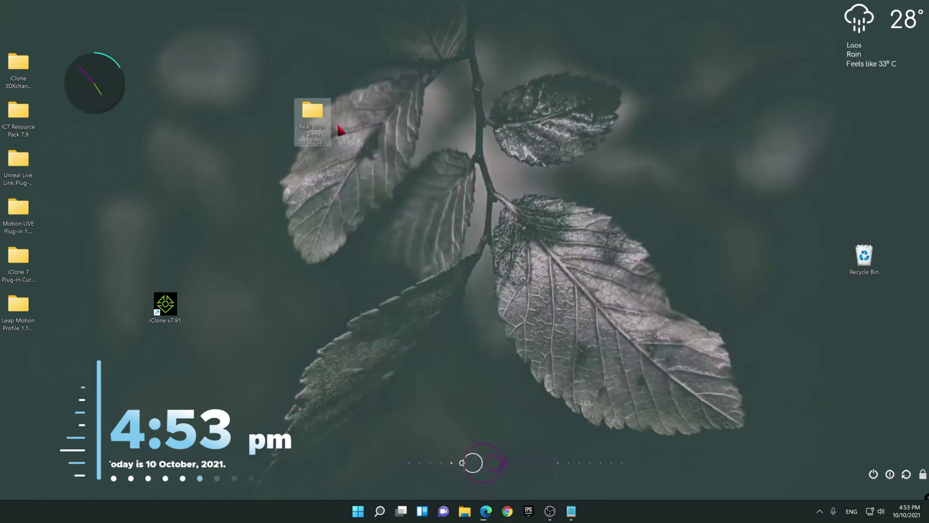
{"action": "left_click_drag", "start_coordinate": [18, 67], "coordinate": [47, 12]}
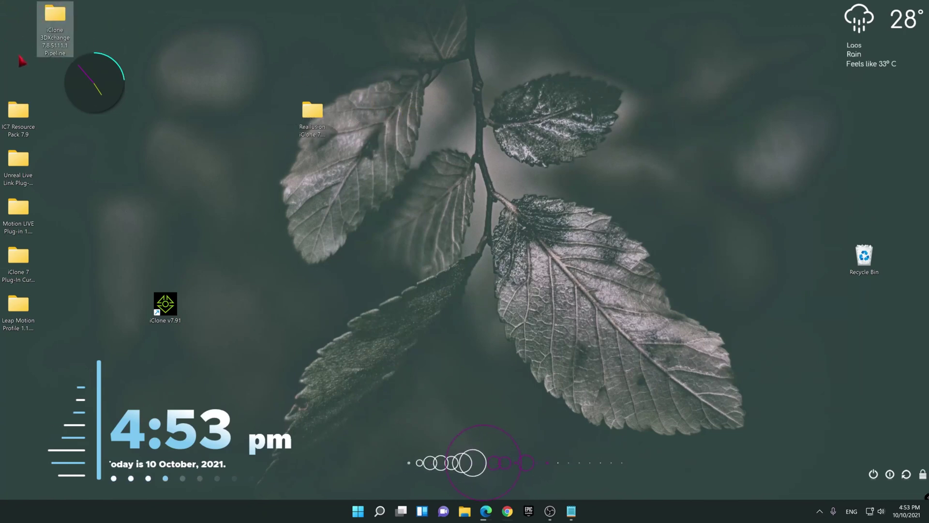
{"action": "left_click_drag", "start_coordinate": [18, 116], "coordinate": [462, 165]}
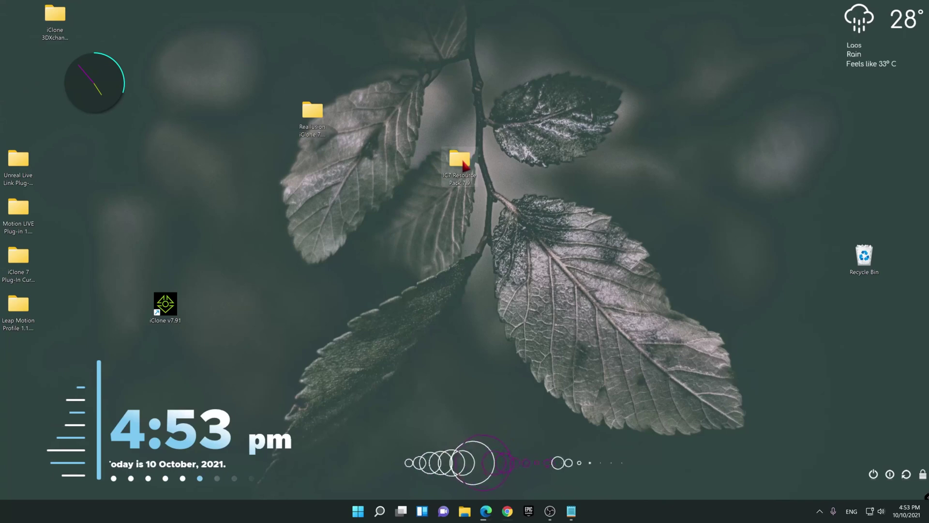
Step: Run IC7_Resource_Pack_7.9 from the IC7 Resource Pack 7.9 folder, accept its license, complete the installation, and close the folder window
{"action": "double_click", "coordinate": [460, 162]}
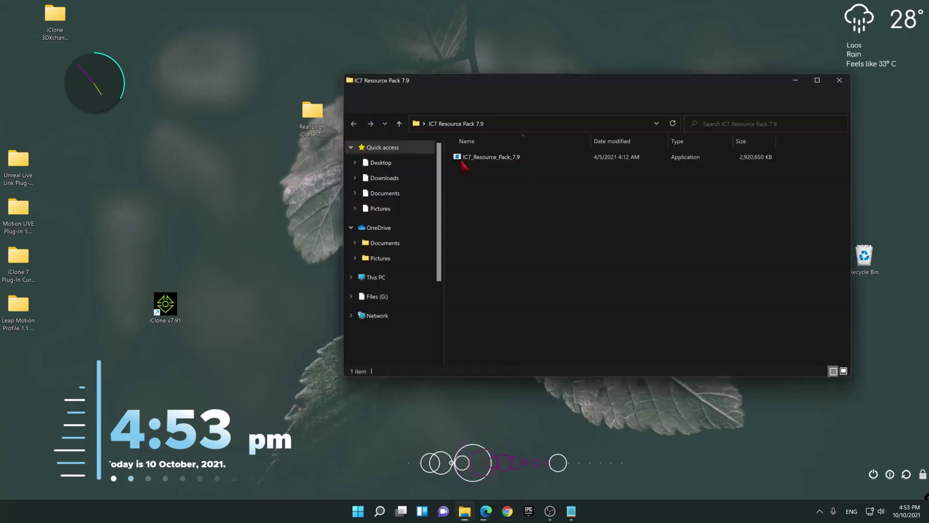
{"action": "left_click", "coordinate": [477, 158]}
{"action": "right_click", "coordinate": [481, 161]}
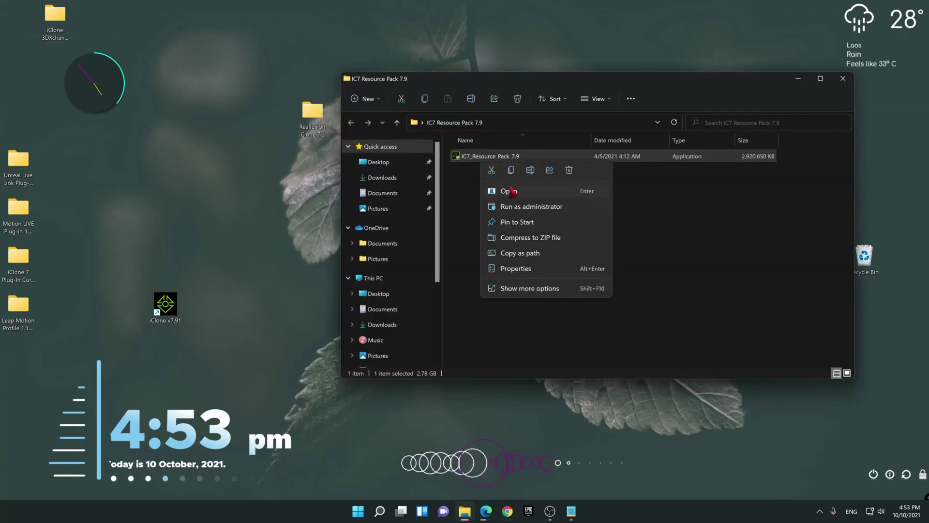
{"action": "left_click", "coordinate": [509, 191]}
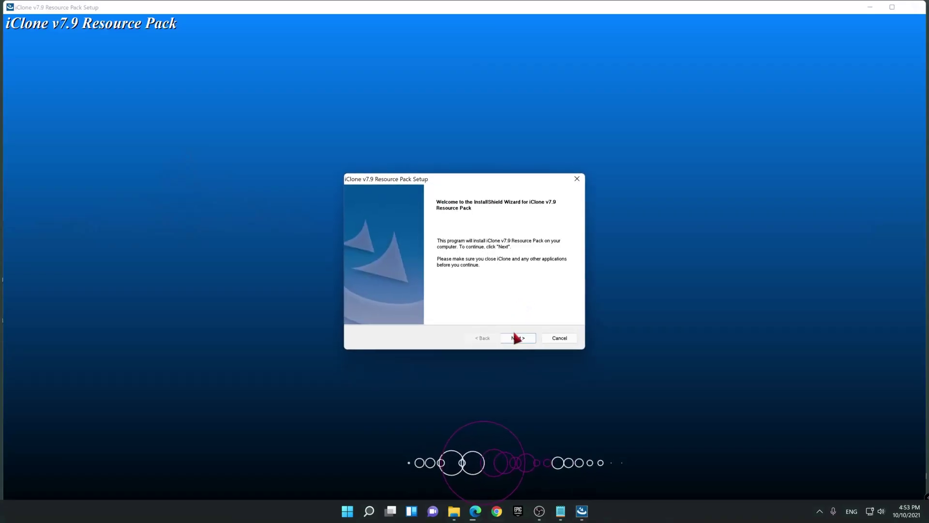
{"action": "left_click", "coordinate": [517, 338]}
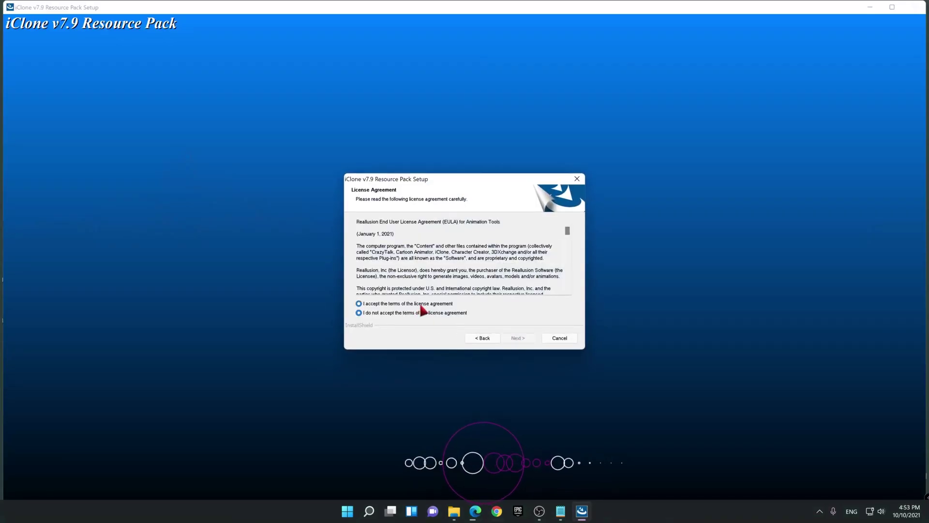
{"action": "left_click", "coordinate": [518, 339]}
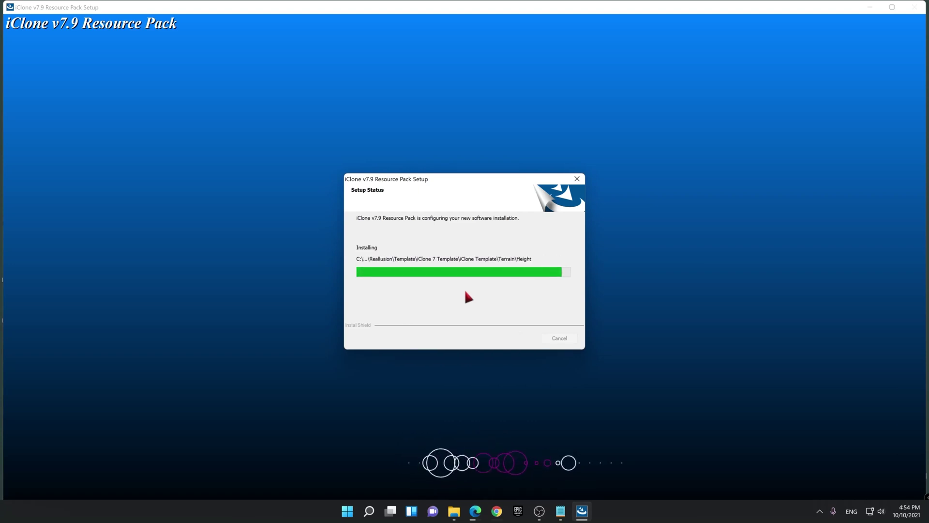
{"action": "left_click", "coordinate": [534, 289]}
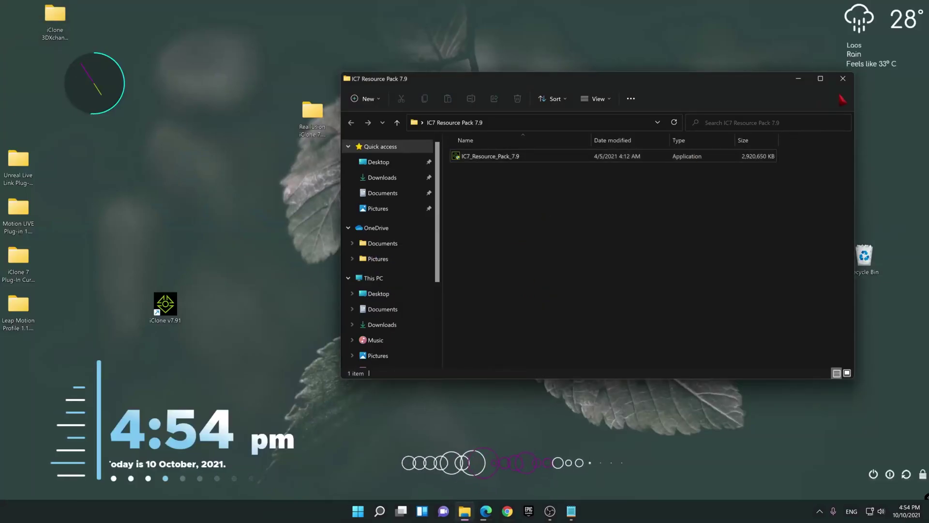
{"action": "left_click", "coordinate": [843, 79]}
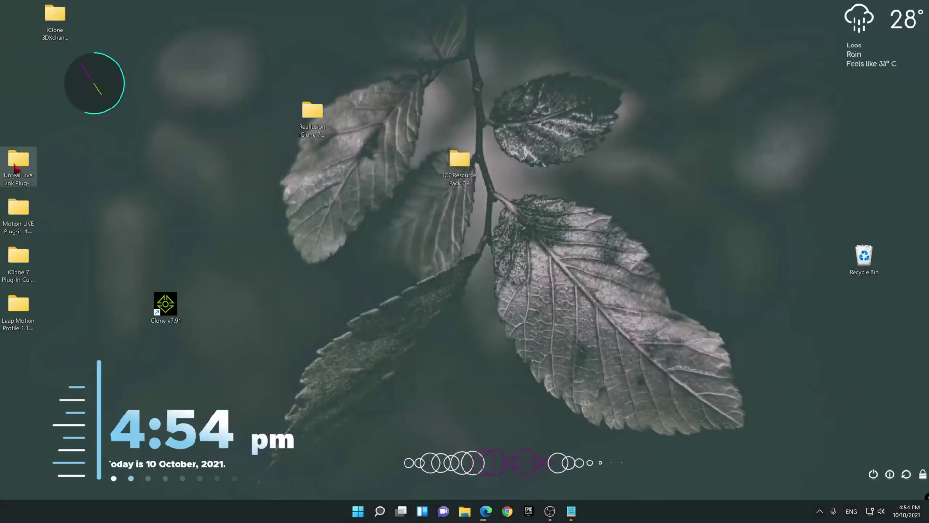
Step: Move the iClone 3DXchange folder directly above the IC7 Resource Pack 7.9 folder on the desktop and open it
{"action": "left_click_drag", "start_coordinate": [49, 15], "coordinate": [449, 111]}
{"action": "right_click", "coordinate": [457, 113]}
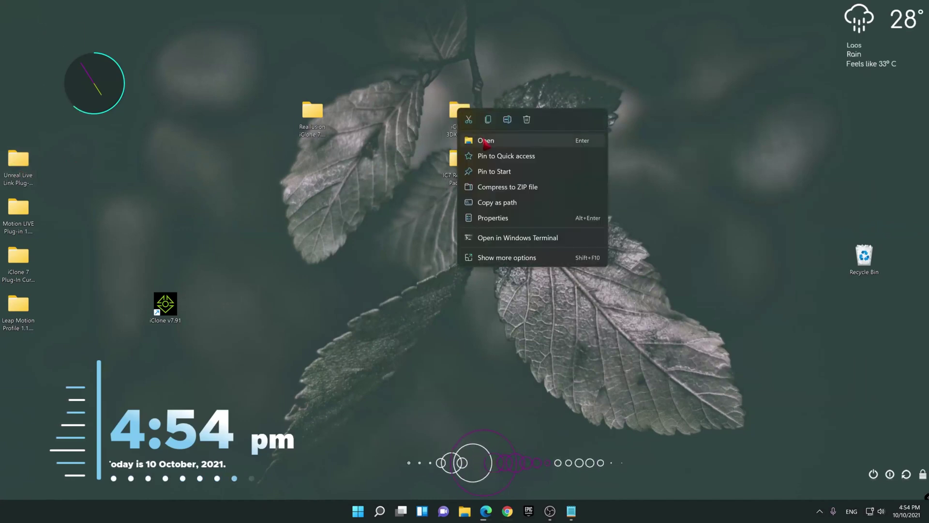
{"action": "left_click", "coordinate": [469, 142]}
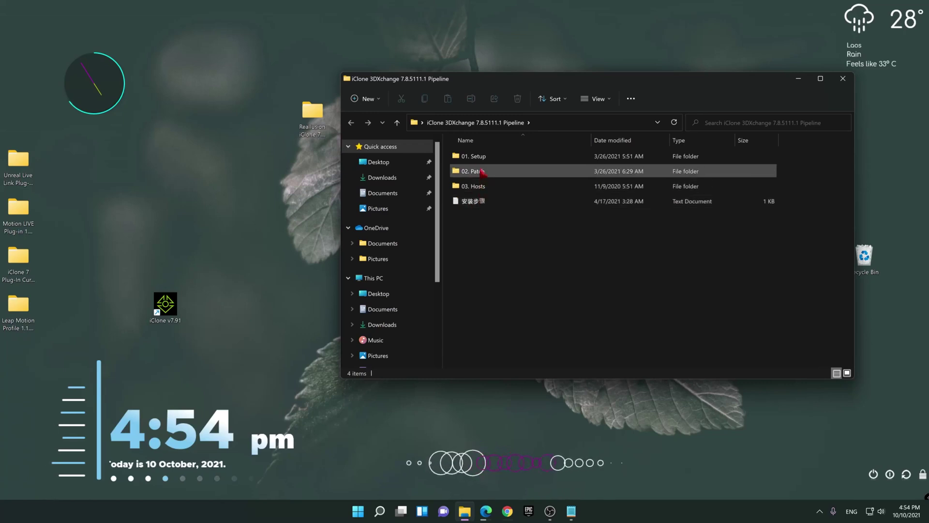
Step: Copy the serial number from the instruction text file, review the listed installation steps, and close the file
{"action": "double_click", "coordinate": [470, 202]}
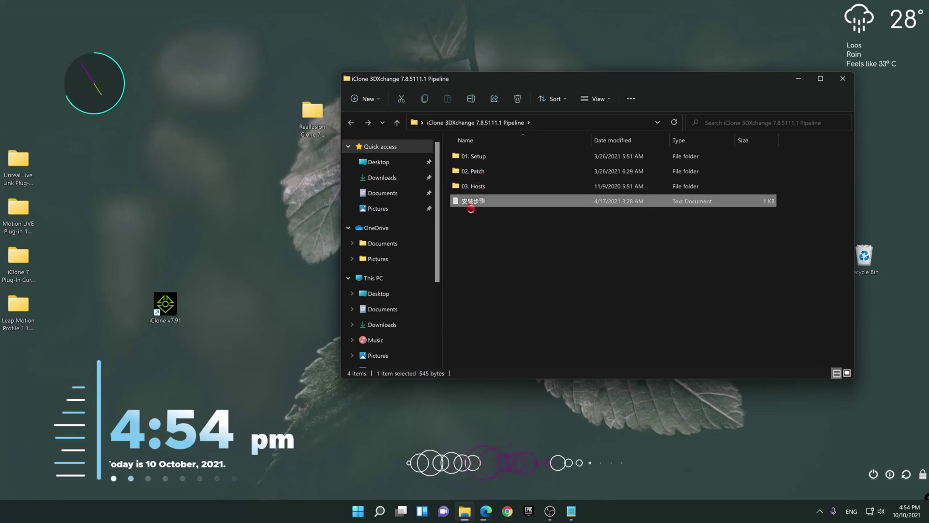
{"action": "left_click_drag", "start_coordinate": [483, 195], "coordinate": [390, 196]}
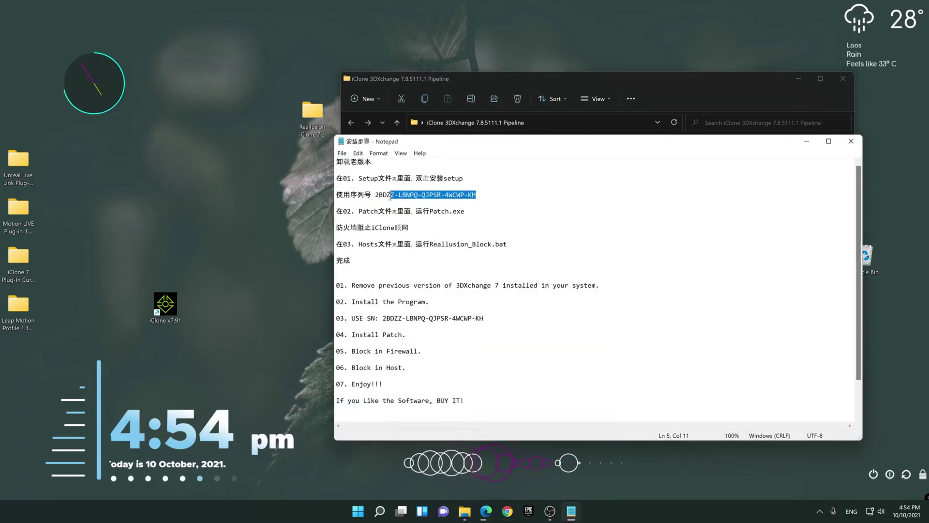
{"action": "right_click", "coordinate": [393, 194]}
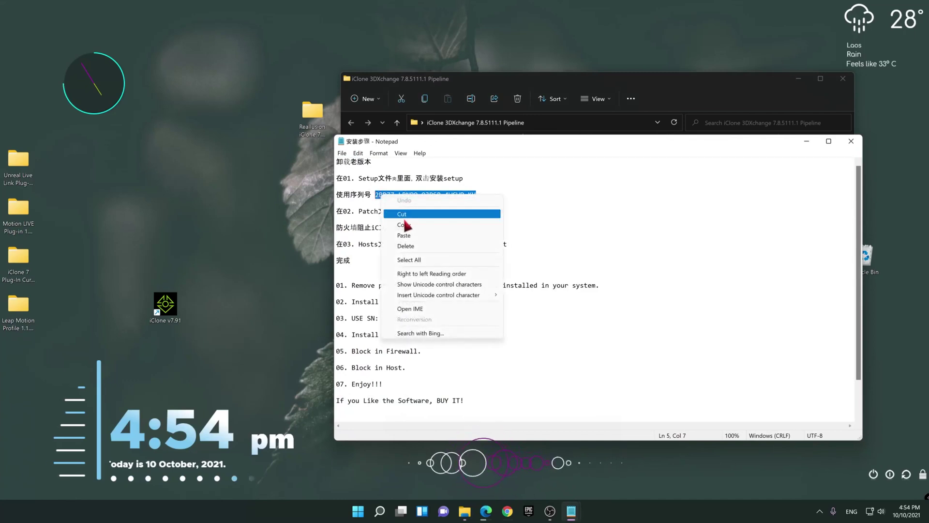
{"action": "left_click", "coordinate": [416, 225]}
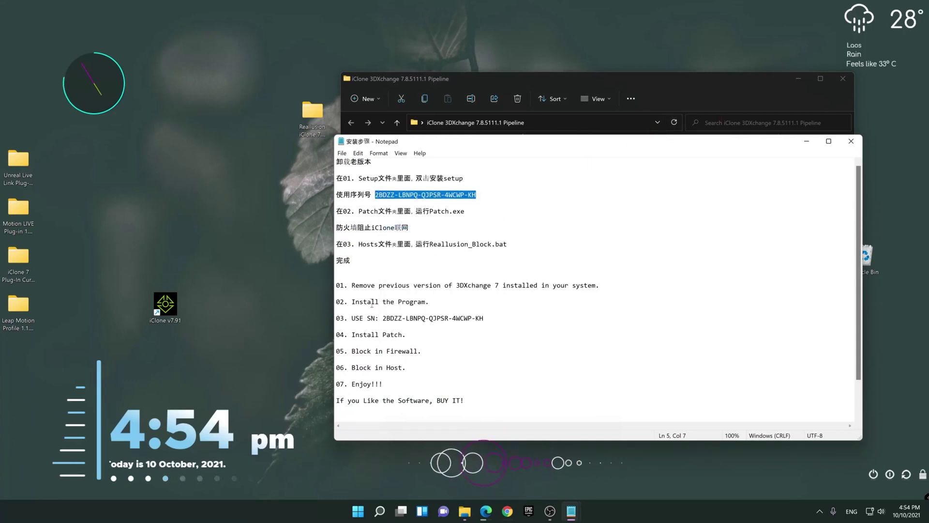
{"action": "left_click_drag", "start_coordinate": [367, 303], "coordinate": [485, 322]}
{"action": "left_click_drag", "start_coordinate": [379, 335], "coordinate": [473, 357]}
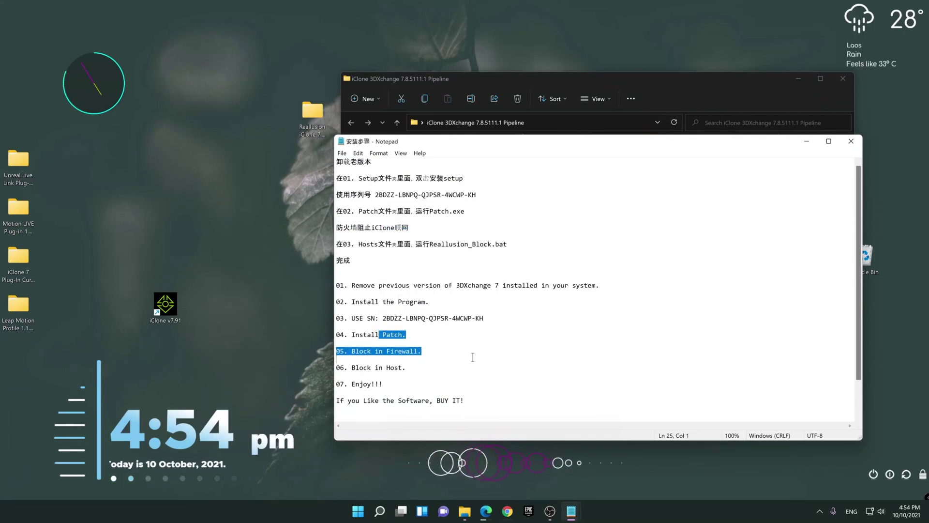
{"action": "left_click", "coordinate": [851, 141]}
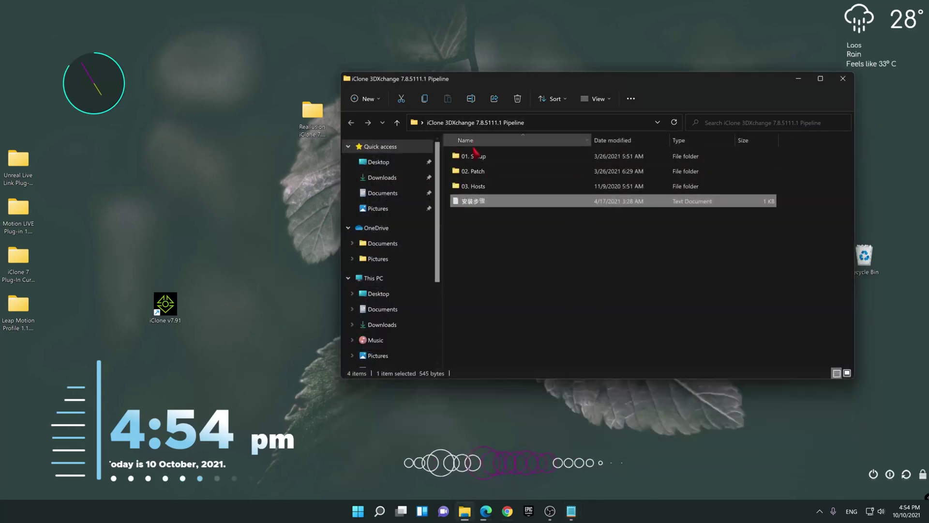
Step: Run the setup application from the 01. Setup folder and accept the iClone 3DXchange v7.8 Pipeline license agreement
{"action": "double_click", "coordinate": [472, 156]}
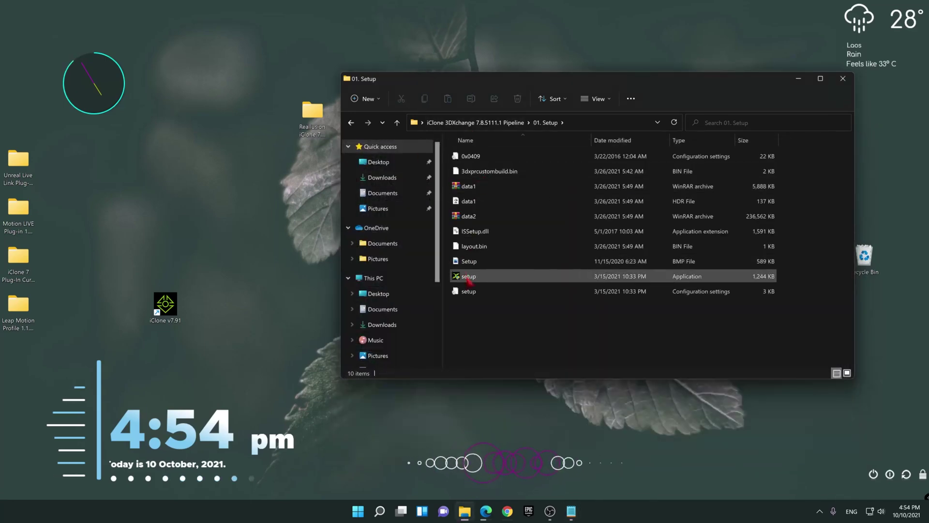
{"action": "double_click", "coordinate": [468, 279]}
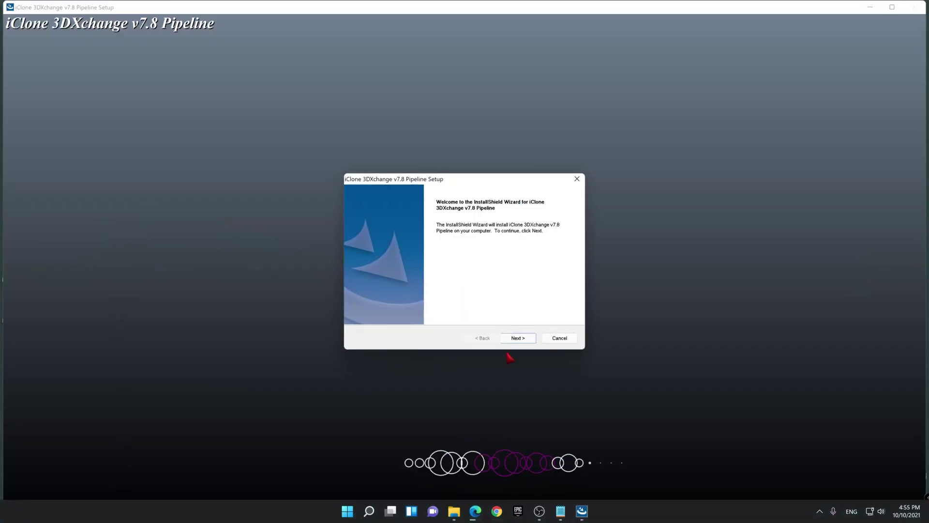
{"action": "left_click", "coordinate": [524, 339]}
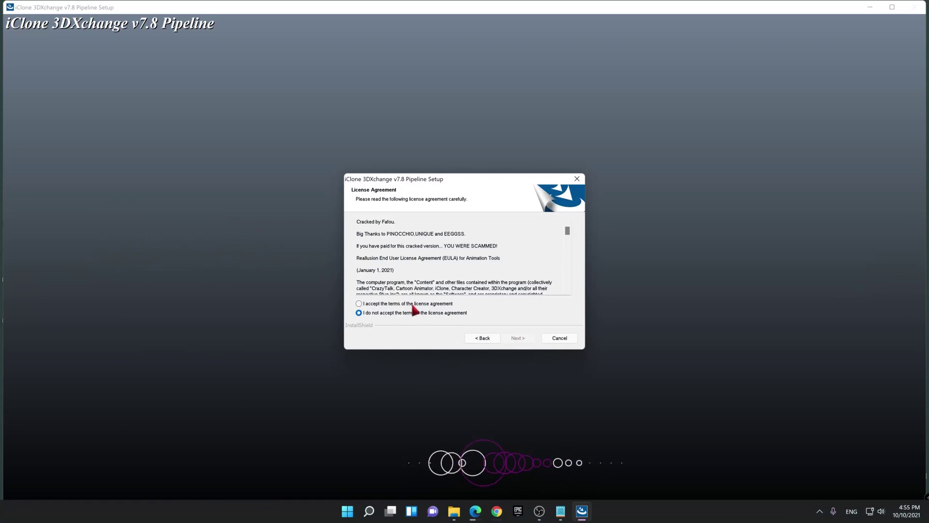
{"action": "left_click", "coordinate": [412, 304]}
{"action": "left_click", "coordinate": [518, 337]}
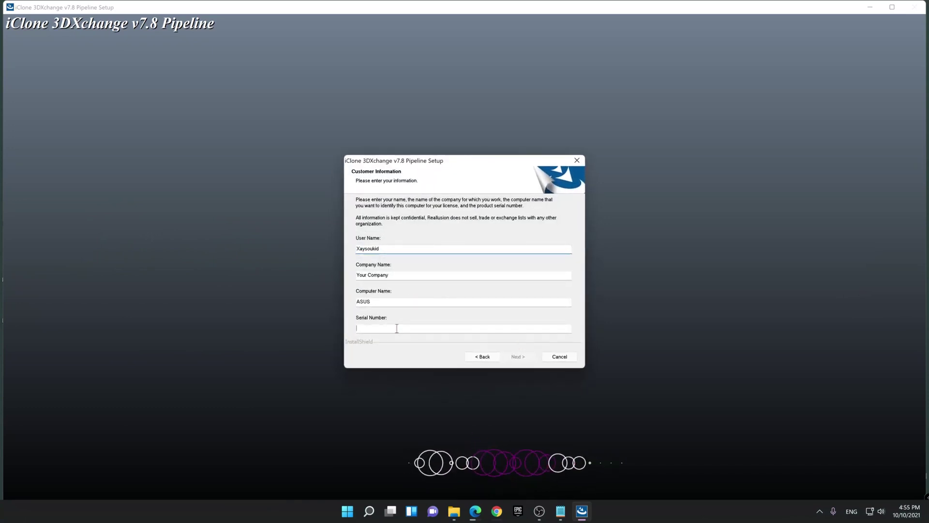
Step: Paste the copied key as the serial number and install 3DXchange to the default folder C:\Program Files (x86)\Reallusion
{"action": "right_click", "coordinate": [397, 328]}
{"action": "left_click", "coordinate": [513, 370]}
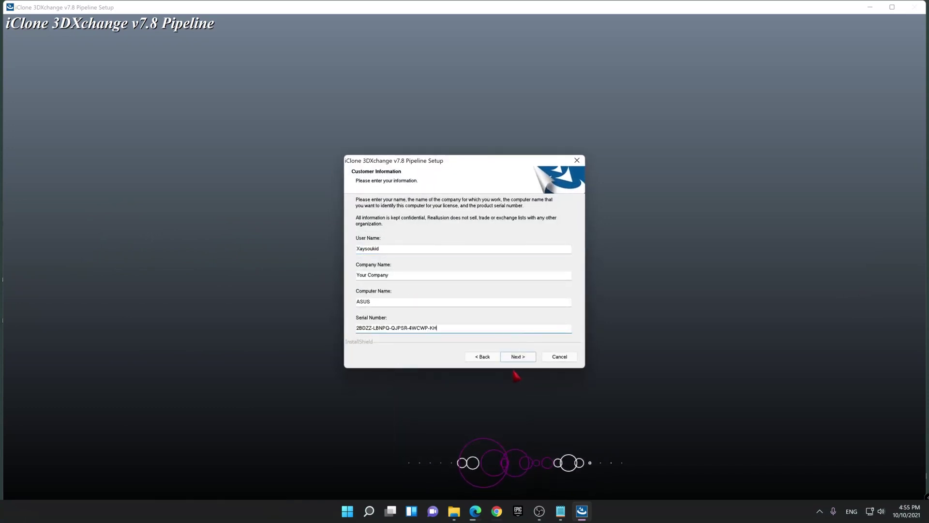
{"action": "left_click", "coordinate": [512, 357]}
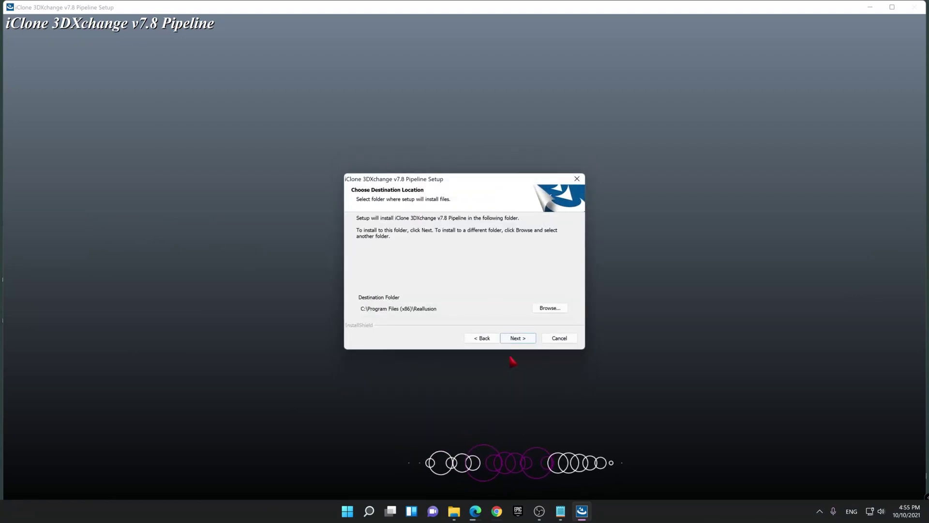
{"action": "left_click", "coordinate": [515, 339]}
{"action": "left_click", "coordinate": [515, 339]}
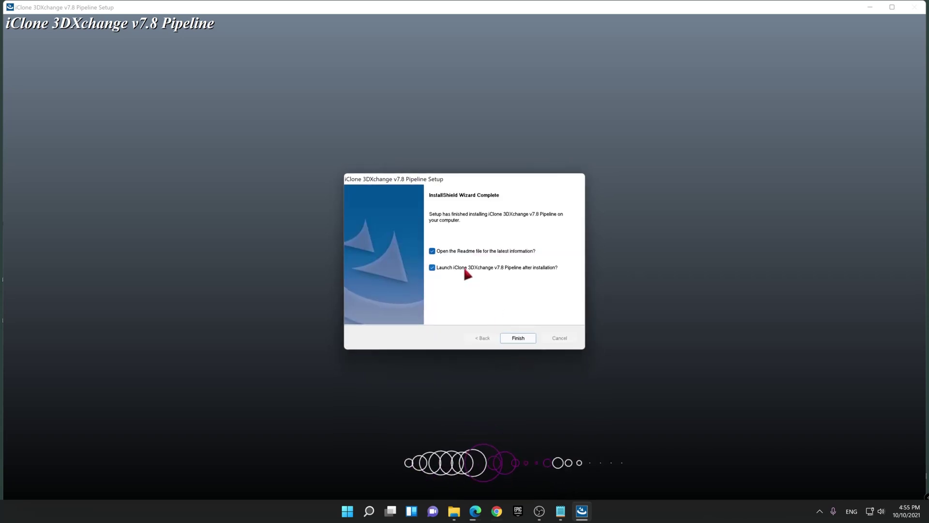
Step: Finish the 3DXchange setup with the Readme and launch-after-installation options turned off
{"action": "left_click", "coordinate": [464, 267]}
{"action": "left_click", "coordinate": [469, 251]}
{"action": "left_click", "coordinate": [518, 338]}
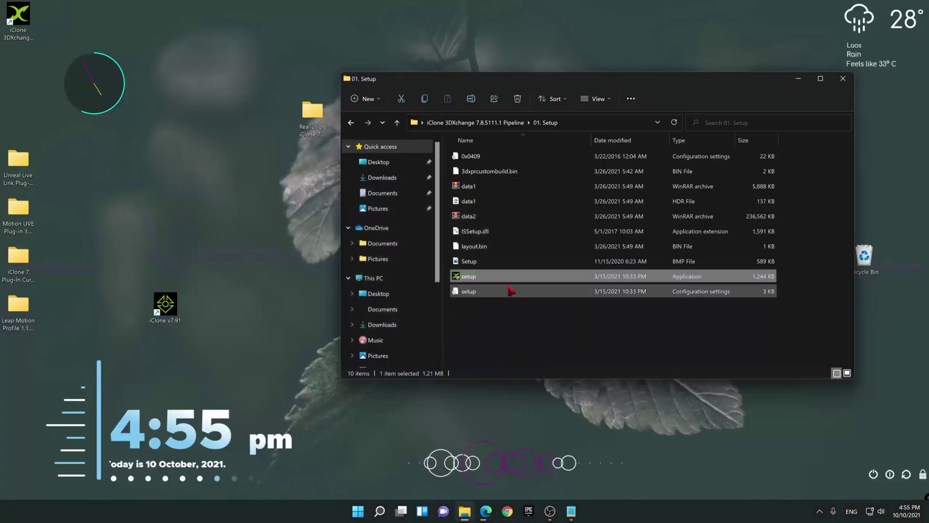
Step: Run the Patch application from the 02. Patch folder of iClone 3DXchange 7.8.5111.1 Pipeline
{"action": "key", "text": "alt+Up"}
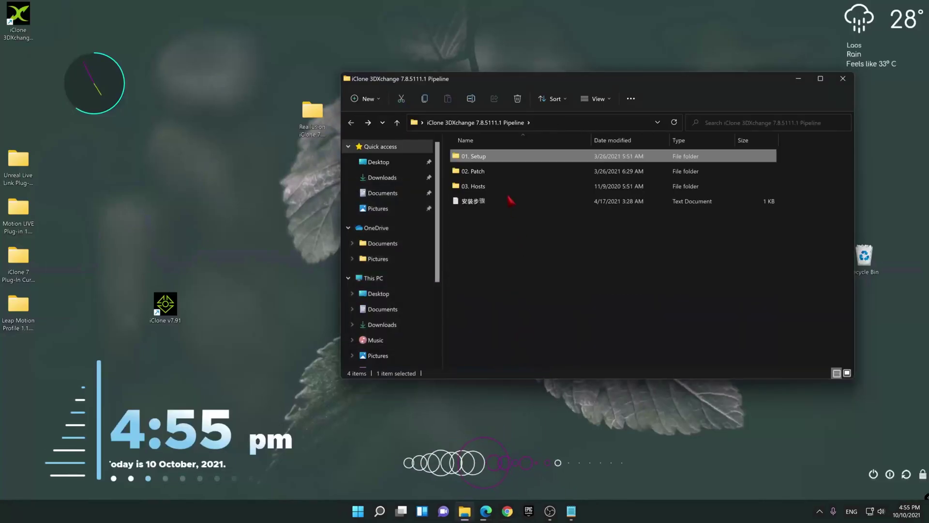
{"action": "double_click", "coordinate": [482, 172]}
{"action": "left_click", "coordinate": [477, 160]}
{"action": "double_click", "coordinate": [468, 156]}
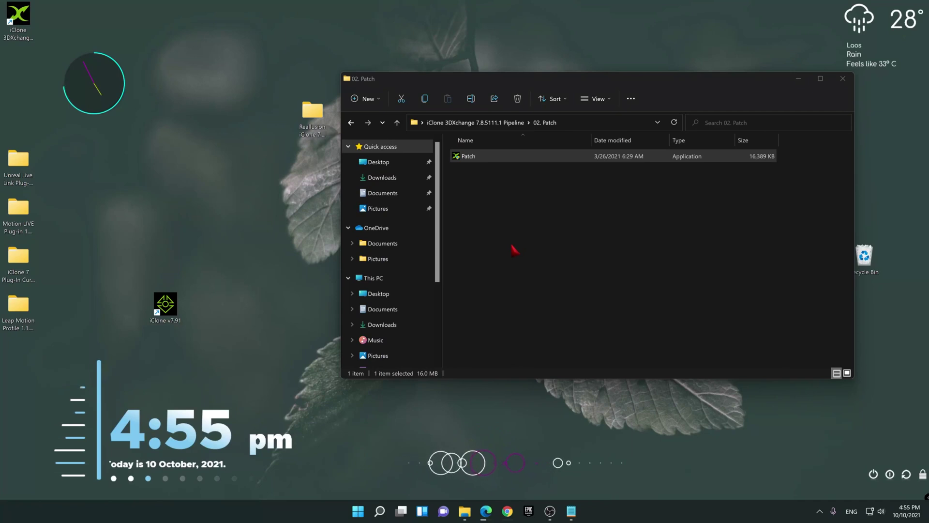
Step: Minimize the 02. Patch folder window and move the iClone 3DXchange shortcut directly above the iClone v7.91 shortcut
{"action": "left_click", "coordinate": [798, 79]}
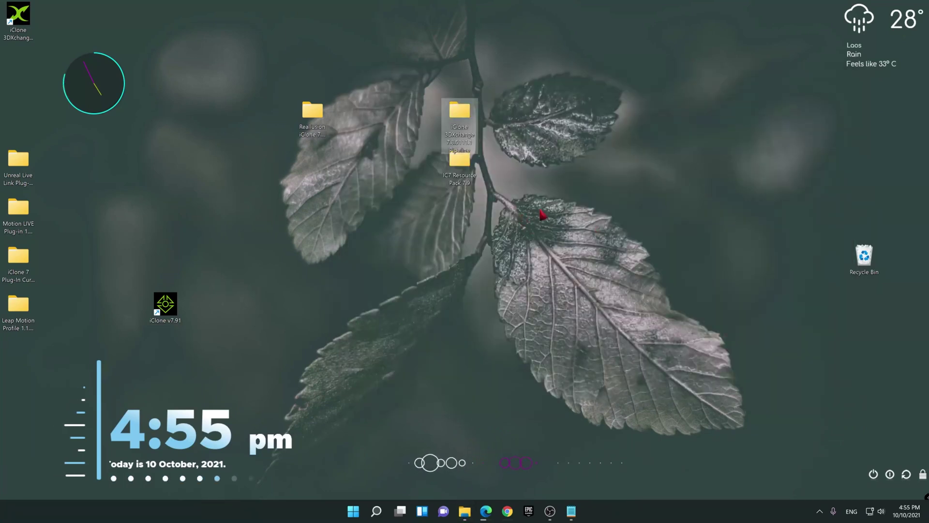
{"action": "right_click", "coordinate": [602, 197]}
{"action": "left_click", "coordinate": [629, 237]}
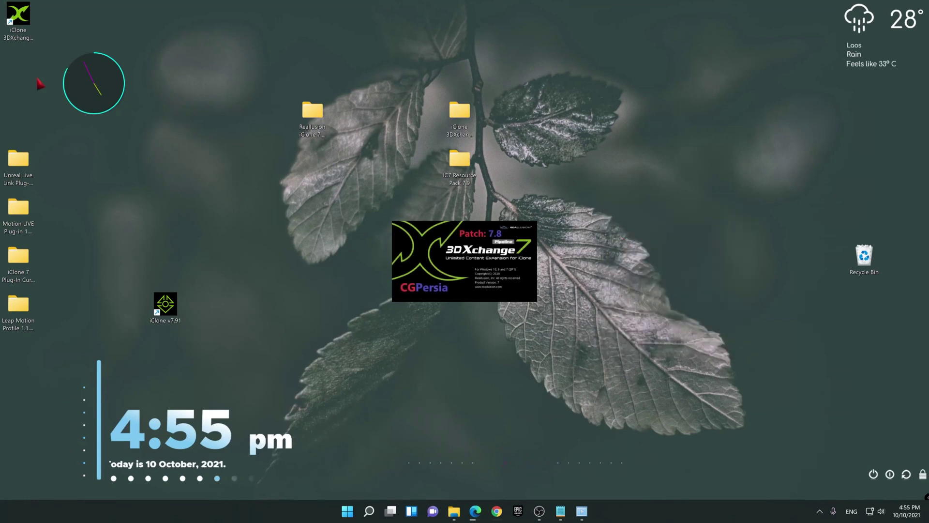
{"action": "left_click_drag", "start_coordinate": [18, 16], "coordinate": [157, 244]}
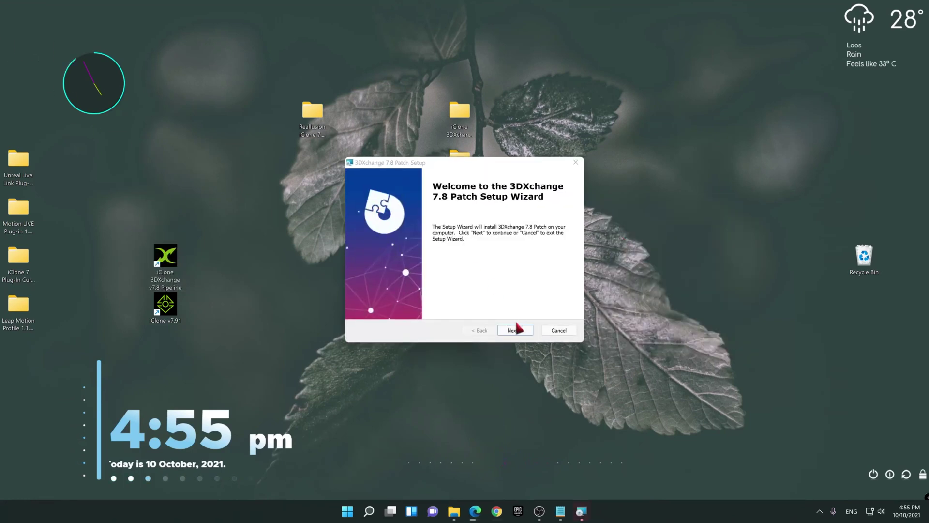
Step: Complete the 3DXchange 7.8 Patch setup wizard
{"action": "left_click", "coordinate": [516, 330]}
{"action": "left_click", "coordinate": [518, 331]}
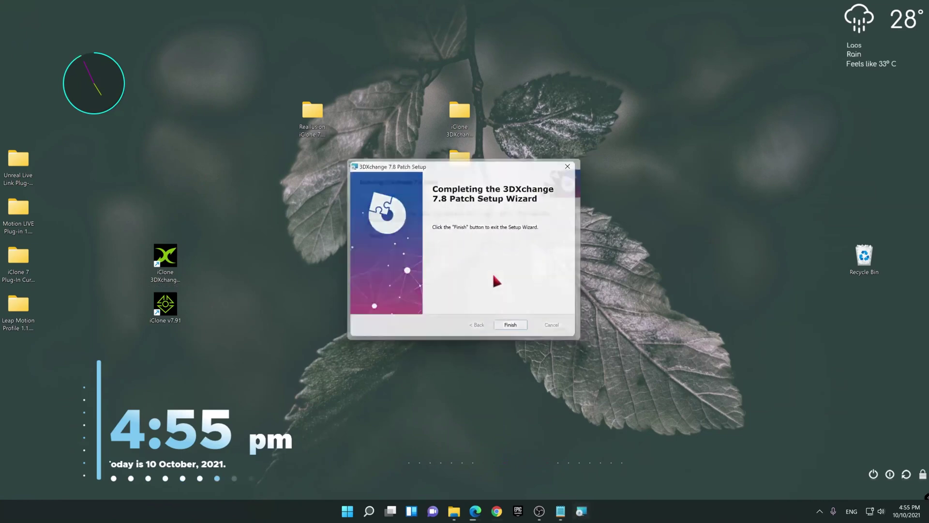
{"action": "left_click", "coordinate": [515, 330]}
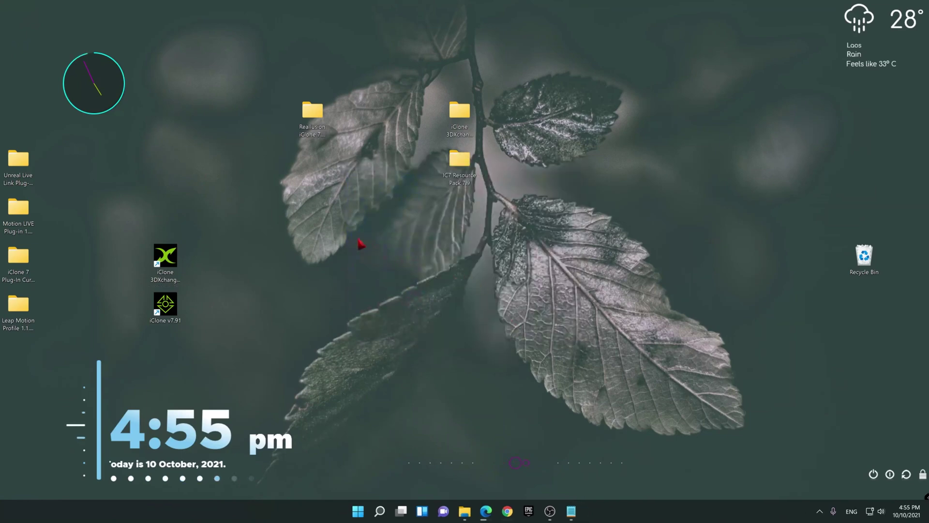
Step: Move the Reallusion iClone folder beside the iClone 3DXchange folder, and the Unreal Live Link Plug-in folder below IC7 Resource Pack 7.9
{"action": "left_click_drag", "start_coordinate": [315, 138], "coordinate": [387, 127]}
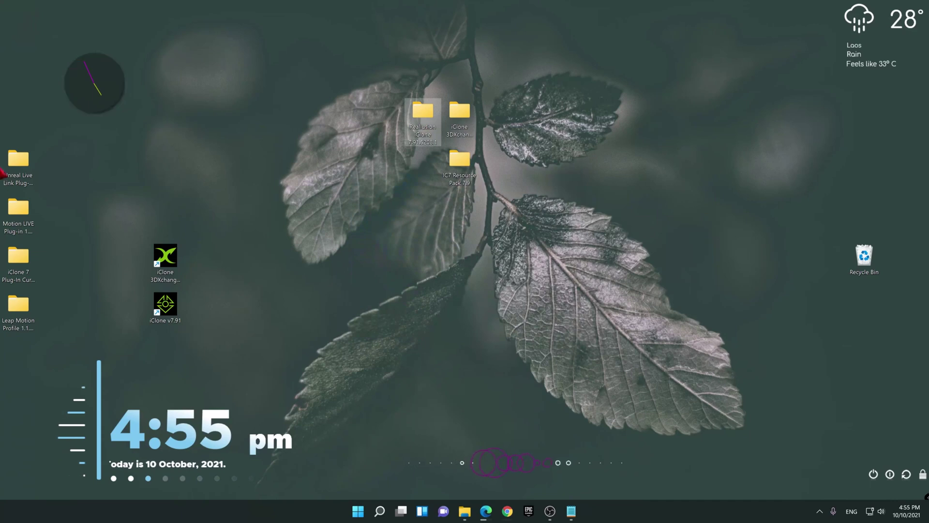
{"action": "left_click_drag", "start_coordinate": [71, 148], "coordinate": [461, 236]}
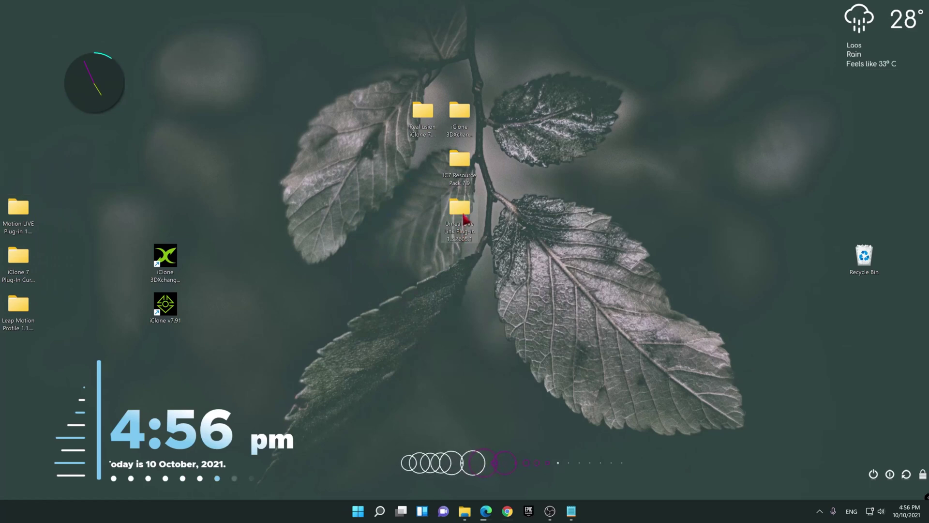
Step: Install Character Creator & iClone Auto Setup v1.2 for Unreal from the Unreal Live Link Plug-in folder, accepting its license agreement
{"action": "double_click", "coordinate": [461, 236]}
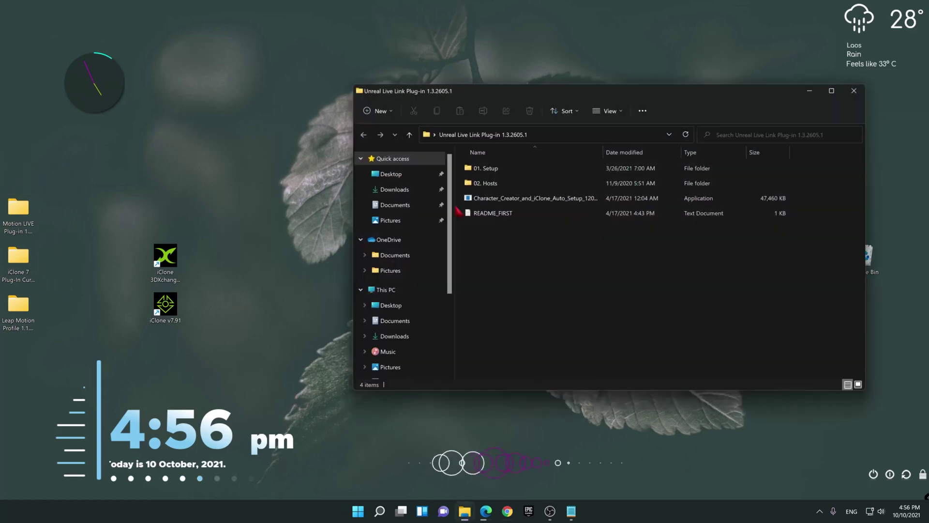
{"action": "right_click", "coordinate": [503, 198]}
{"action": "left_click", "coordinate": [537, 230]}
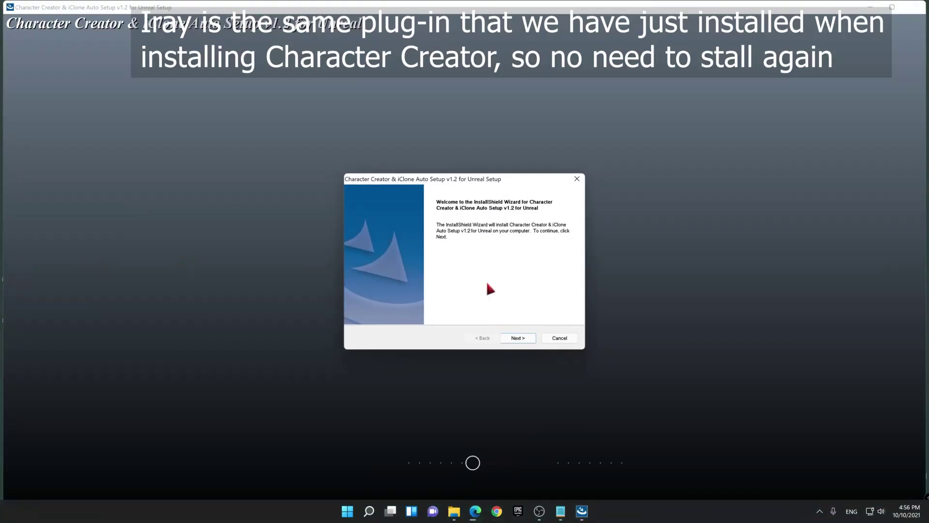
{"action": "left_click", "coordinate": [521, 337]}
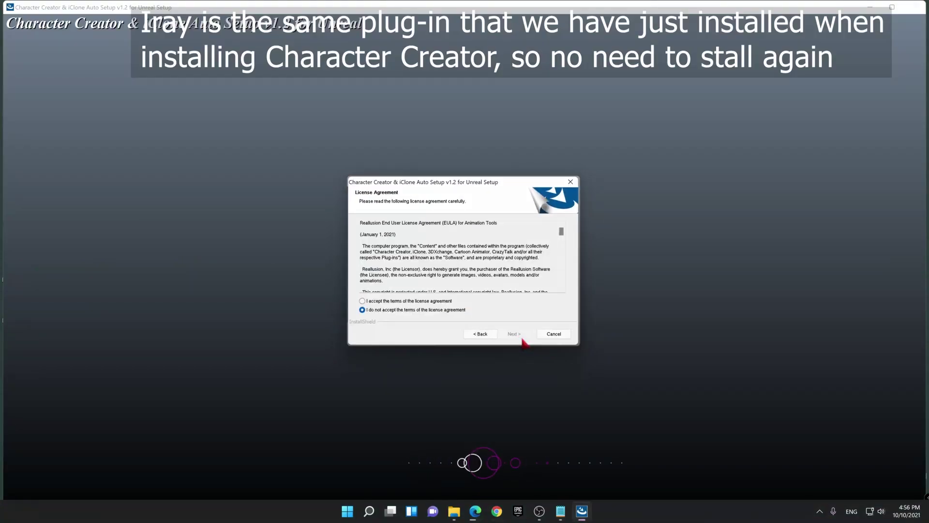
{"action": "left_click", "coordinate": [415, 304]}
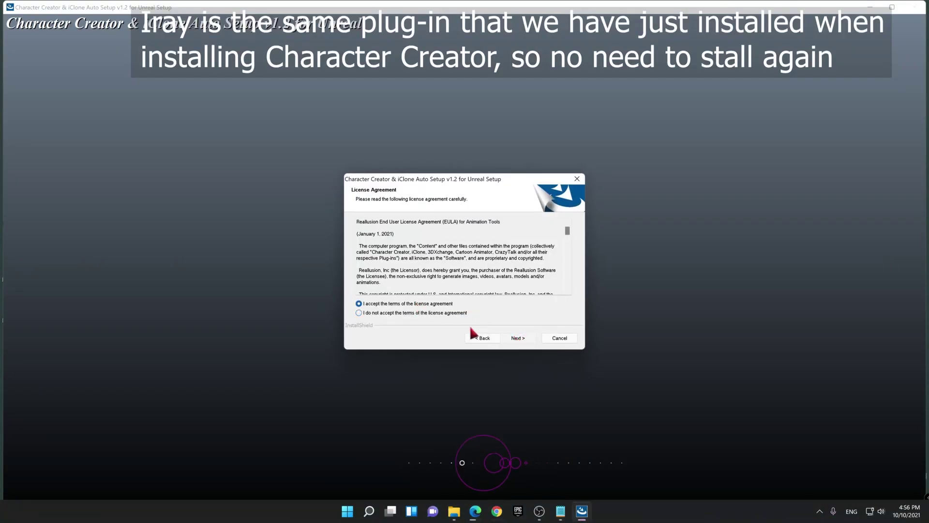
{"action": "left_click", "coordinate": [516, 338]}
{"action": "left_click", "coordinate": [521, 339]}
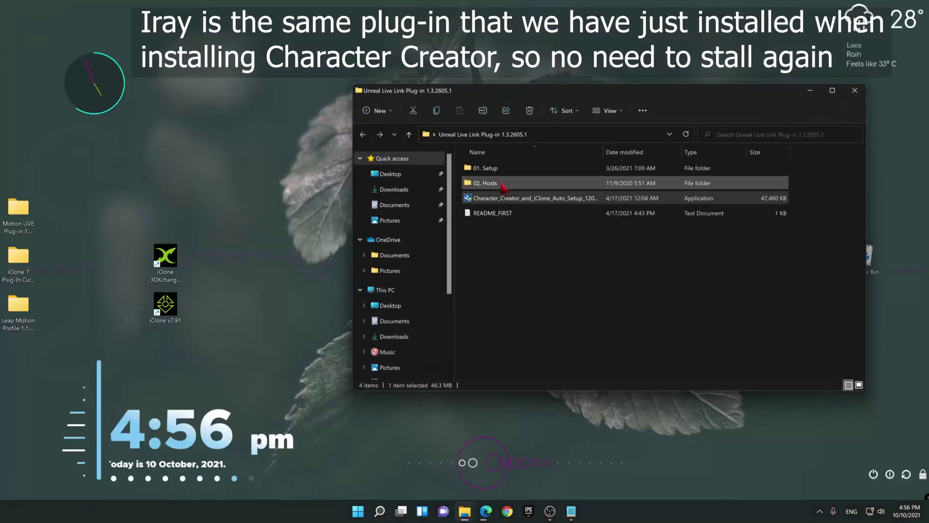
Step: Copy the plug-in's serial number from the README_FIRST text file and close the file
{"action": "double_click", "coordinate": [497, 213]}
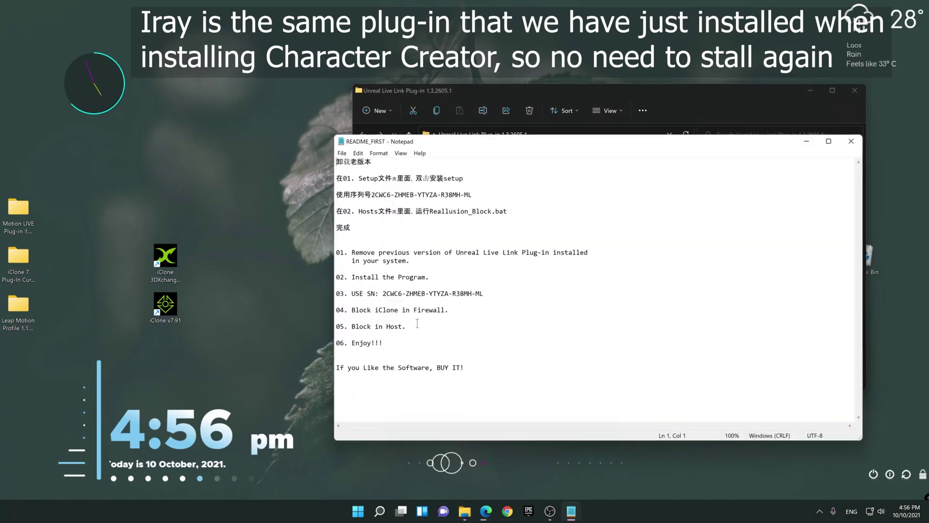
{"action": "left_click_drag", "start_coordinate": [493, 293], "coordinate": [428, 277]}
{"action": "right_click", "coordinate": [388, 295]}
{"action": "left_click", "coordinate": [413, 324]}
{"action": "left_click_drag", "start_coordinate": [387, 310], "coordinate": [337, 351]}
{"action": "left_click", "coordinate": [850, 140]}
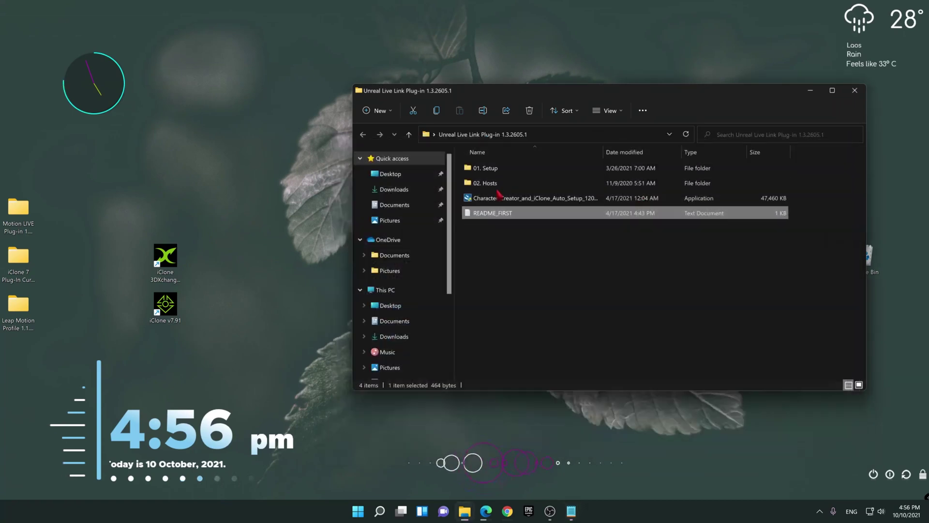
Step: Run the setup application from the 01. Setup folder and accept the Unreal Live Link Plug-in v1.3 license agreement
{"action": "left_click", "coordinate": [489, 169]}
{"action": "key", "text": "Return"}
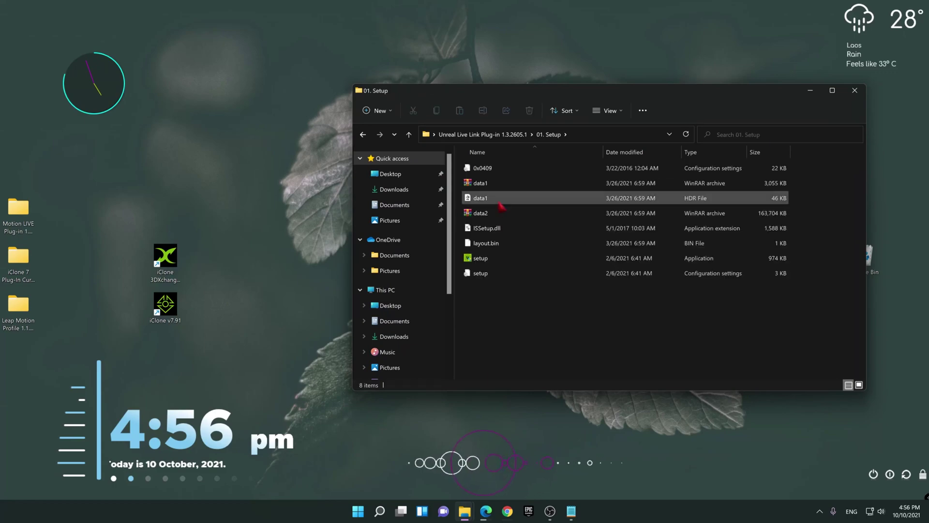
{"action": "left_click", "coordinate": [482, 259]}
{"action": "double_click", "coordinate": [482, 259]}
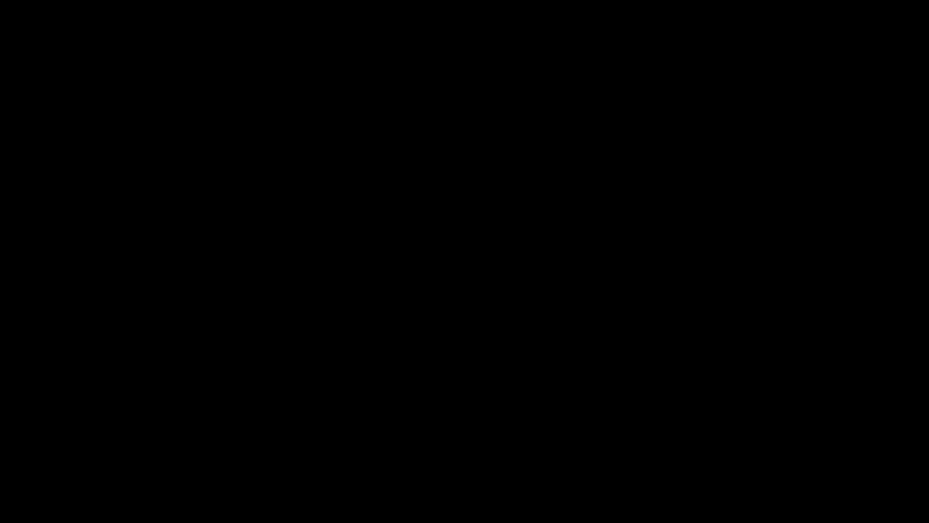
{"action": "left_click", "coordinate": [507, 307]}
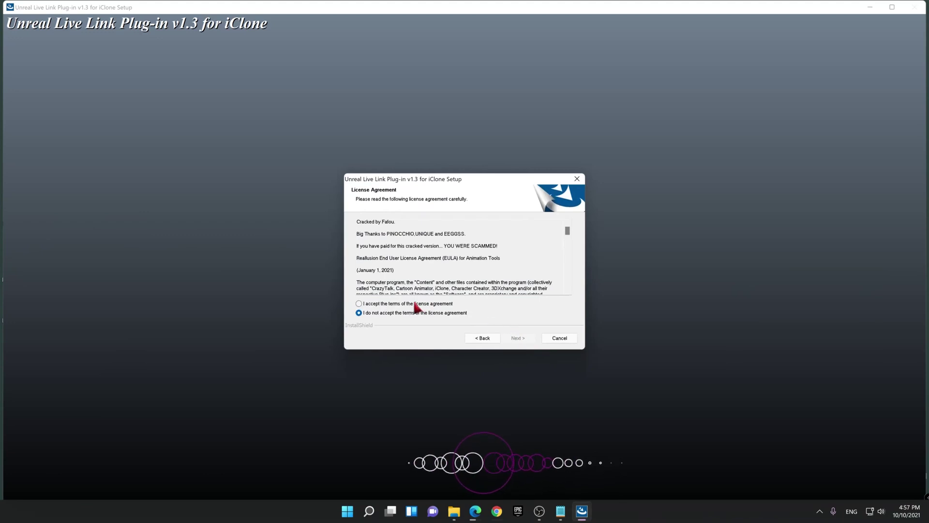
{"action": "left_click", "coordinate": [412, 303]}
{"action": "left_click", "coordinate": [518, 338]}
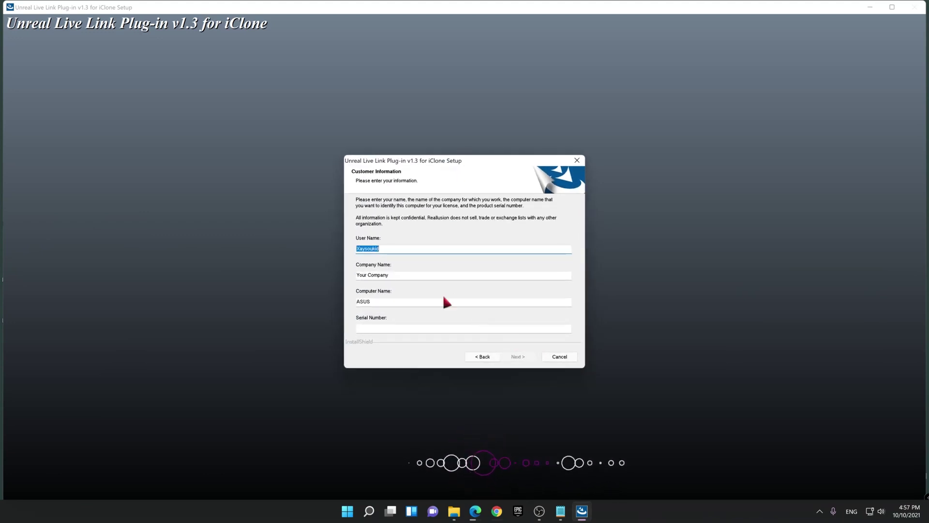
Step: Paste the serial number into the customer information and complete the Unreal Live Link Plug-in v1.3 installation
{"action": "left_click", "coordinate": [382, 328]}
{"action": "right_click", "coordinate": [383, 329]}
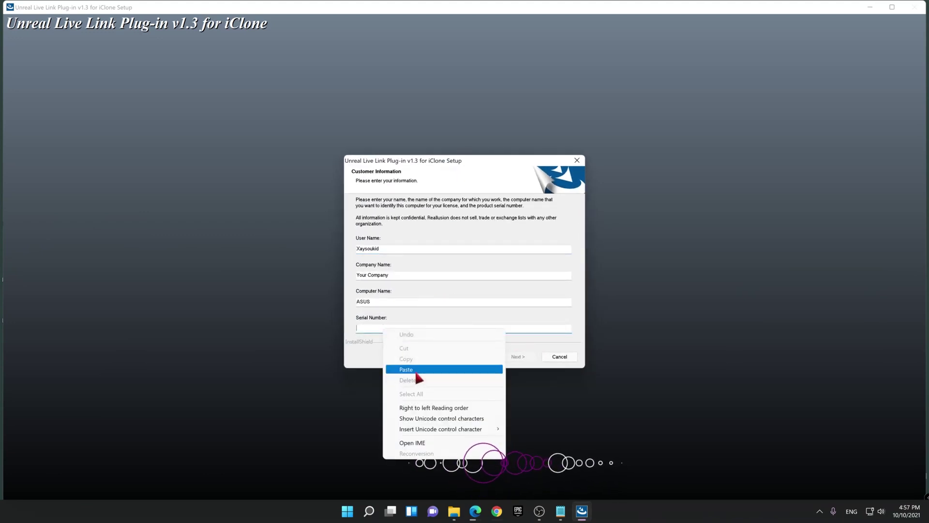
{"action": "left_click", "coordinate": [415, 369]}
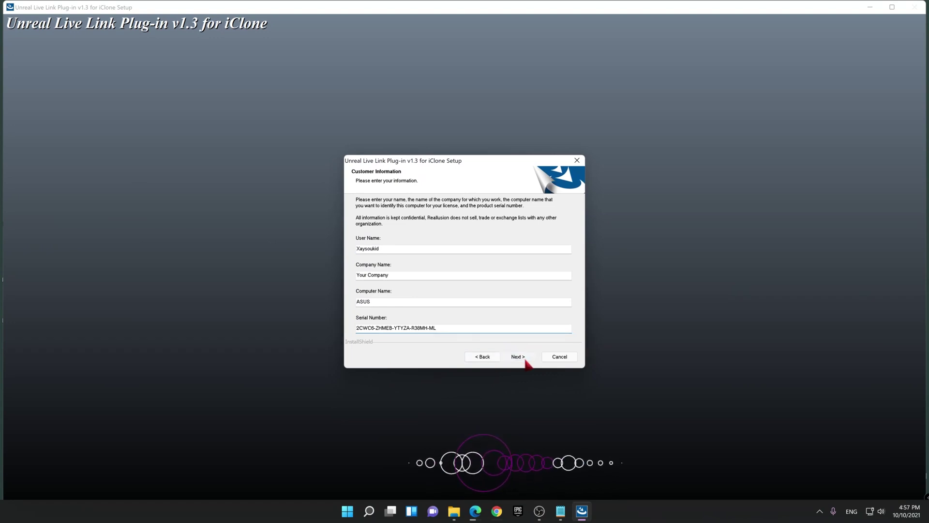
{"action": "left_click", "coordinate": [525, 359]}
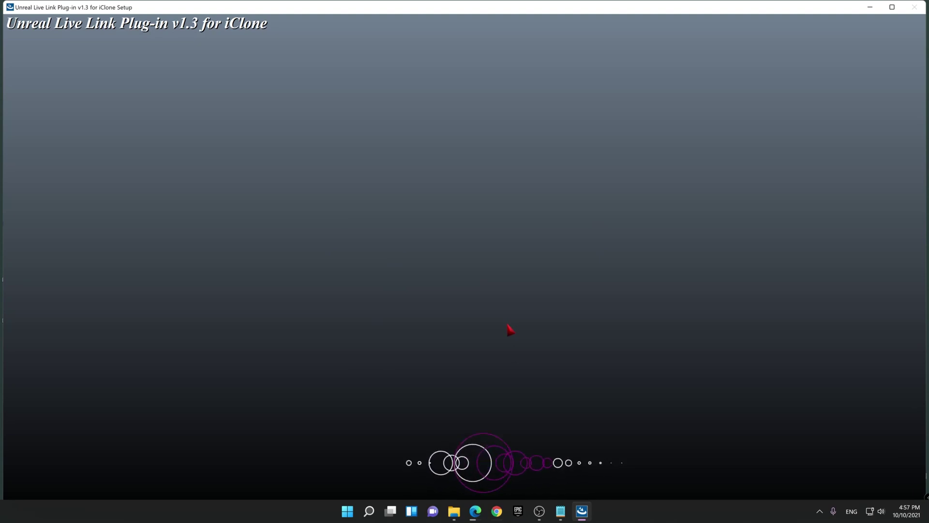
{"action": "mouse_move", "coordinate": [578, 516]}
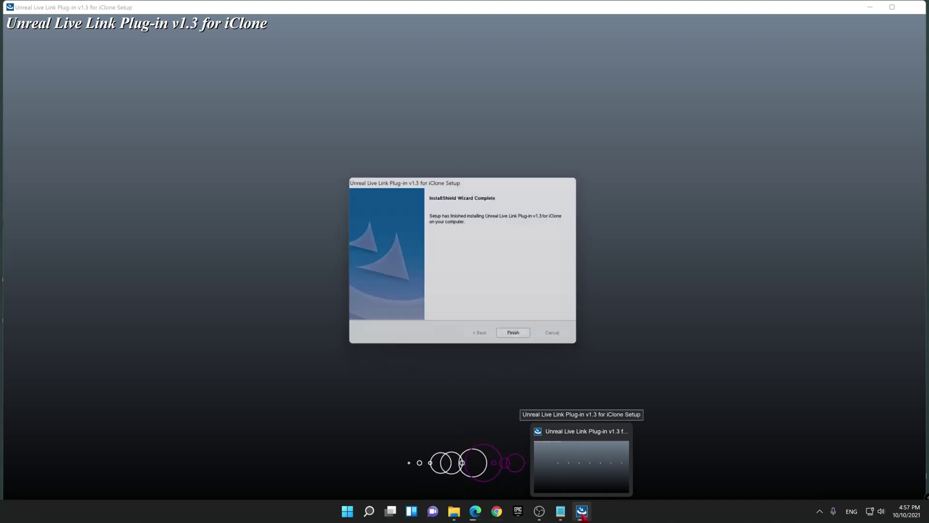
{"action": "left_click", "coordinate": [517, 340]}
{"action": "left_click", "coordinate": [515, 312]}
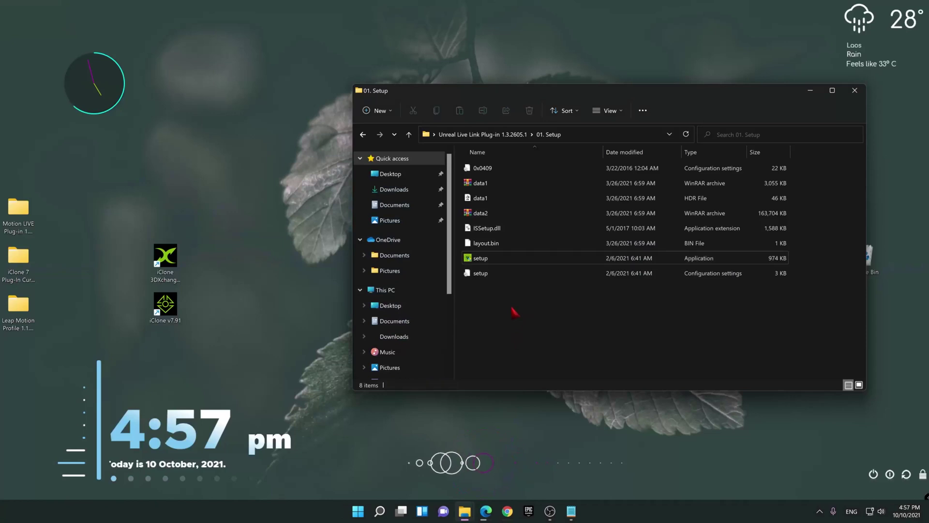
Step: Look into the 02. Hosts folder of the Unreal Live Link Plug-in, return to the Desktop folder and close the window
{"action": "key", "text": "alt+Up"}
{"action": "left_click", "coordinate": [491, 184]}
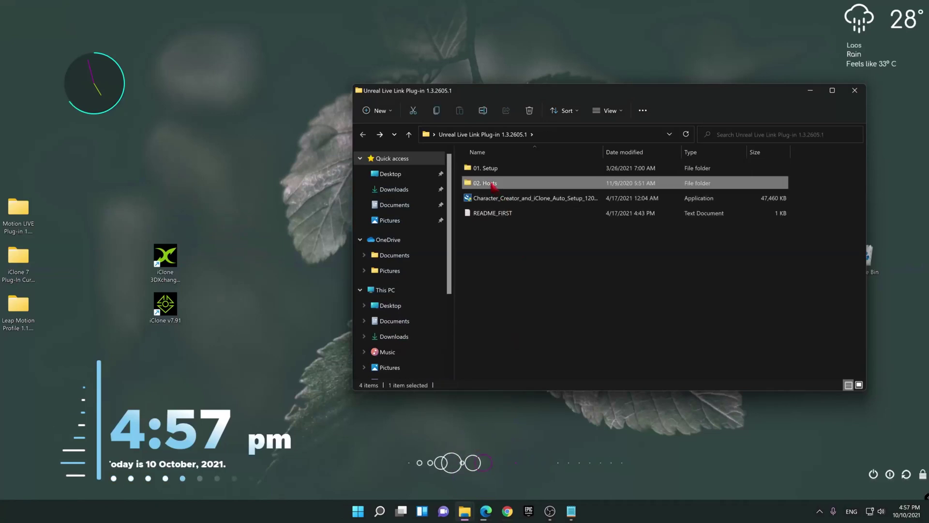
{"action": "double_click", "coordinate": [492, 184]}
{"action": "left_click", "coordinate": [503, 200]}
{"action": "key", "text": "alt+Up"}
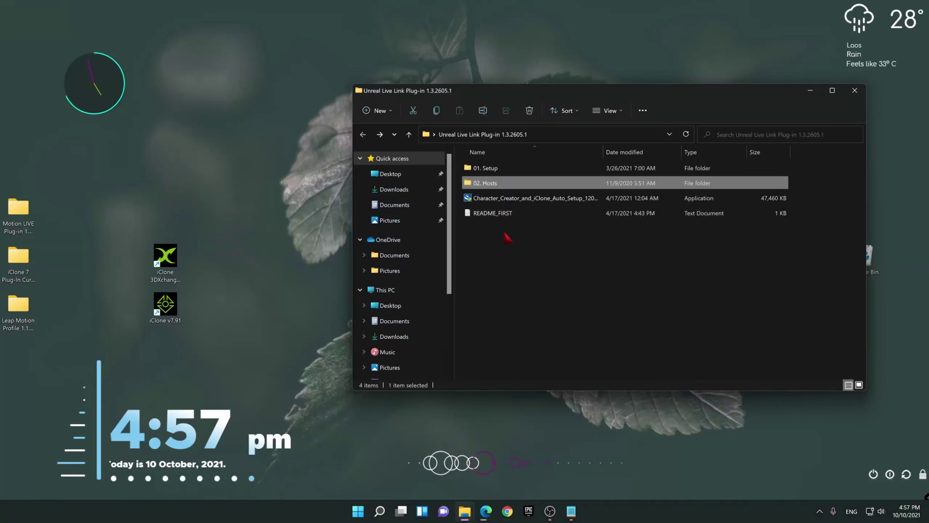
{"action": "key", "text": "alt+Up"}
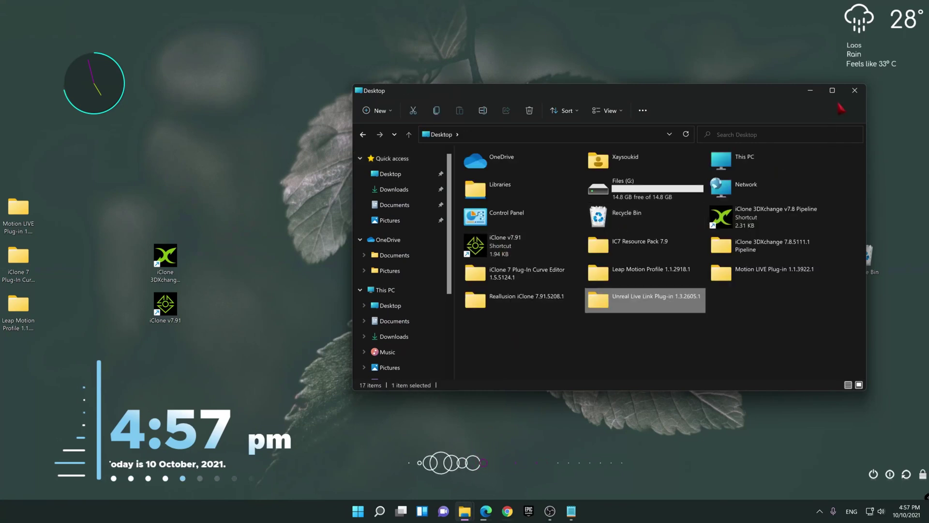
{"action": "left_click", "coordinate": [855, 91]}
Step: Move the Motion LIVE Plug-in folder below the Reallusion iClone folder and open the installation text file inside it
{"action": "left_click_drag", "start_coordinate": [10, 206], "coordinate": [414, 178]}
{"action": "double_click", "coordinate": [415, 178]}
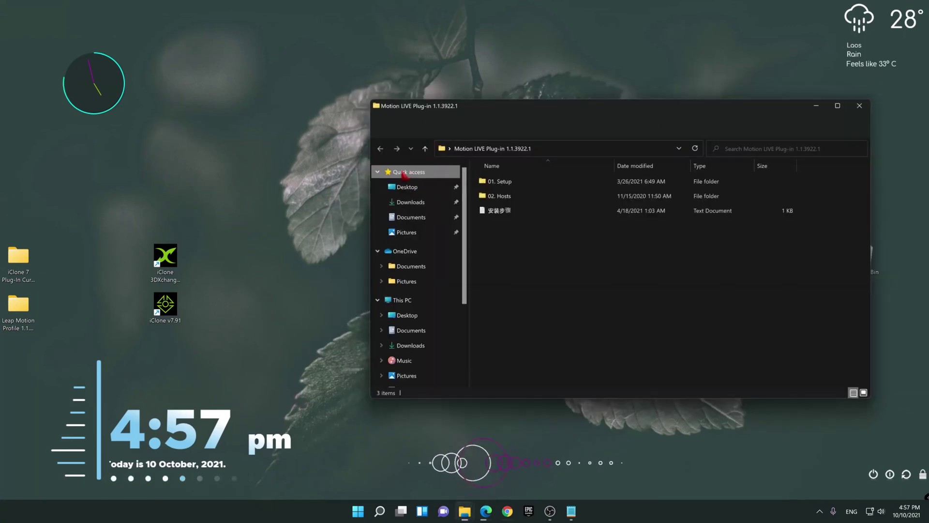
{"action": "left_click", "coordinate": [495, 212]}
{"action": "double_click", "coordinate": [496, 213]}
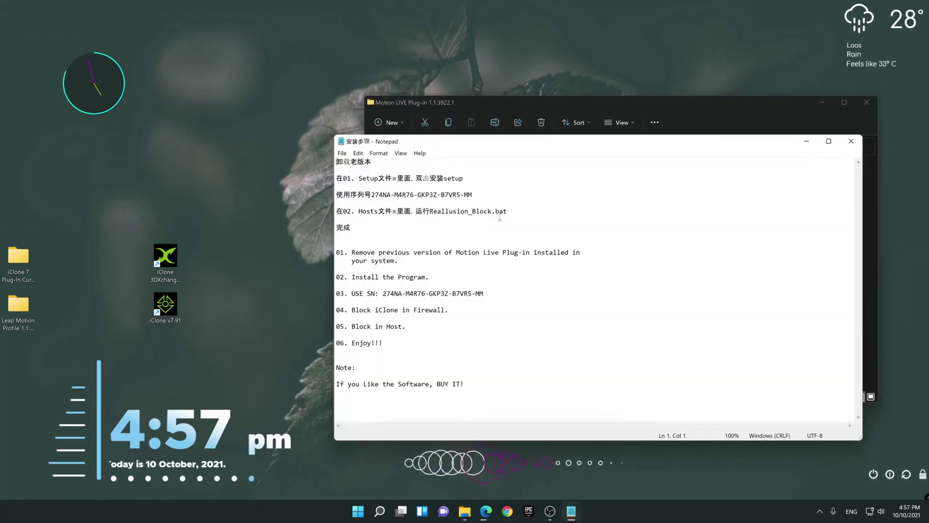
Step: Copy the Motion LIVE Plug-in's serial number from the installation notes and close the text file
{"action": "left_click_drag", "start_coordinate": [484, 293], "coordinate": [383, 296]}
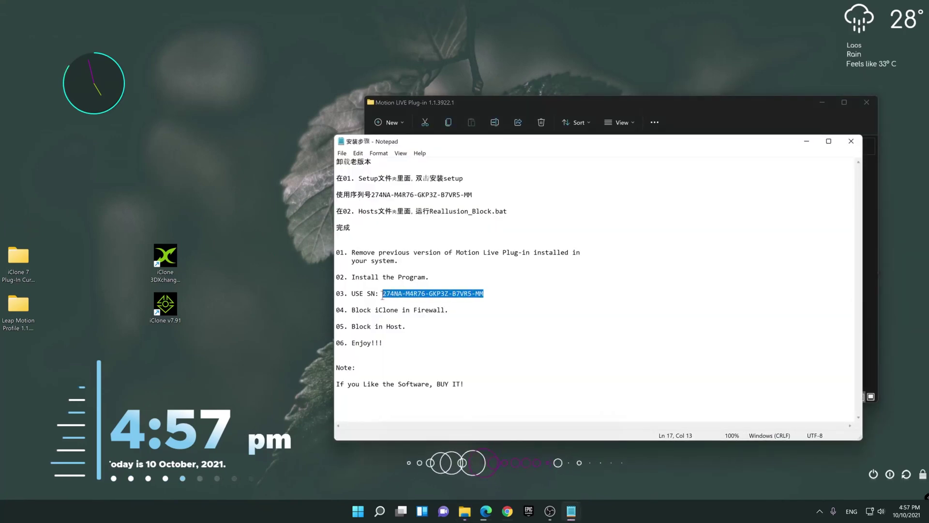
{"action": "right_click", "coordinate": [391, 296]}
{"action": "left_click", "coordinate": [417, 332]}
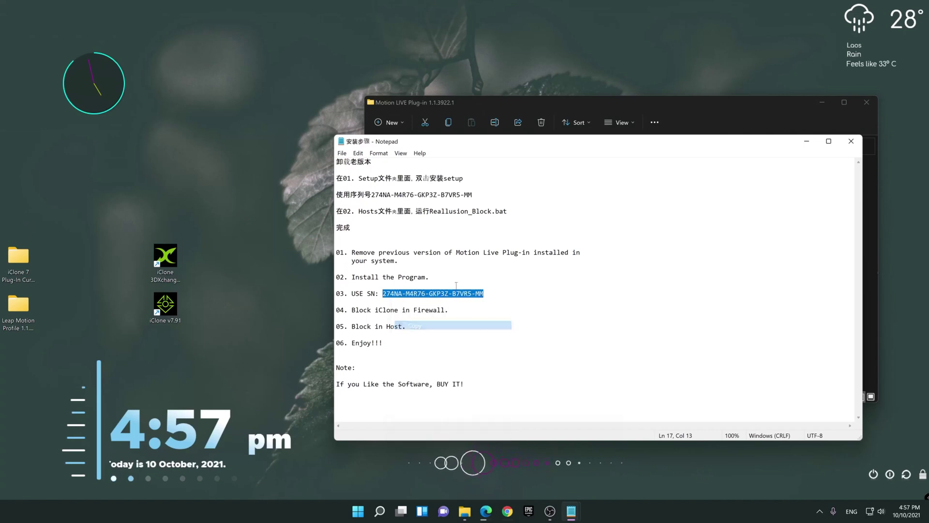
{"action": "left_click_drag", "start_coordinate": [388, 280], "coordinate": [401, 326]}
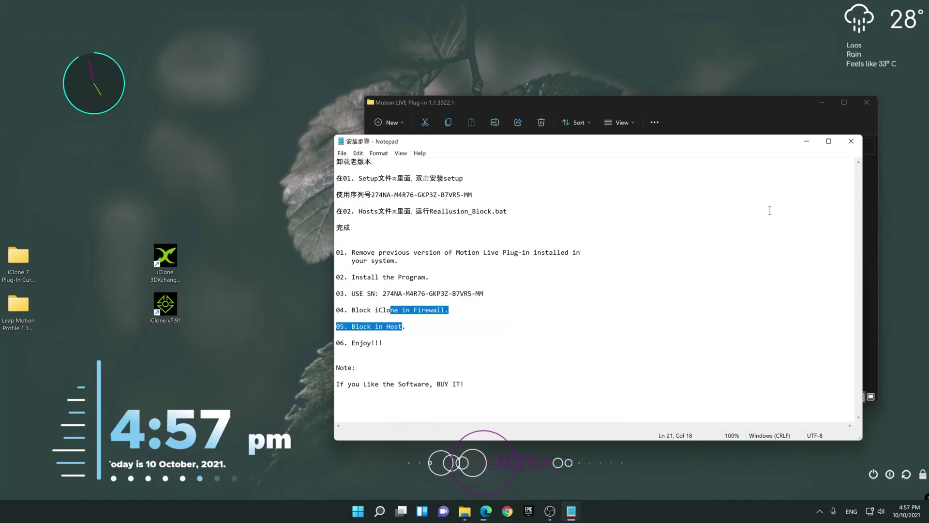
{"action": "left_click", "coordinate": [851, 142]}
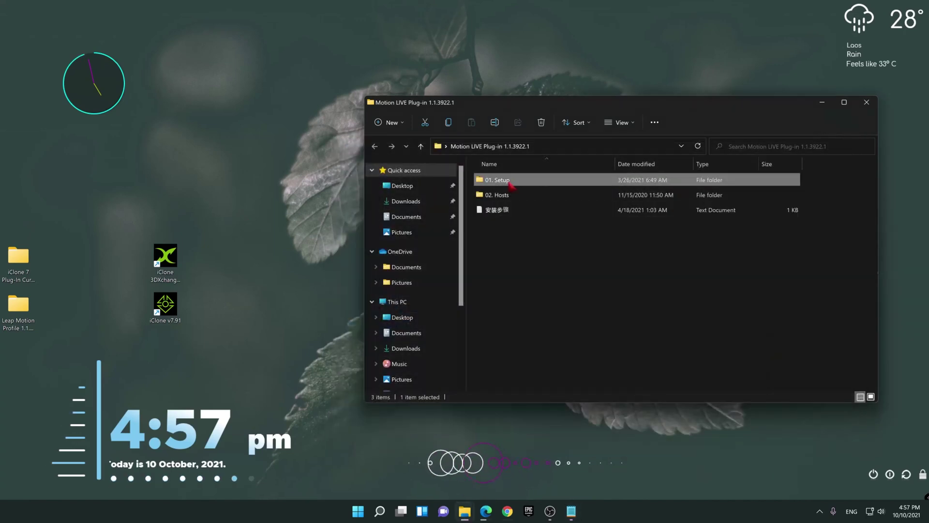
Step: Run the setup application from the 01. Setup folder and accept the Motion LIVE Plug-in v1.1 license agreement
{"action": "double_click", "coordinate": [506, 180]}
{"action": "double_click", "coordinate": [492, 269]}
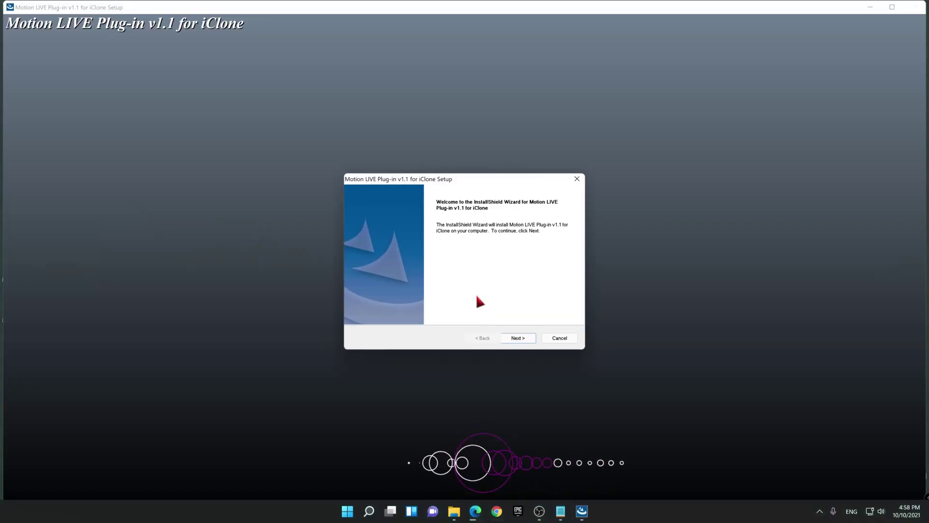
{"action": "left_click", "coordinate": [517, 335]}
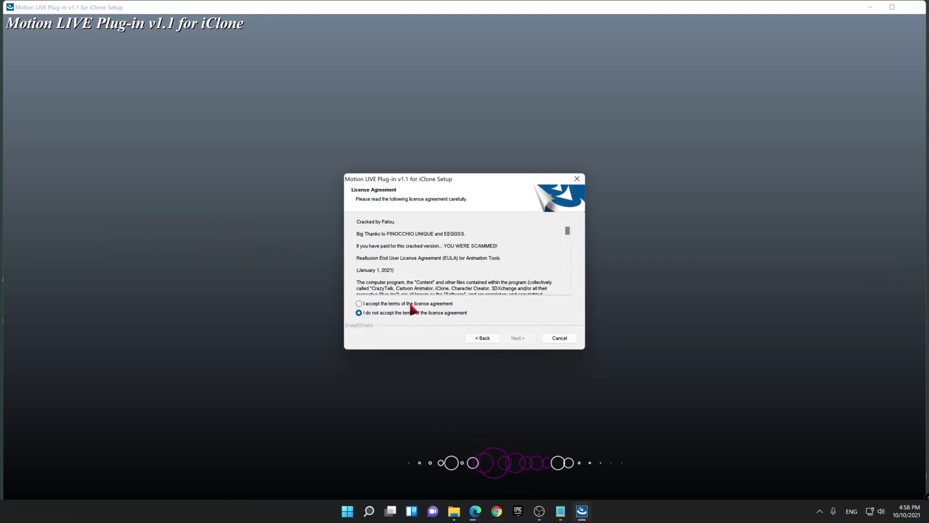
{"action": "left_click", "coordinate": [410, 304]}
{"action": "left_click", "coordinate": [518, 338]}
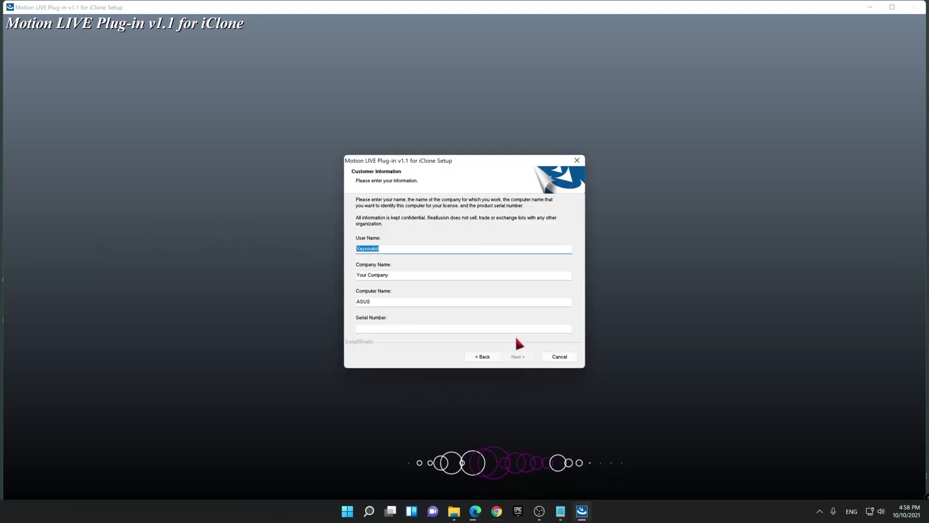
Step: Paste the serial number into the customer information and complete the Motion LIVE Plug-in v1.1 installation
{"action": "left_click", "coordinate": [425, 328]}
{"action": "right_click", "coordinate": [425, 329]}
{"action": "left_click", "coordinate": [513, 370]}
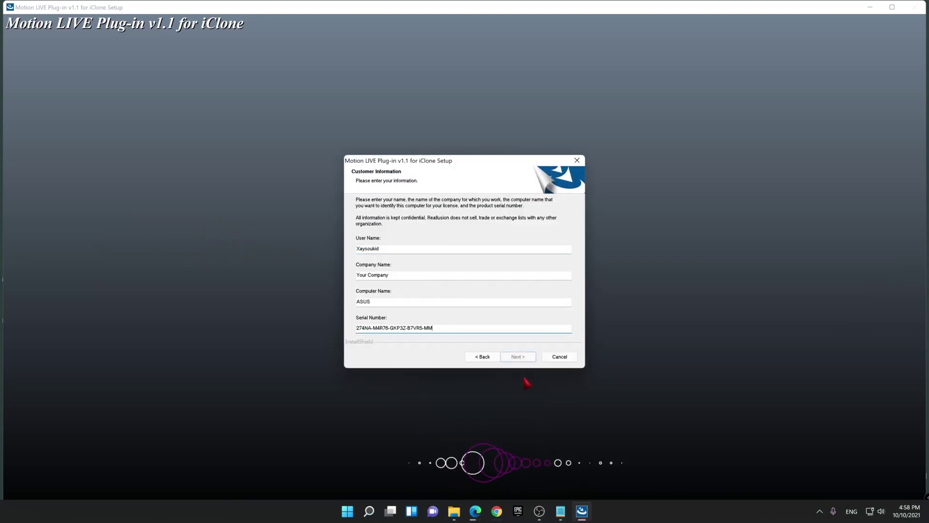
{"action": "left_click", "coordinate": [518, 357]}
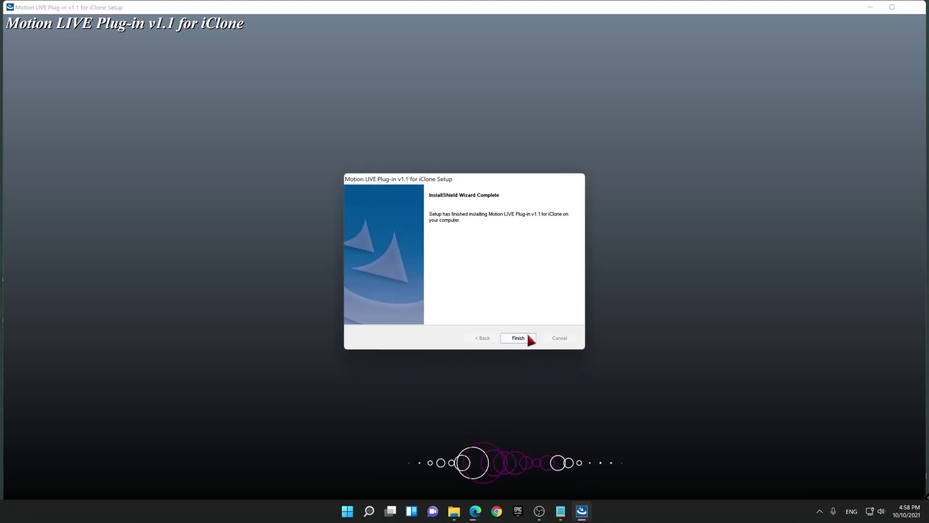
{"action": "left_click", "coordinate": [525, 336]}
{"action": "left_click", "coordinate": [524, 341]}
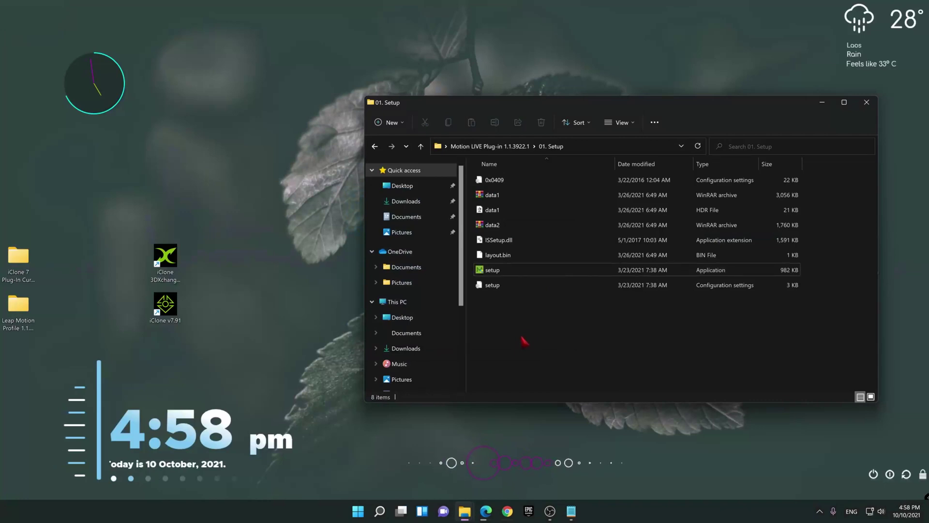
Step: Close the Motion LIVE Plug-in folder window and move the iClone 7 Plug-In Curve Editor folder below the Motion LIVE Plug-in folder
{"action": "key", "text": "alt+Up"}
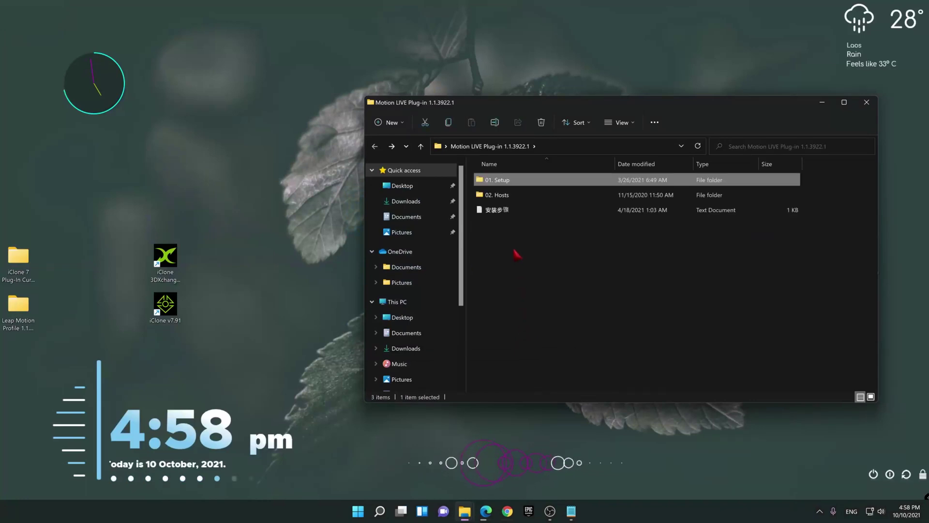
{"action": "key", "text": "alt+Up"}
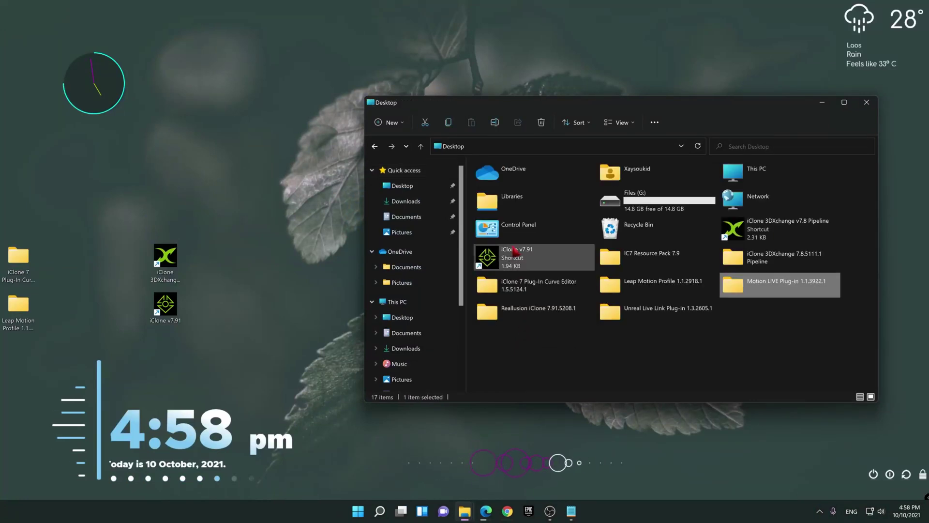
{"action": "left_click", "coordinate": [867, 103]}
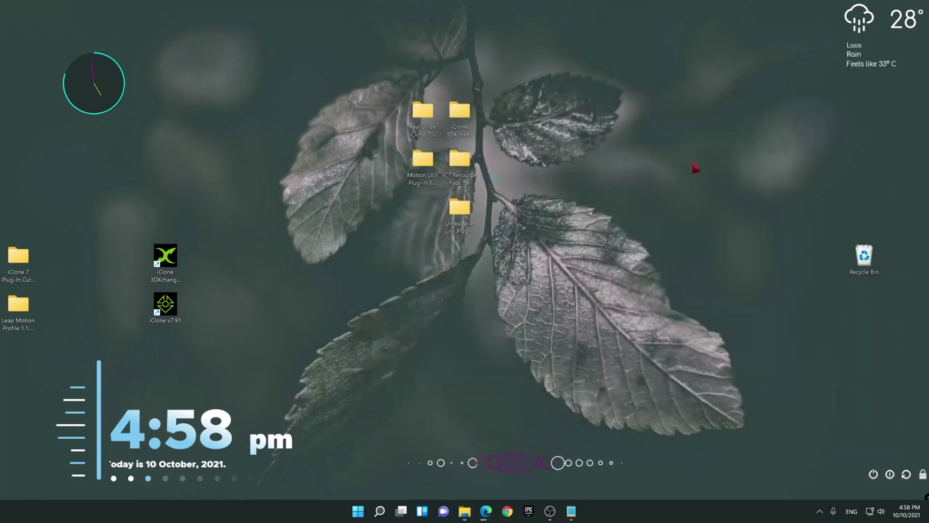
{"action": "left_click_drag", "start_coordinate": [17, 259], "coordinate": [416, 213]}
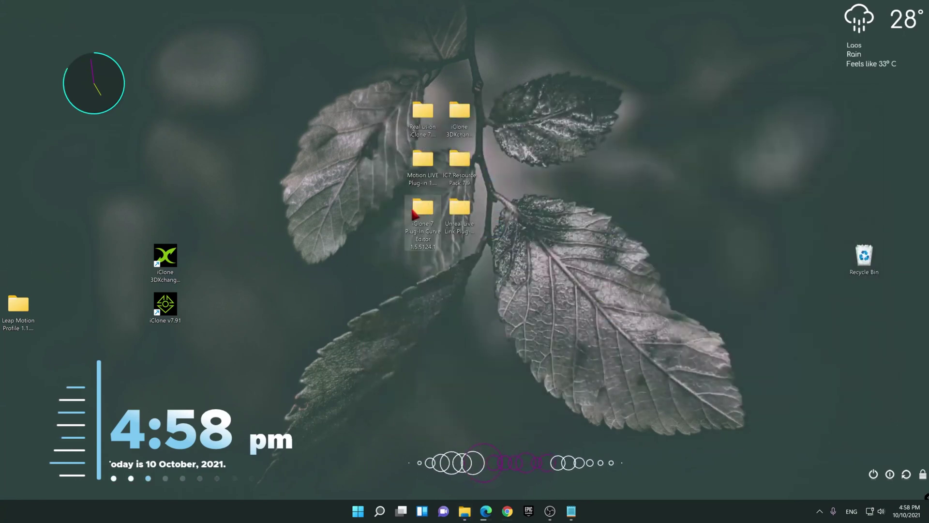
Step: Open the iClone 7 Plug-In Curve Editor folder, copy the serial number from its installation notes and close the text file
{"action": "key", "text": "Return"}
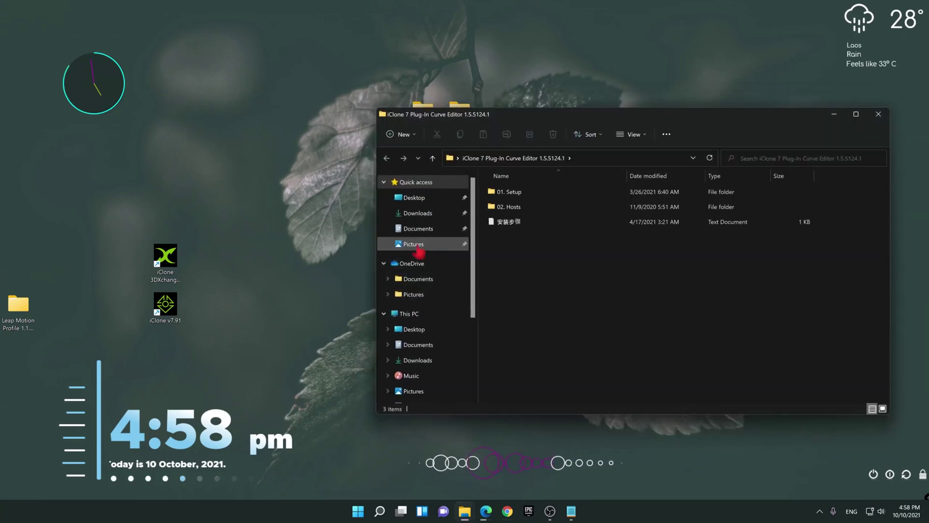
{"action": "double_click", "coordinate": [516, 222]}
{"action": "left_click_drag", "start_coordinate": [493, 294], "coordinate": [383, 294]}
{"action": "right_click", "coordinate": [390, 297]}
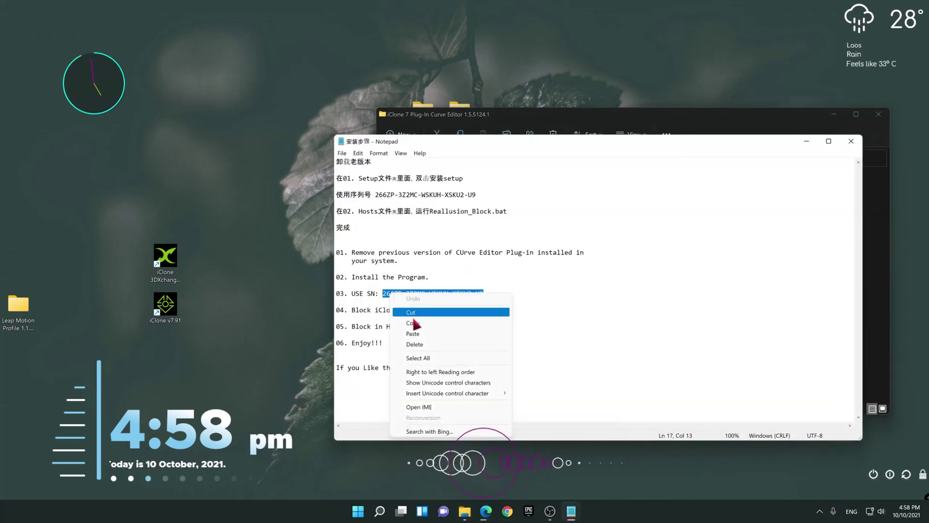
{"action": "left_click", "coordinate": [413, 323]}
{"action": "left_click", "coordinate": [848, 145]}
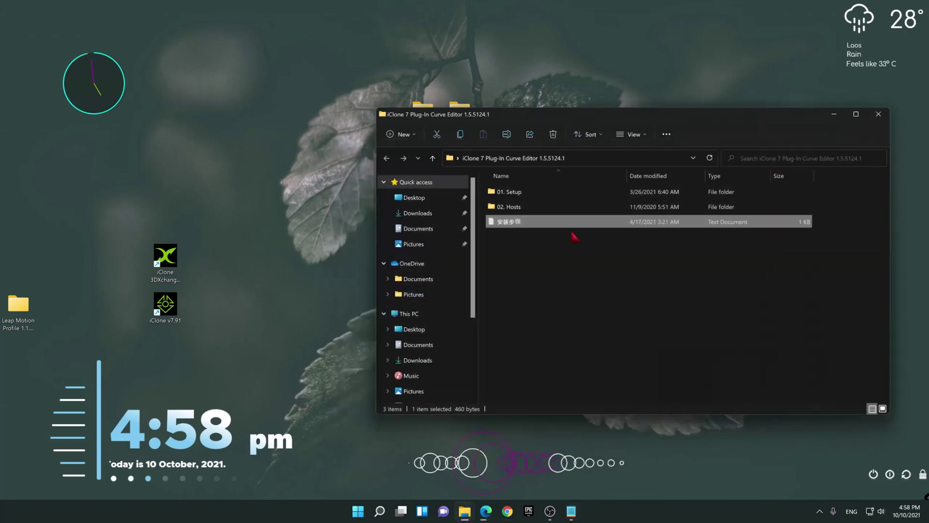
Step: Run the setup application from the 01. Setup folder and accept the Curve Editor Plug-in v1.5 license agreement
{"action": "double_click", "coordinate": [510, 193]}
{"action": "double_click", "coordinate": [503, 284]}
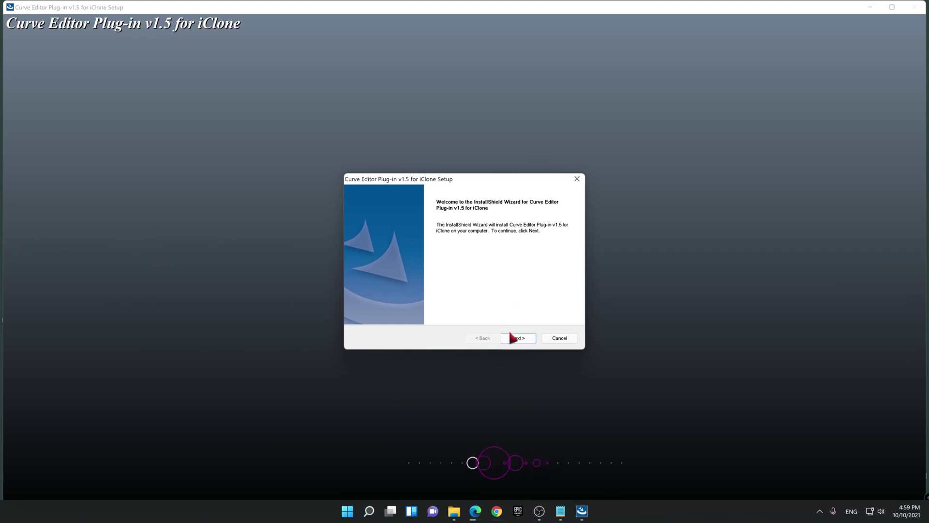
{"action": "left_click", "coordinate": [514, 338]}
{"action": "left_click", "coordinate": [395, 304]}
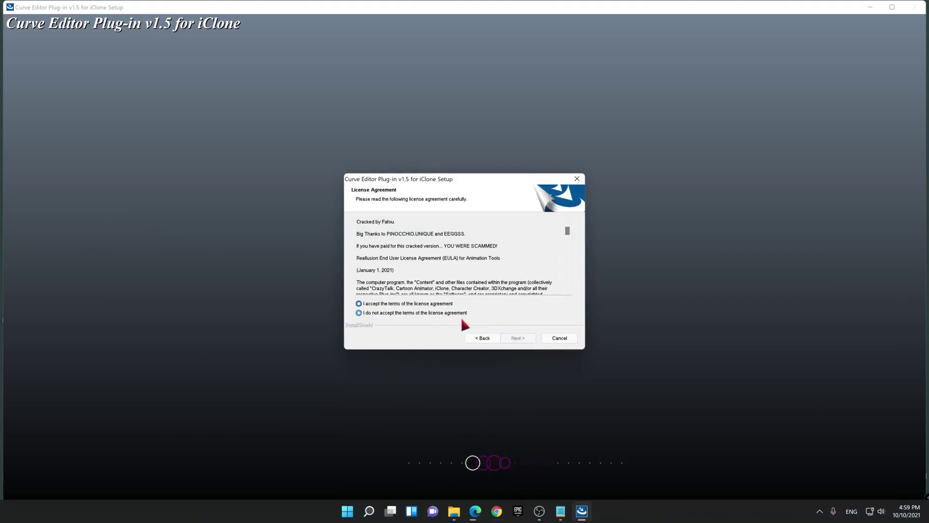
{"action": "left_click", "coordinate": [519, 339]}
Step: Paste the serial number into the customer information, close the leftover notes window and complete the Curve Editor Plug-in v1.5 installation
{"action": "left_click", "coordinate": [383, 328]}
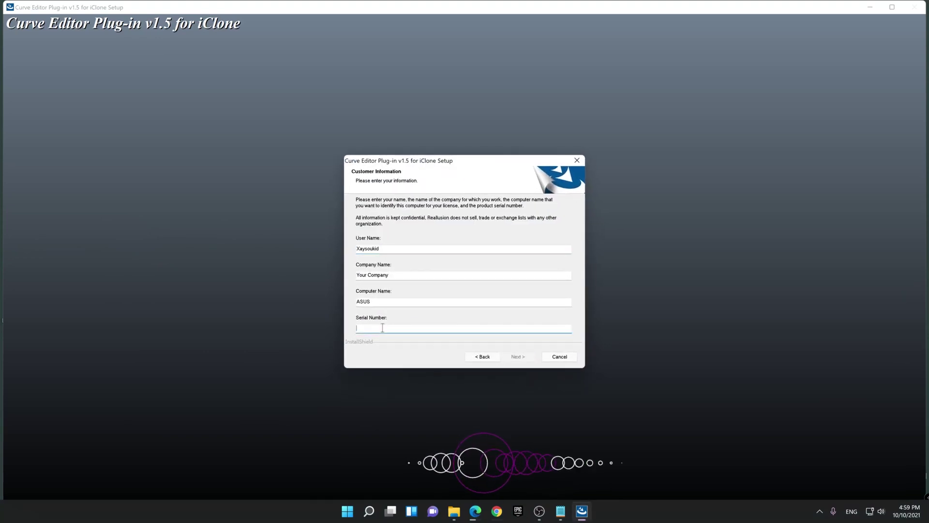
{"action": "right_click", "coordinate": [383, 328]}
{"action": "left_click", "coordinate": [470, 370]}
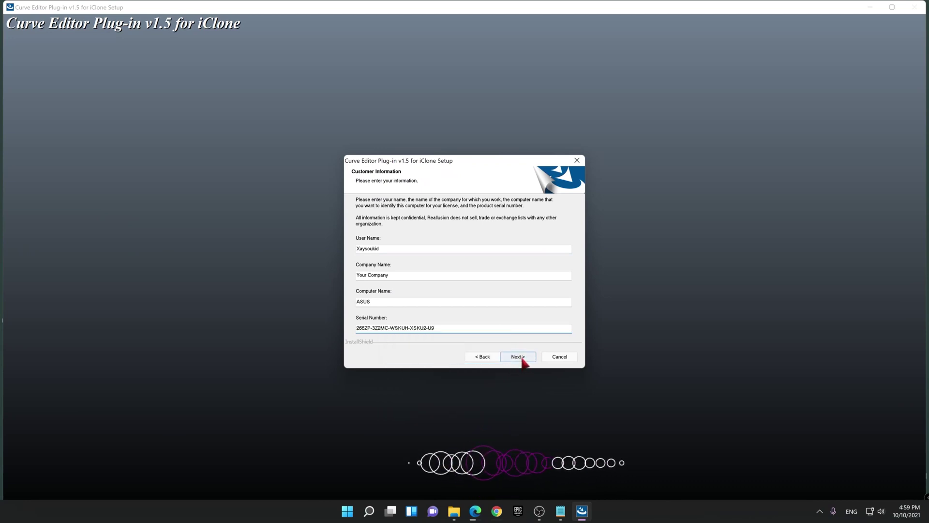
{"action": "left_click", "coordinate": [518, 357]}
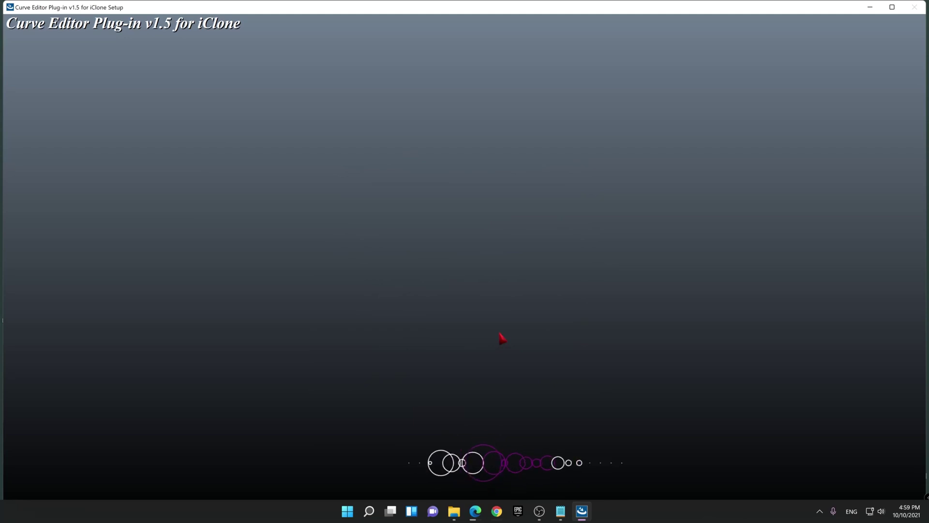
{"action": "left_click", "coordinate": [562, 513]}
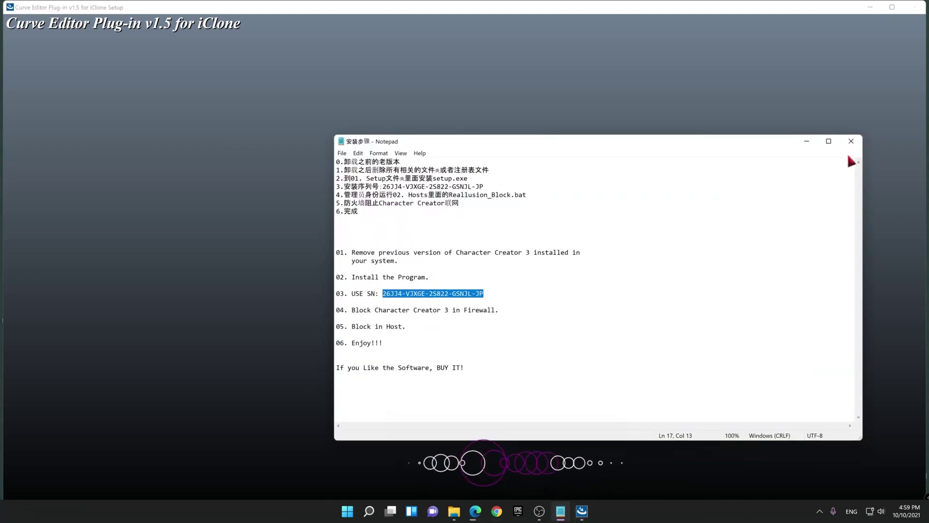
{"action": "left_click", "coordinate": [852, 141]}
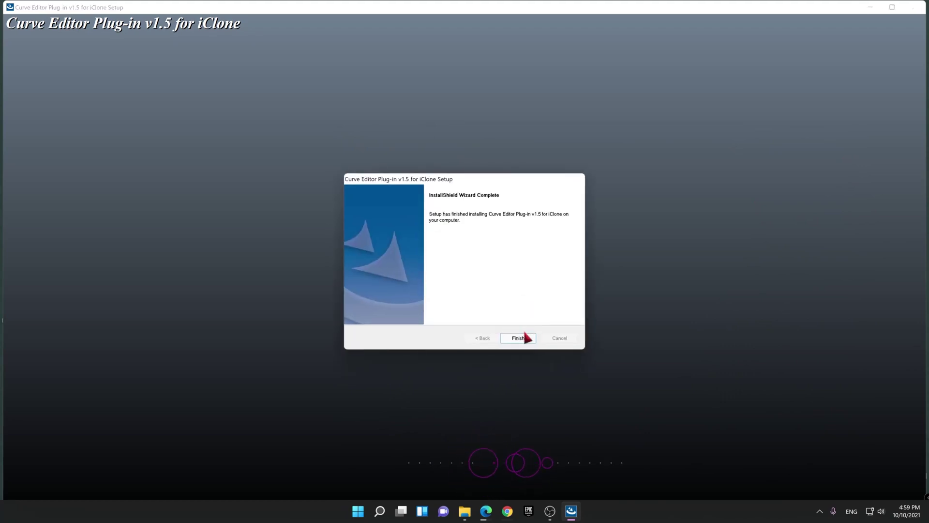
{"action": "left_click", "coordinate": [519, 337]}
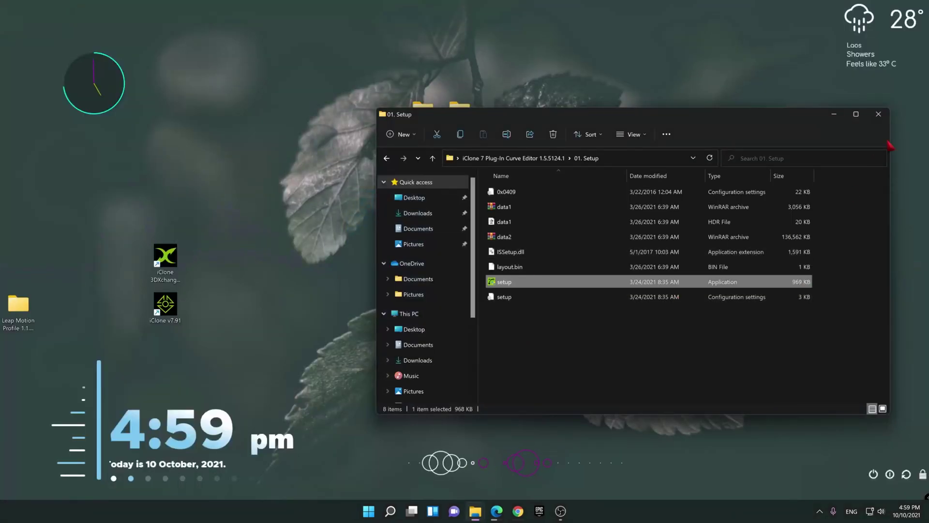
Step: Close the Curve Editor folder window and move the Leap Motion Profile folder below the Unreal Live Link folder
{"action": "key", "text": "alt+Up"}
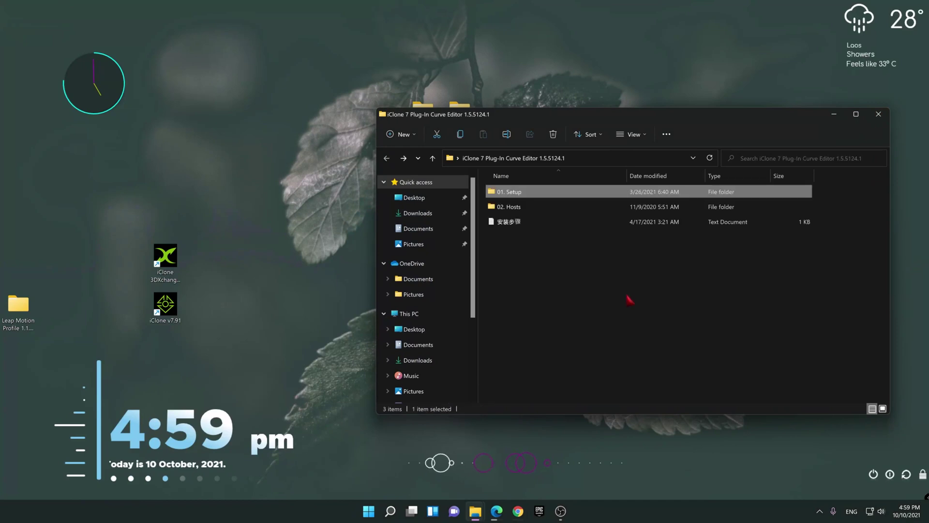
{"action": "left_click", "coordinate": [878, 114]}
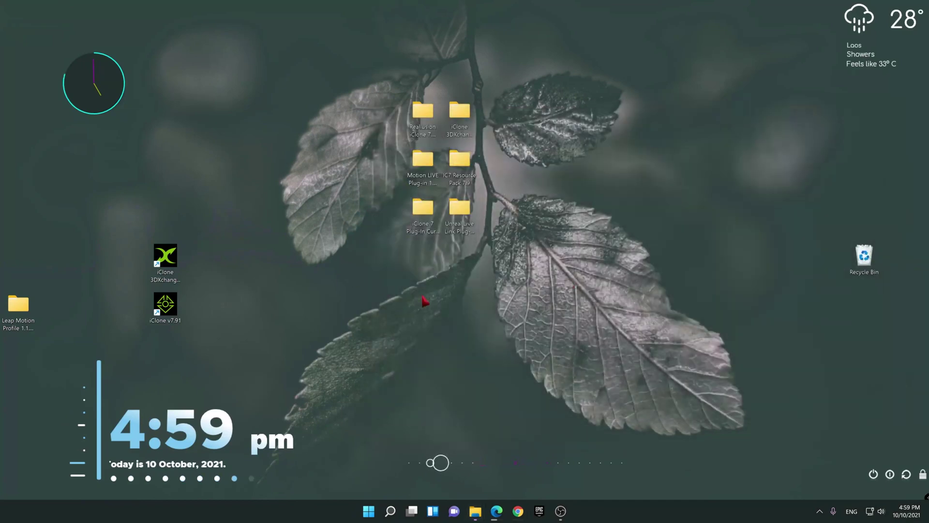
{"action": "left_click_drag", "start_coordinate": [19, 304], "coordinate": [460, 265]}
Step: Open the Leap Motion Profile folder, read the installation instructions in its README file and close the file
{"action": "double_click", "coordinate": [480, 271]}
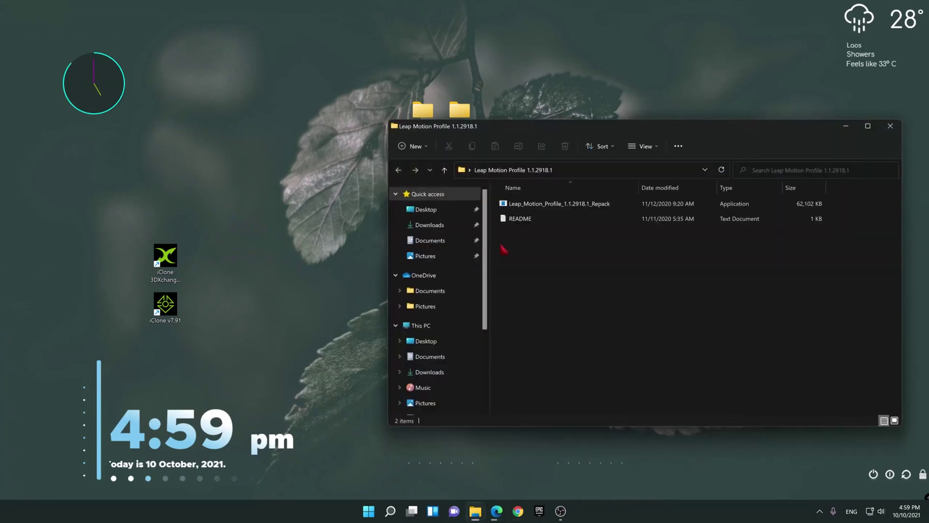
{"action": "left_click", "coordinate": [530, 204]}
{"action": "double_click", "coordinate": [521, 218]}
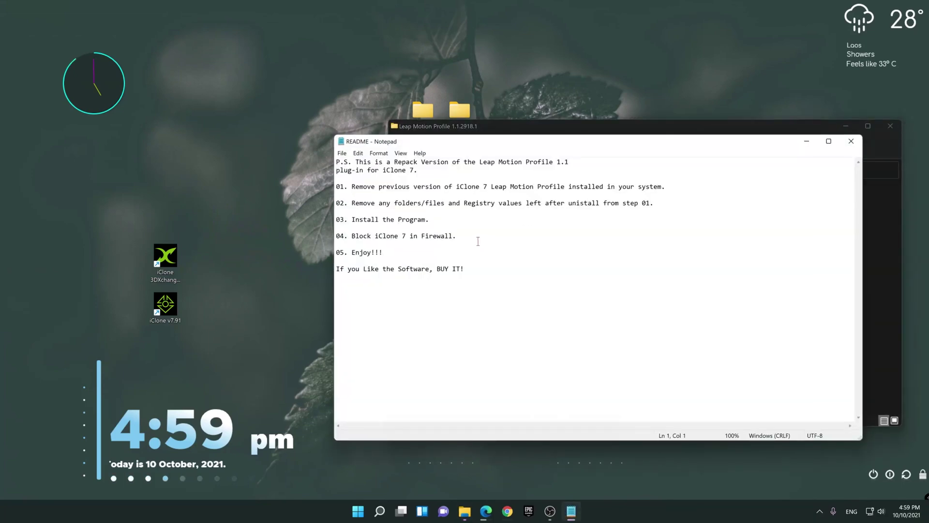
{"action": "left_click", "coordinate": [851, 141]}
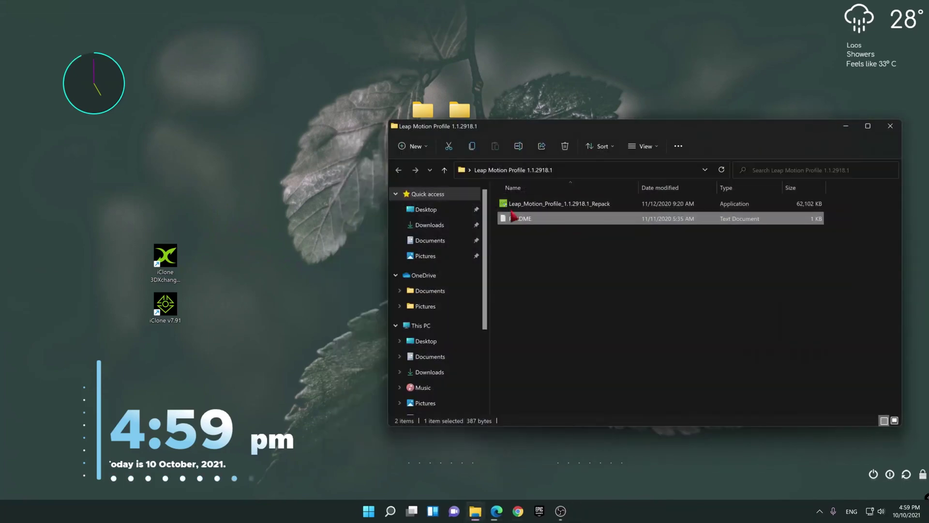
Step: Run Leap_Motion_Profile_1.1.2918.1_Repack, complete the Leap Motion Profile v1.1 installation and close the folder window
{"action": "left_click", "coordinate": [512, 206]}
{"action": "double_click", "coordinate": [512, 206]}
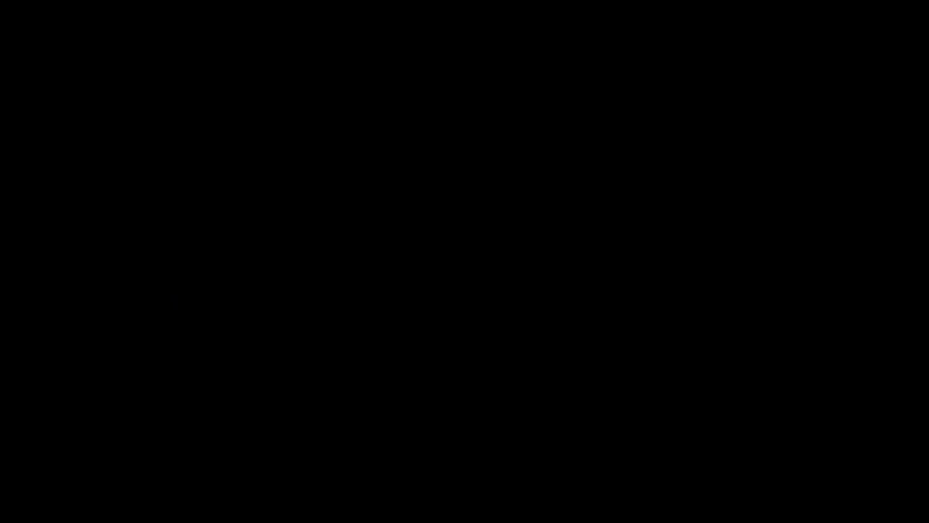
{"action": "left_click", "coordinate": [514, 328]}
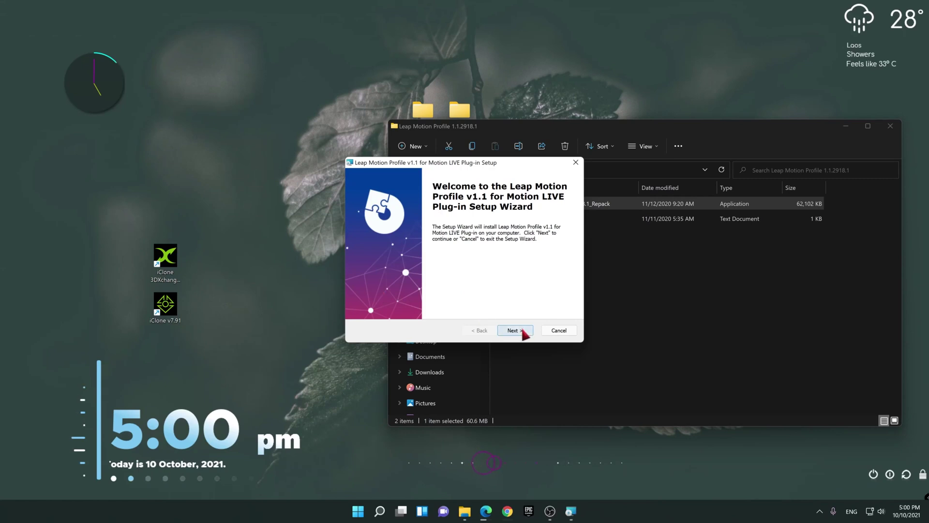
{"action": "left_click", "coordinate": [515, 330]}
{"action": "left_click", "coordinate": [503, 331]}
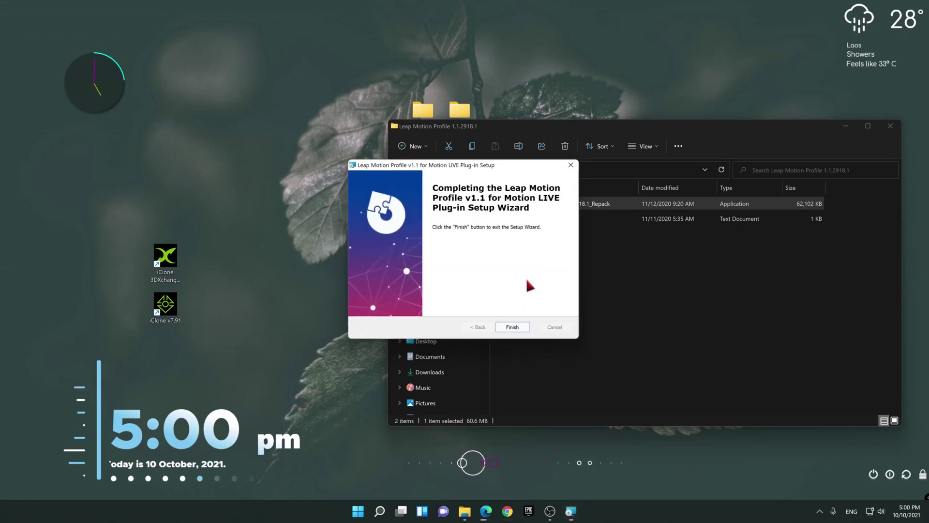
{"action": "left_click", "coordinate": [516, 329]}
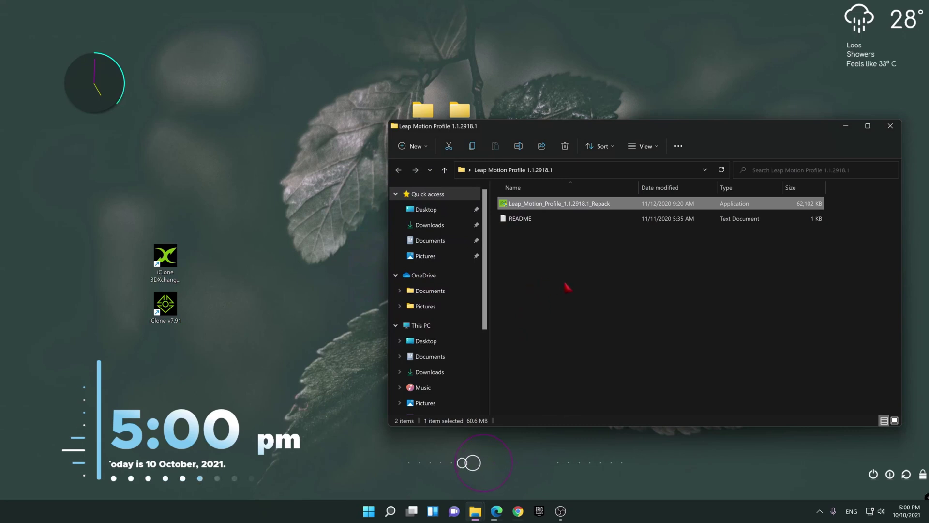
{"action": "left_click", "coordinate": [891, 127]}
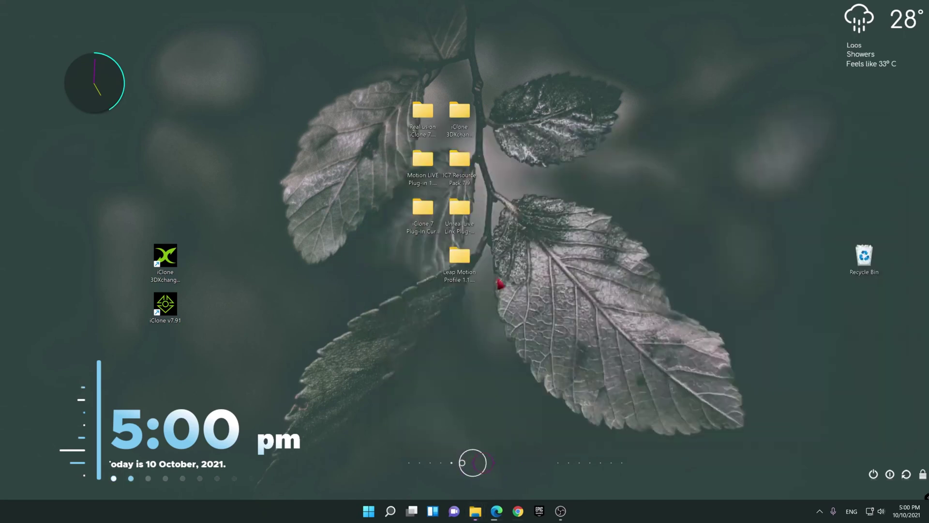
Step: Refresh the desktop and move the iClone 3DXchange and iClone v7.91 shortcuts below the Curve Editor folder
{"action": "right_click", "coordinate": [646, 189]}
{"action": "left_click", "coordinate": [676, 230]}
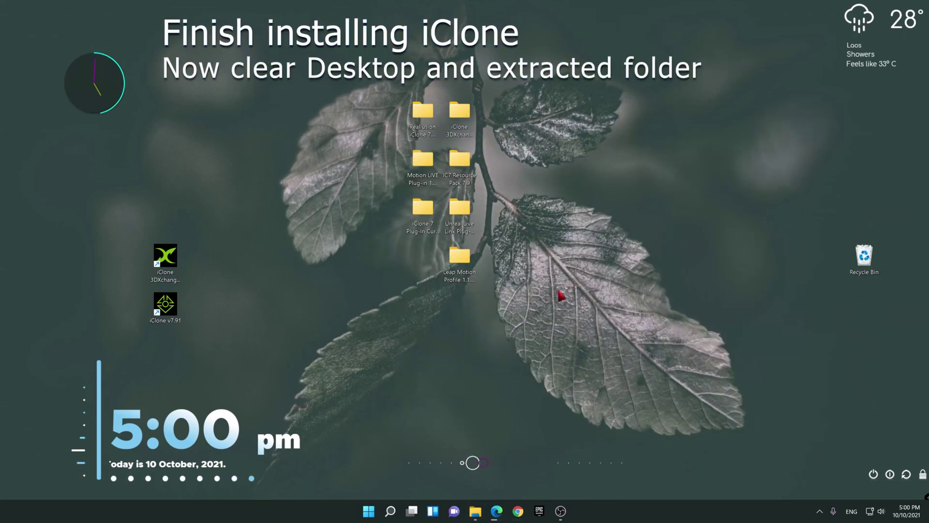
{"action": "left_click_drag", "start_coordinate": [219, 214], "coordinate": [416, 303]}
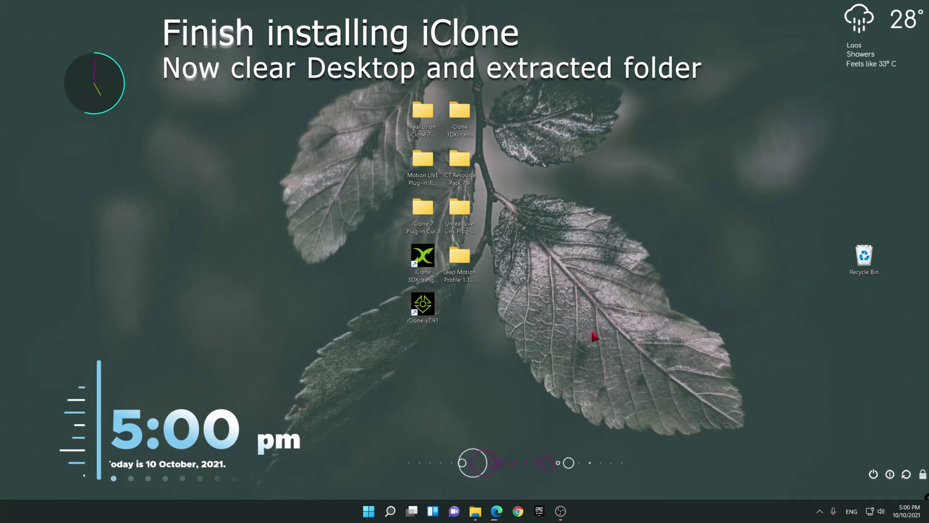
Step: Permanently delete all the extracted installation folders and both iClone shortcuts from the desktop and refresh it
{"action": "left_click_drag", "start_coordinate": [591, 360], "coordinate": [352, 112]}
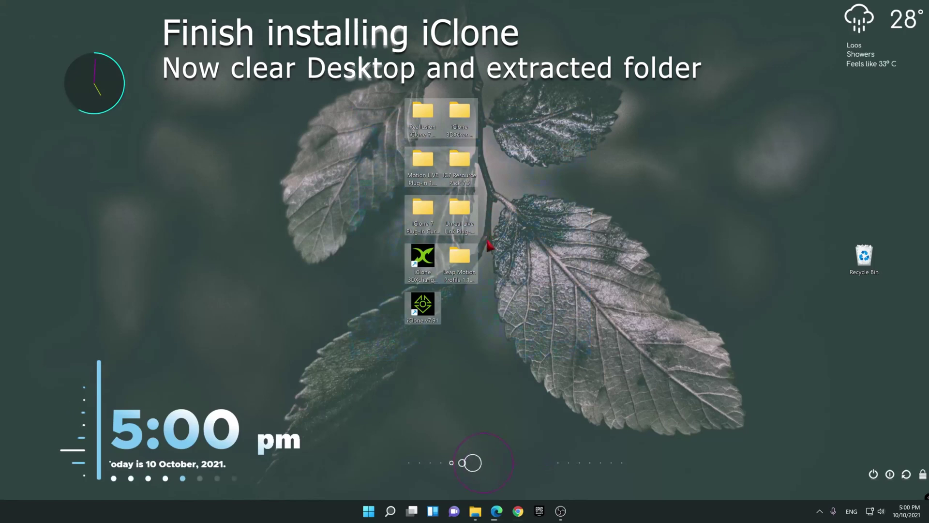
{"action": "key", "text": "shift+Delete"}
{"action": "left_click", "coordinate": [498, 263]}
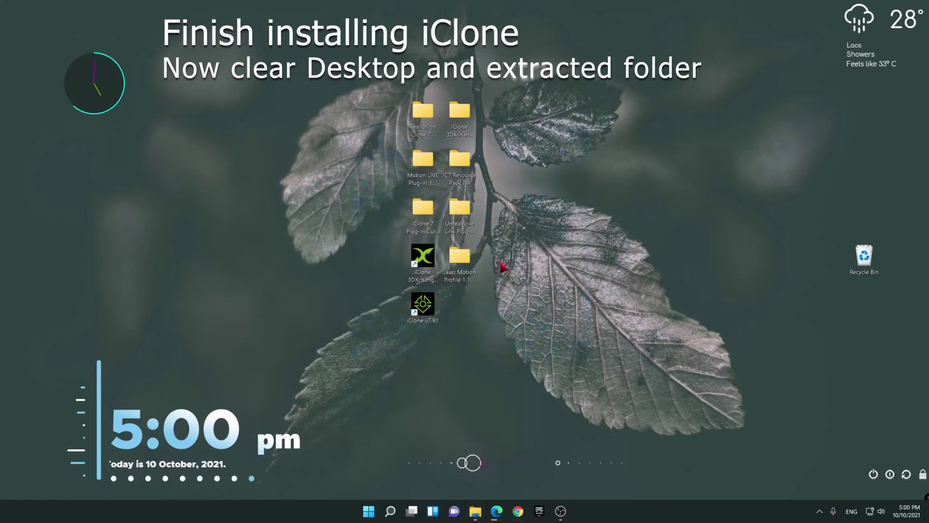
{"action": "right_click", "coordinate": [367, 165]}
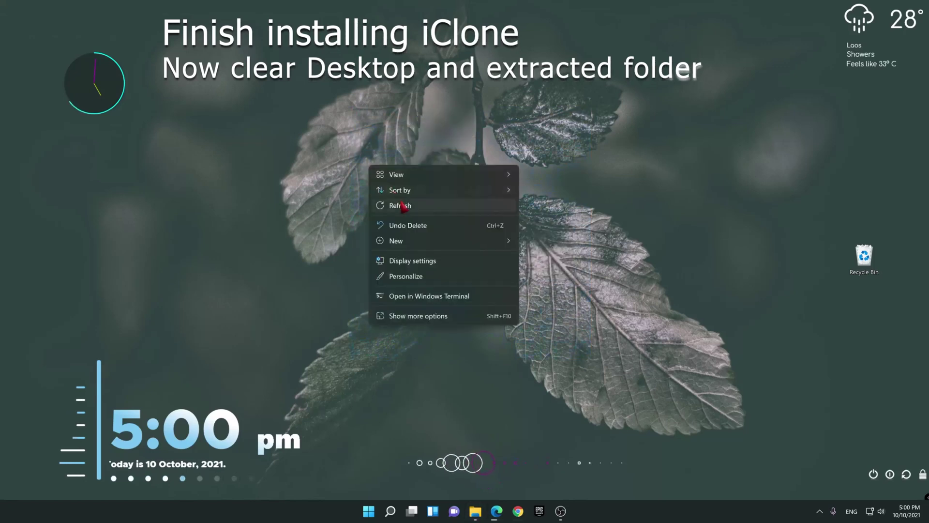
{"action": "left_click", "coordinate": [401, 205]}
Step: Empty the Recycle Bin, confirming the permanent deletion
{"action": "right_click", "coordinate": [864, 259]}
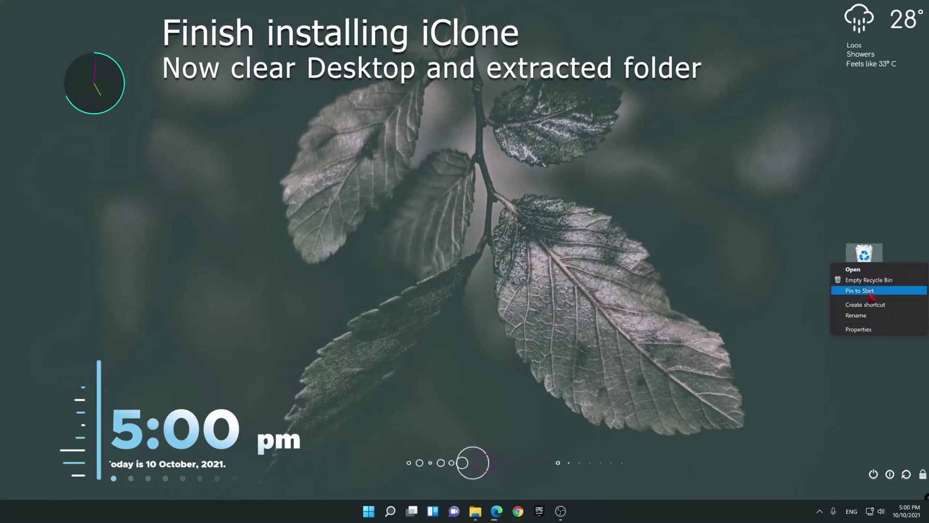
{"action": "left_click", "coordinate": [865, 281]}
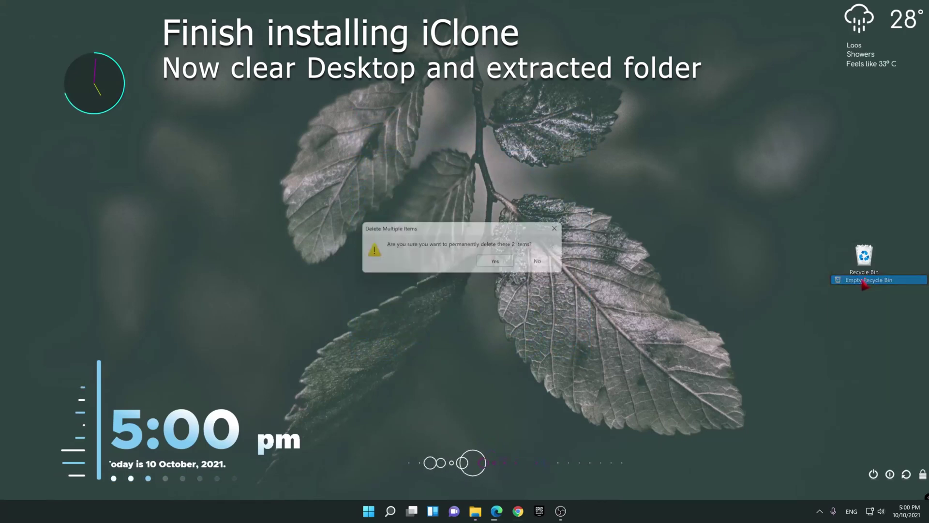
{"action": "left_click", "coordinate": [502, 263]}
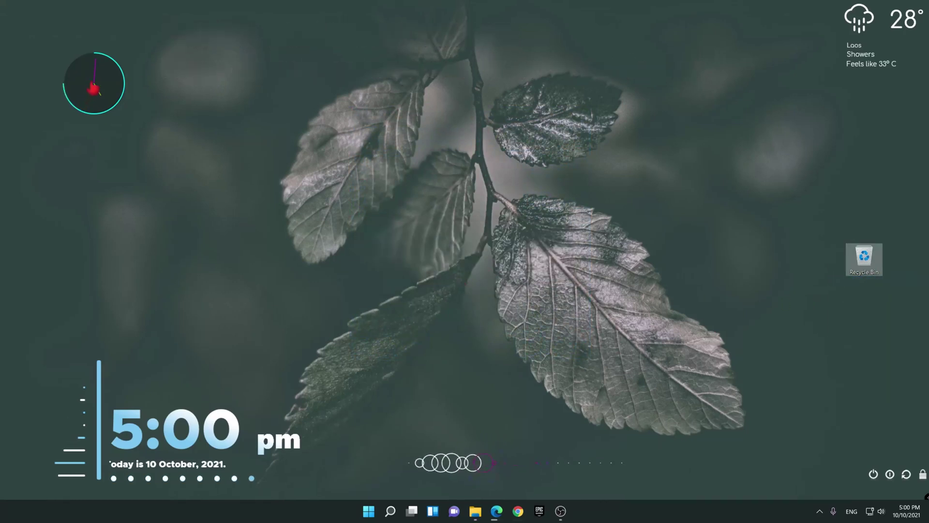
Step: Refresh the clock with dock Rainmeter skin on the desktop
{"action": "left_click", "coordinate": [91, 83]}
{"action": "right_click", "coordinate": [94, 88]}
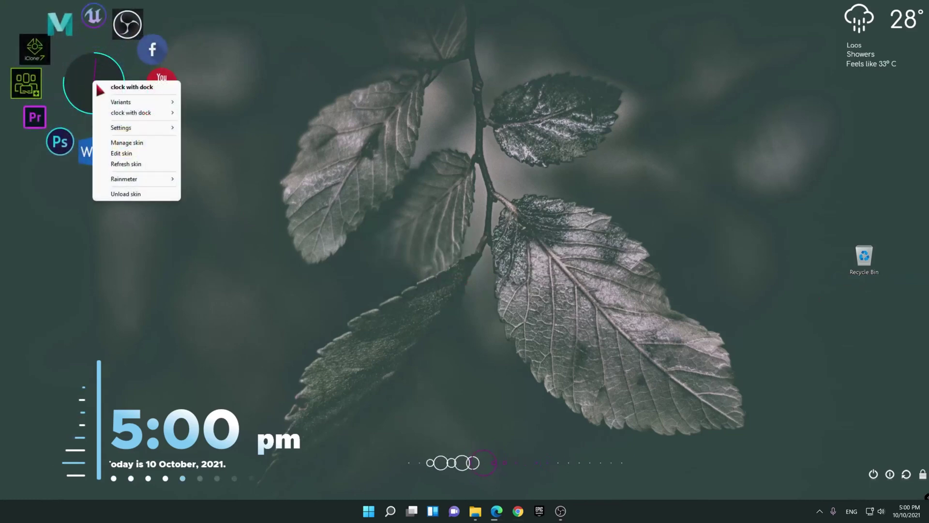
{"action": "left_click", "coordinate": [133, 165]}
Step: Search Windows for the Control Panel, open it and move its window toward the upper part of the desktop
{"action": "left_click", "coordinate": [390, 512]}
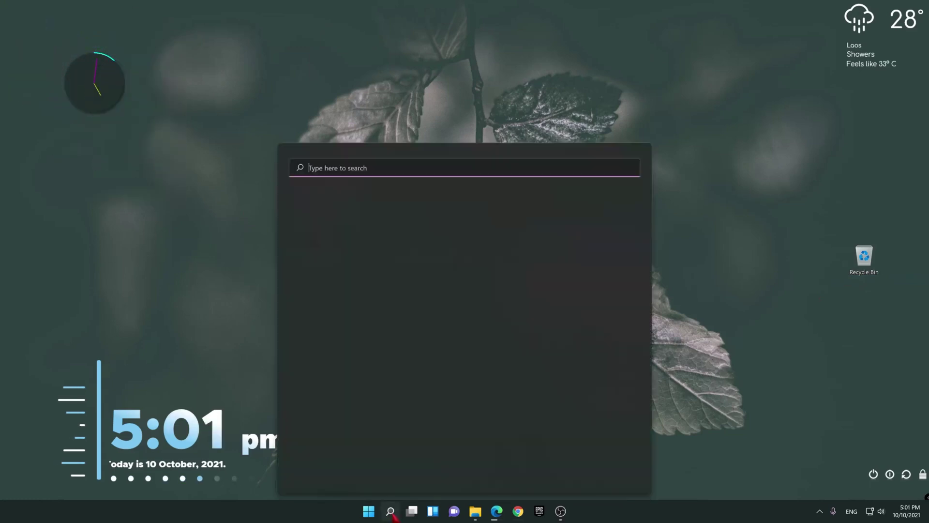
{"action": "type", "text": "conta"}
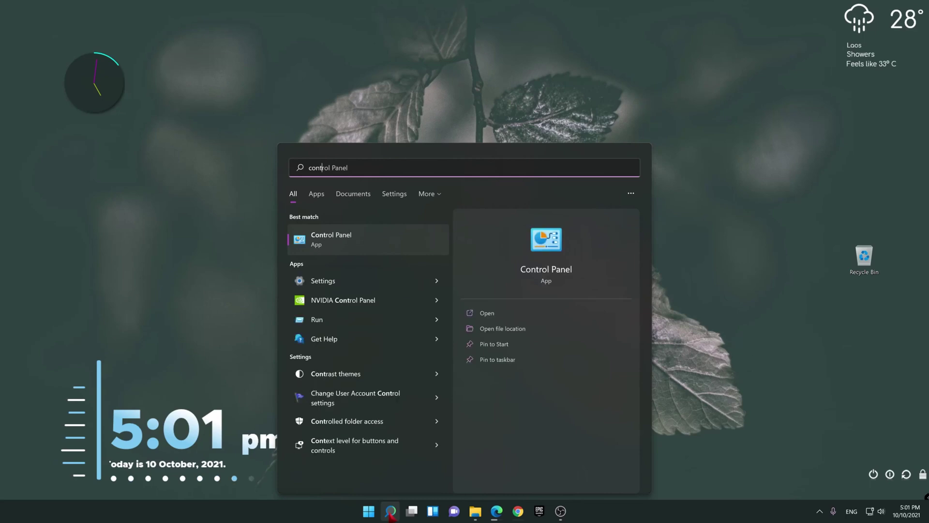
{"action": "key", "text": "BackSpace"}
{"action": "type", "text": "rol"}
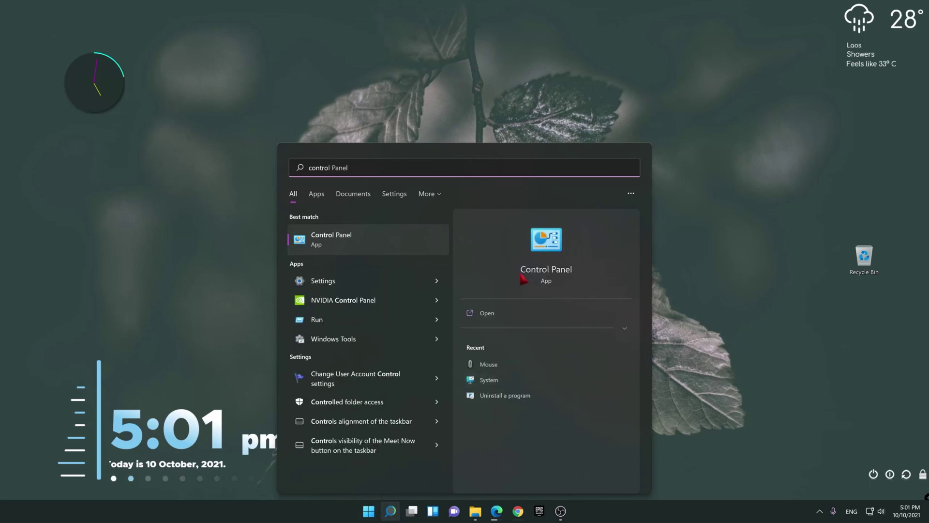
{"action": "left_click", "coordinate": [538, 274]}
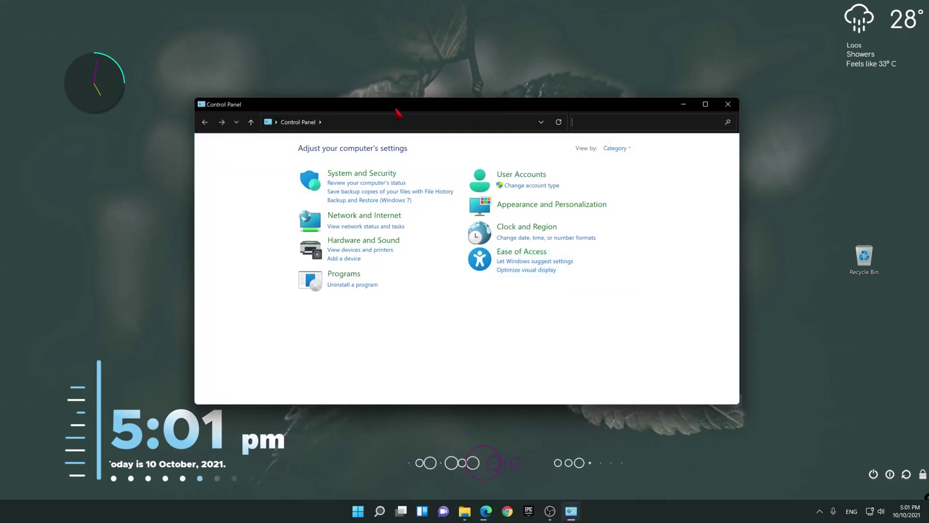
{"action": "left_click_drag", "start_coordinate": [399, 100], "coordinate": [477, 72]}
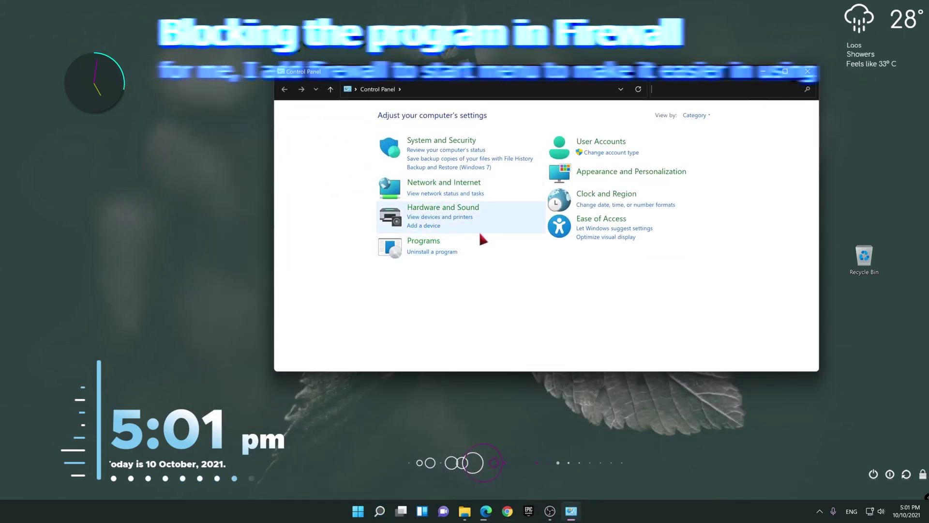
Step: Show the Control Panel items as large icons, pin Windows Defender Firewall to Start, and close the Control Panel
{"action": "left_click", "coordinate": [701, 115]}
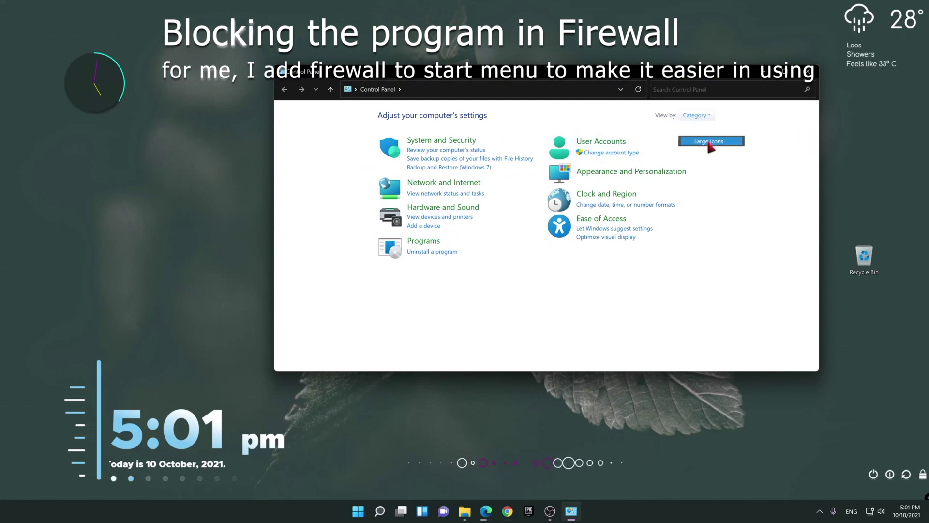
{"action": "left_click", "coordinate": [709, 141]}
{"action": "scroll", "coordinate": [506, 304], "scroll_direction": "down", "scroll_amount": 1}
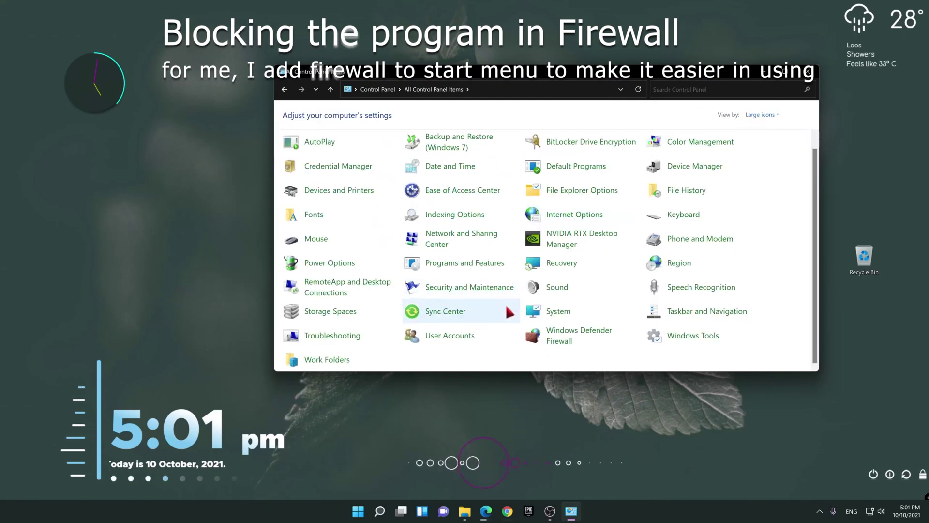
{"action": "right_click", "coordinate": [564, 341]}
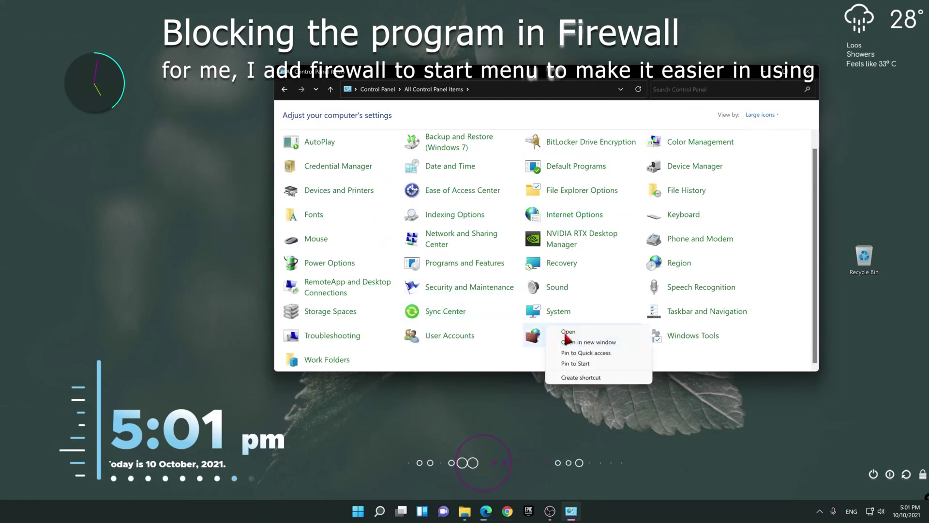
{"action": "left_click", "coordinate": [585, 364]}
{"action": "left_click", "coordinate": [804, 73]}
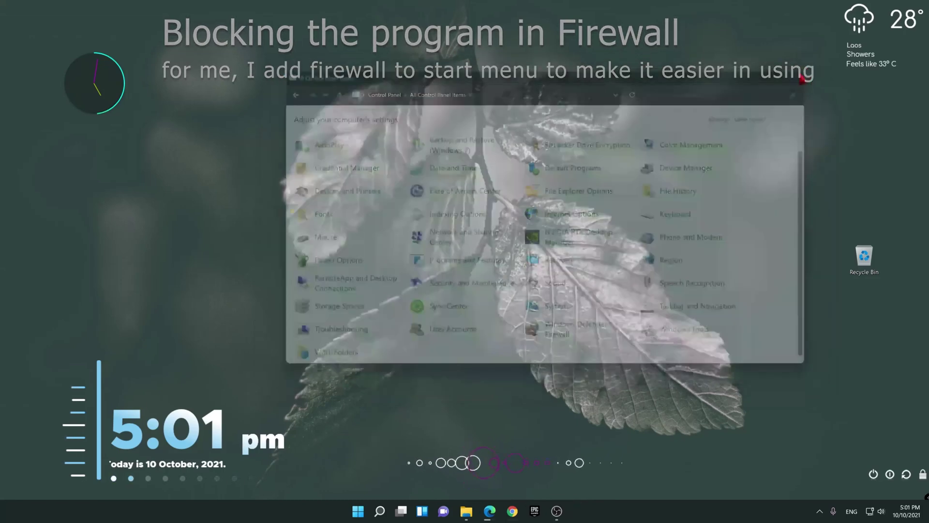
Step: Open the advanced settings of Windows Defender Firewall from Start, close the basic firewall window and move the advanced one toward the desktop's centre
{"action": "left_click", "coordinate": [376, 509]}
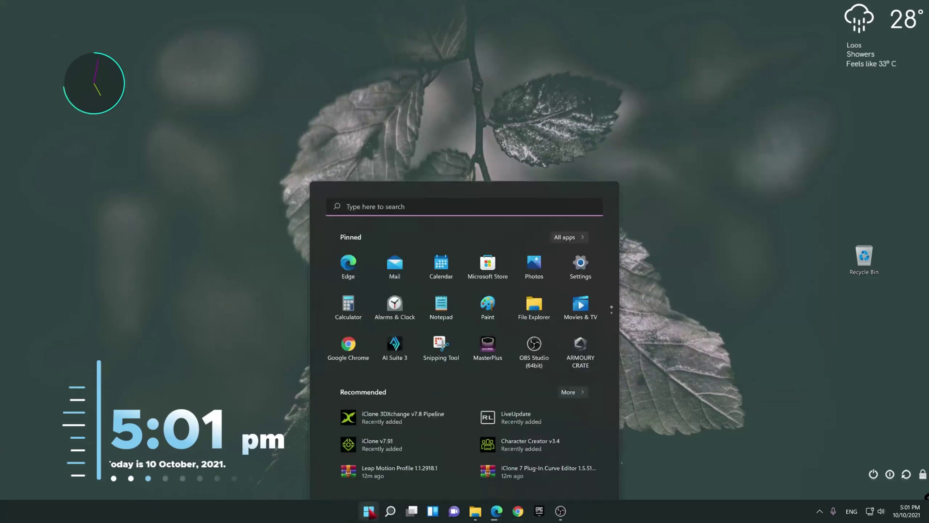
{"action": "scroll", "coordinate": [515, 292], "scroll_direction": "down", "scroll_amount": 1}
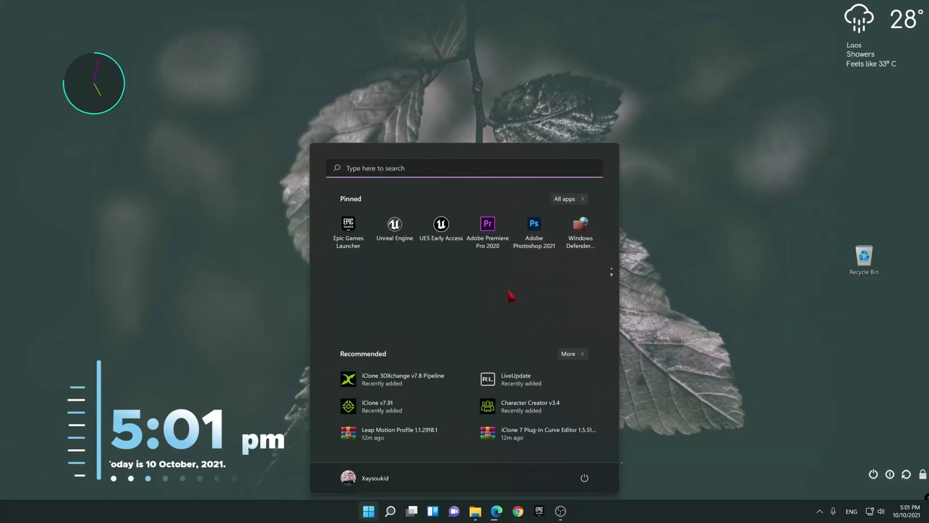
{"action": "left_click", "coordinate": [581, 227]}
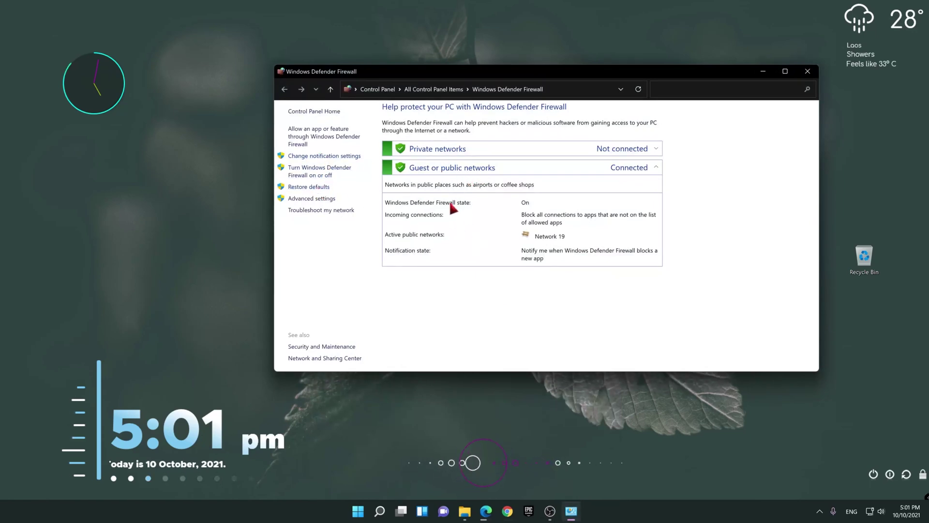
{"action": "left_click", "coordinate": [319, 199]}
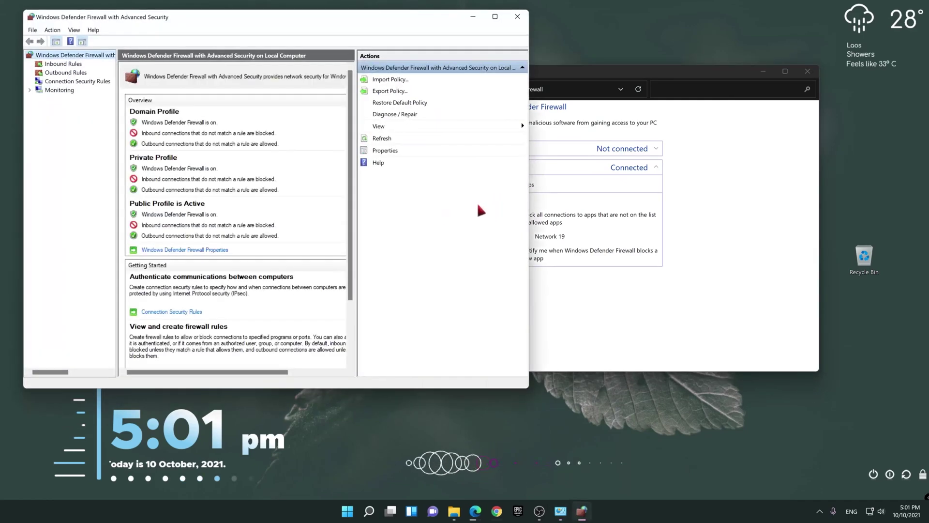
{"action": "left_click", "coordinate": [815, 73]}
{"action": "left_click_drag", "start_coordinate": [361, 26], "coordinate": [655, 40]}
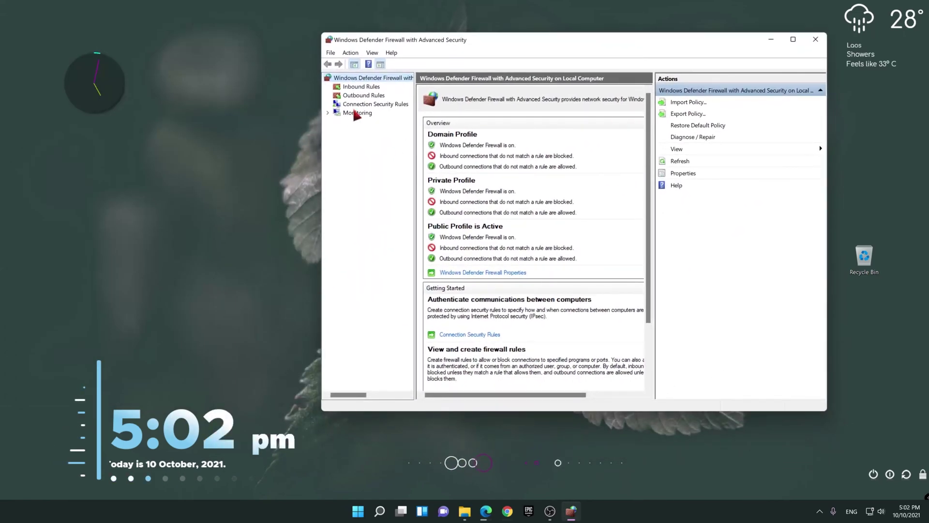
Step: Start a new inbound rule of type Program, move its wizard over the firewall window and go to the program path page
{"action": "left_click", "coordinate": [358, 87]}
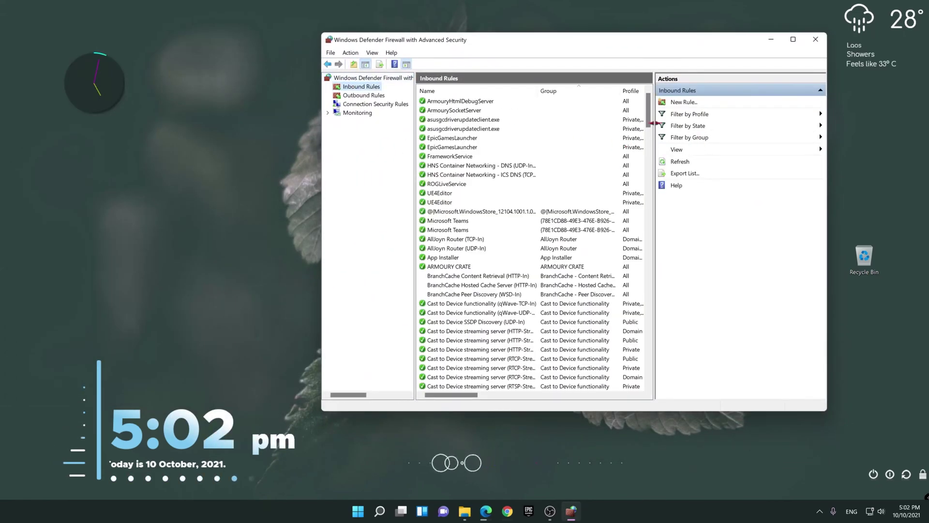
{"action": "left_click", "coordinate": [683, 102]}
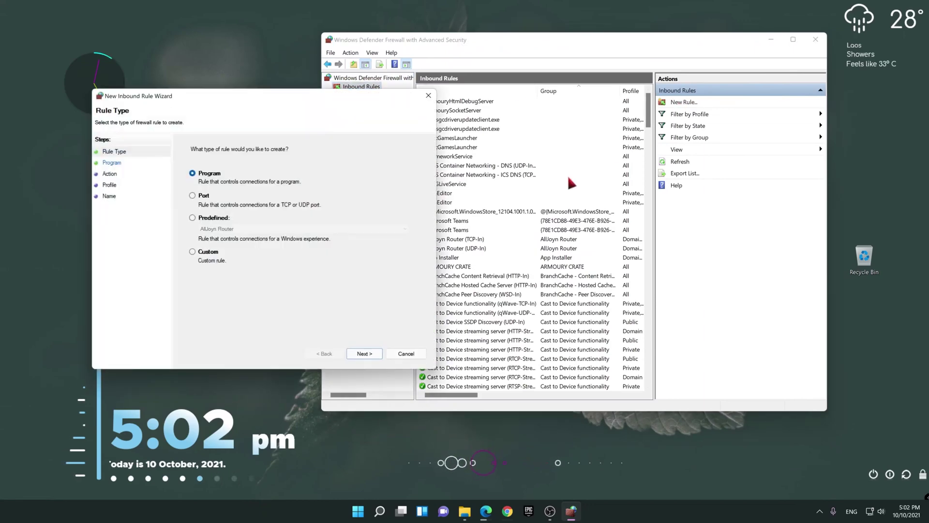
{"action": "left_click_drag", "start_coordinate": [217, 100], "coordinate": [510, 105]}
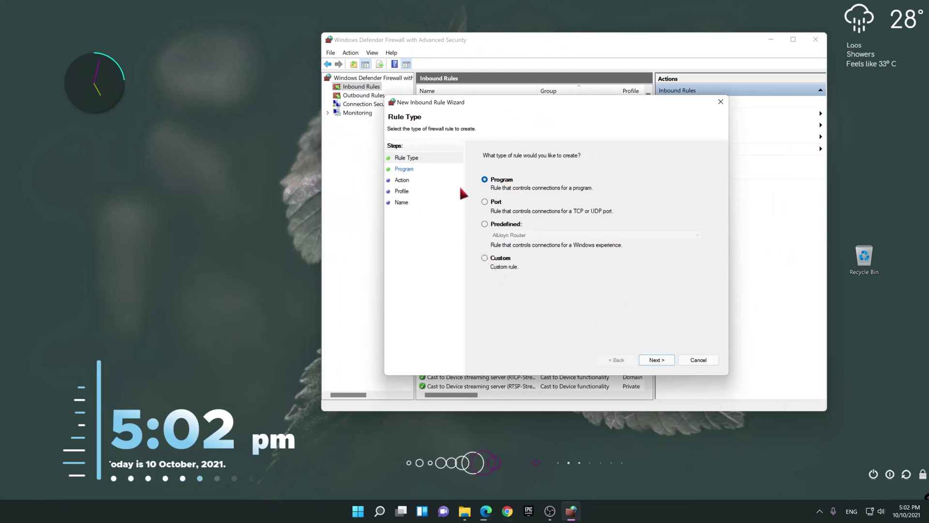
{"action": "left_click", "coordinate": [408, 170]}
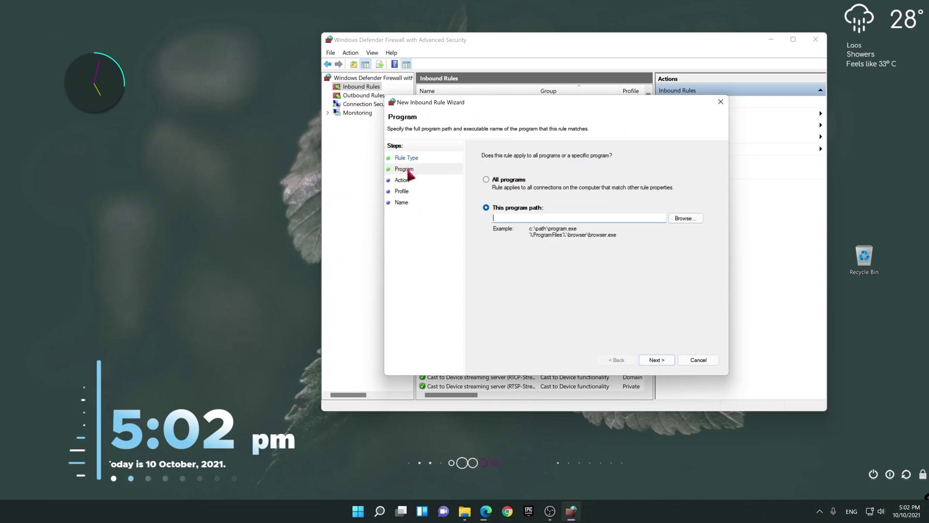
Step: Set the rule's program path to the CharacterCreator application in C:\Program Files\Reallusion\Character Creator 3\Bin64
{"action": "left_click", "coordinate": [694, 222]}
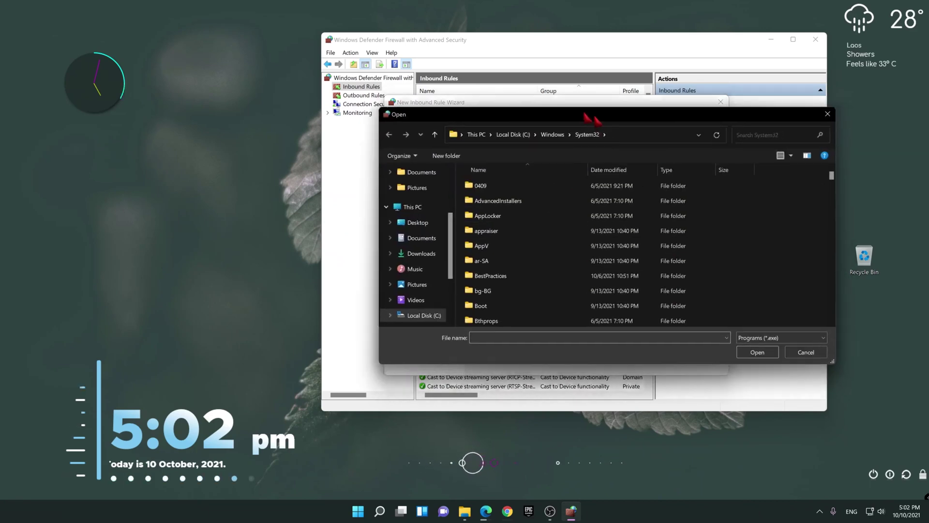
{"action": "left_click_drag", "start_coordinate": [592, 119], "coordinate": [508, 79]}
{"action": "left_click", "coordinate": [345, 276]}
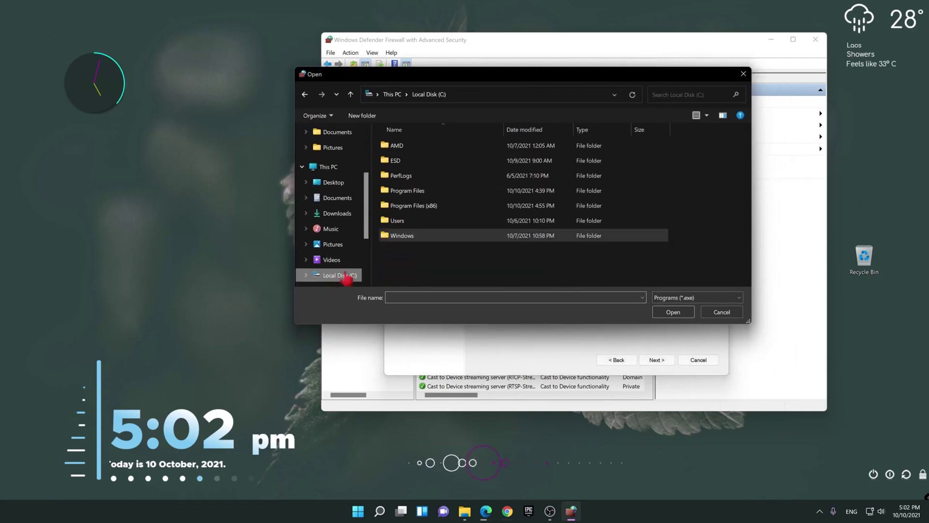
{"action": "double_click", "coordinate": [421, 189]}
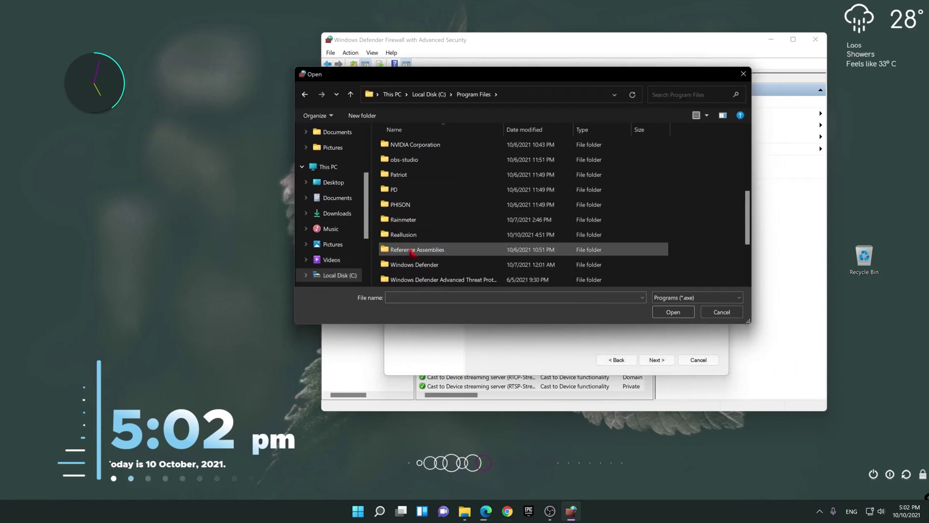
{"action": "double_click", "coordinate": [416, 236]}
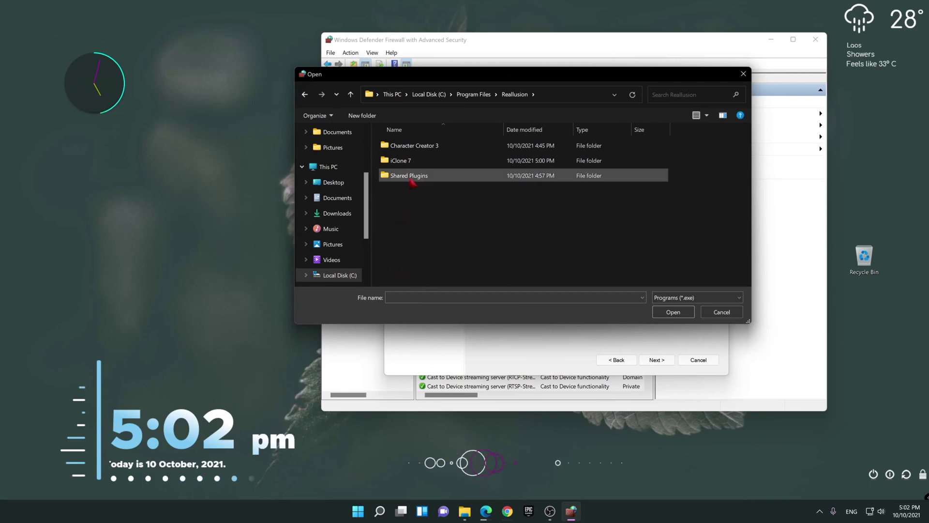
{"action": "double_click", "coordinate": [420, 149]}
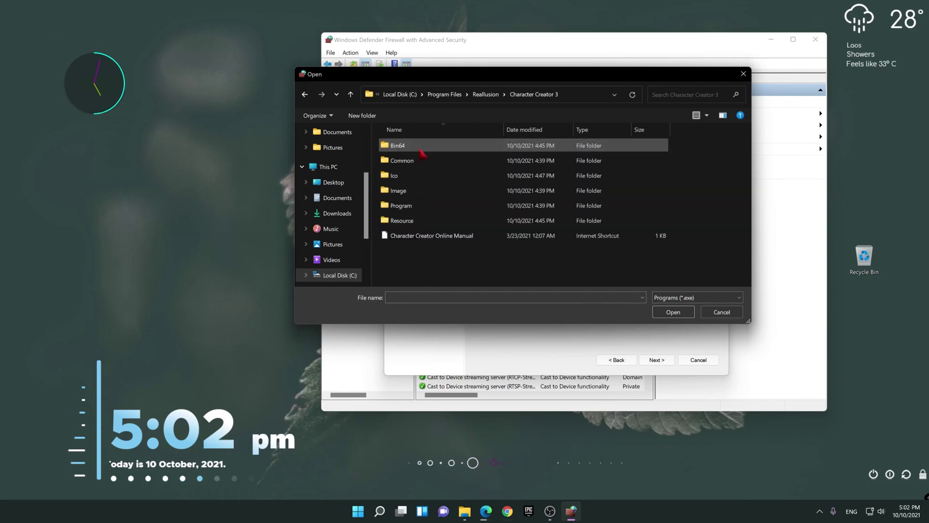
{"action": "double_click", "coordinate": [405, 147]}
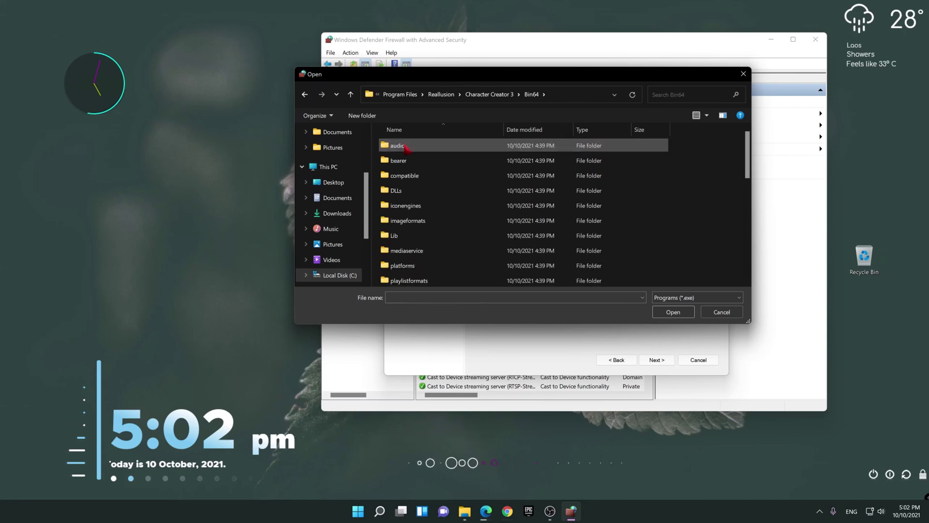
{"action": "scroll", "coordinate": [412, 213], "scroll_direction": "down", "scroll_amount": 8}
{"action": "left_click", "coordinate": [411, 206]}
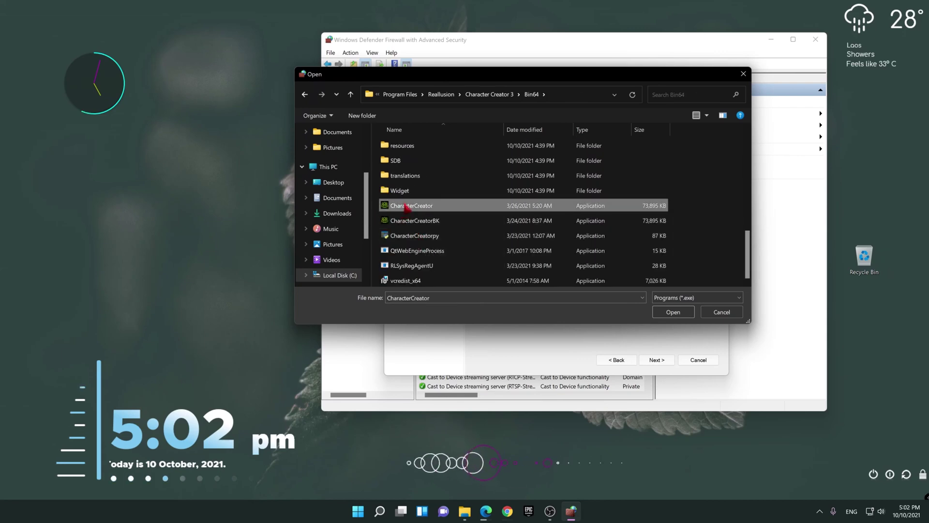
{"action": "left_click", "coordinate": [673, 312]}
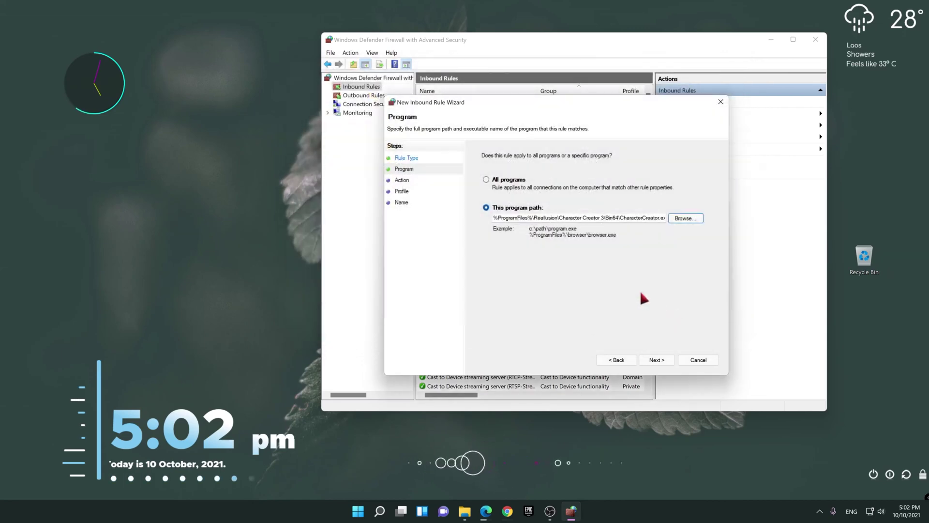
Step: Make the rule block the connection for the Domain, Private and Public profiles, and finish it with the name CC3
{"action": "left_click", "coordinate": [664, 359]}
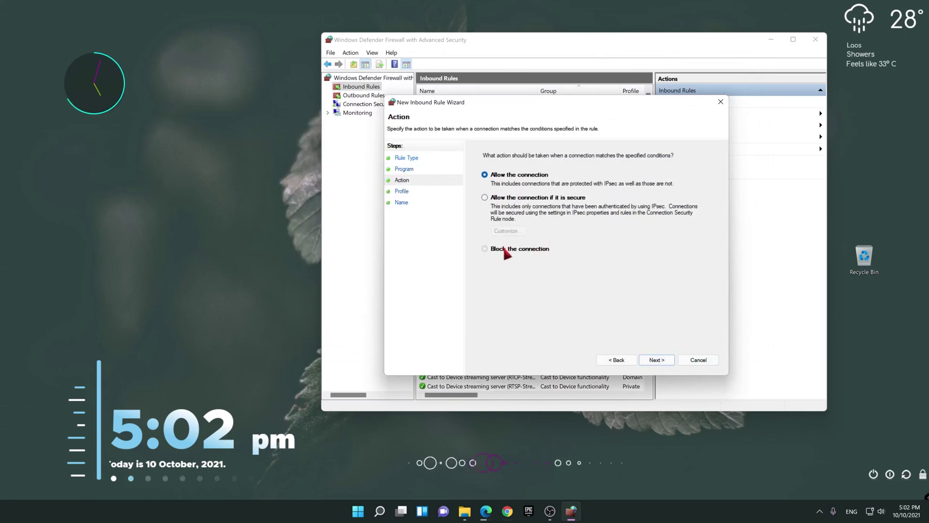
{"action": "left_click", "coordinate": [662, 360]}
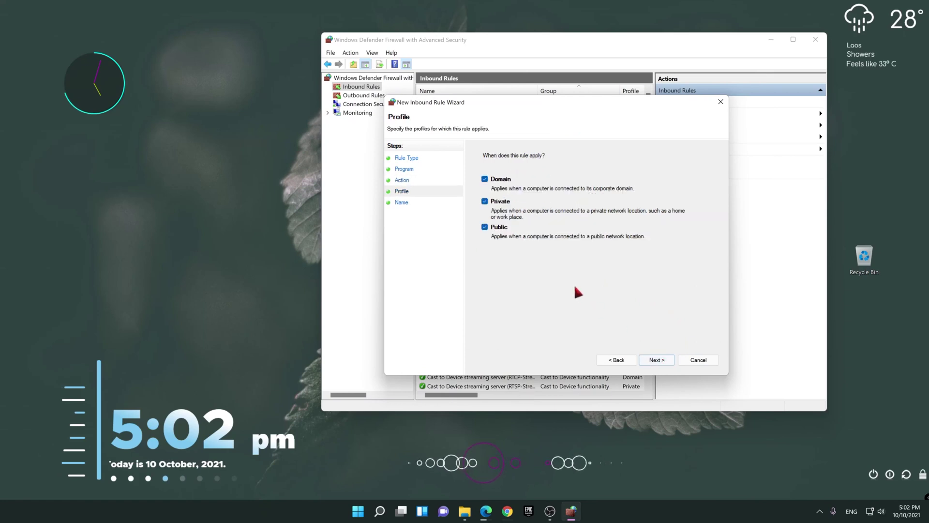
{"action": "left_click", "coordinate": [663, 360]}
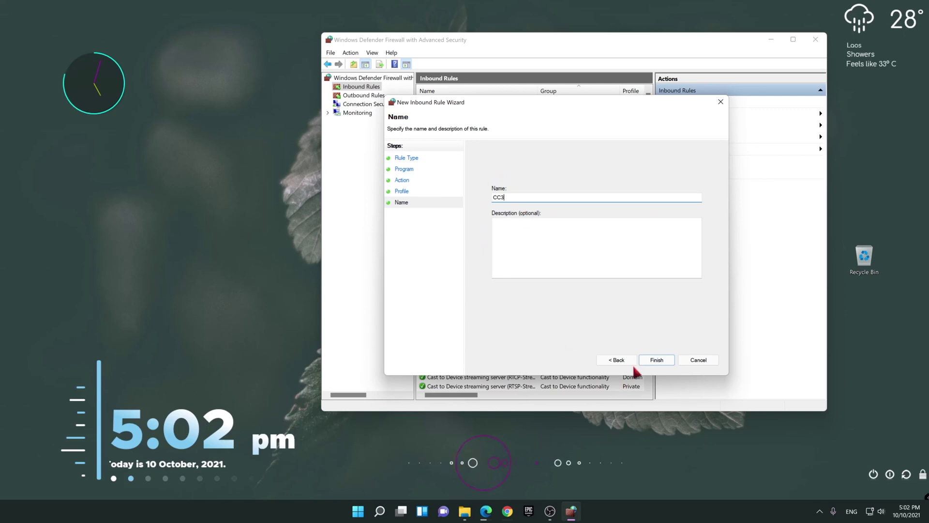
{"action": "left_click", "coordinate": [656, 360]}
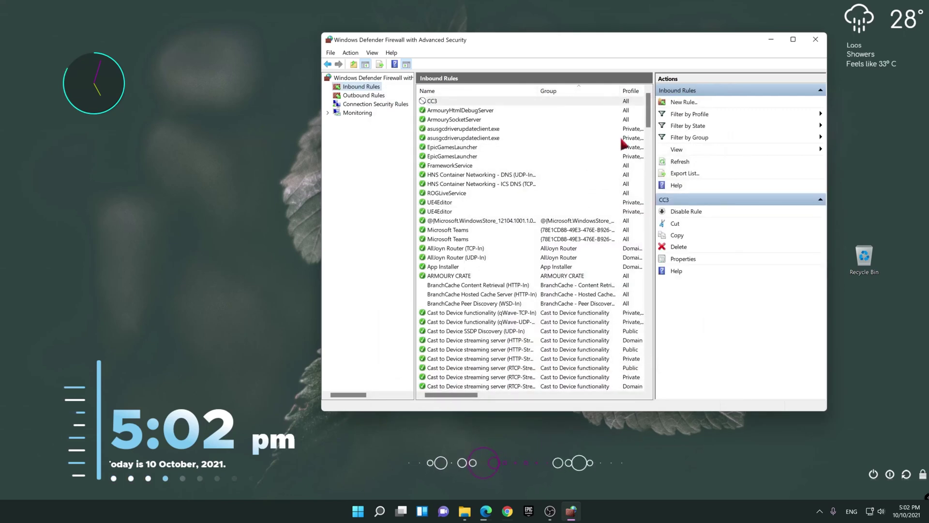
Step: Start another inbound Program rule and set its path to the iClone application in C:\Program Files\Reallusion\iClone 7\Bin64
{"action": "left_click", "coordinate": [682, 103]}
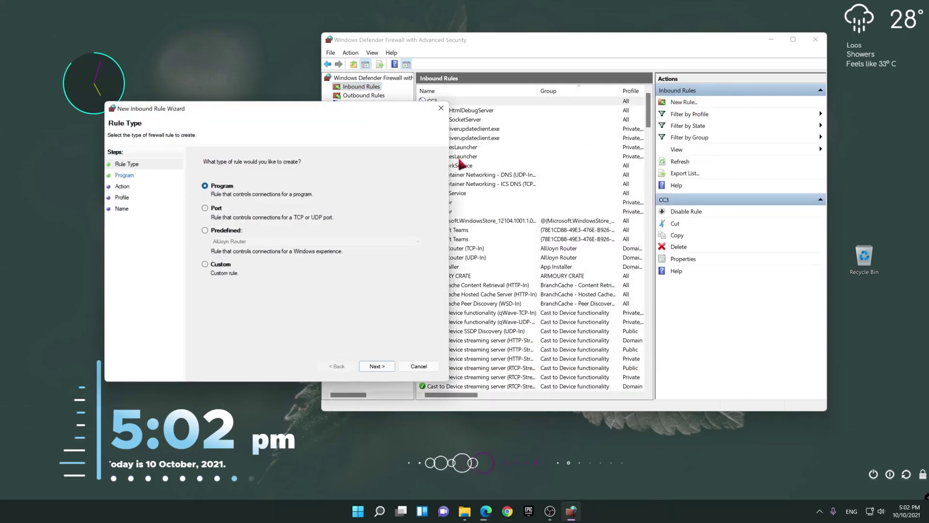
{"action": "left_click", "coordinate": [124, 176]}
{"action": "left_click", "coordinate": [414, 224]}
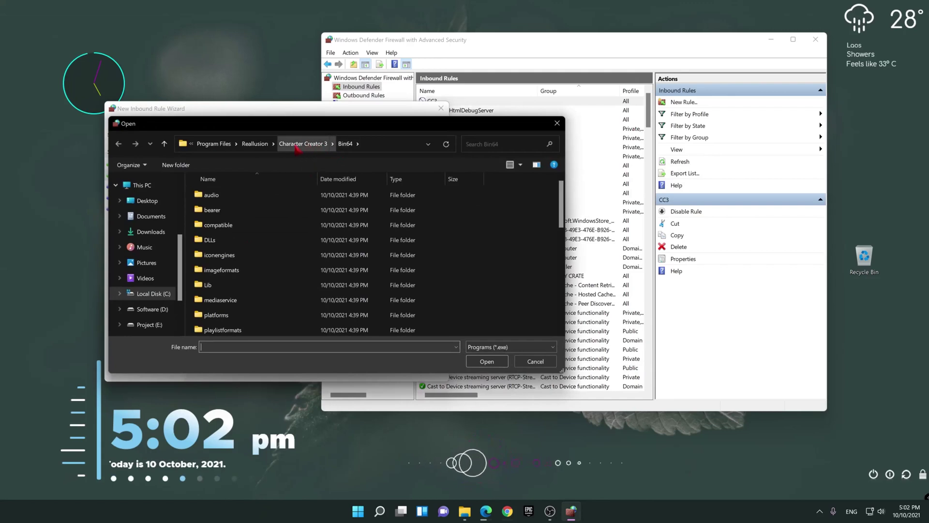
{"action": "left_click", "coordinate": [255, 144]}
{"action": "double_click", "coordinate": [208, 211]}
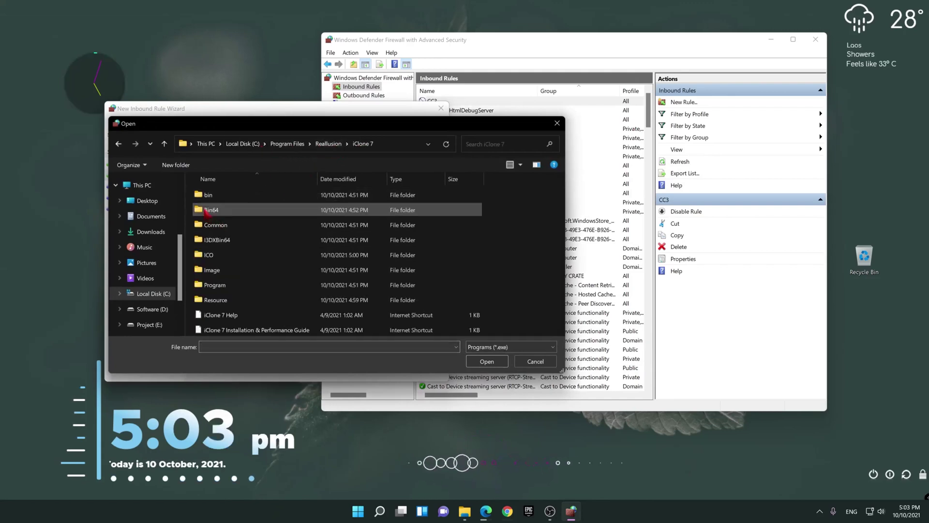
{"action": "double_click", "coordinate": [226, 210]}
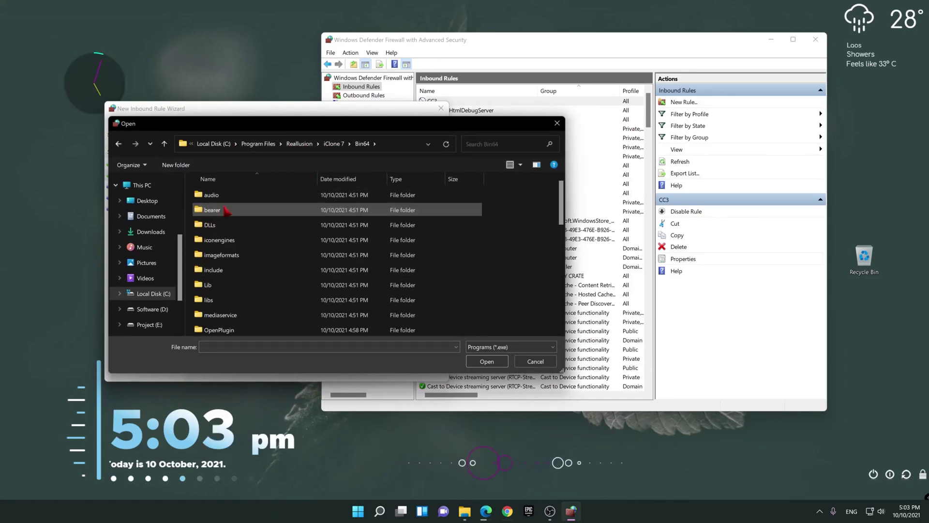
{"action": "scroll", "coordinate": [233, 285], "scroll_direction": "down", "scroll_amount": 10}
{"action": "left_click", "coordinate": [226, 286]}
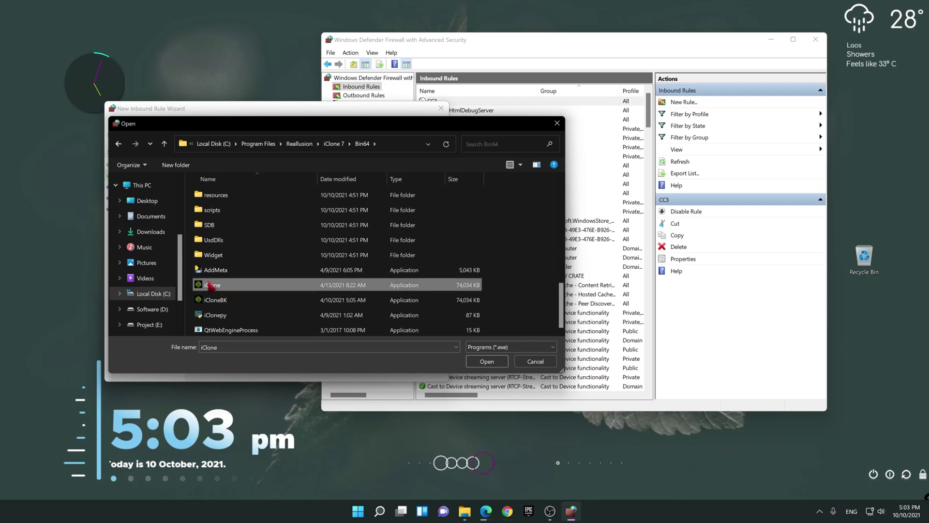
{"action": "left_click", "coordinate": [486, 362]}
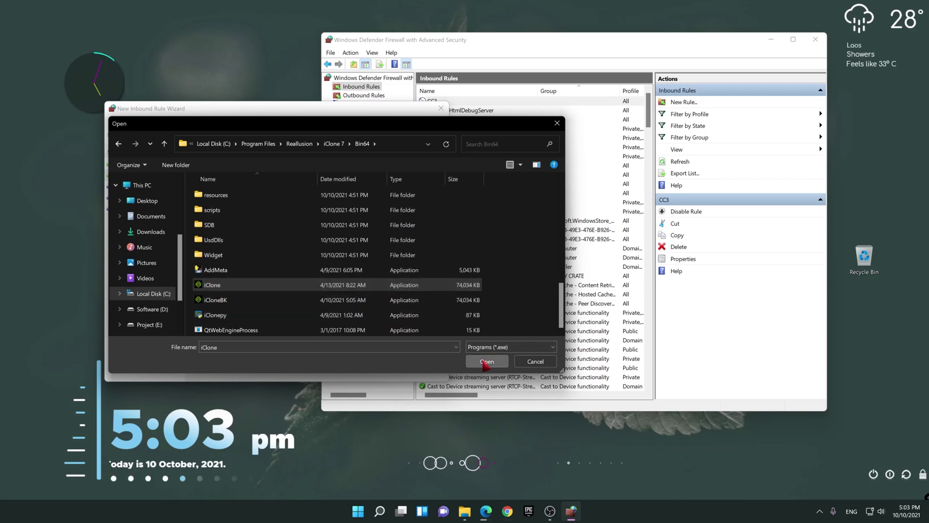
Step: Make the iClone inbound rule block the connection for the Domain, Private and Public profiles, and finish it with the name iClone 7
{"action": "left_click", "coordinate": [375, 368]}
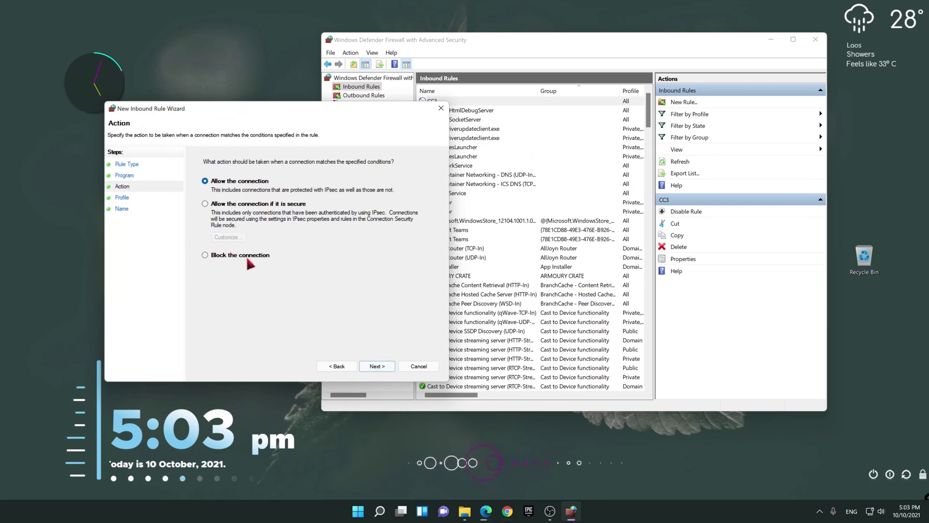
{"action": "left_click", "coordinate": [376, 366]}
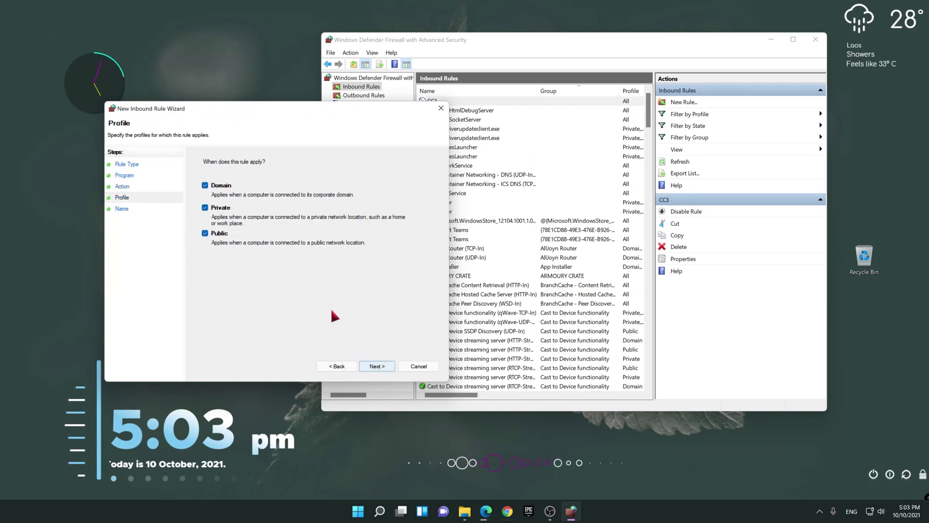
{"action": "left_click", "coordinate": [382, 368]}
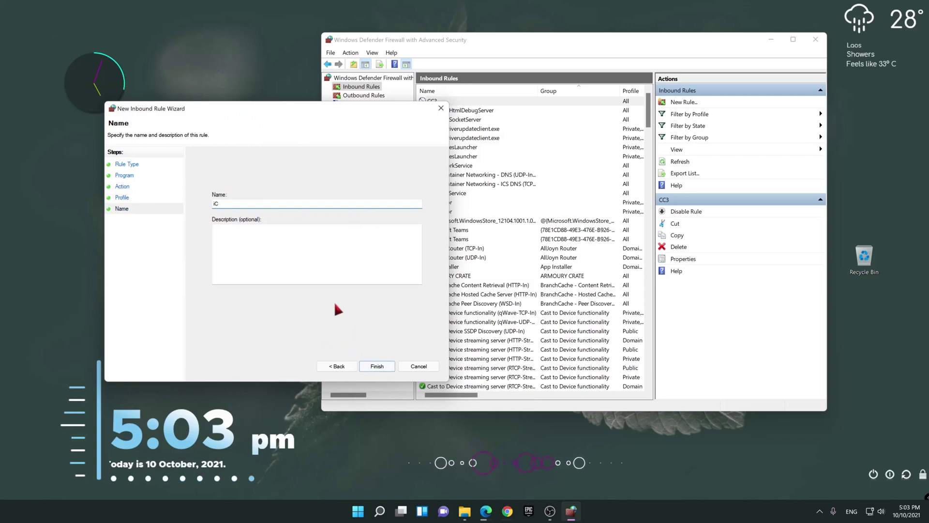
{"action": "type", "text": "iClone"}
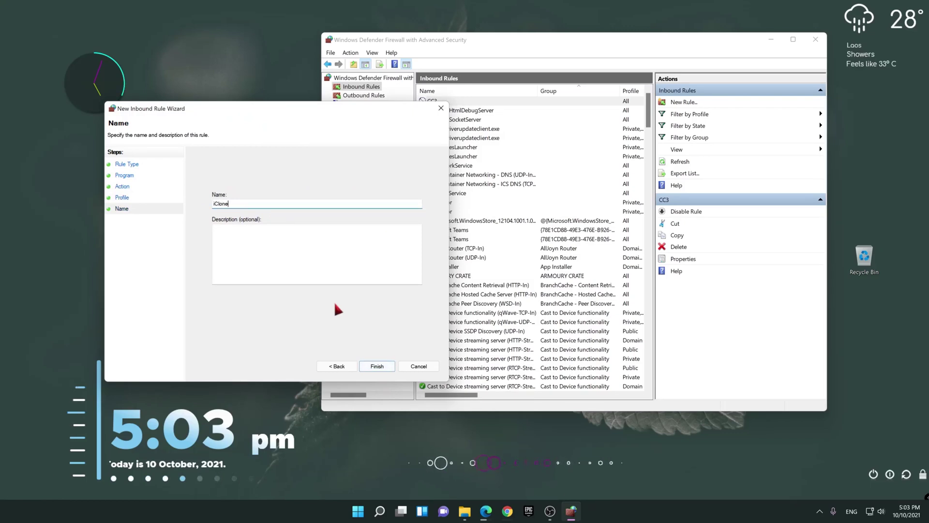
{"action": "type", "text": " 7"}
{"action": "left_click", "coordinate": [375, 365]}
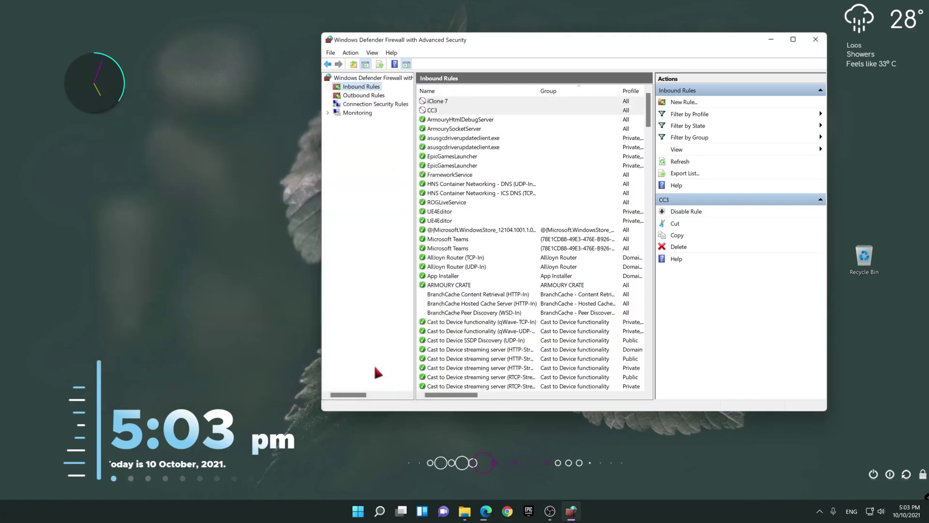
Step: Start a new outbound rule of type Program and set its path to the iClone application in C:\Program Files\Reallusion\iClone 7\Bin64
{"action": "left_click", "coordinate": [361, 96]}
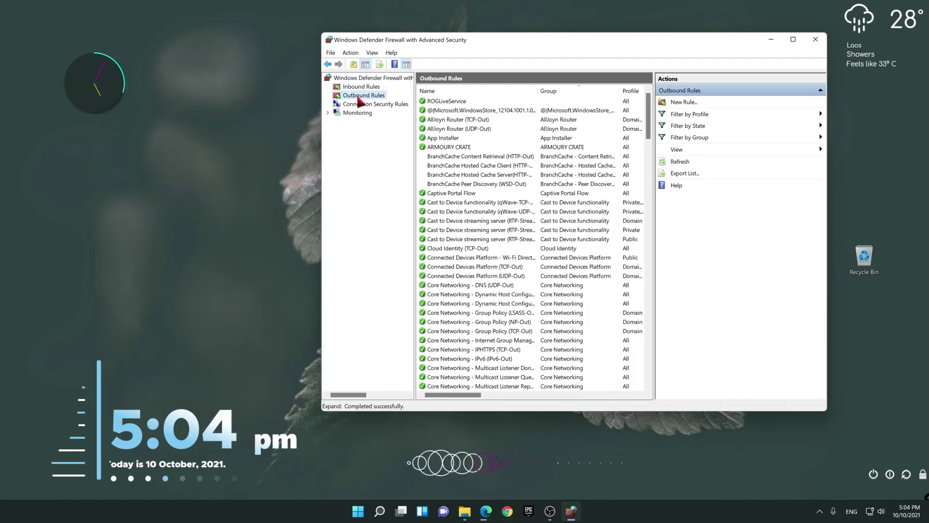
{"action": "left_click", "coordinate": [687, 103]}
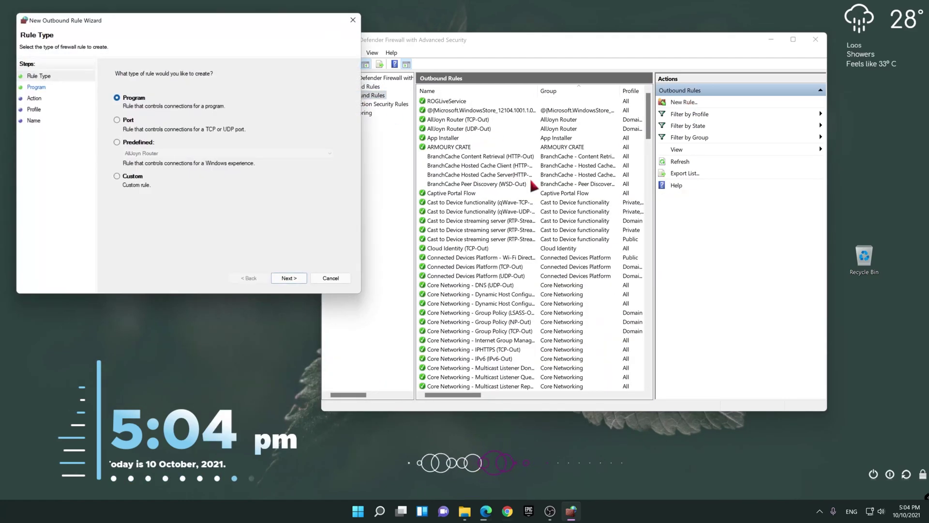
{"action": "left_click", "coordinate": [28, 90]}
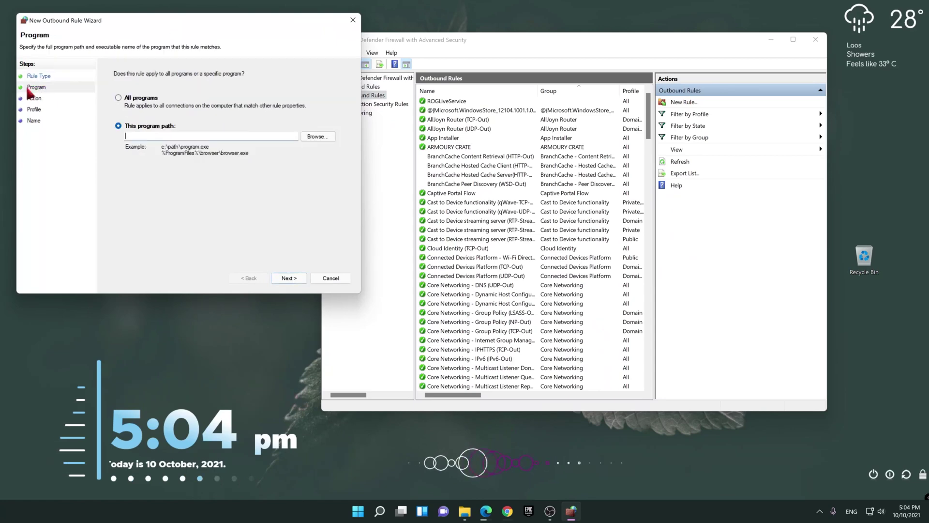
{"action": "left_click", "coordinate": [117, 129]}
{"action": "left_click", "coordinate": [320, 140]}
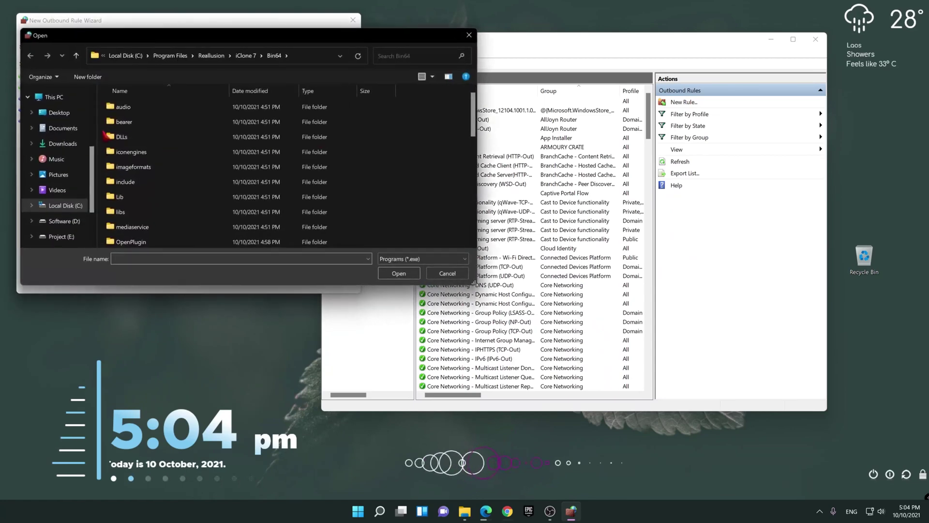
{"action": "scroll", "coordinate": [128, 205], "scroll_direction": "down", "scroll_amount": 5}
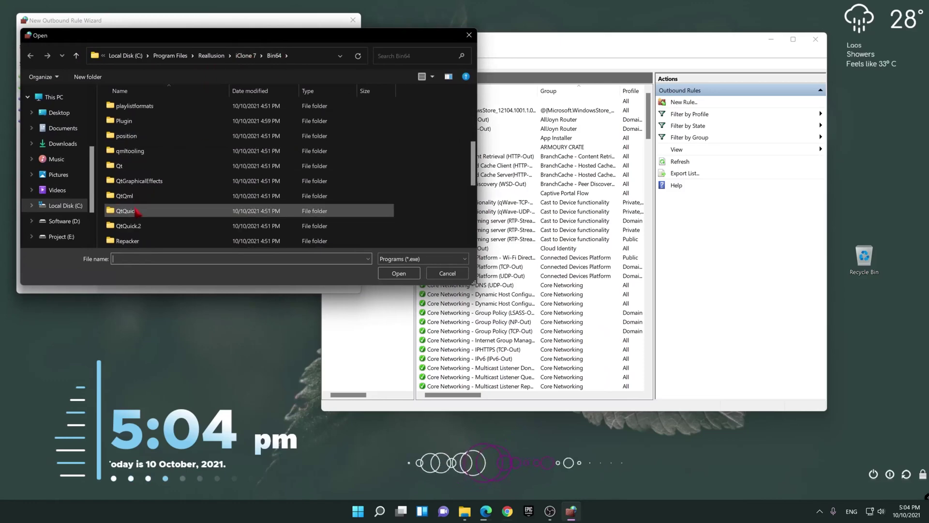
{"action": "left_click", "coordinate": [125, 198]}
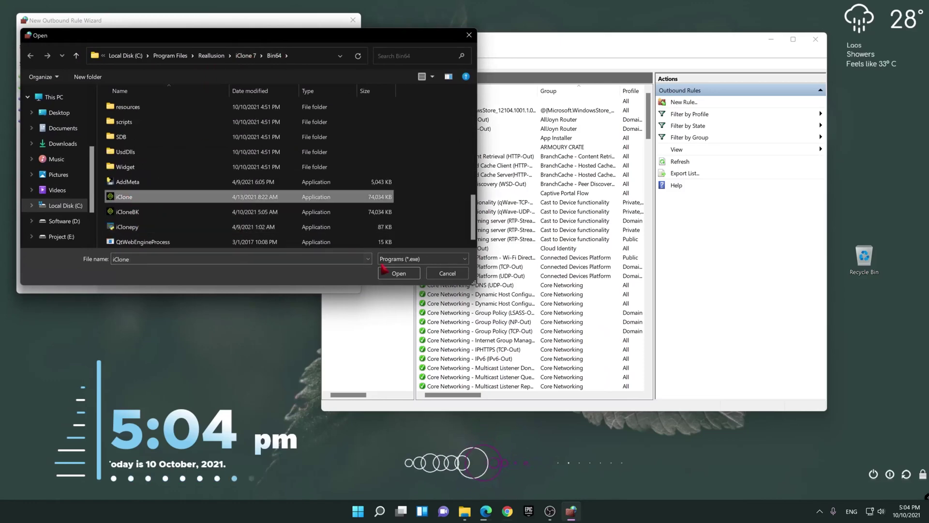
{"action": "left_click", "coordinate": [399, 273]}
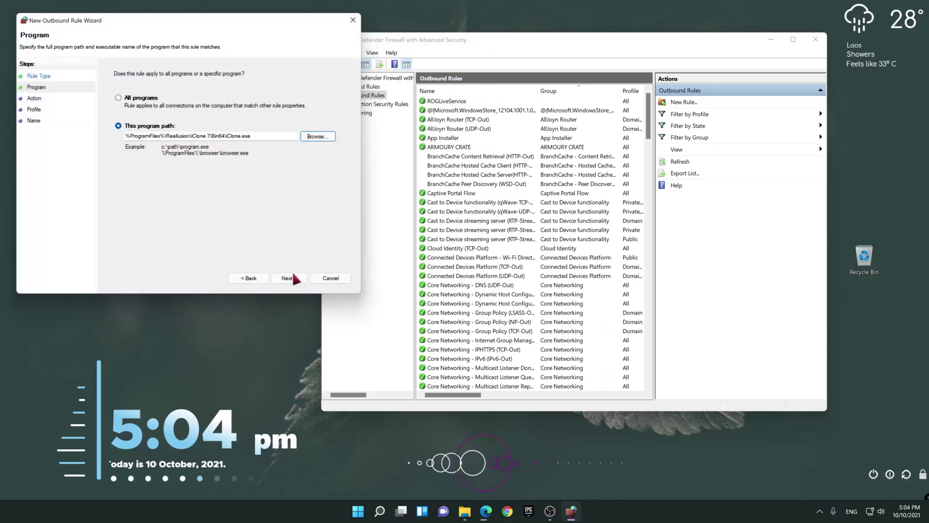
Step: Keep the outbound rule blocking the connection for the Domain, Private and Public profiles, and finish it with the name iClone 7
{"action": "left_click", "coordinate": [289, 278]}
{"action": "left_click", "coordinate": [290, 276]}
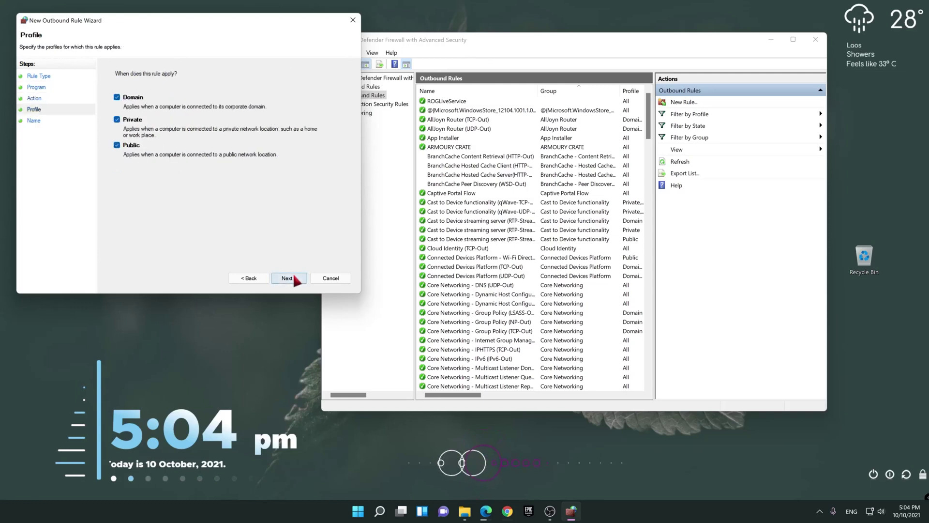
{"action": "left_click", "coordinate": [290, 278]}
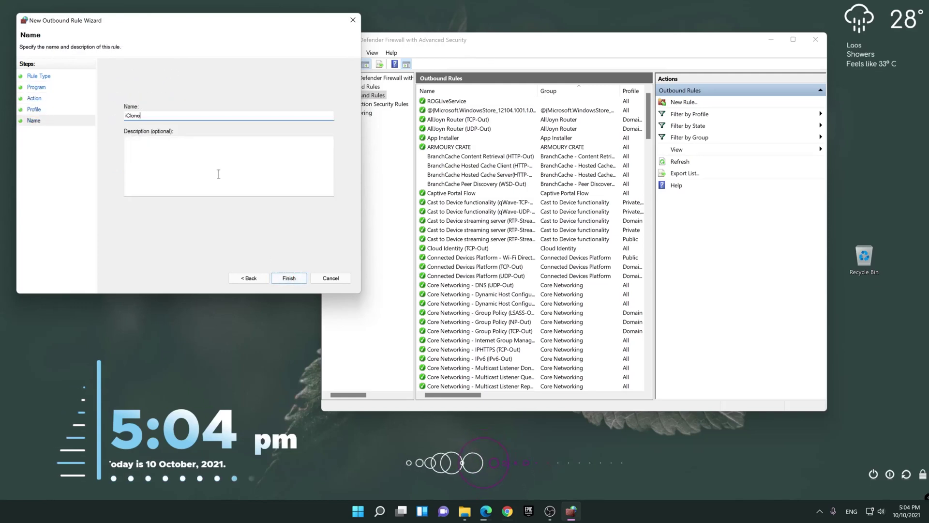
{"action": "left_click", "coordinate": [291, 278]}
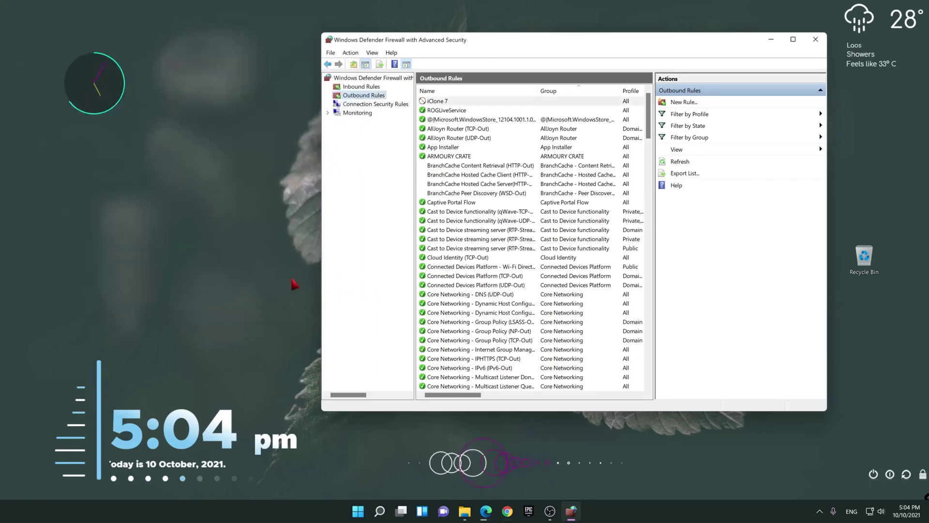
Step: Start another outbound Program rule and set its path to the CharacterCreator application in C:\Program Files\Reallusion\Character Creator 3\Bin64
{"action": "left_click", "coordinate": [683, 102]}
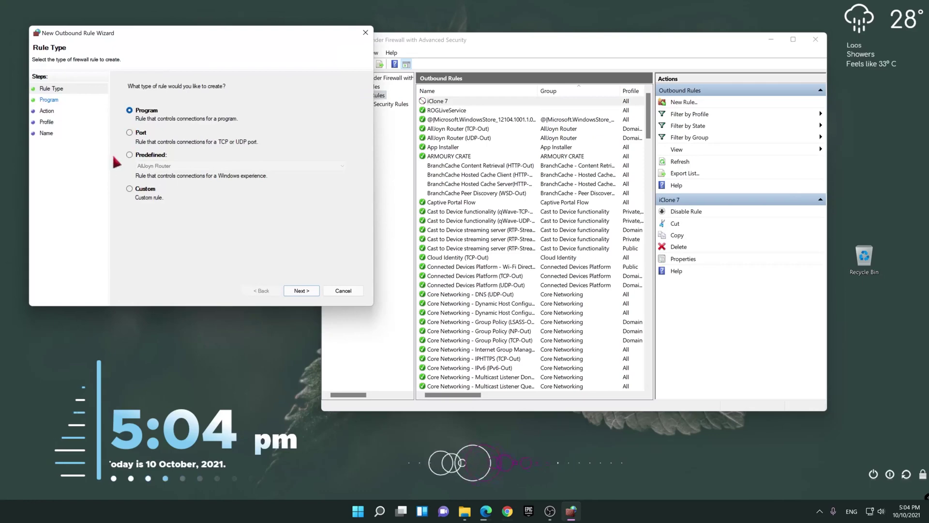
{"action": "left_click", "coordinate": [49, 100]}
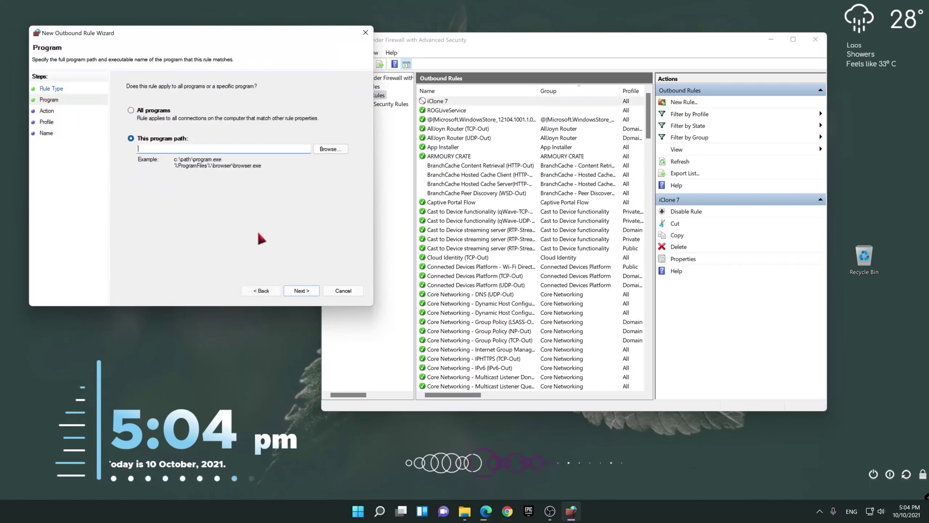
{"action": "left_click", "coordinate": [331, 150]}
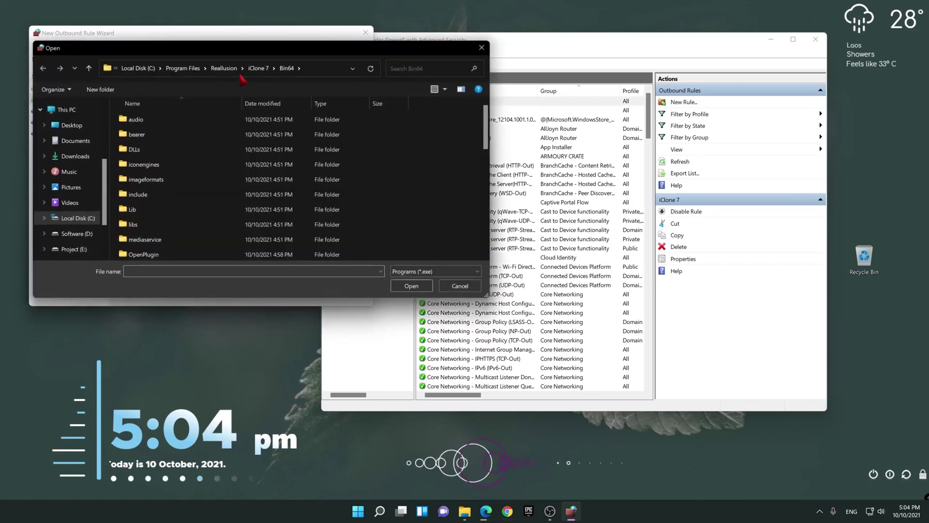
{"action": "left_click", "coordinate": [227, 69]}
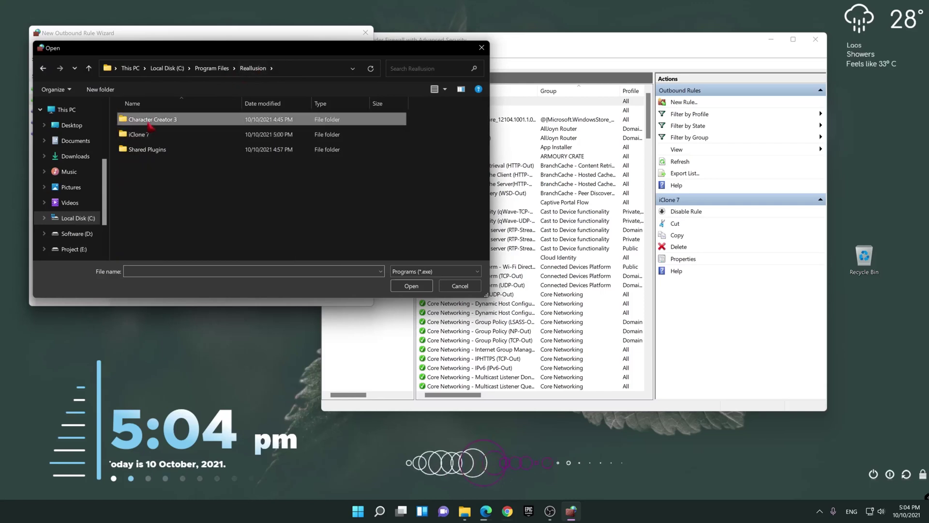
{"action": "double_click", "coordinate": [145, 121]}
{"action": "double_click", "coordinate": [144, 122]}
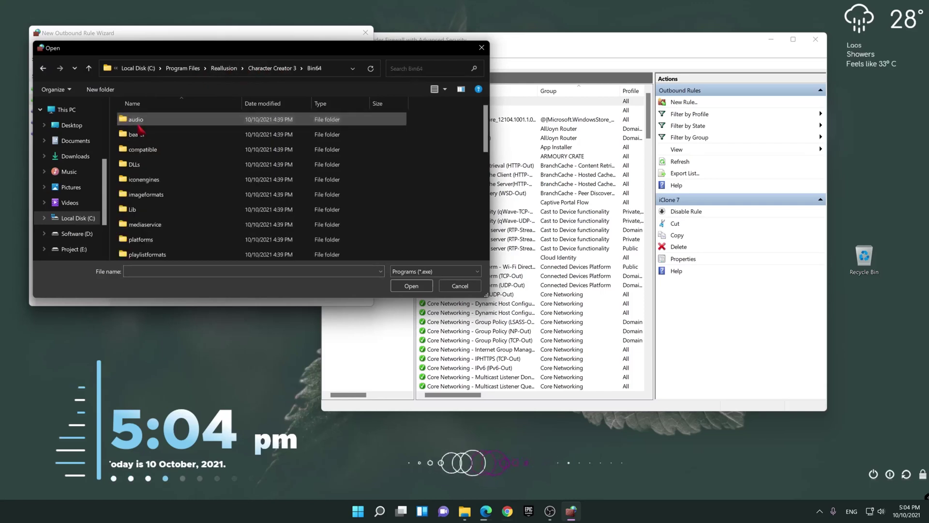
{"action": "scroll", "coordinate": [155, 219], "scroll_direction": "down", "scroll_amount": 5}
{"action": "left_click", "coordinate": [150, 179]}
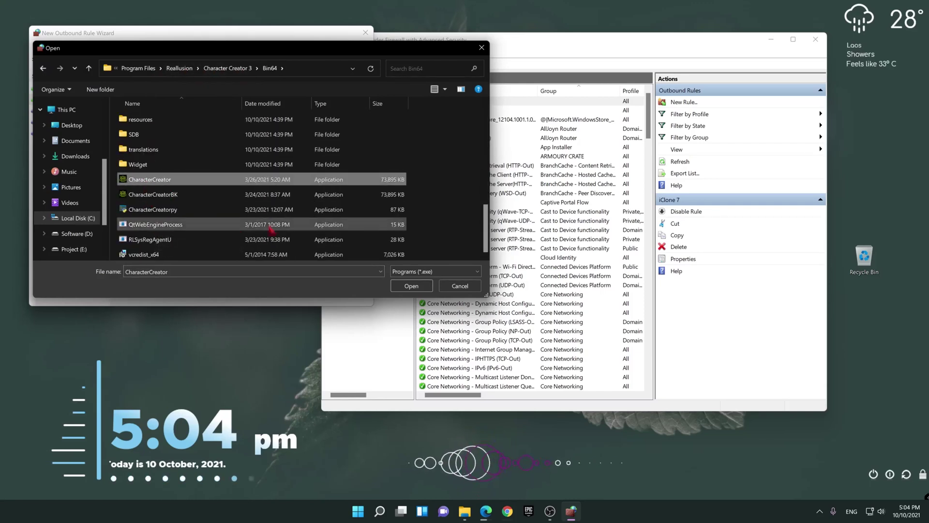
{"action": "left_click", "coordinate": [409, 286]}
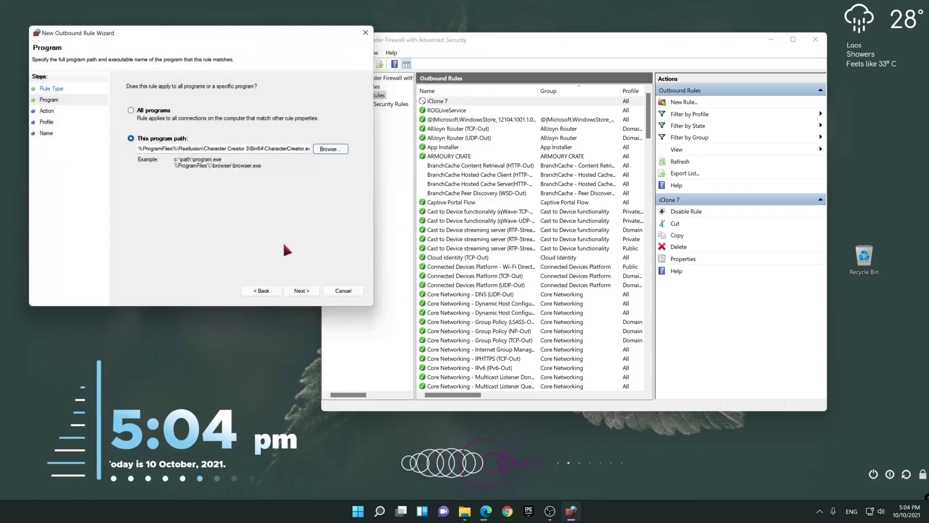
Step: Keep the Character Creator outbound rule blocking the connection for all three profiles, and finish it with the name CC3
{"action": "left_click", "coordinate": [301, 291]}
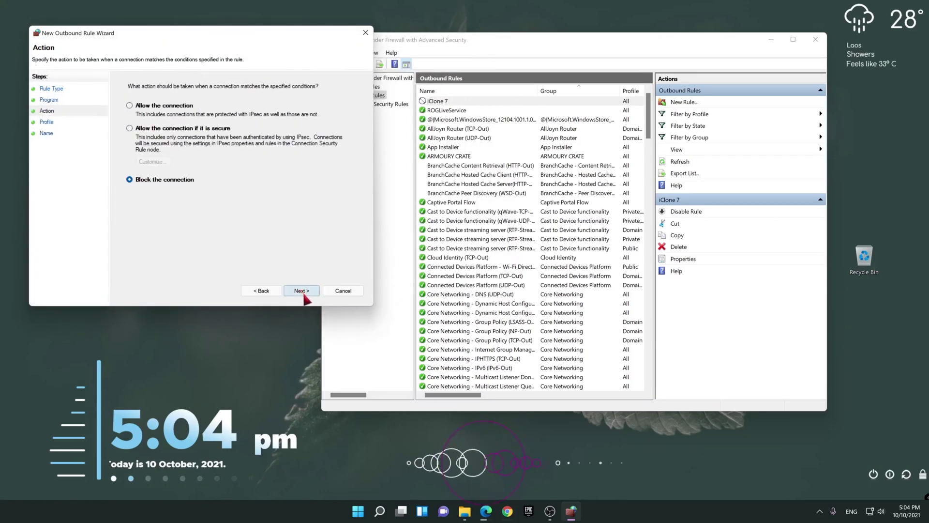
{"action": "left_click", "coordinate": [303, 293]}
{"action": "left_click", "coordinate": [304, 294]}
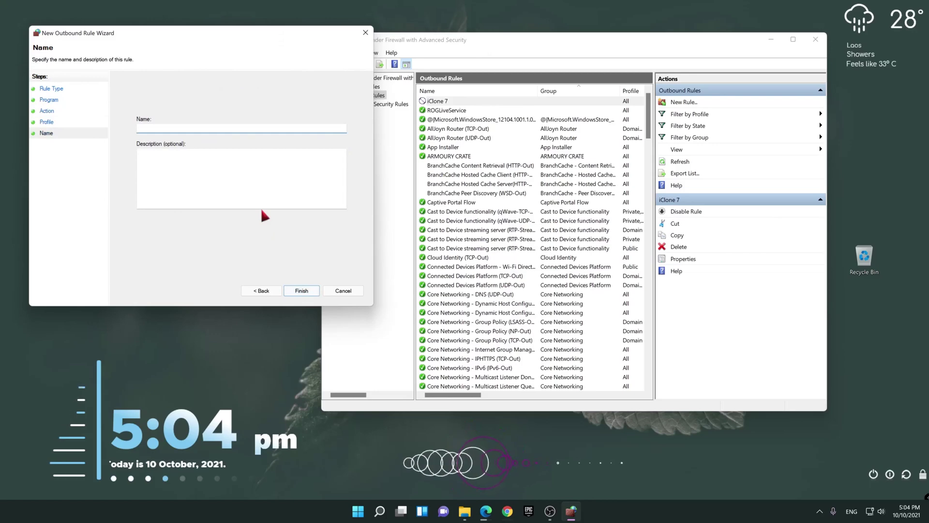
{"action": "type", "text": "CC3"}
{"action": "key", "text": "Return"}
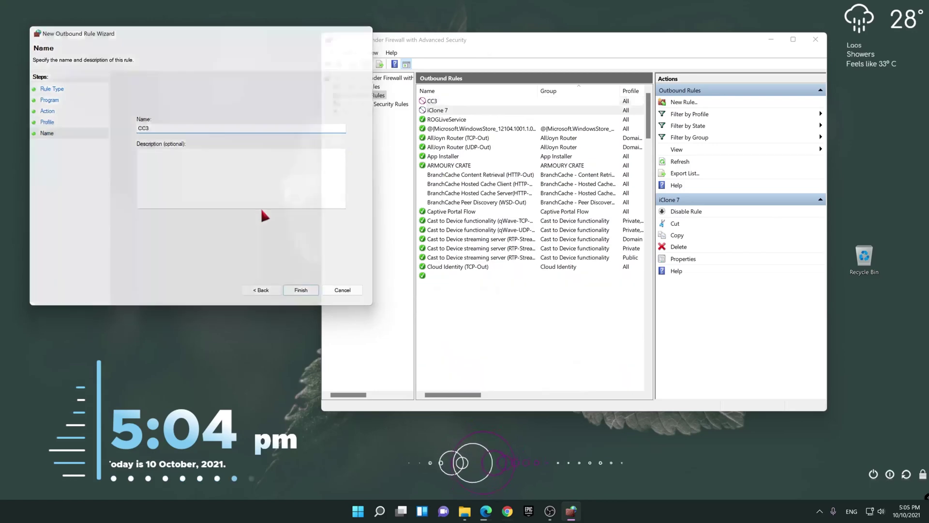
Step: Check the CC3 and iClone 7 rules among the outbound and inbound rules, and close the firewall window
{"action": "left_click", "coordinate": [438, 111]}
{"action": "left_click", "coordinate": [435, 101]}
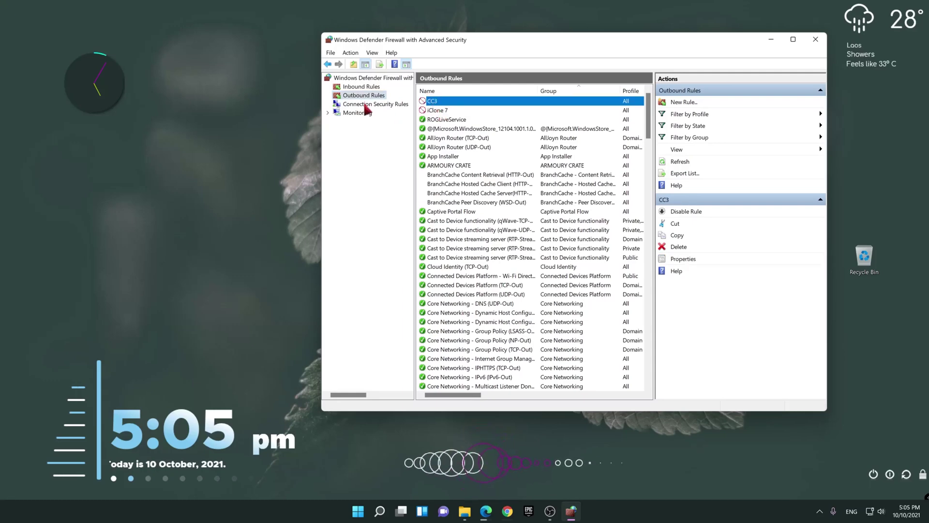
{"action": "left_click", "coordinate": [362, 87]}
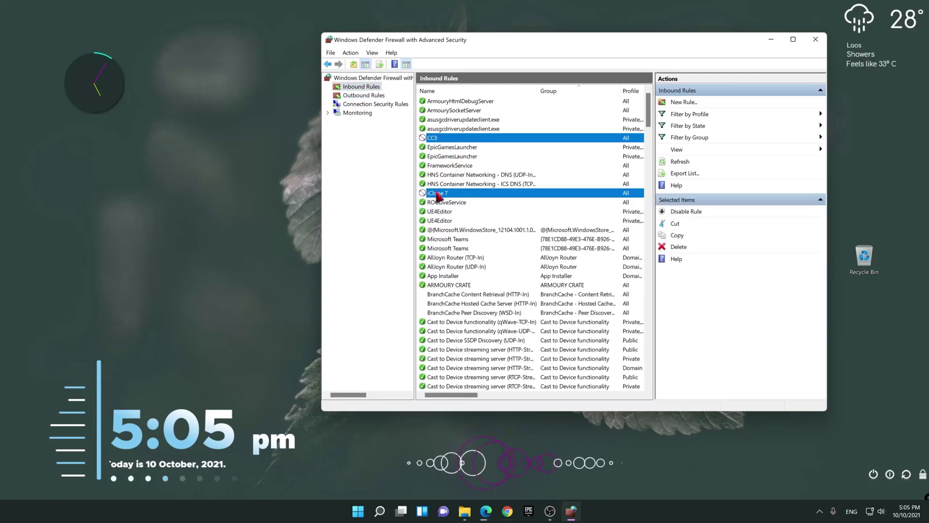
{"action": "left_click", "coordinate": [364, 96]}
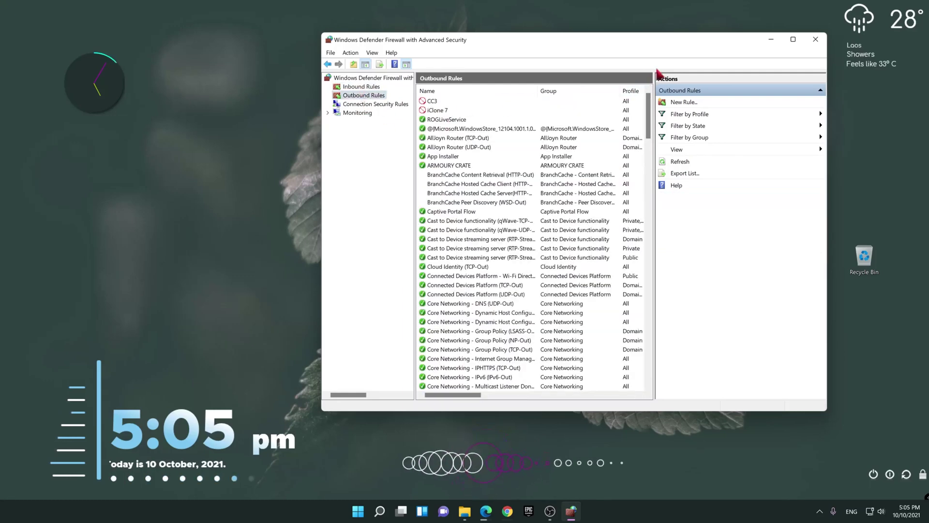
{"action": "left_click", "coordinate": [815, 39]}
Step: Refresh the desktop and launch iClone 7 from the ring of app shortcuts around the desktop clock
{"action": "right_click", "coordinate": [438, 160]}
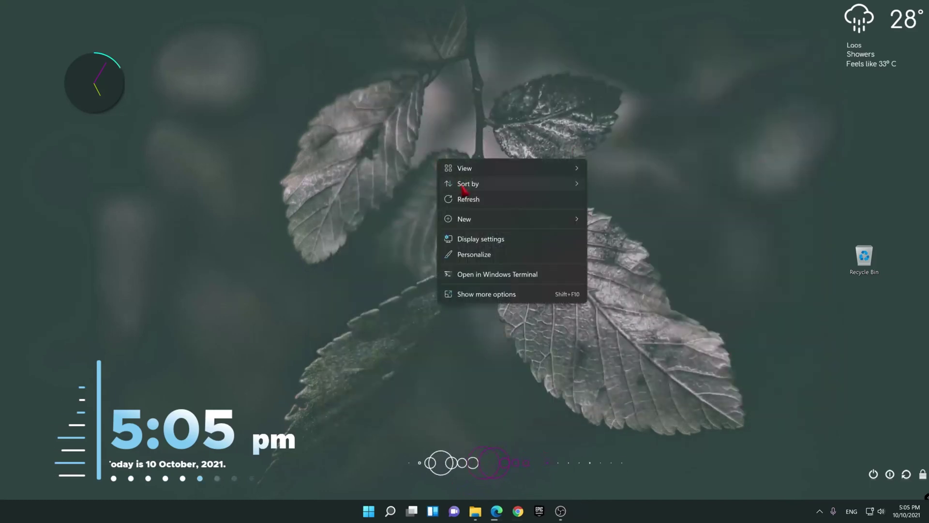
{"action": "left_click", "coordinate": [466, 200]}
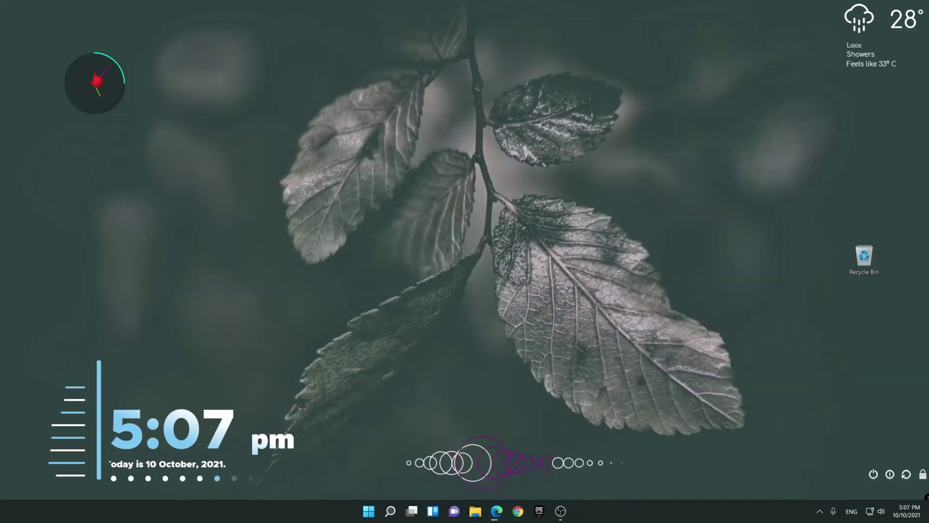
{"action": "left_click", "coordinate": [96, 80]}
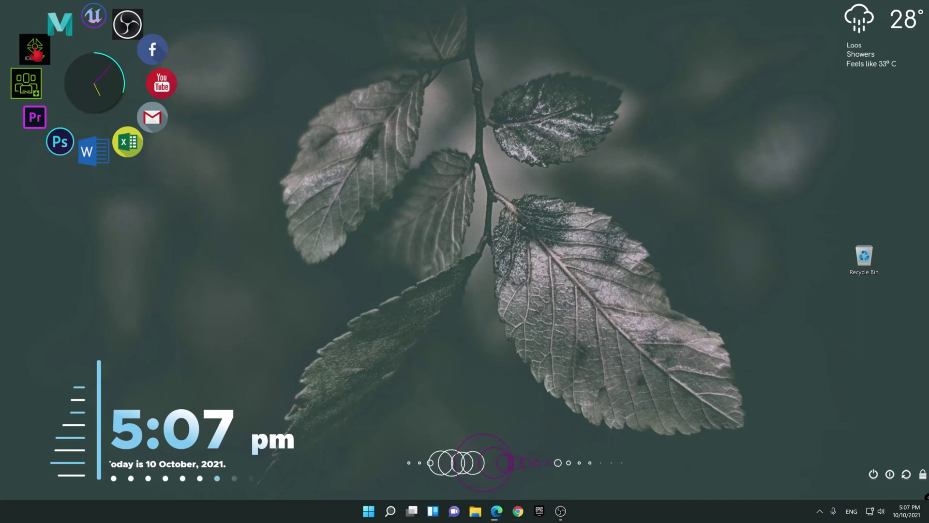
{"action": "left_click", "coordinate": [36, 53]}
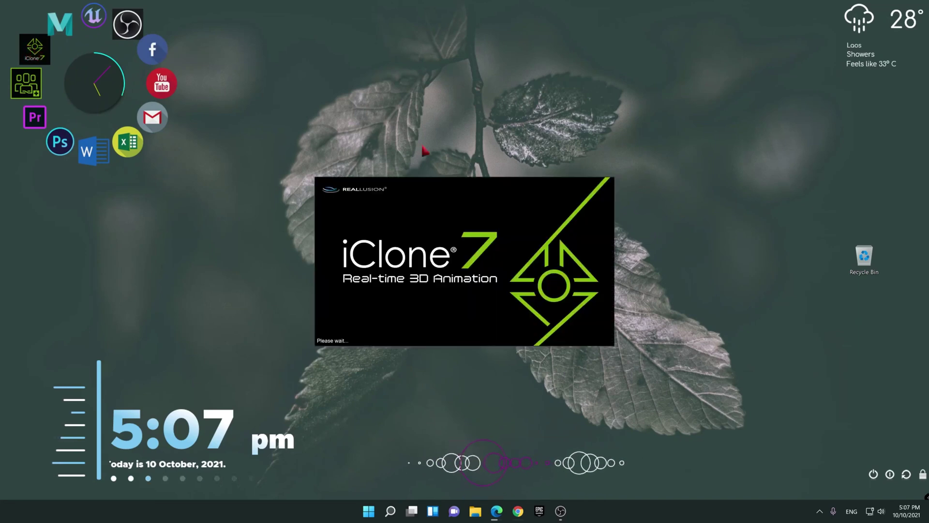
{"action": "left_click", "coordinate": [94, 94]}
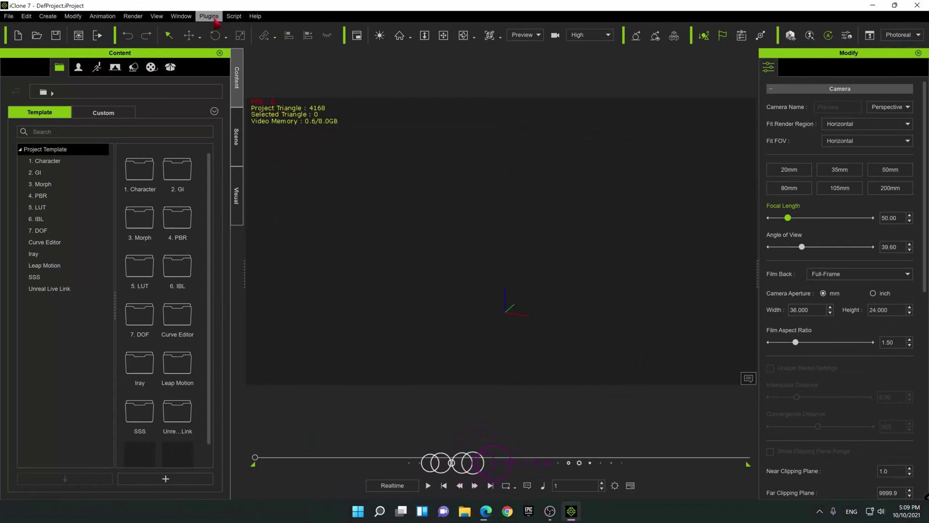
Step: Open the Motion LIVE plug-in in iClone 7
{"action": "left_click", "coordinate": [213, 17]}
{"action": "mouse_move", "coordinate": [295, 77]}
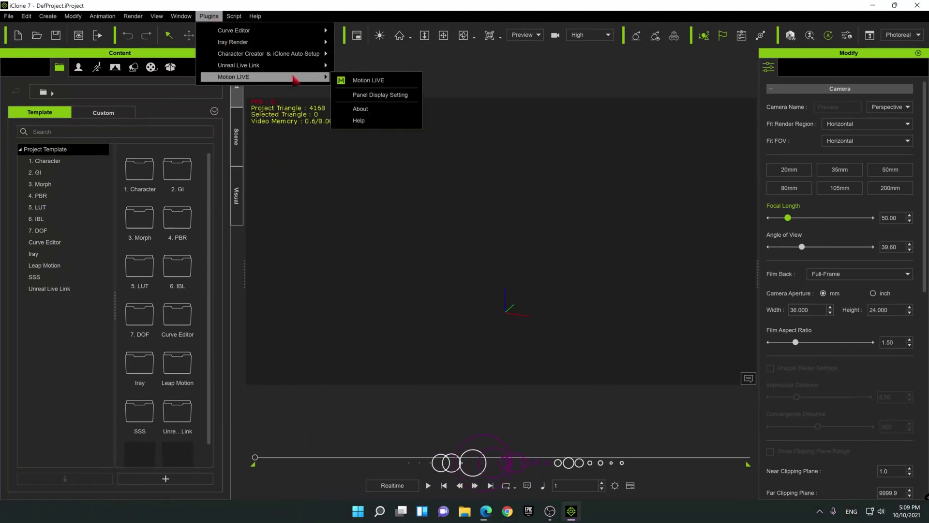
{"action": "left_click", "coordinate": [361, 80]}
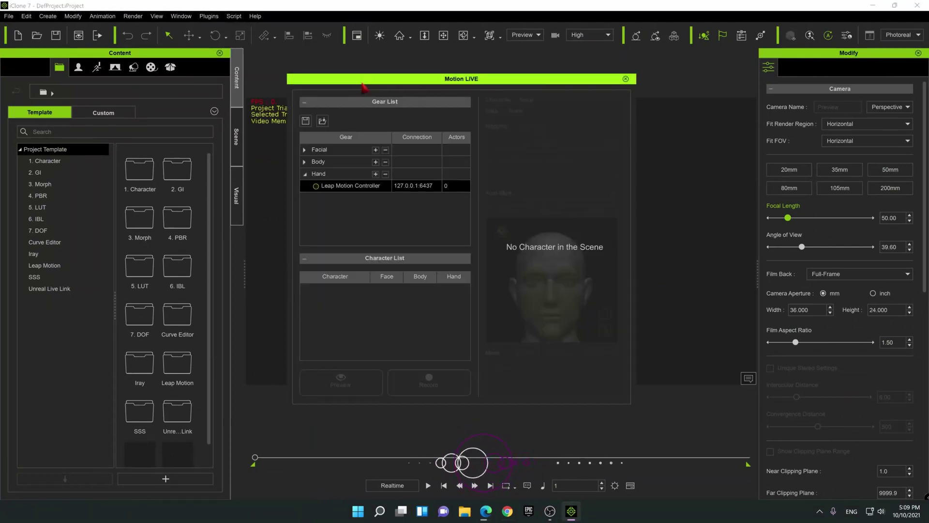
Step: Close the Motion LIVE plug-in and accept disconnecting all servers
{"action": "left_click_drag", "start_coordinate": [442, 76], "coordinate": [440, 95]}
{"action": "left_click", "coordinate": [623, 98]}
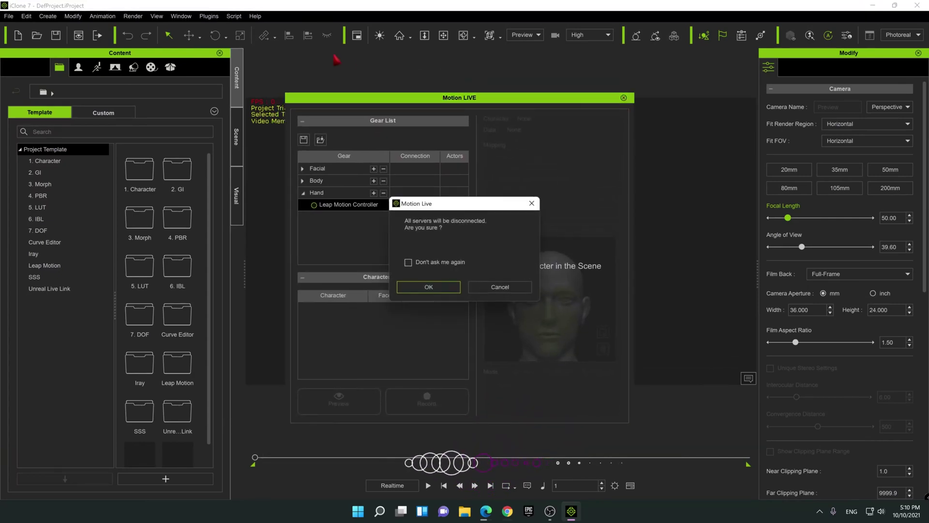
{"action": "left_click", "coordinate": [429, 287]}
Step: Open the iClone project file Tuaphom from the Projects\Iclone7 folder on the Project (E:) drive
{"action": "left_click", "coordinate": [48, 161]}
{"action": "left_click", "coordinate": [9, 16]}
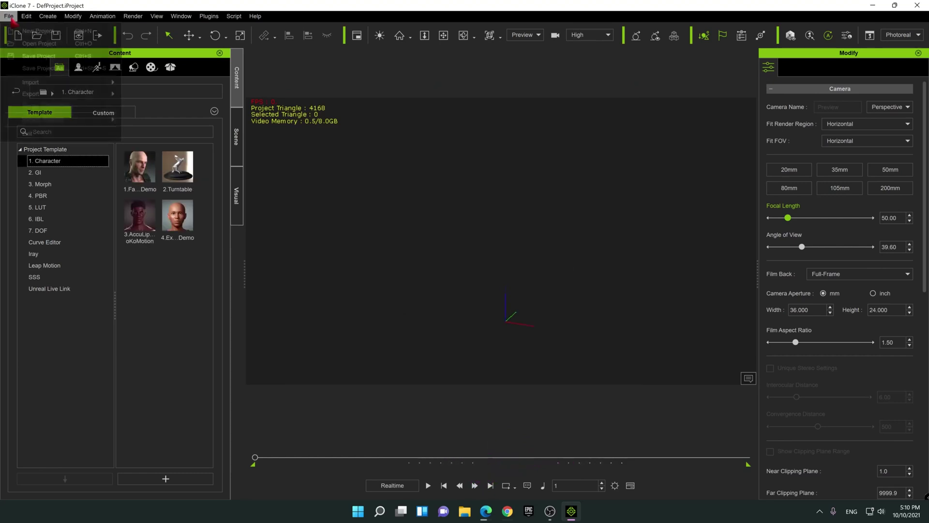
{"action": "left_click", "coordinate": [47, 46]}
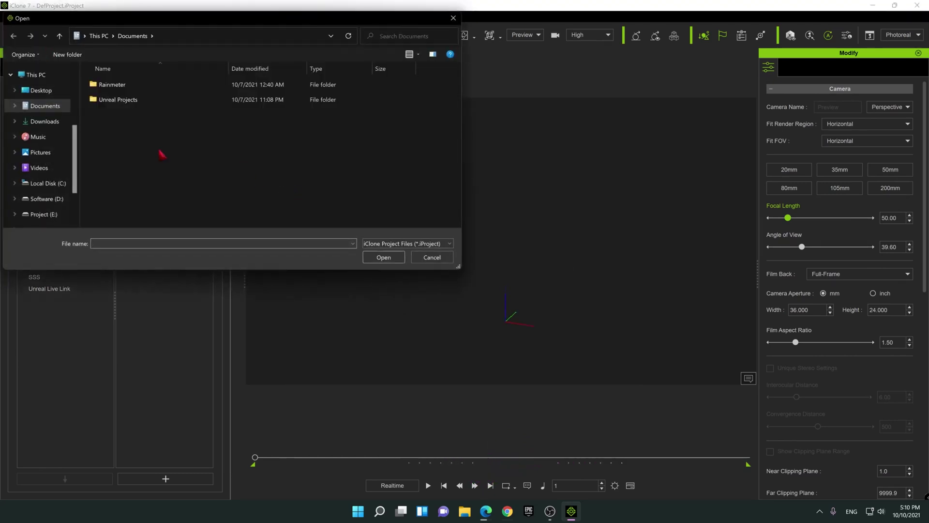
{"action": "scroll", "coordinate": [59, 198], "scroll_direction": "down", "scroll_amount": 1}
{"action": "left_click", "coordinate": [57, 165]}
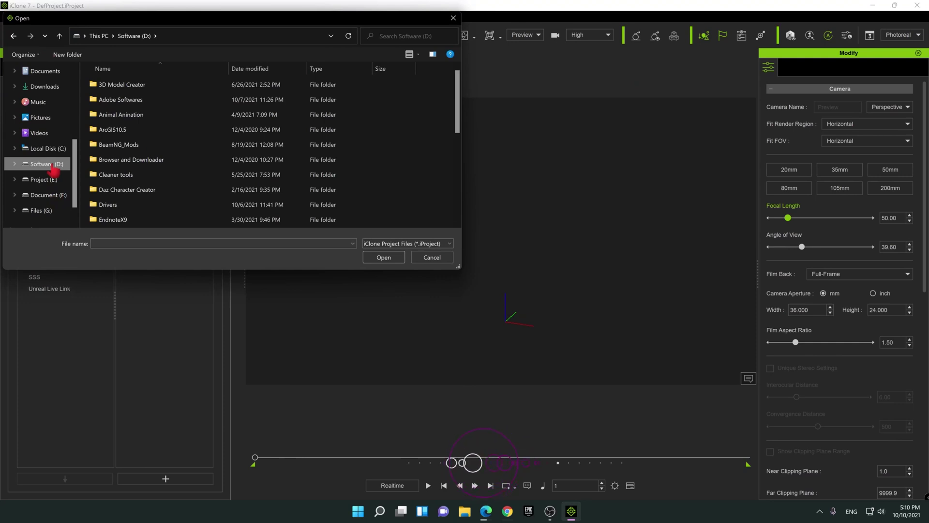
{"action": "left_click", "coordinate": [47, 180]}
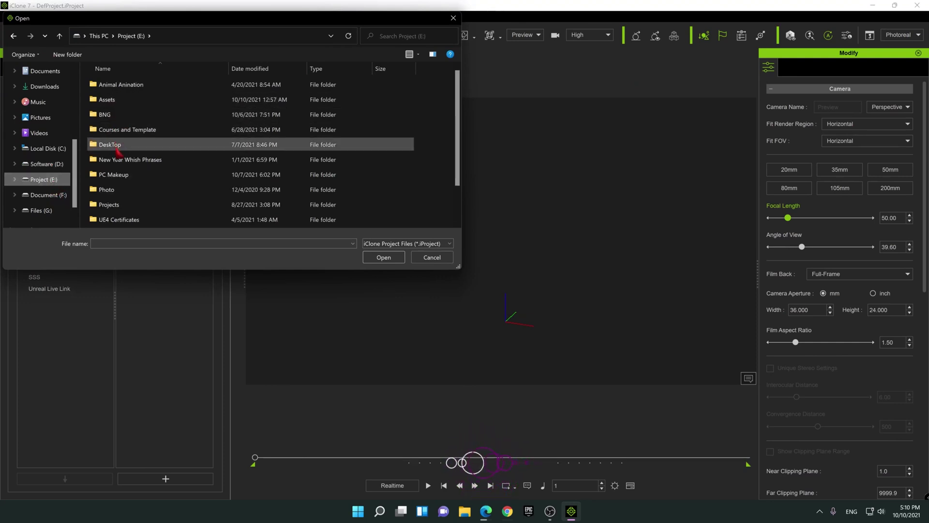
{"action": "double_click", "coordinate": [117, 204]}
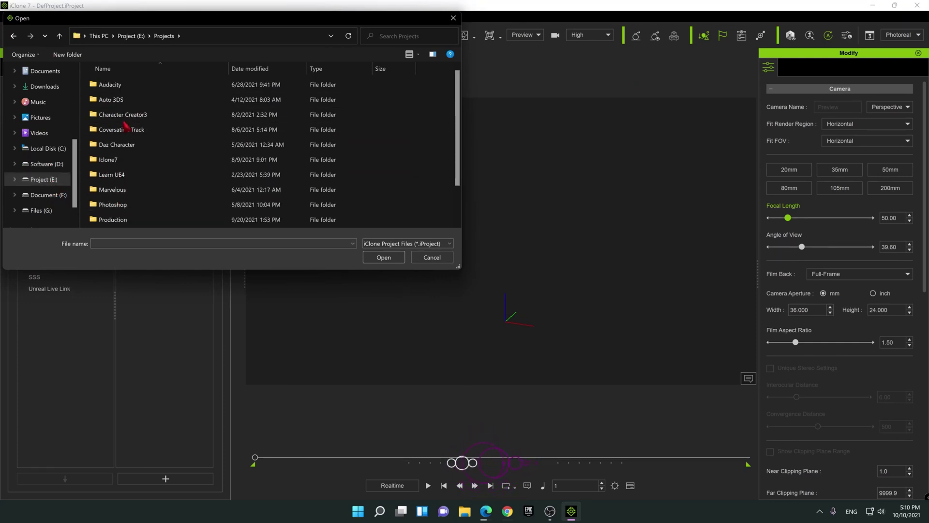
{"action": "double_click", "coordinate": [117, 164]}
{"action": "left_click", "coordinate": [122, 189]}
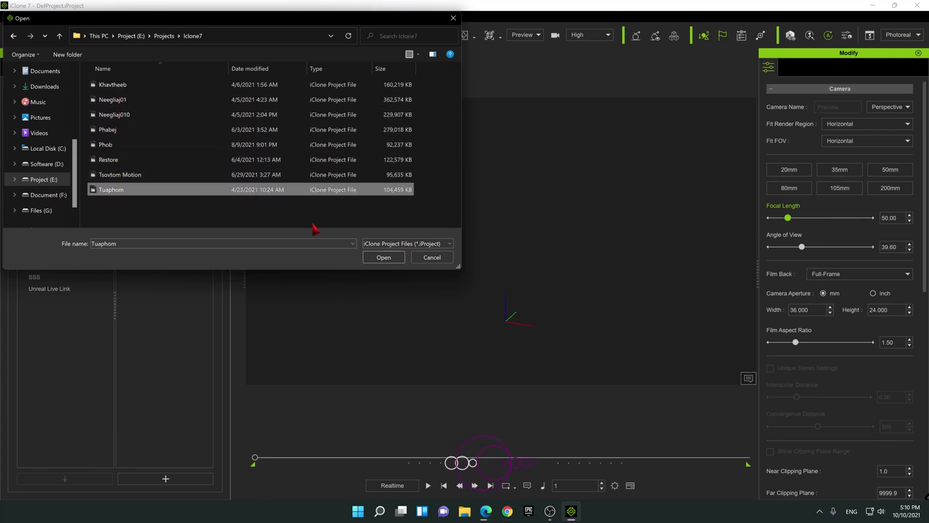
{"action": "left_click", "coordinate": [383, 257]}
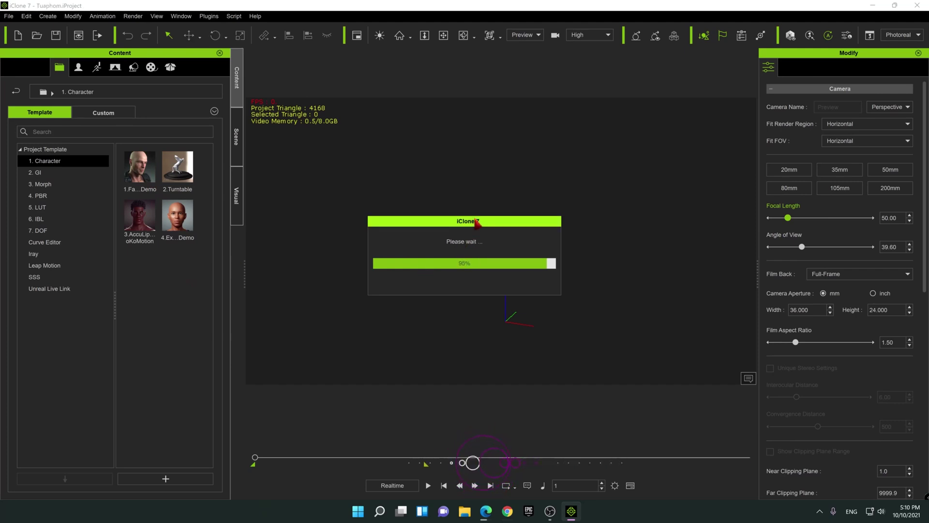
Step: Look over the loaded character from another angle and display the MotionPlus animation templates
{"action": "scroll", "coordinate": [464, 227], "scroll_direction": "down", "scroll_amount": 5}
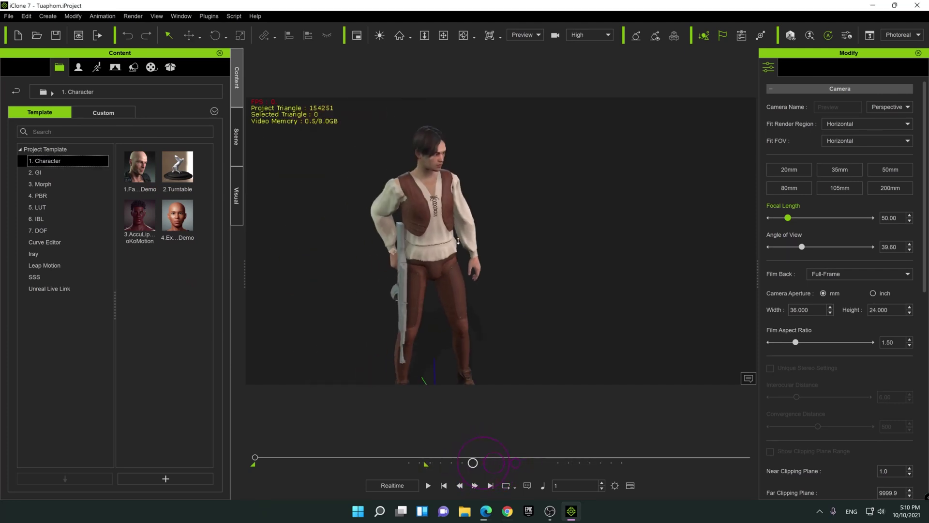
{"action": "right_click_drag", "start_coordinate": [435, 261], "coordinate": [553, 254]}
{"action": "left_click", "coordinate": [97, 67]}
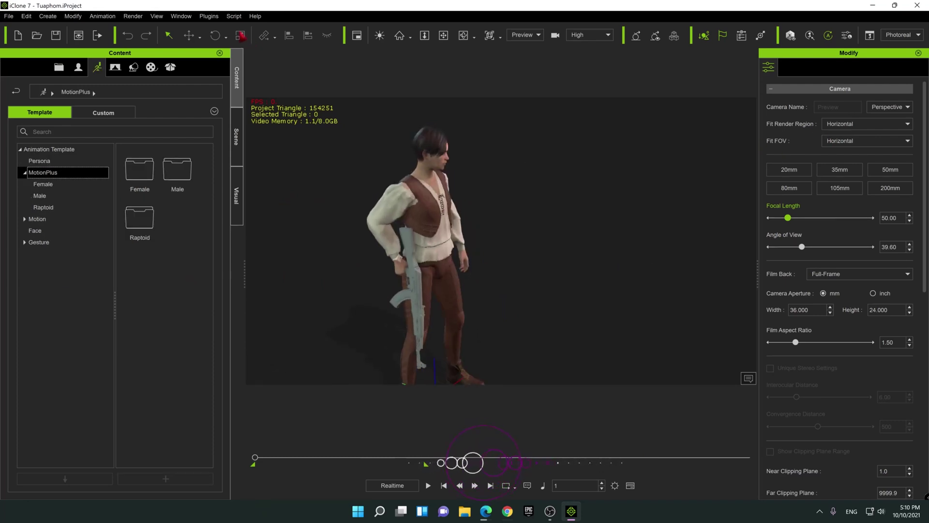
Step: Open the Unreal Live Link plug-in, dock it with the content panels and place its tab after Visual
{"action": "left_click", "coordinate": [208, 16]}
{"action": "mouse_move", "coordinate": [321, 68]}
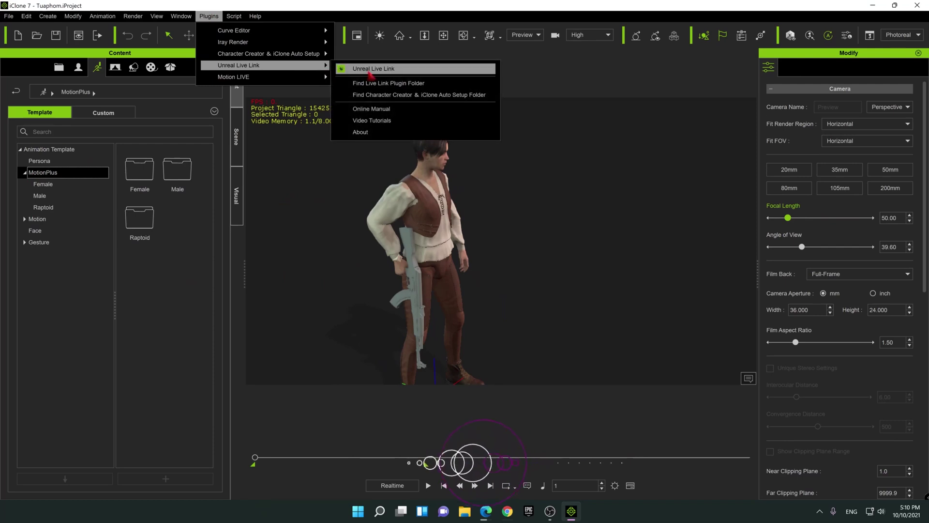
{"action": "left_click", "coordinate": [371, 70]}
{"action": "left_click_drag", "start_coordinate": [387, 146], "coordinate": [96, 166]}
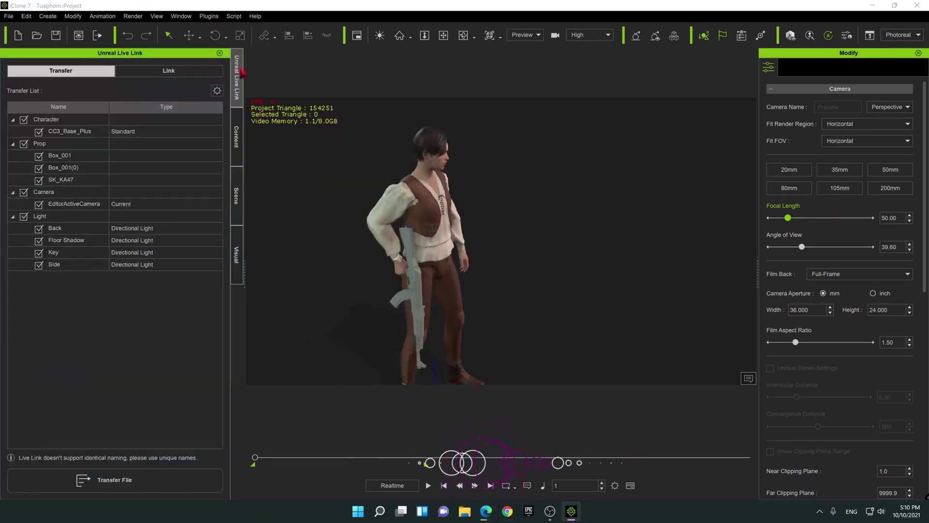
{"action": "left_click_drag", "start_coordinate": [236, 73], "coordinate": [236, 259]}
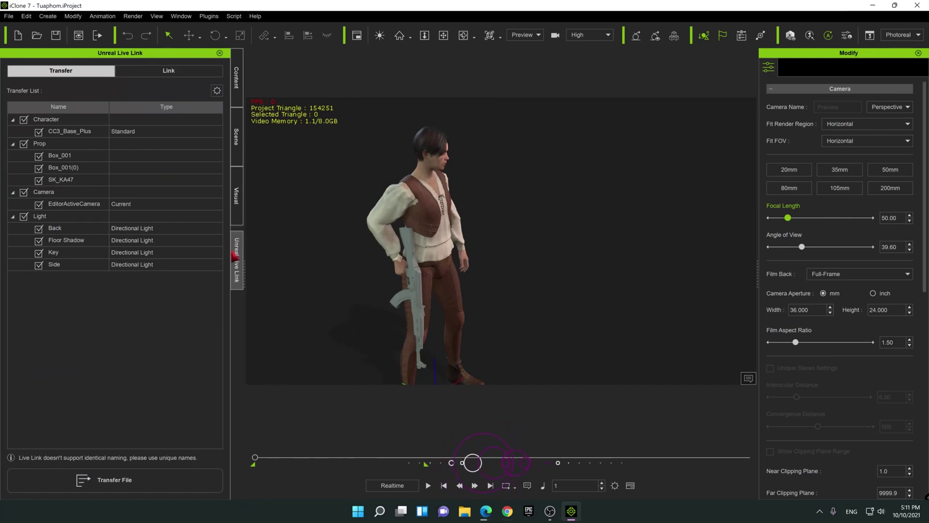
Step: Select the standing character and examine its motion settings down to the plug-in tools
{"action": "left_click", "coordinate": [428, 216]}
{"action": "scroll", "coordinate": [857, 257], "scroll_direction": "up", "scroll_amount": 5}
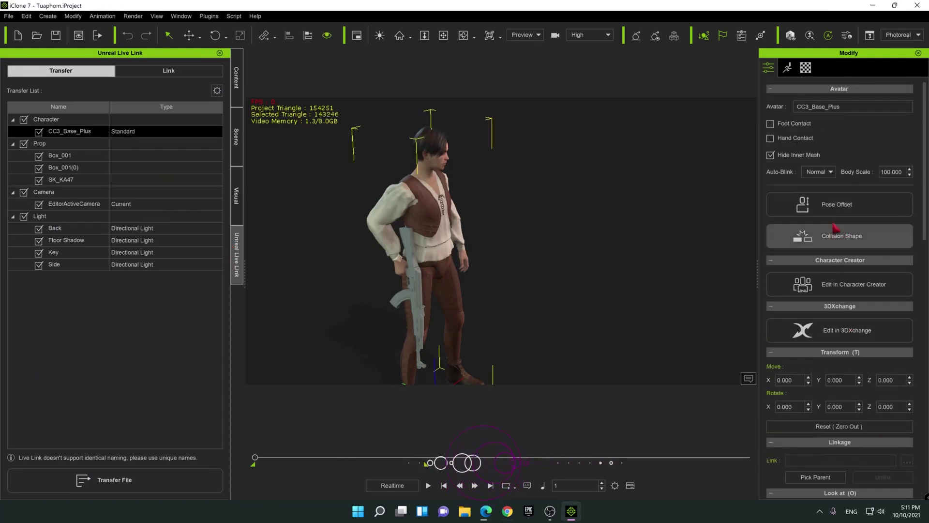
{"action": "left_click", "coordinate": [788, 68]}
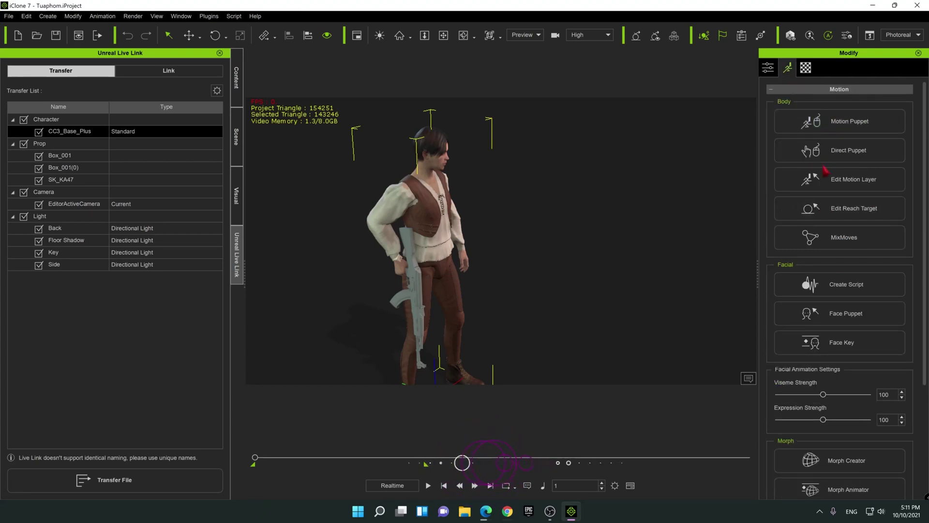
{"action": "scroll", "coordinate": [834, 271], "scroll_direction": "down", "scroll_amount": 4}
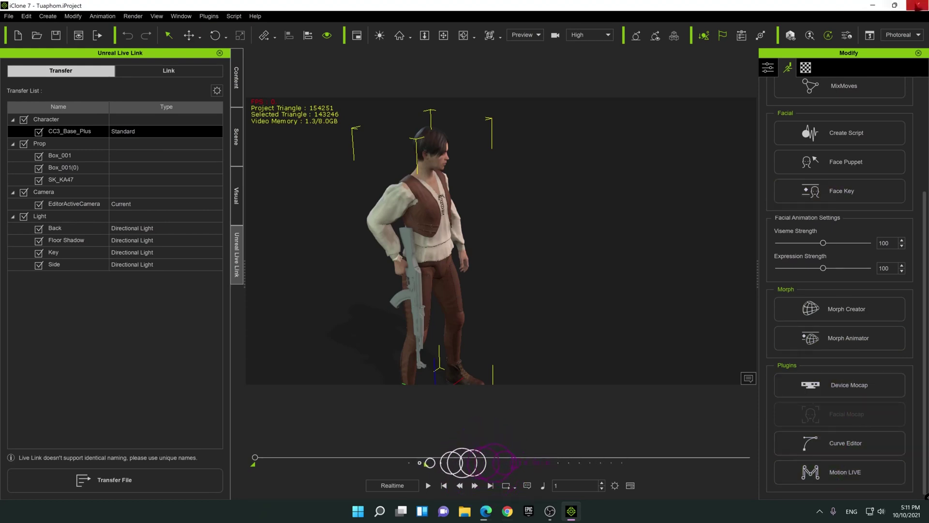
Step: Close iClone 7 and refresh the desktop
{"action": "left_click", "coordinate": [917, 6]}
{"action": "right_click", "coordinate": [374, 256]}
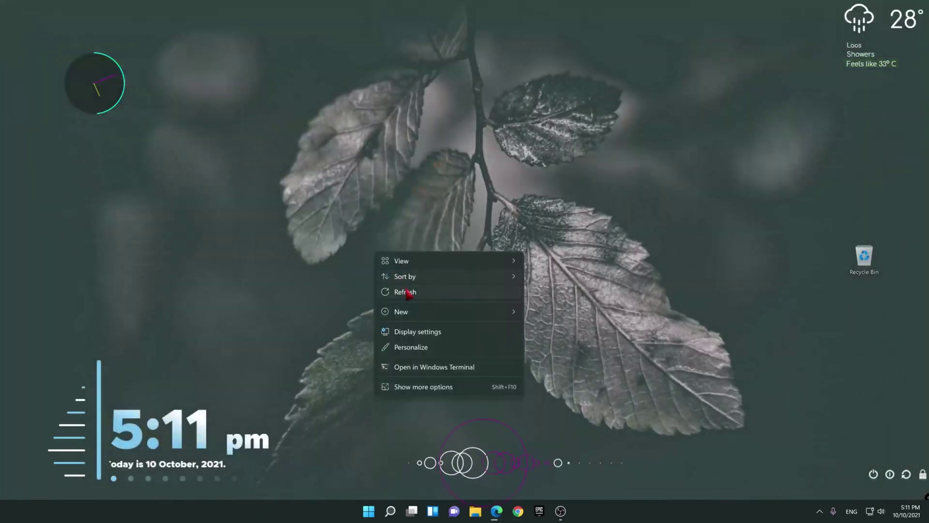
{"action": "left_click", "coordinate": [387, 288]}
Step: Launch Character Creator 3 from the shortcut ring around the desktop clock, refresh the desktop during loading, and dismiss the start-up window
{"action": "left_click", "coordinate": [95, 101]}
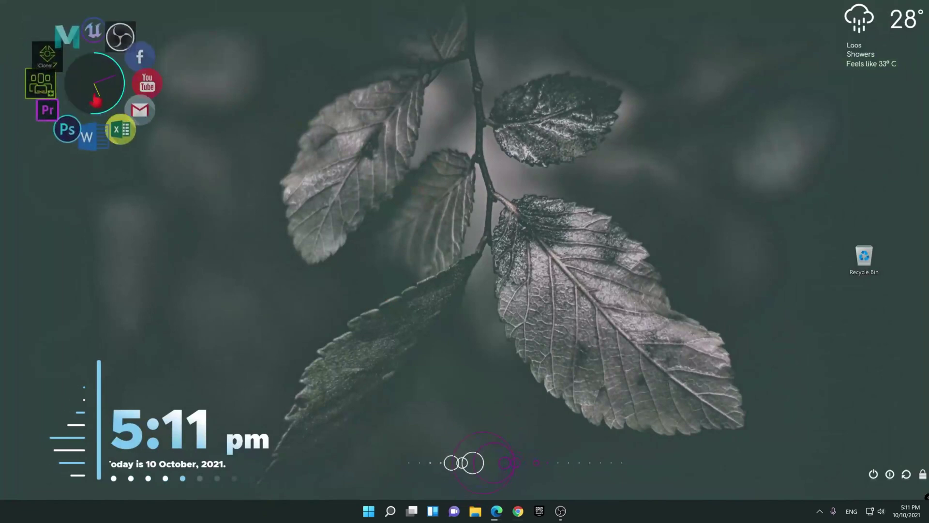
{"action": "left_click", "coordinate": [20, 88]}
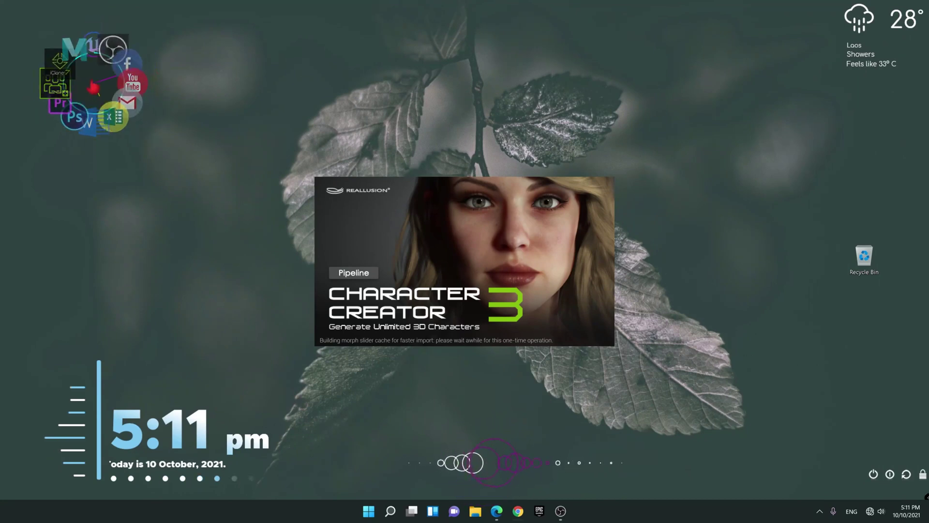
{"action": "right_click", "coordinate": [631, 71]}
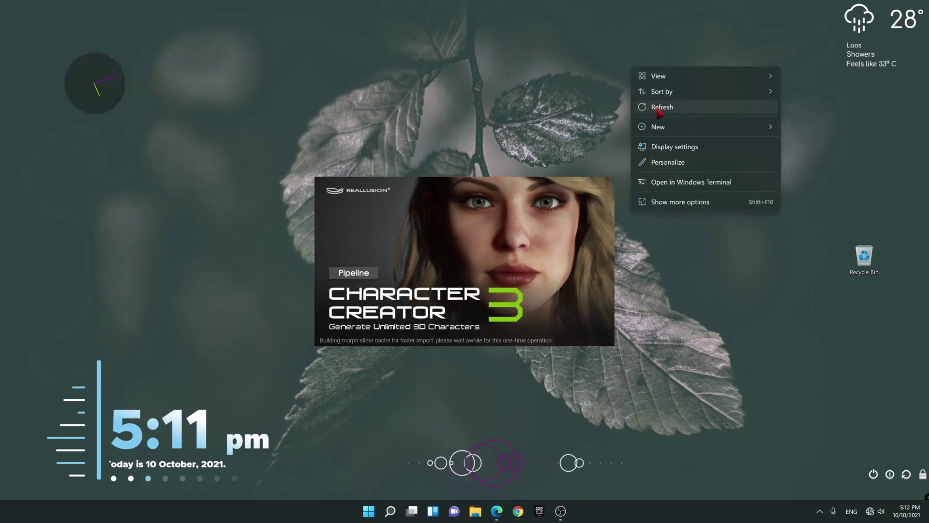
{"action": "left_click", "coordinate": [661, 110]}
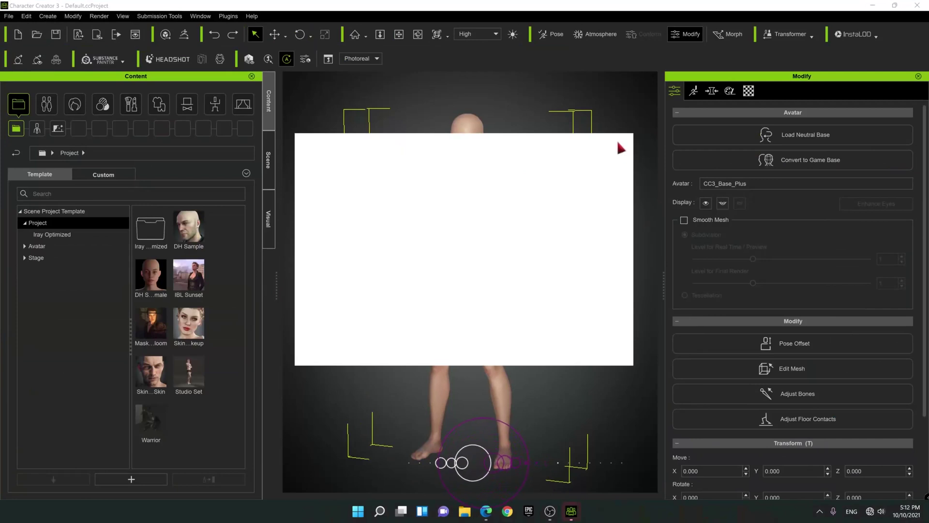
{"action": "left_click", "coordinate": [596, 350]}
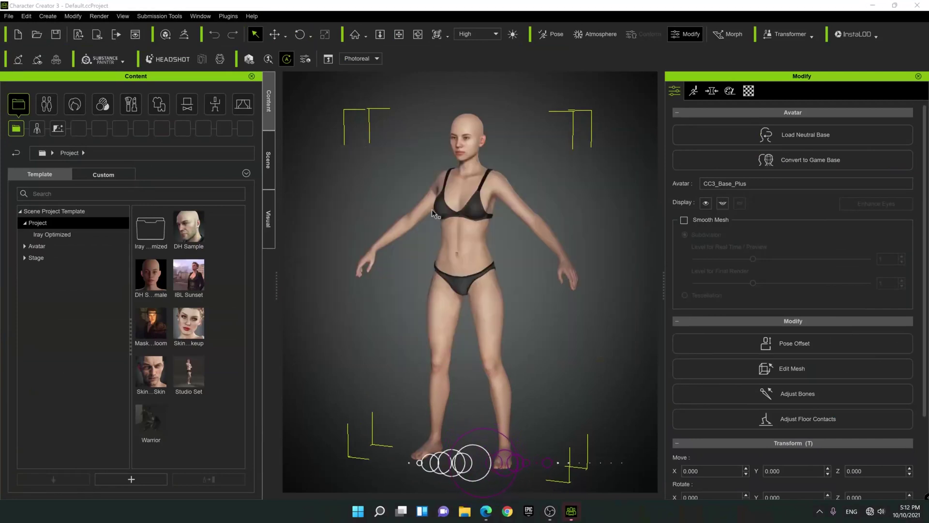
Step: Open the Headshot plug-in in Character Creator 3, and look through the Content and Scene panels beside it
{"action": "left_click", "coordinate": [227, 16]}
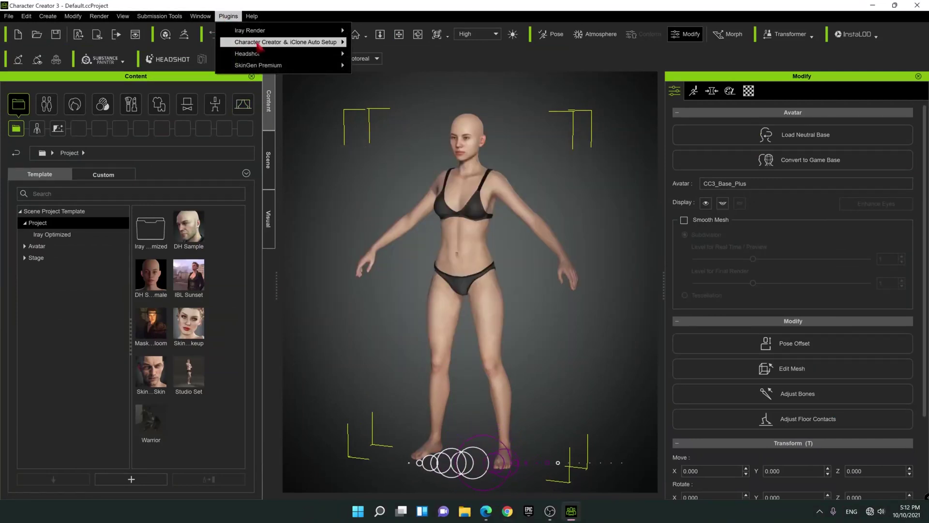
{"action": "mouse_move", "coordinate": [291, 54]}
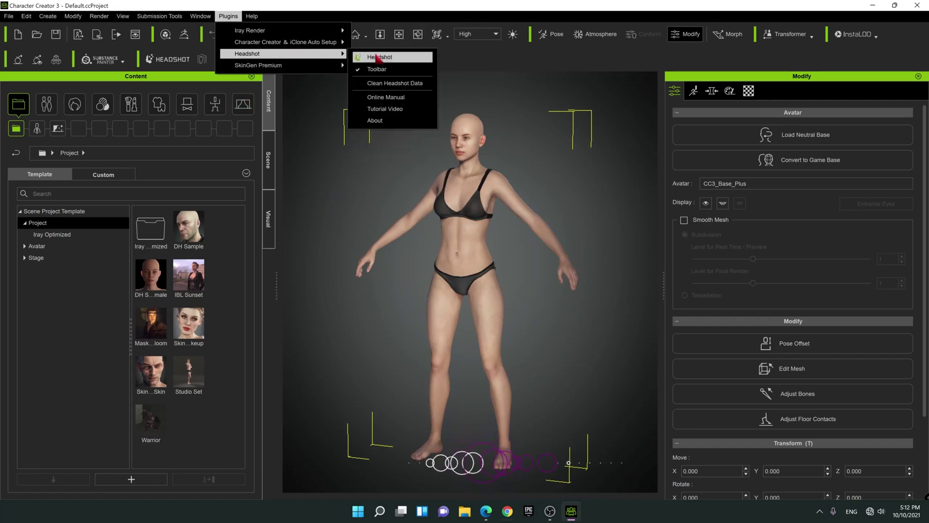
{"action": "left_click", "coordinate": [383, 57]}
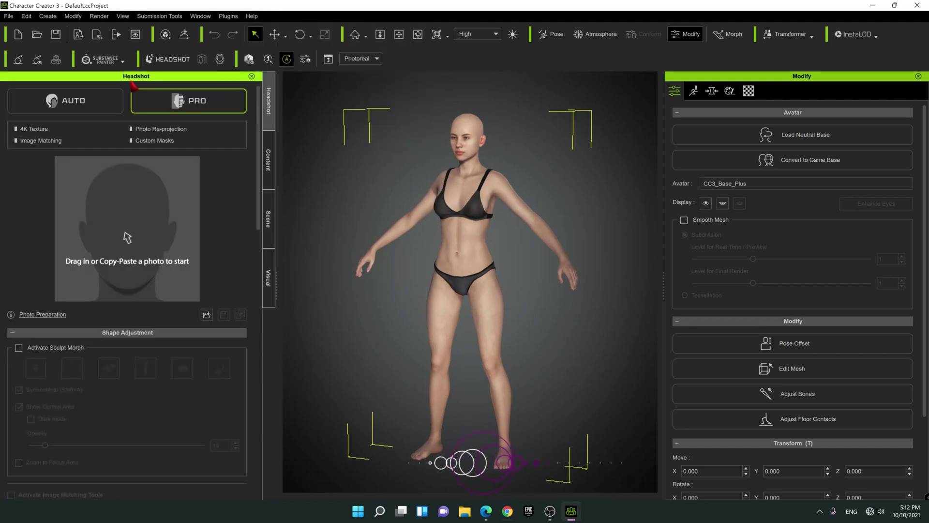
{"action": "left_click", "coordinate": [272, 158]}
{"action": "left_click", "coordinate": [271, 232]}
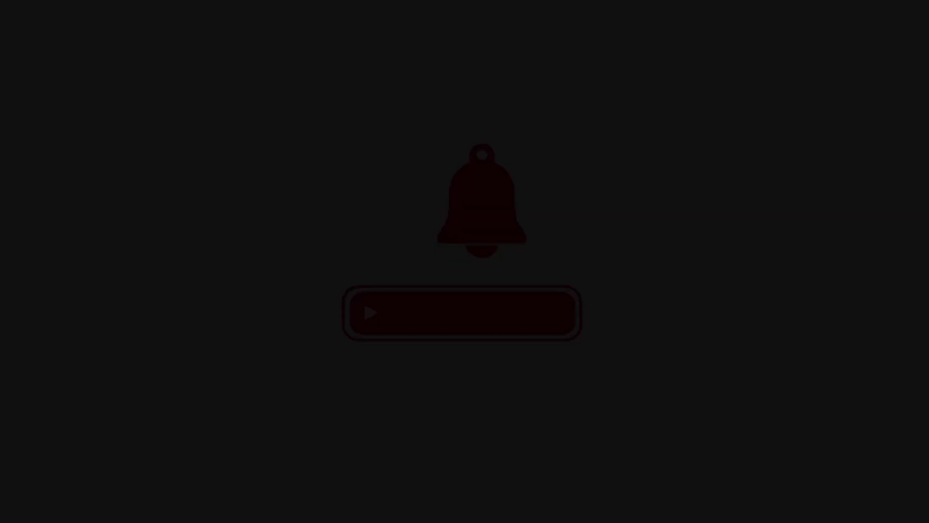